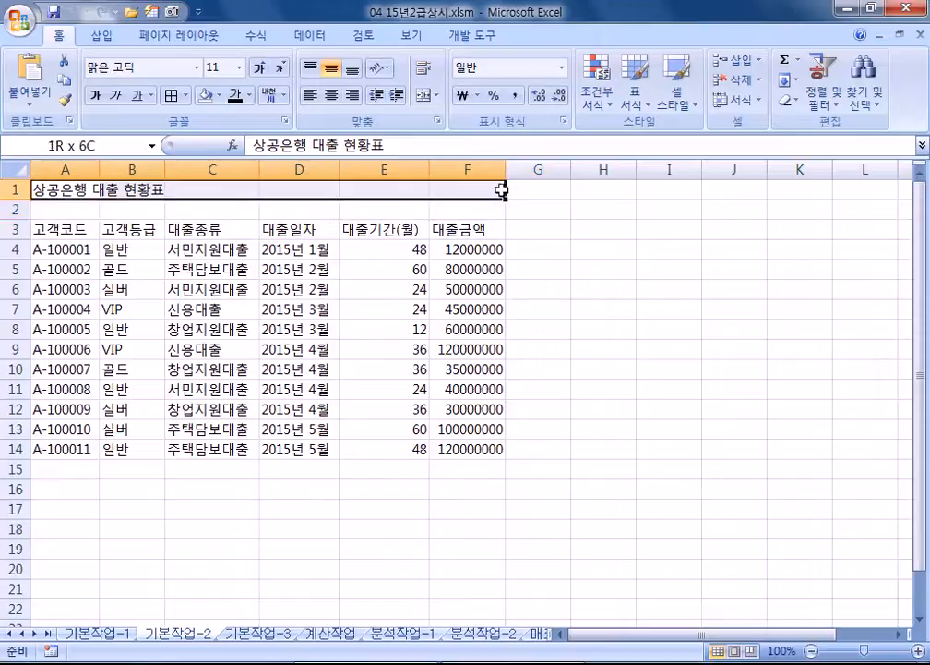
Step: Merge and center the title across A1:F1 and set its font to 궁서체
click(426, 96)
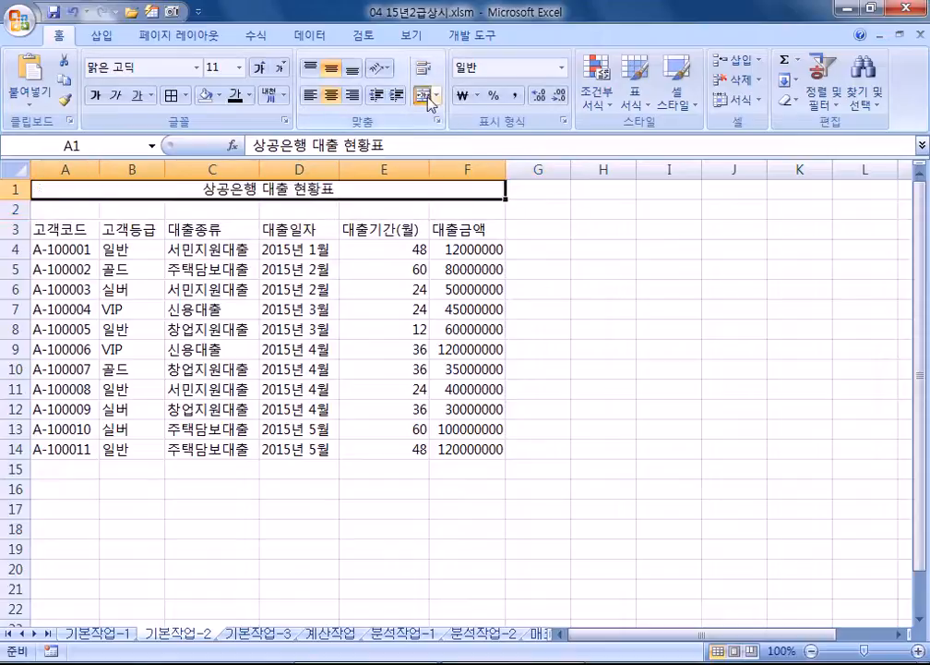
click(168, 75)
text(굴서체)
key(Return)
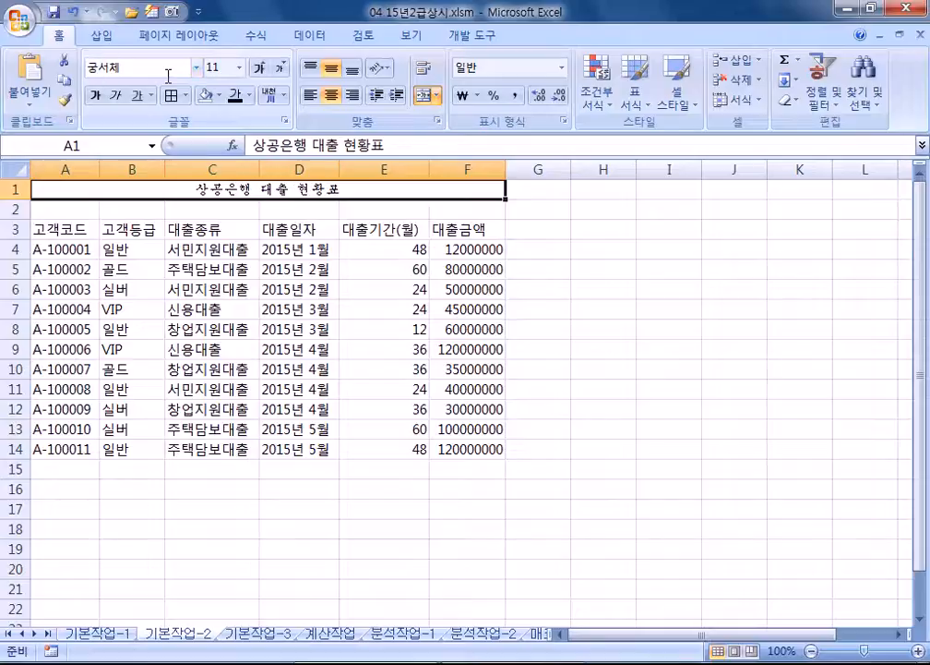
Step: Set the merged title in A1 to size 20 with bold and underline
click(265, 69)
click(266, 71)
click(266, 73)
click(268, 75)
click(267, 75)
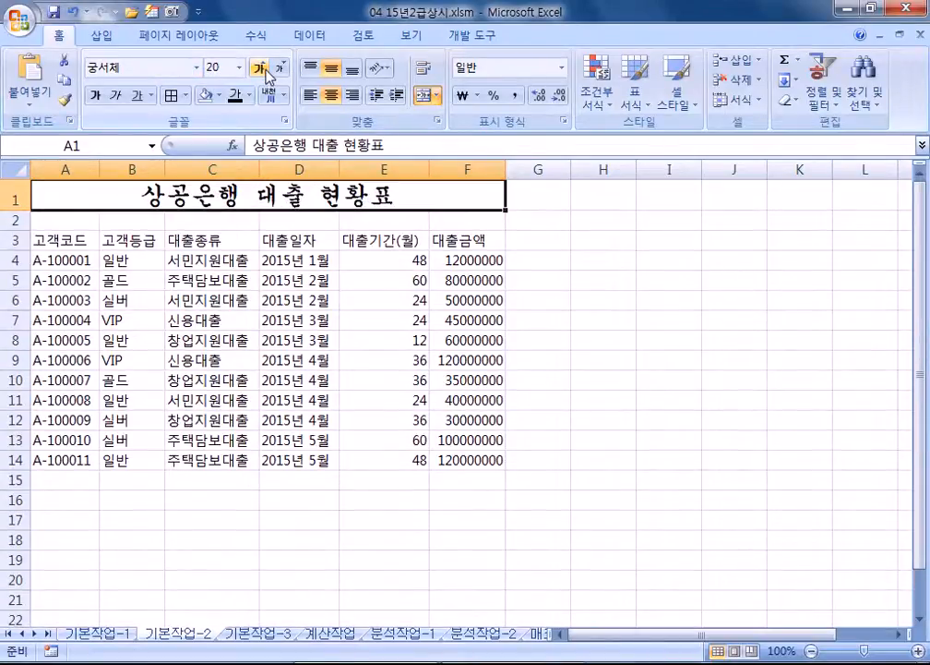
click(95, 95)
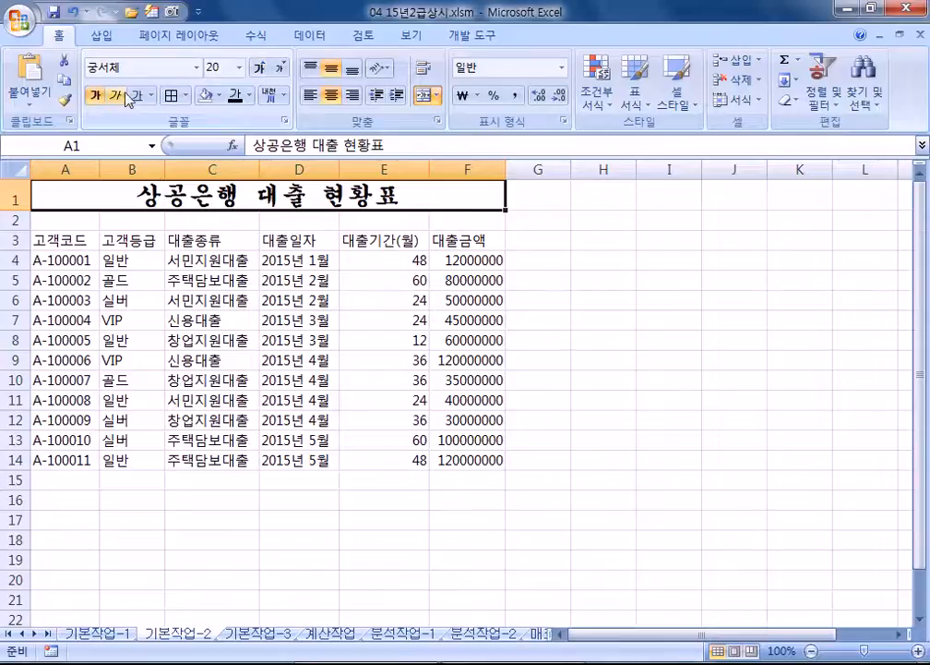
click(134, 96)
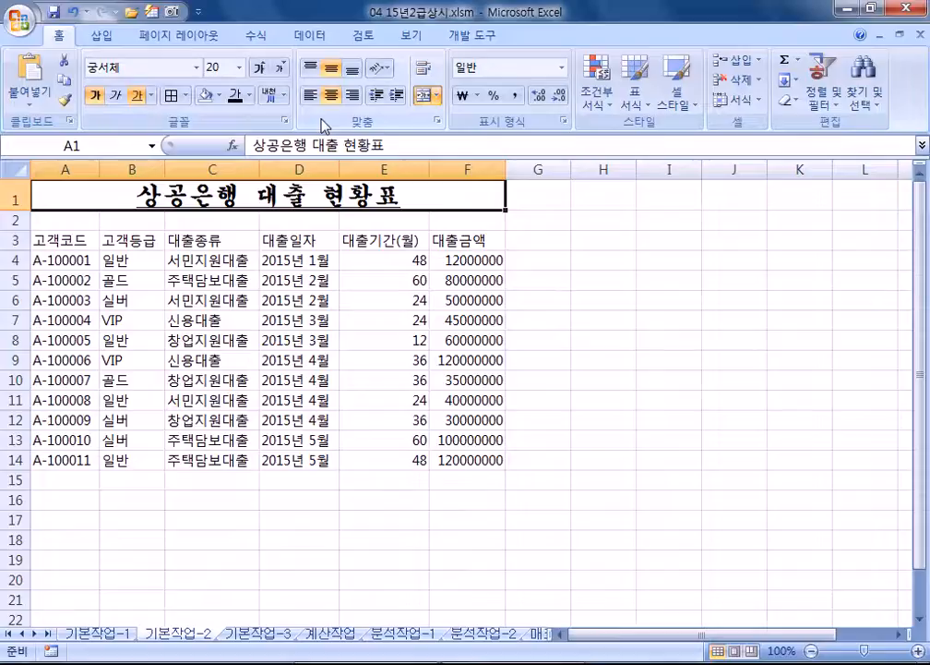
Step: Convert the word 대출 in the A1 title to the Hanja 貸出
double_click(277, 198)
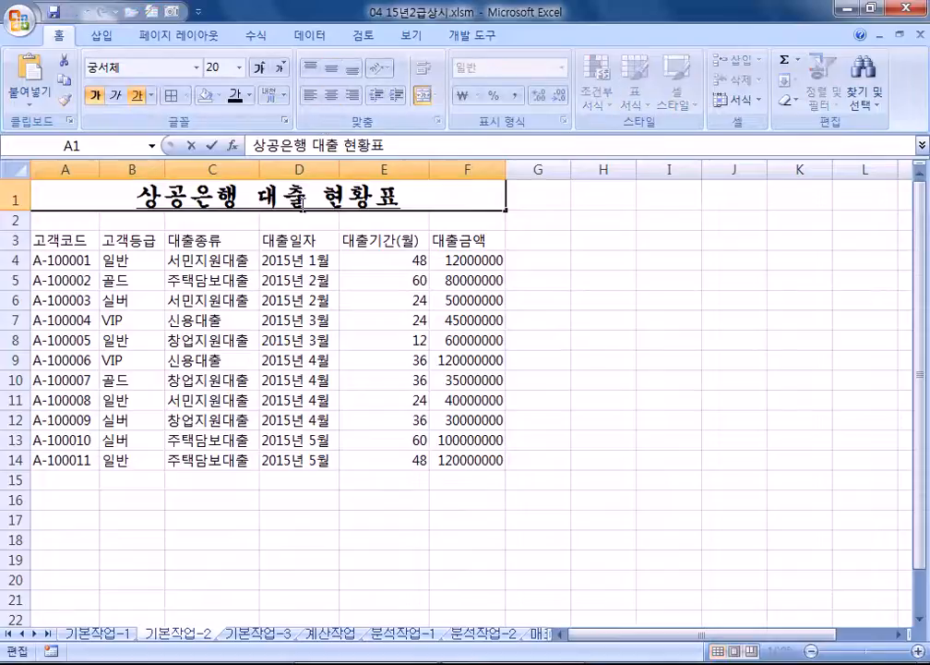
drag(277, 199, 262, 189)
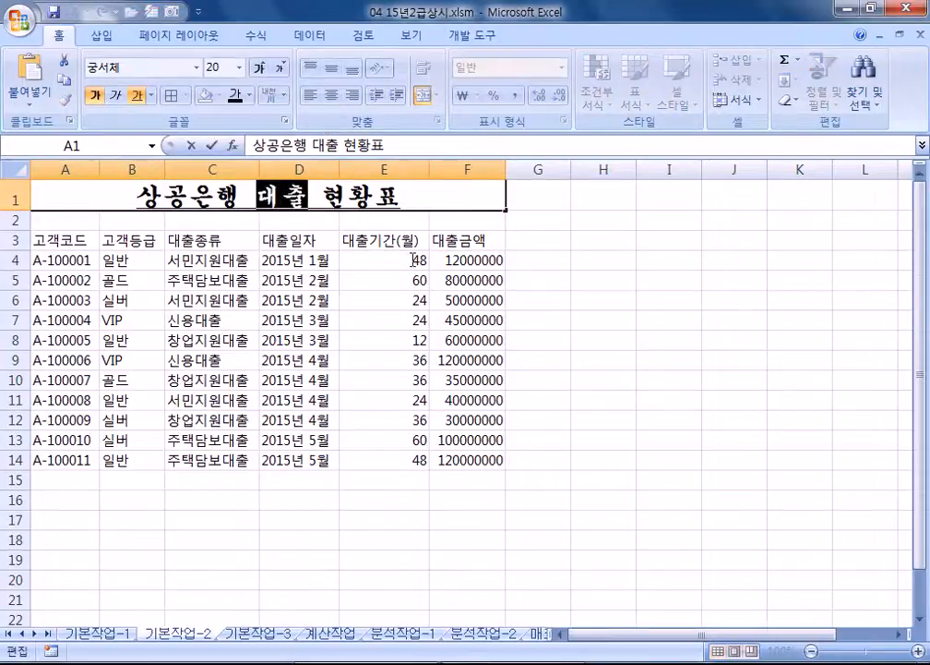
key(Hangul_Hanja)
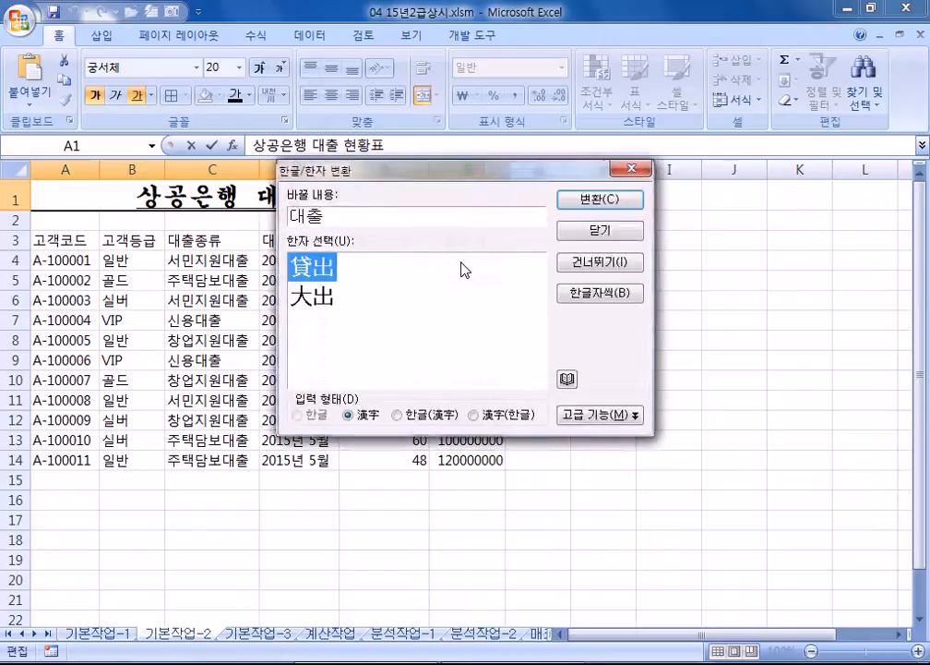
click(600, 200)
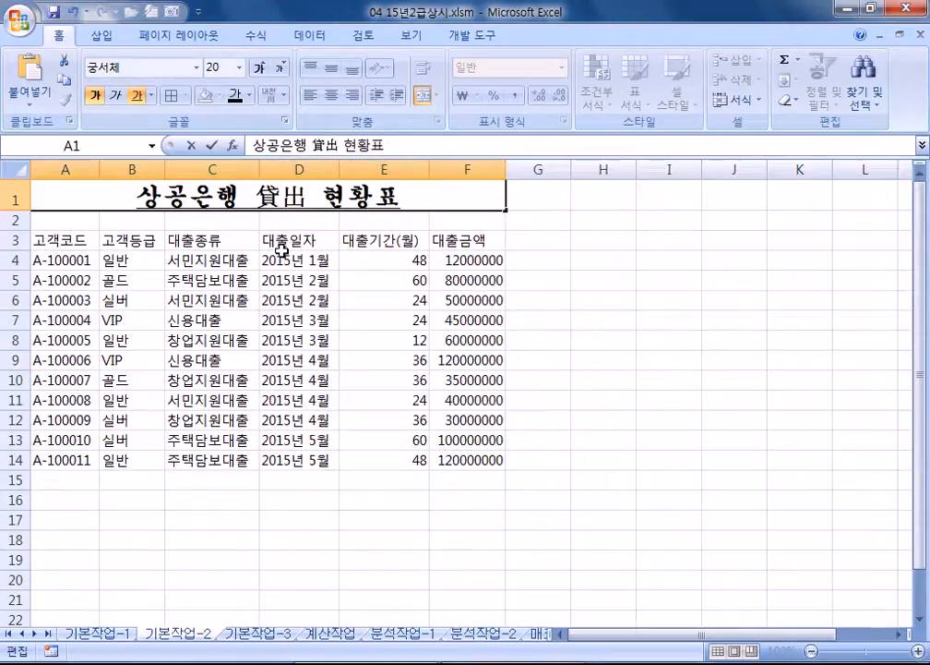
click(279, 258)
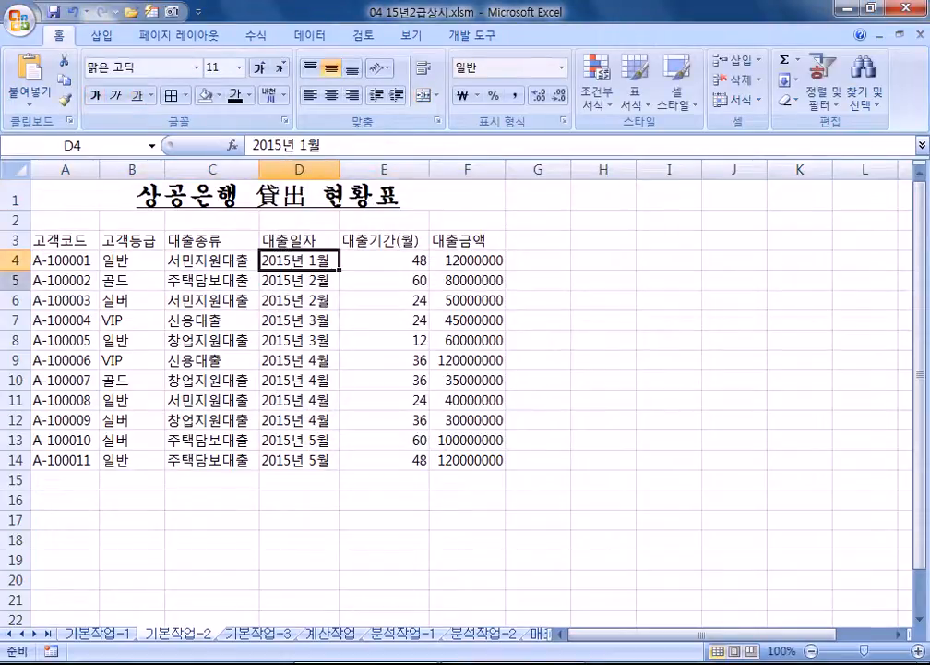
Step: Center the header cells A3:F3 and apply the teal accent cell style with white text
drag(46, 240, 462, 241)
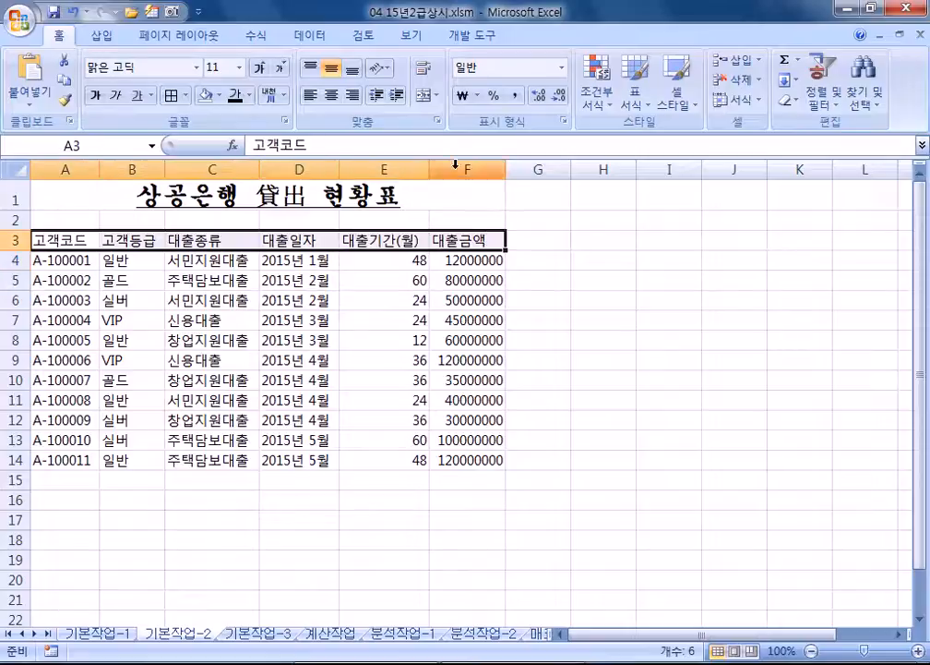
click(330, 96)
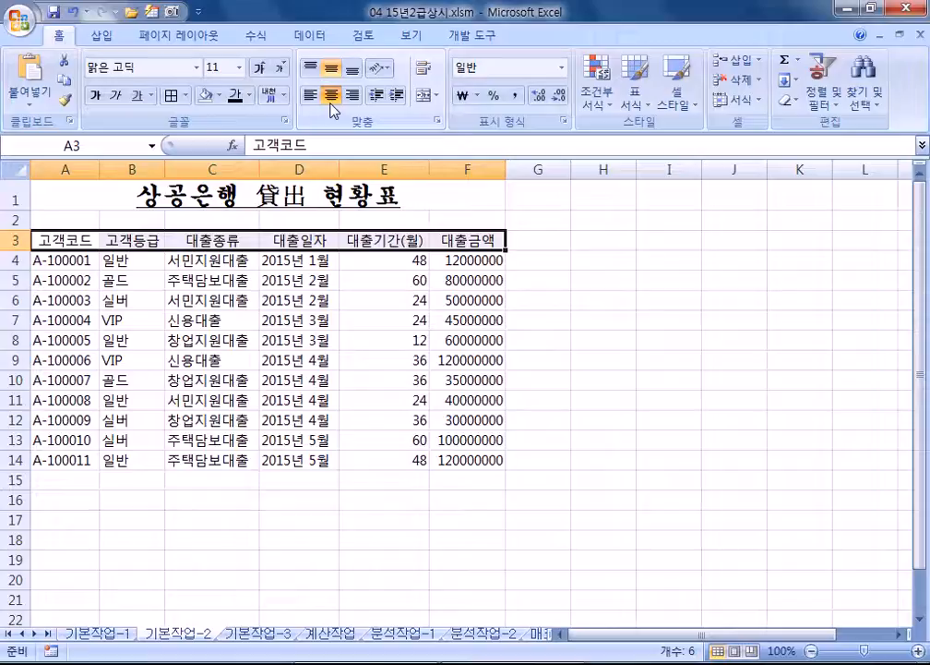
click(678, 87)
click(736, 479)
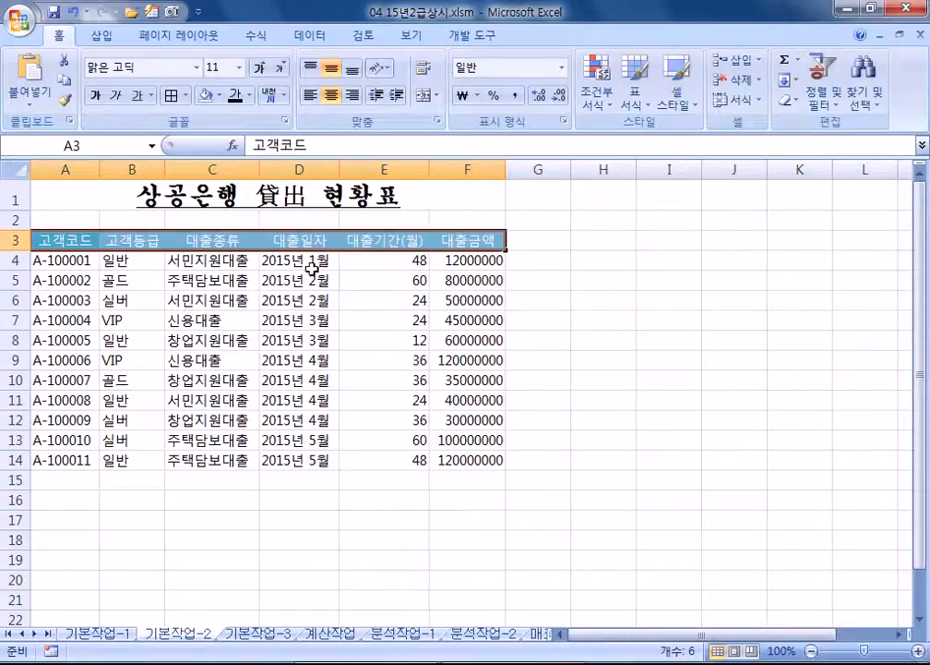
Step: Apply the custom number format #,##0원 to the loan amounts in F4:F14
drag(475, 262, 473, 462)
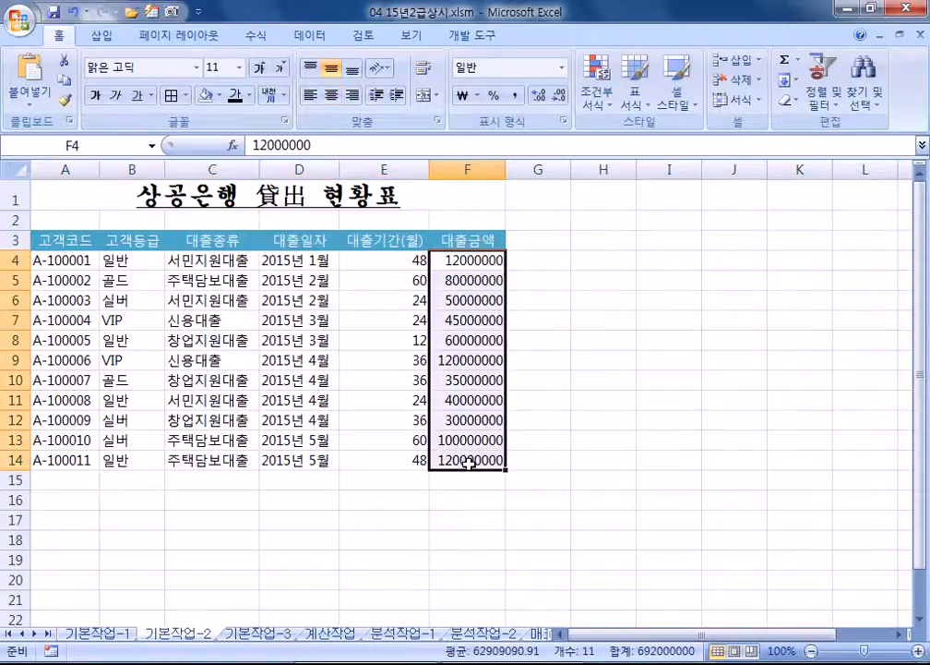
key(ctrl+1)
click(459, 245)
click(581, 223)
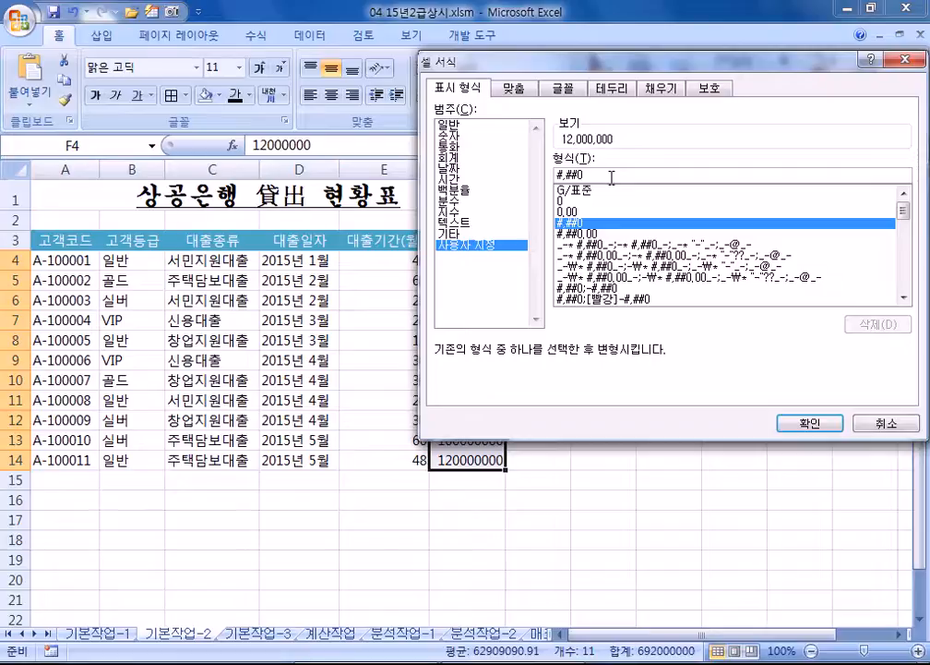
click(611, 178)
text(원)
key(Return)
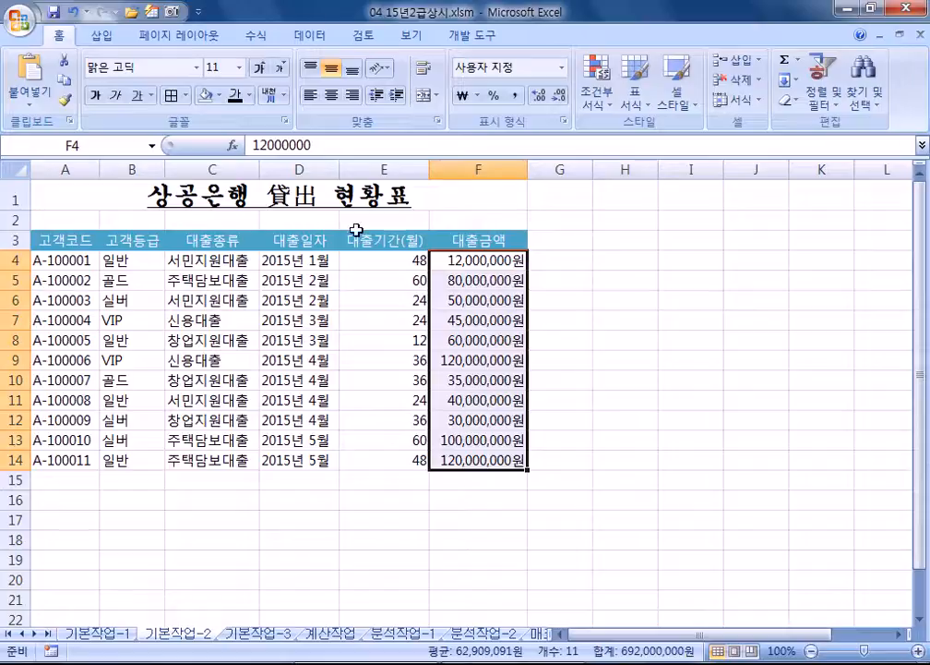
Step: Apply all borders to the whole loan table A3:F14 and return to cell A1
click(213, 261)
key(ctrl+a)
click(172, 95)
click(211, 321)
key(ctrl+Home)
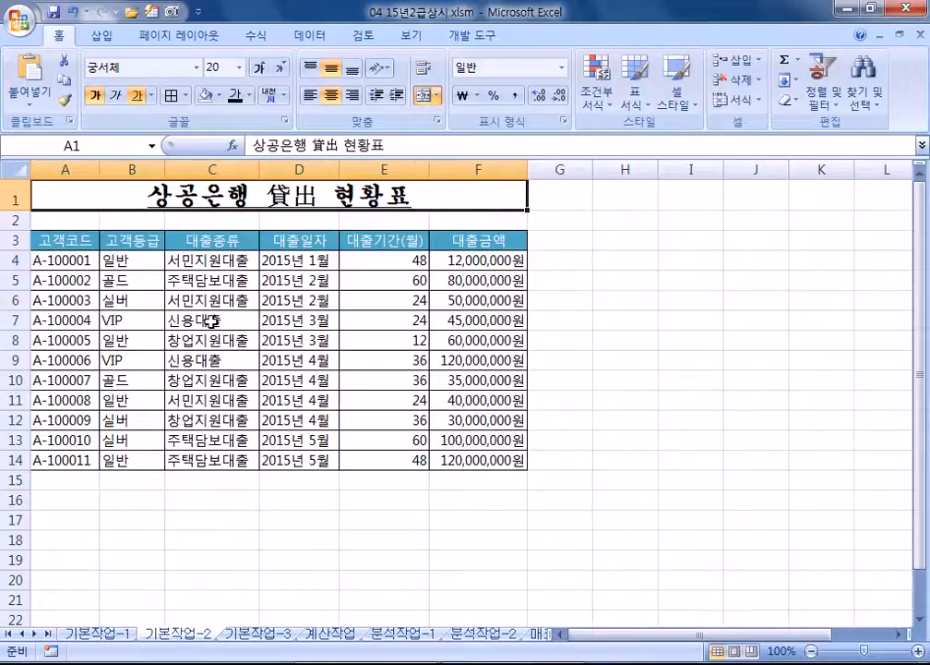
Step: Go to the 기본작업-3 sheet and select cell B3
key(ctrl+Page_Down)
key(Down)
key(Down)
key(Right)
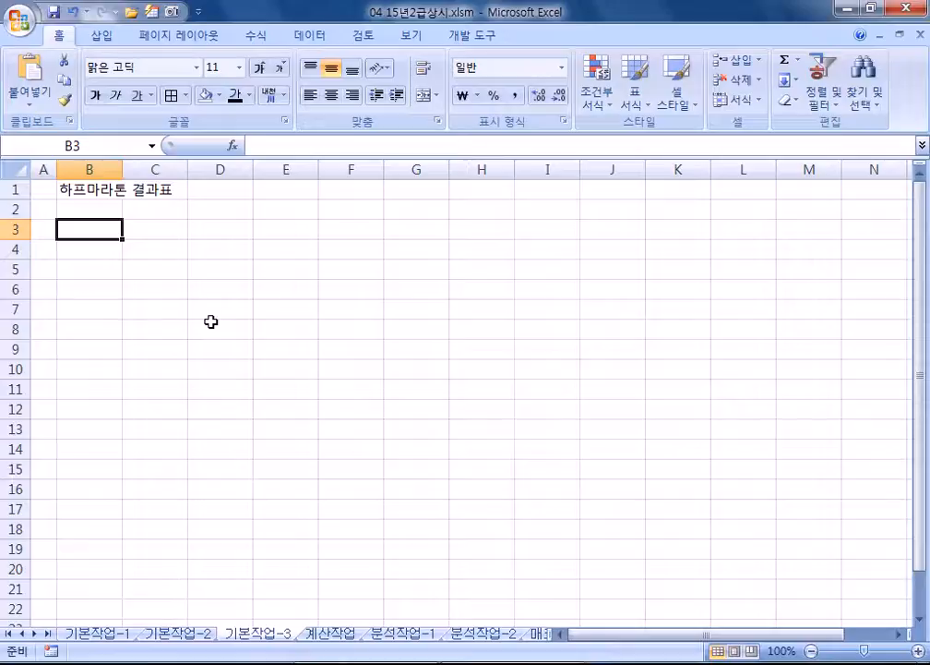
click(319, 37)
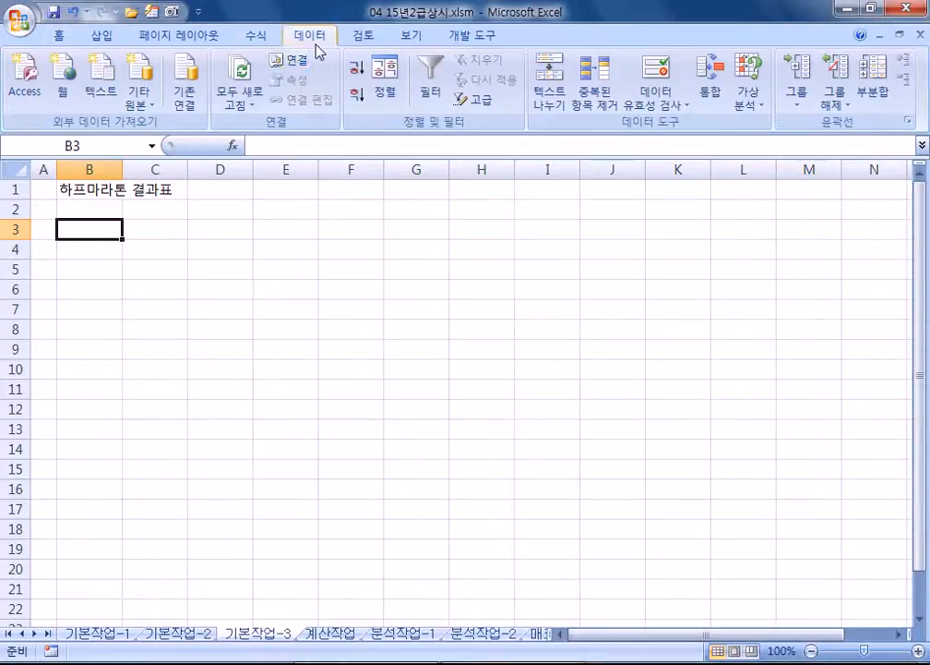
click(97, 93)
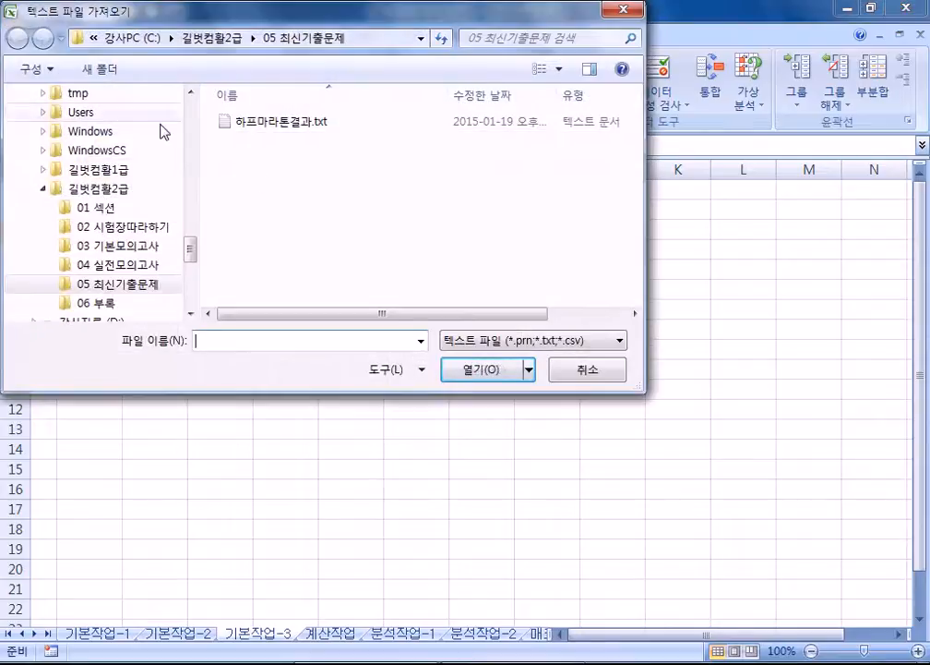
click(571, 374)
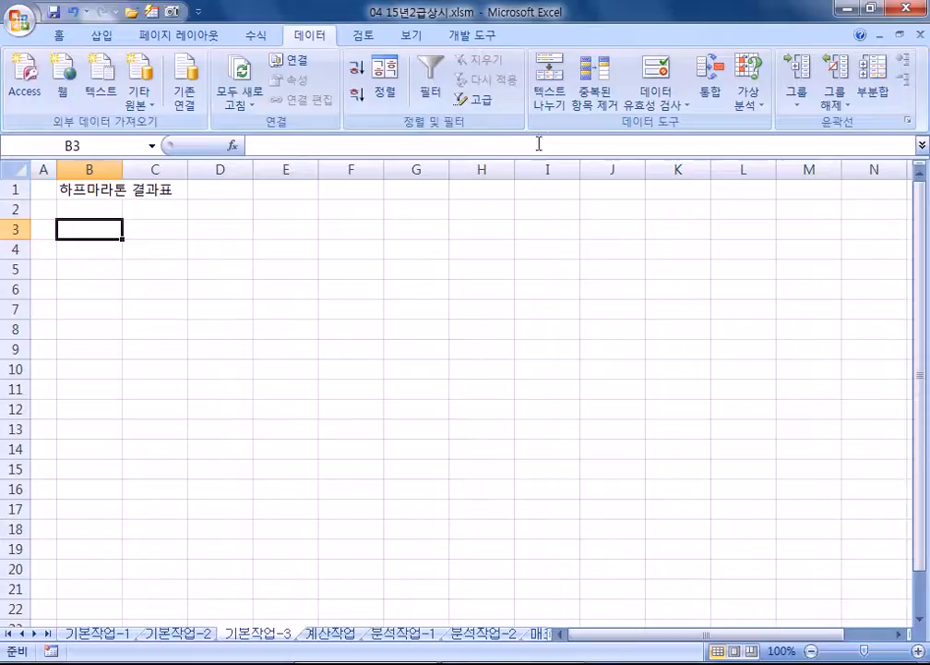
Step: Open the text file 하프마라톤결과.txt from the 05 최신기출문제 folder, filtering the file list to text files
click(19, 19)
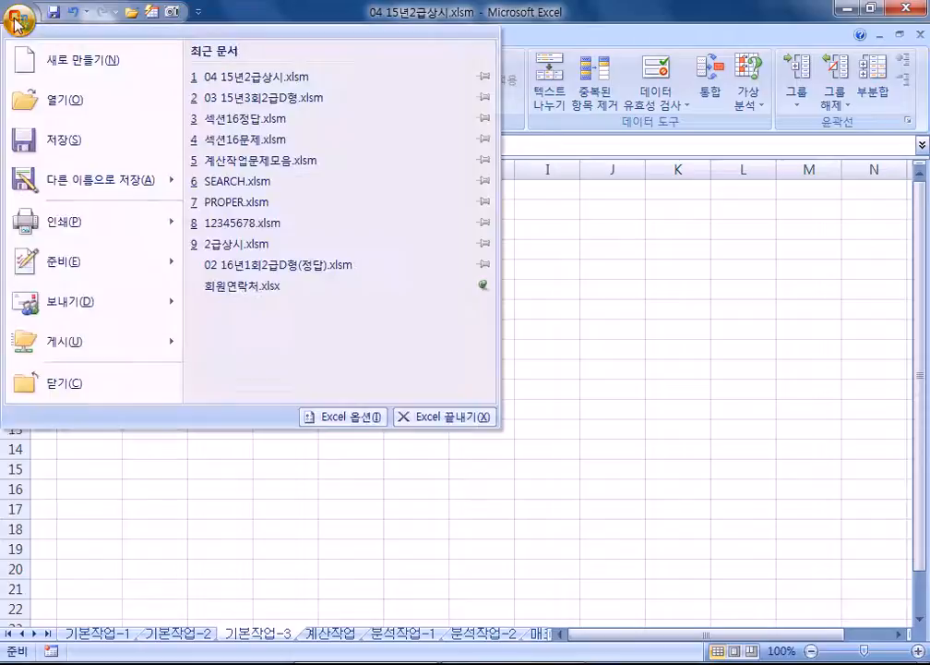
click(97, 109)
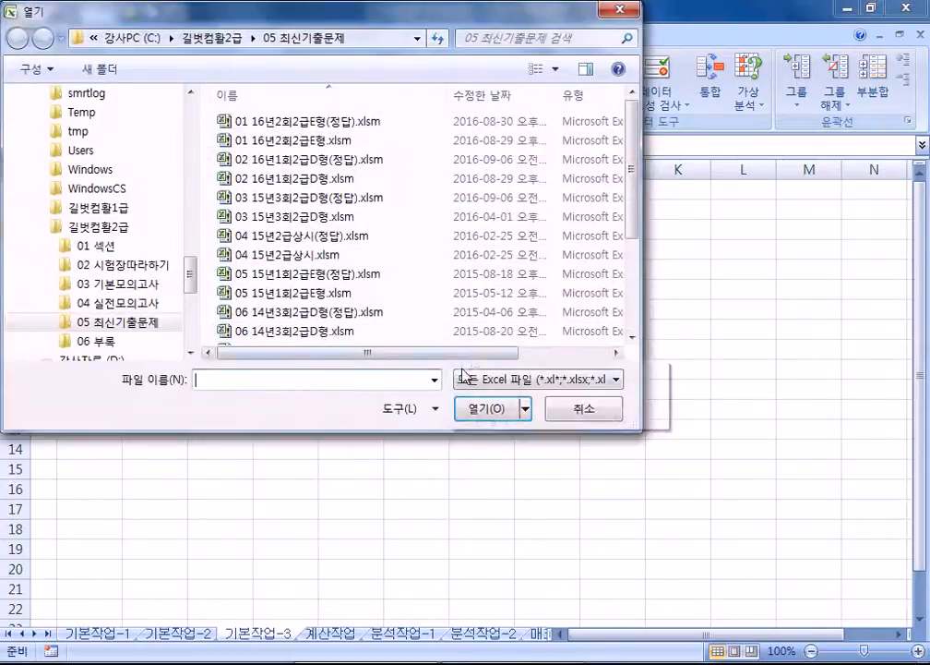
click(464, 379)
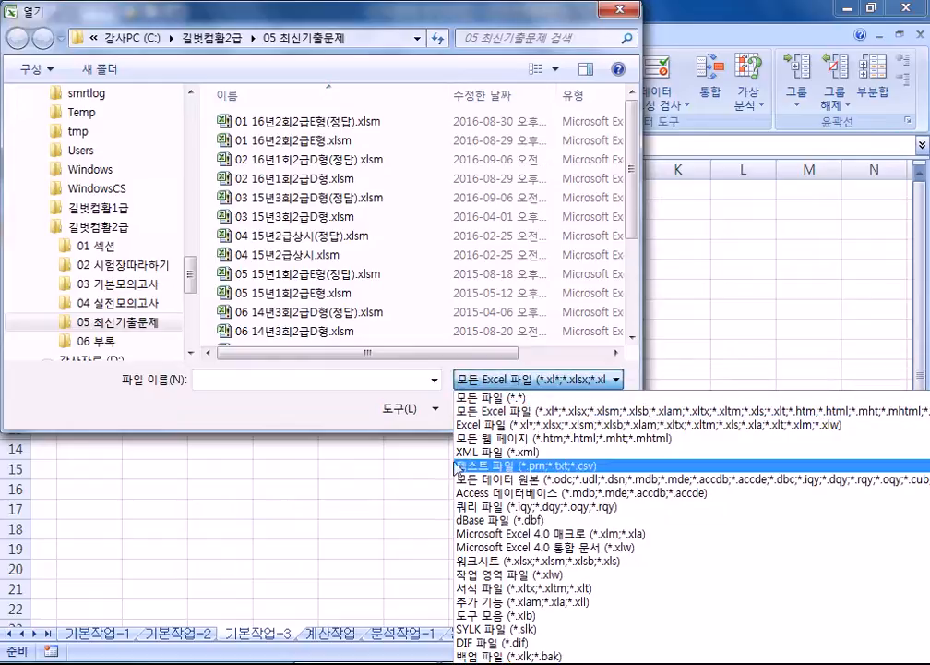
click(461, 466)
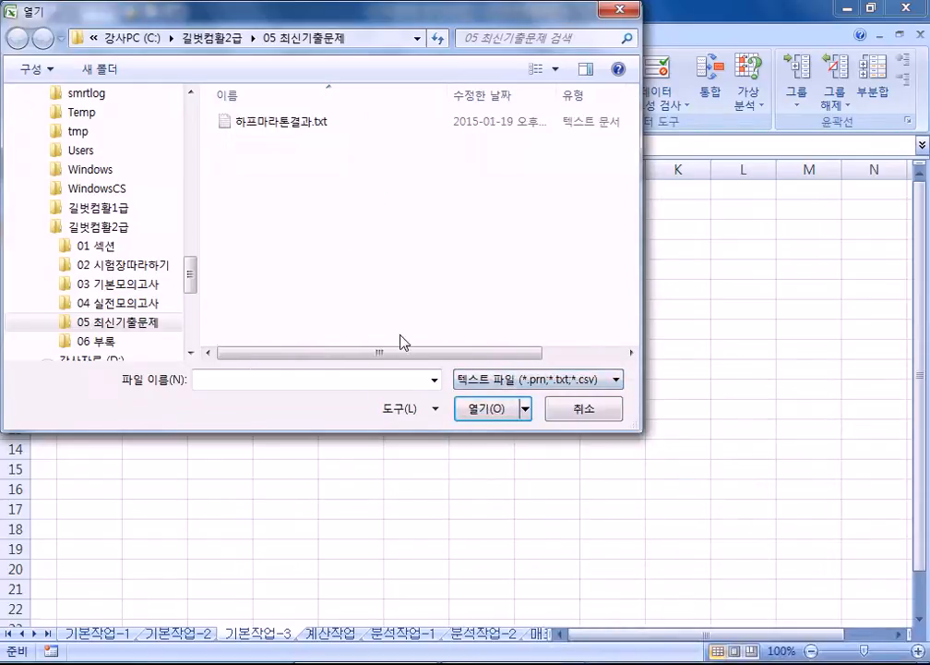
double_click(295, 130)
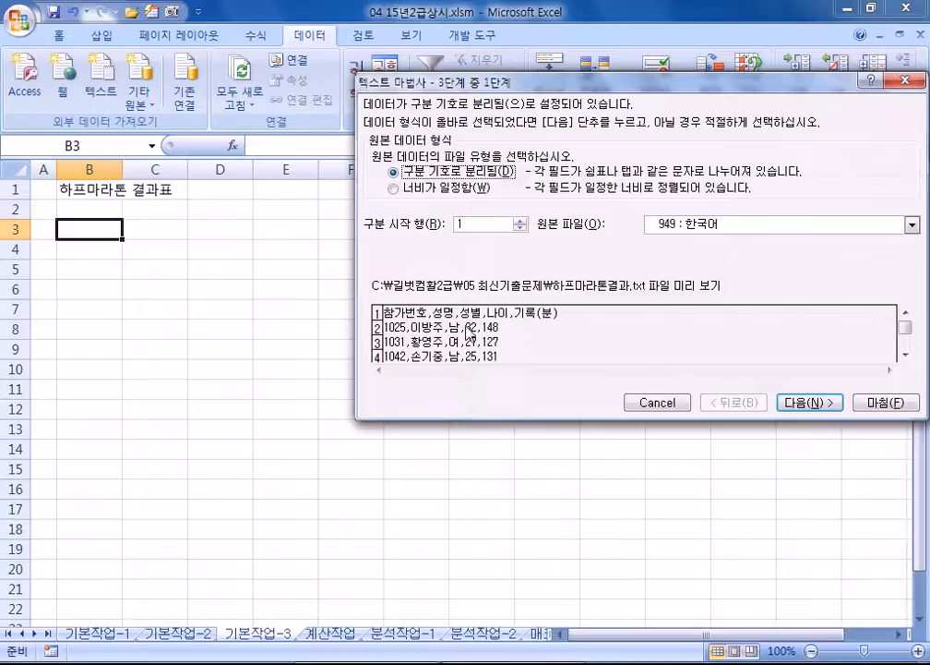
Step: Load the text file as delimited data with the comma added as a delimiter
click(801, 404)
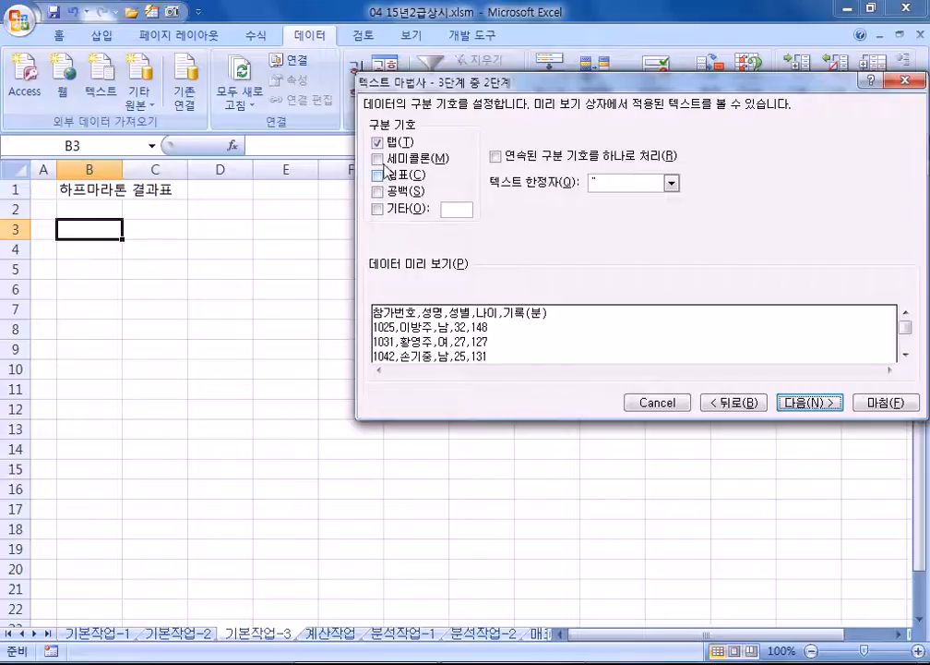
click(380, 172)
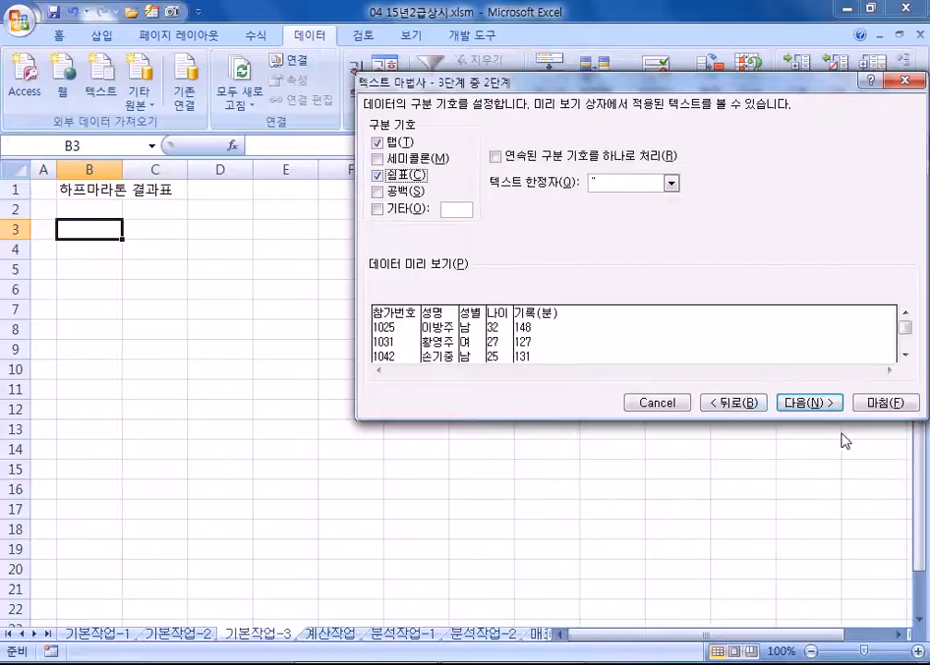
click(829, 407)
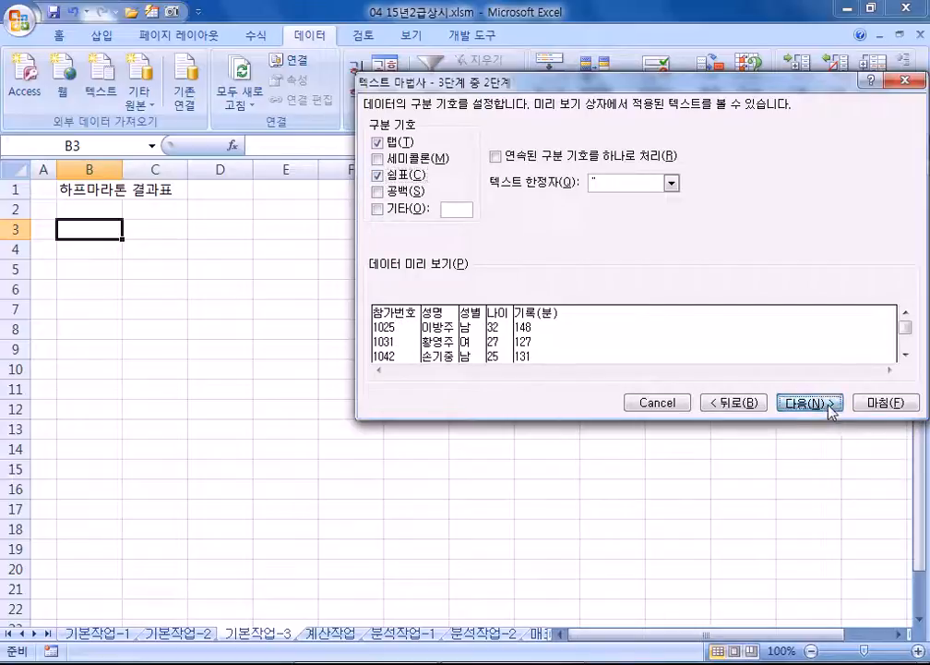
click(887, 402)
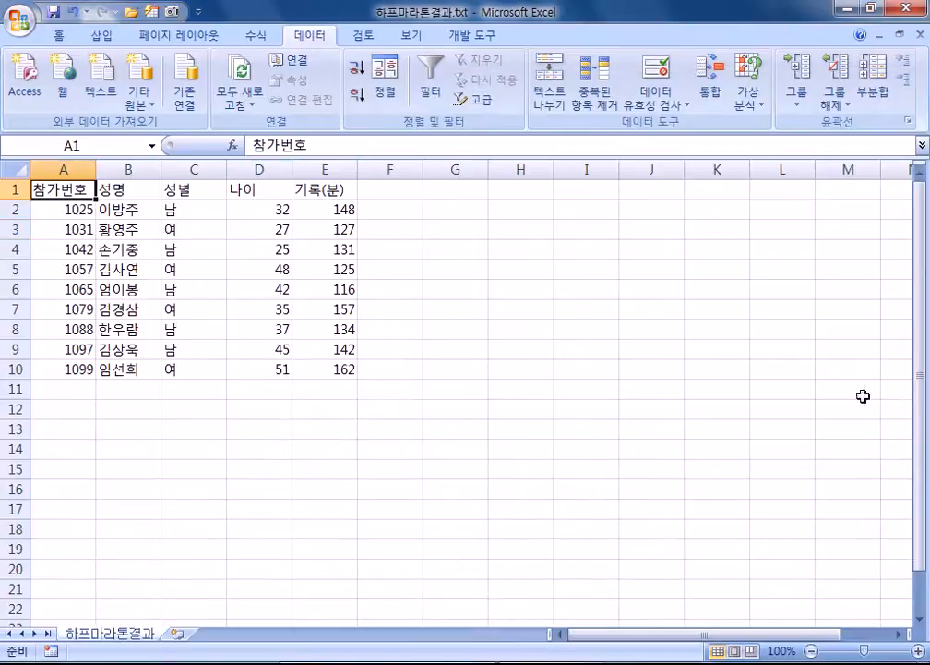
Step: Copy the marathon results A1:E10 and paste them at B3 of the 기본작업-3 sheet in 04 15년2급상시.xlsm
drag(76, 176, 315, 366)
key(ctrl+c)
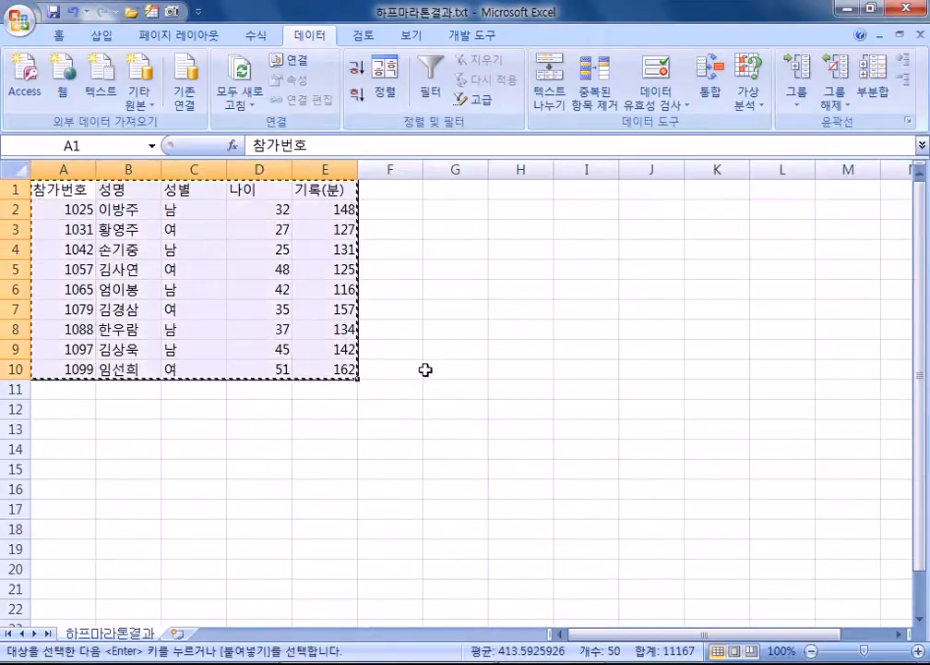
key(ctrl+Tab)
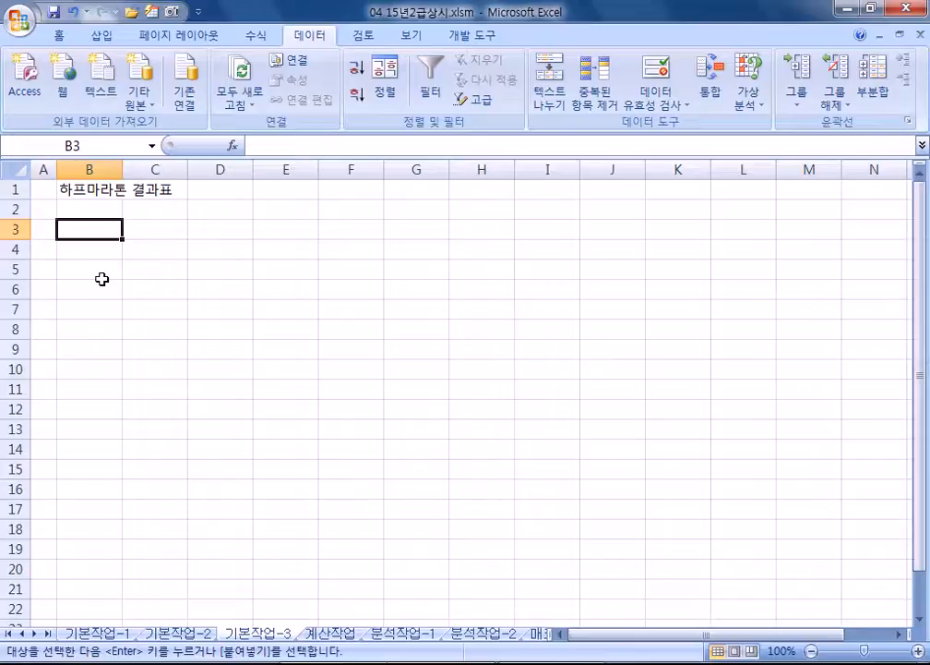
key(ctrl+v)
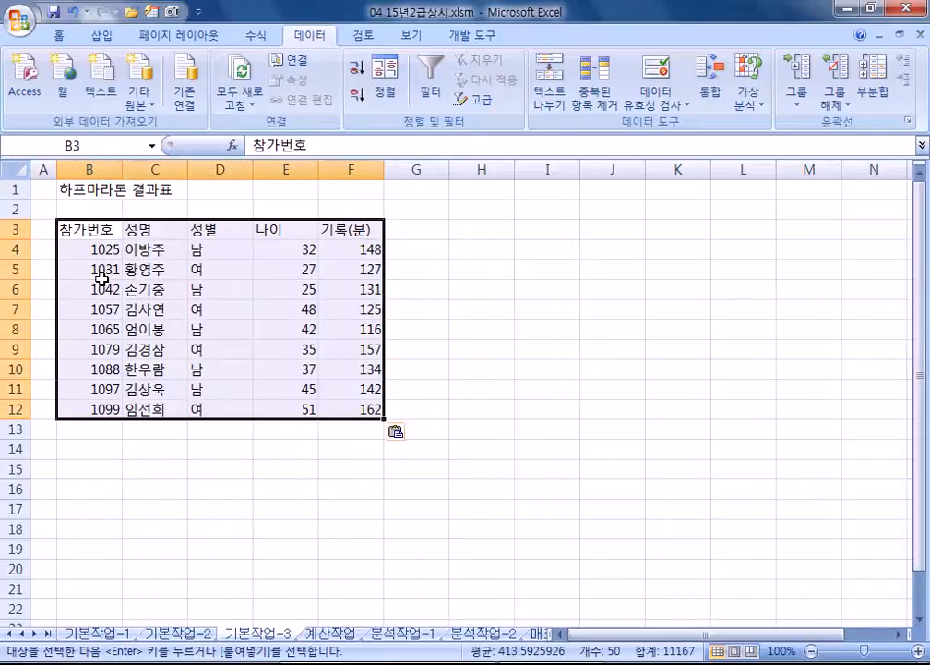
click(431, 333)
Step: Close the text file 하프마라톤결과.txt and select cell B3 on the 기본작업-3 sheet
key(ctrl+Tab)
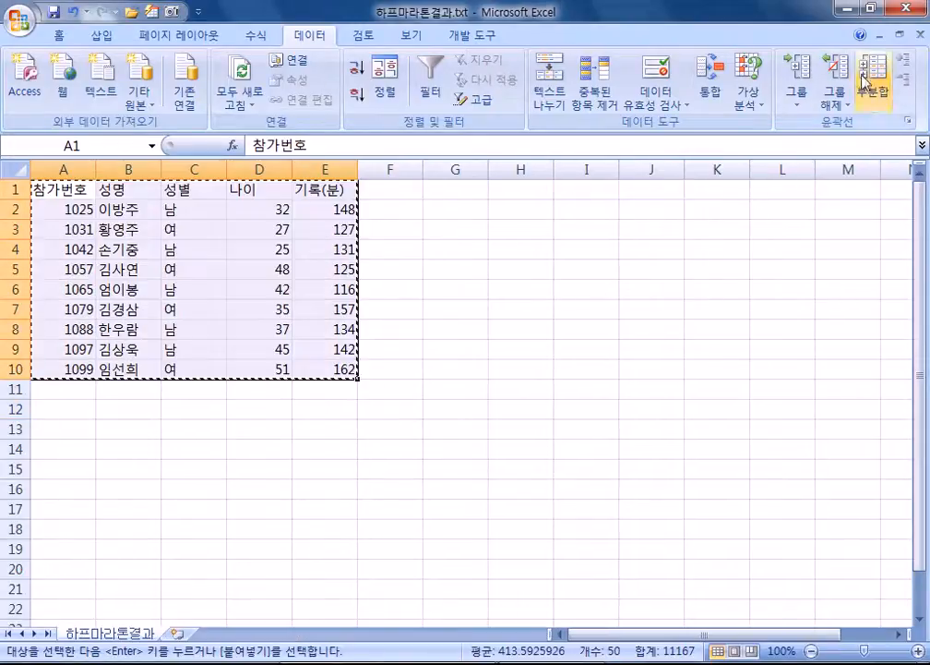
click(908, 8)
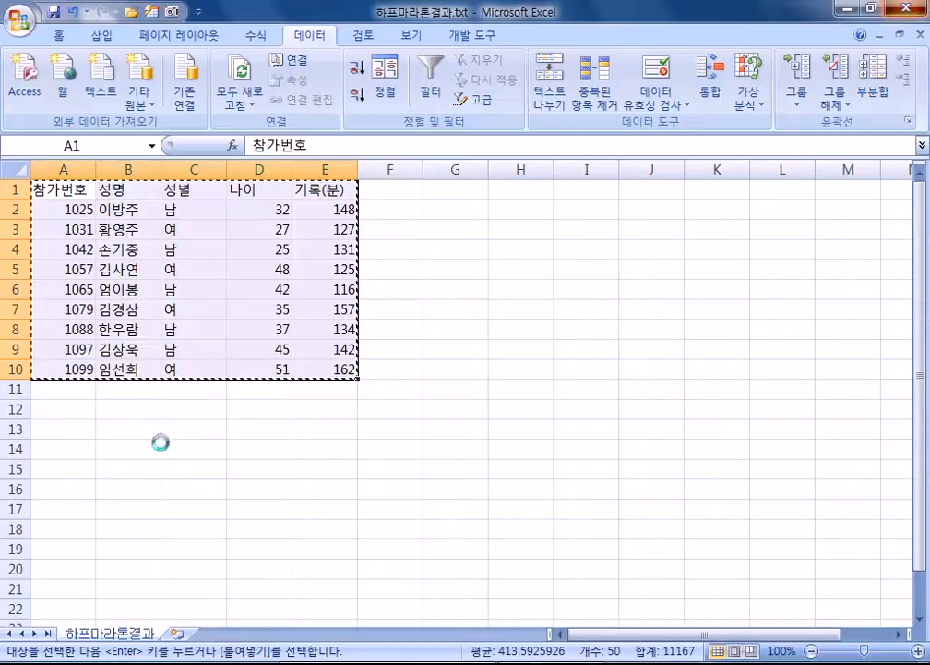
click(86, 235)
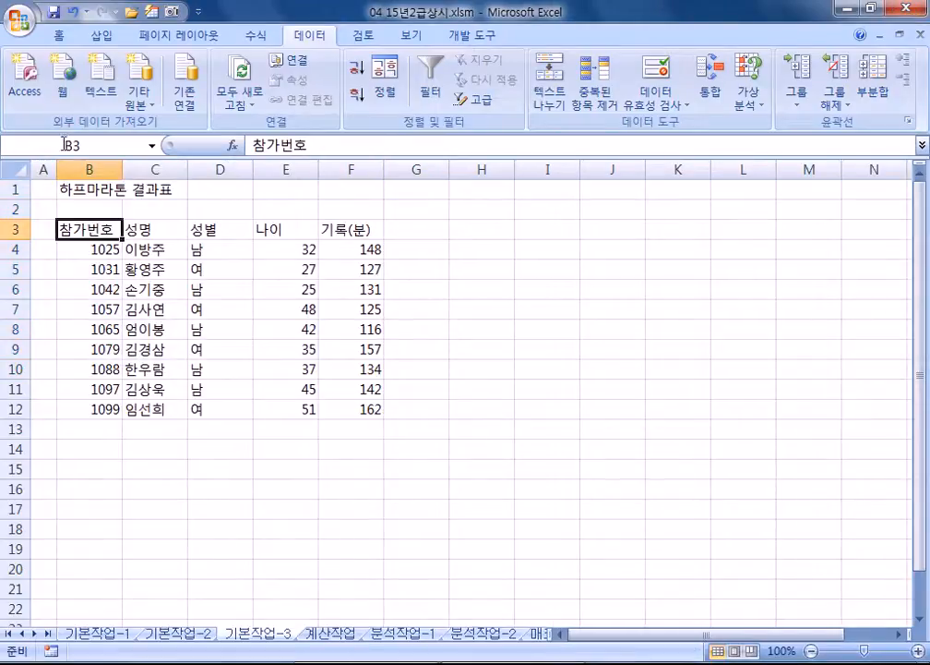
Step: Open 하프마라톤결과.txt from the 05 최신기출문제 folder again
click(22, 22)
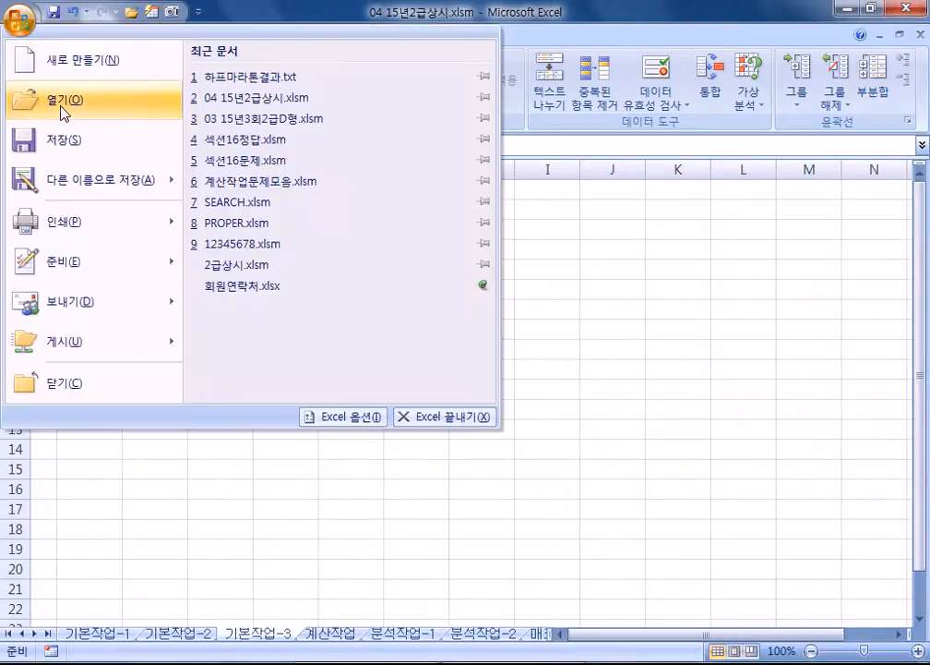
click(63, 106)
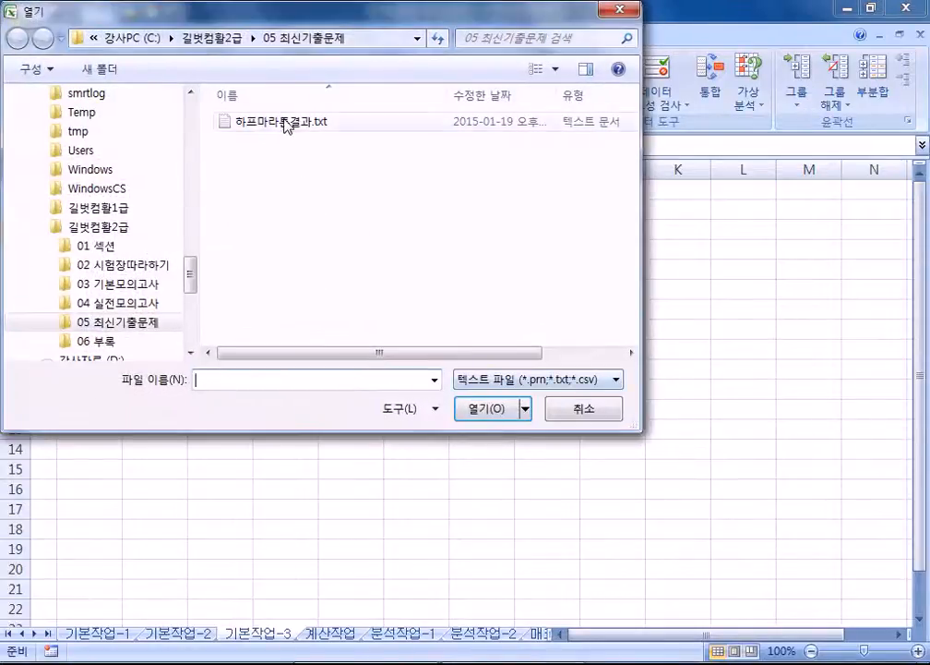
double_click(282, 129)
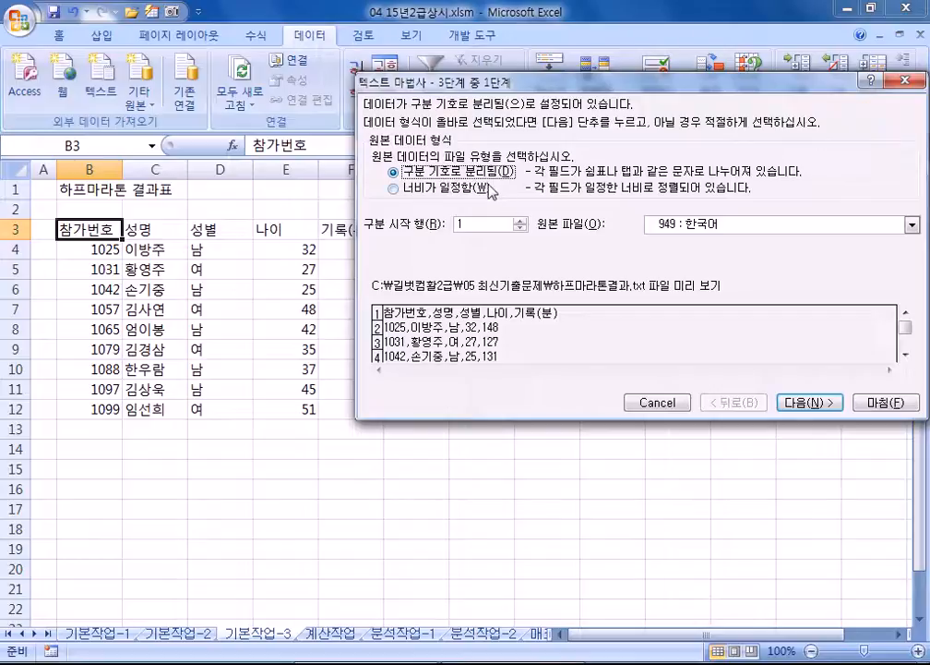
Step: Load the text file as delimited data with the comma as the only delimiter and the general column format
click(472, 189)
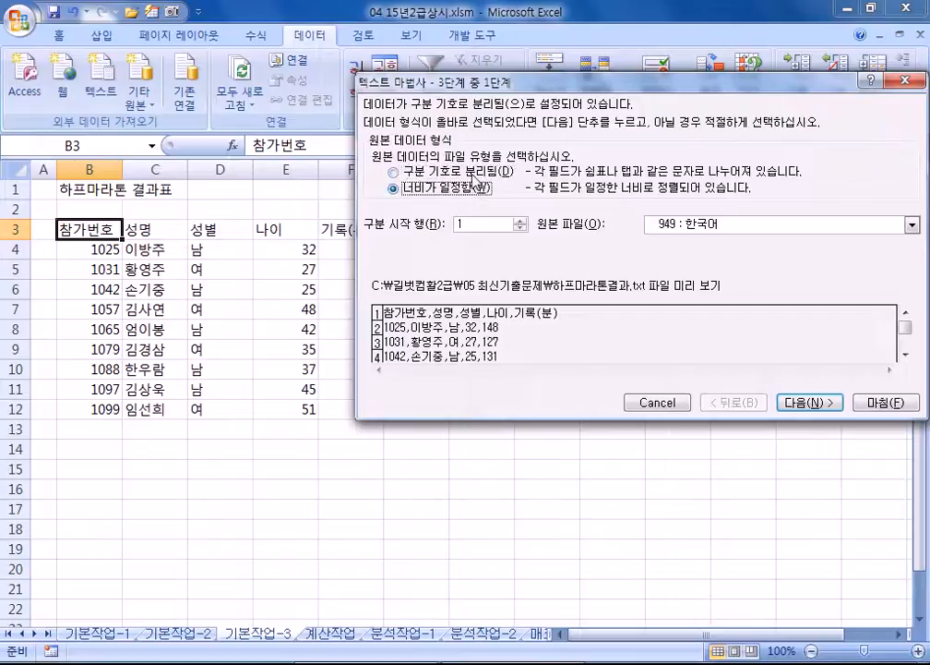
click(473, 172)
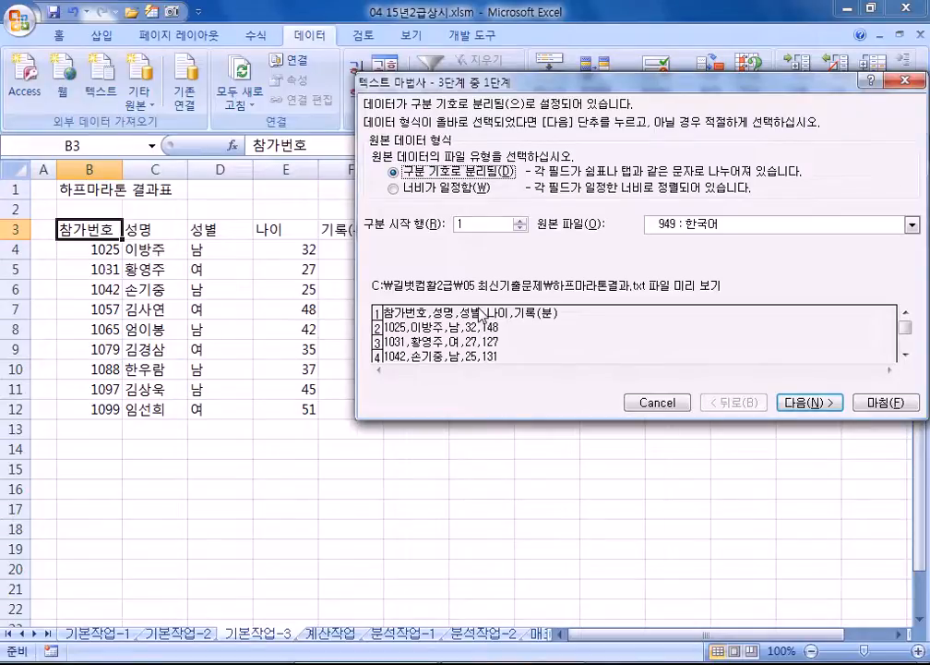
click(821, 407)
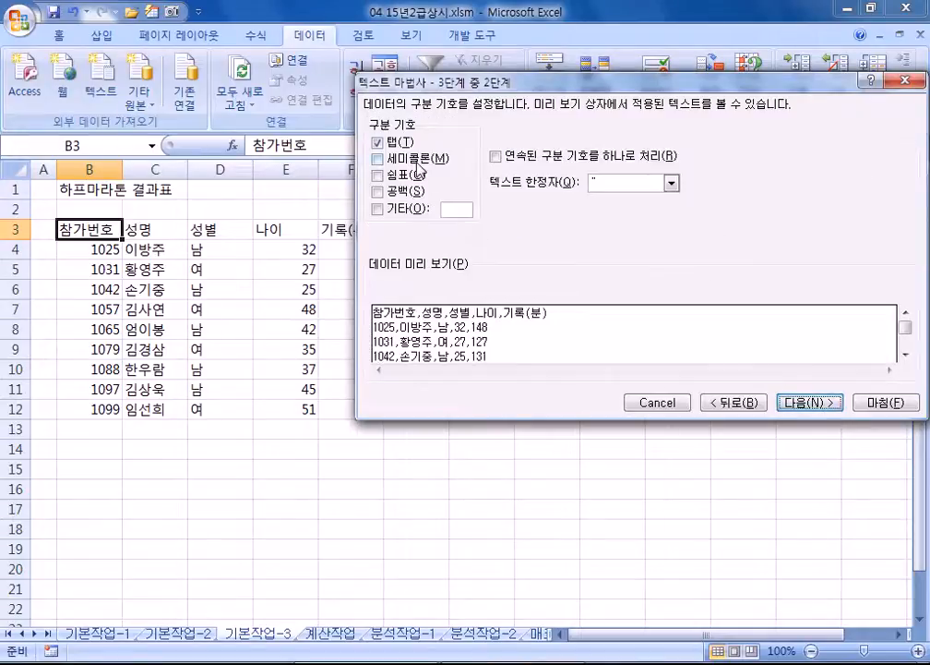
click(378, 143)
click(378, 176)
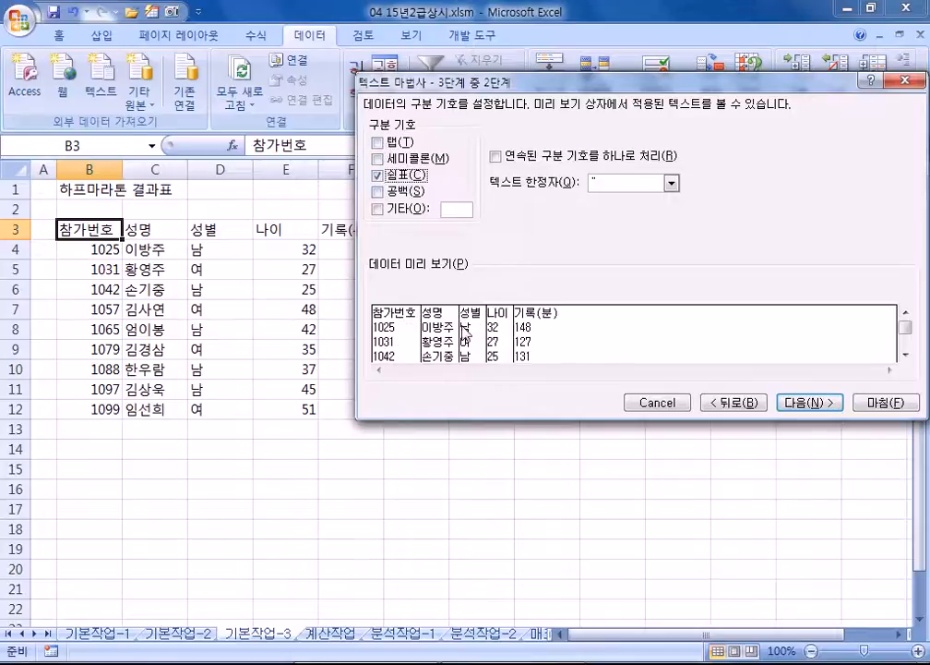
click(413, 176)
click(412, 176)
click(810, 412)
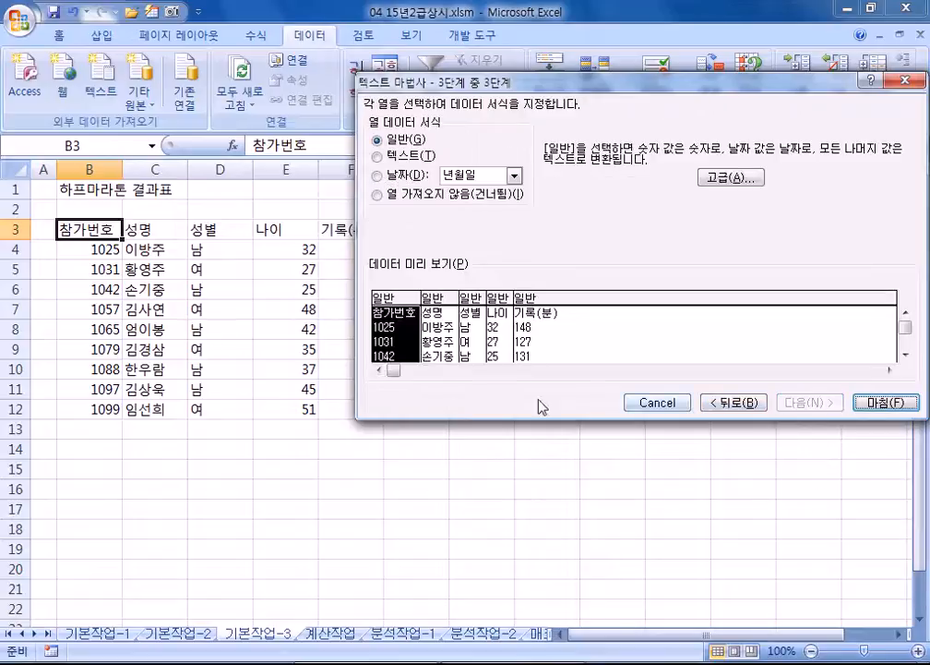
click(877, 404)
Step: Copy the results A1:E10 from the text file and paste them at B15 of the 기본작업-3 sheet
drag(78, 188, 307, 372)
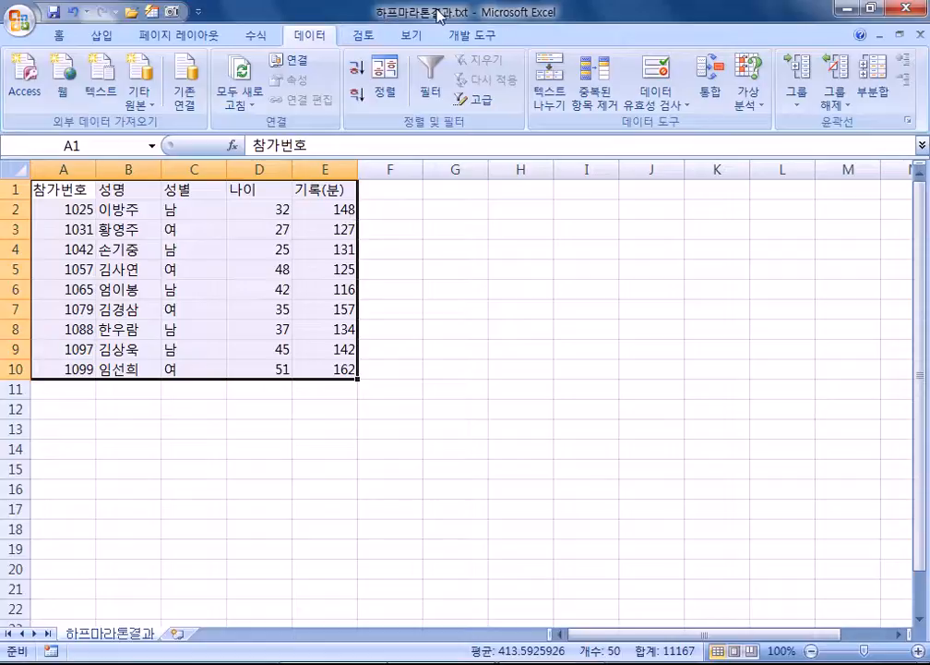
right_click(67, 328)
click(118, 359)
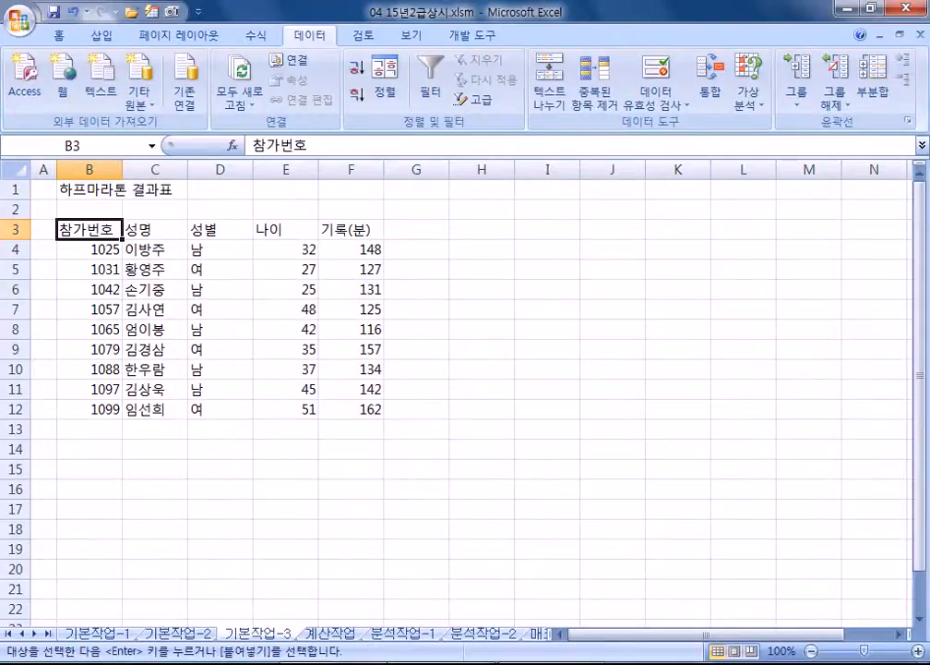
click(84, 464)
right_click(84, 464)
click(181, 203)
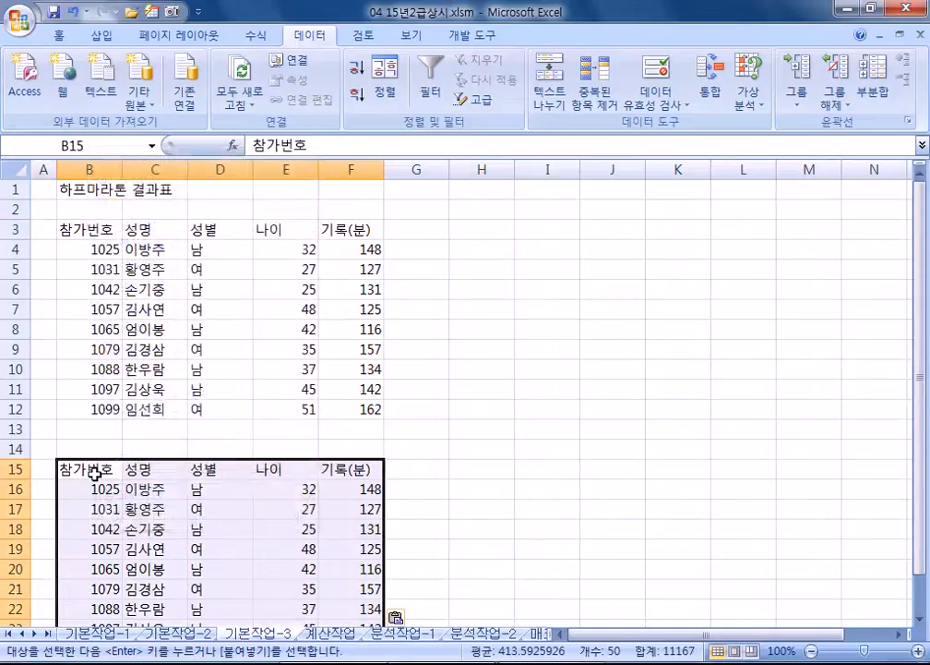
scroll(104, 483, down, 3)
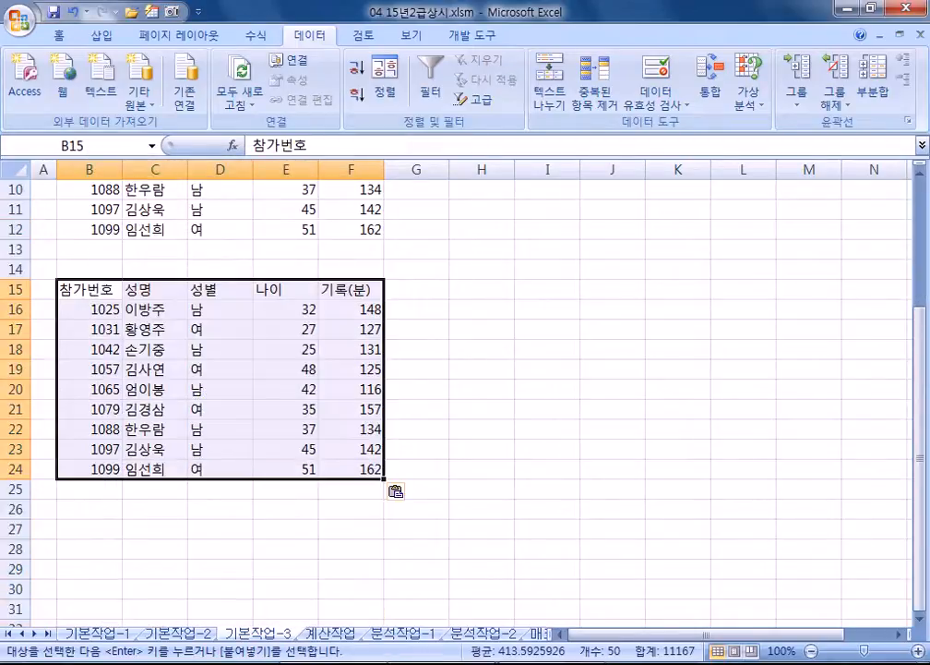
Step: Return to the 하프마라톤결과.txt window and close it
click(431, 660)
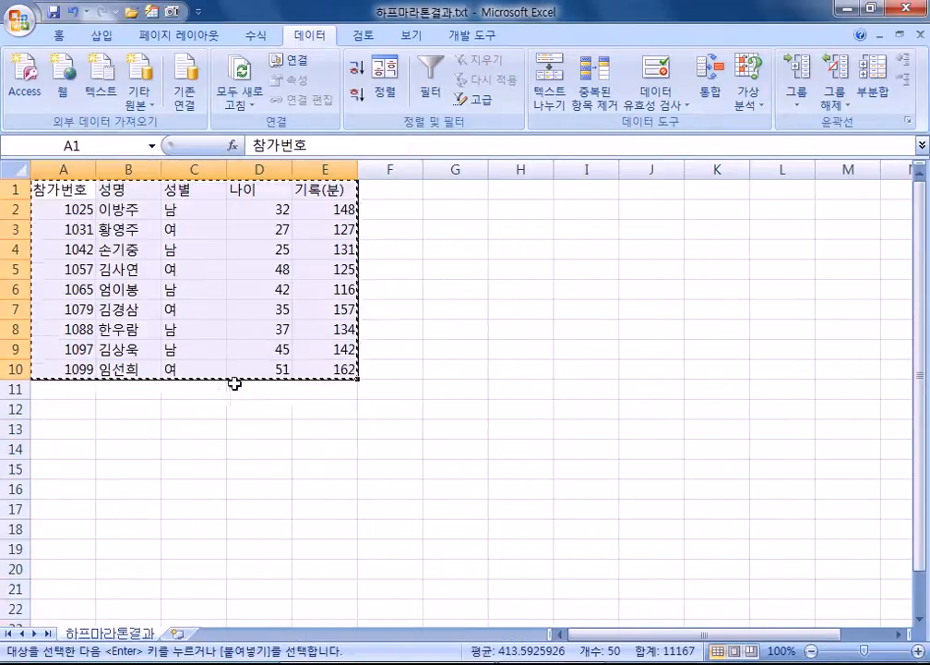
click(908, 9)
scroll(255, 384, up, 3)
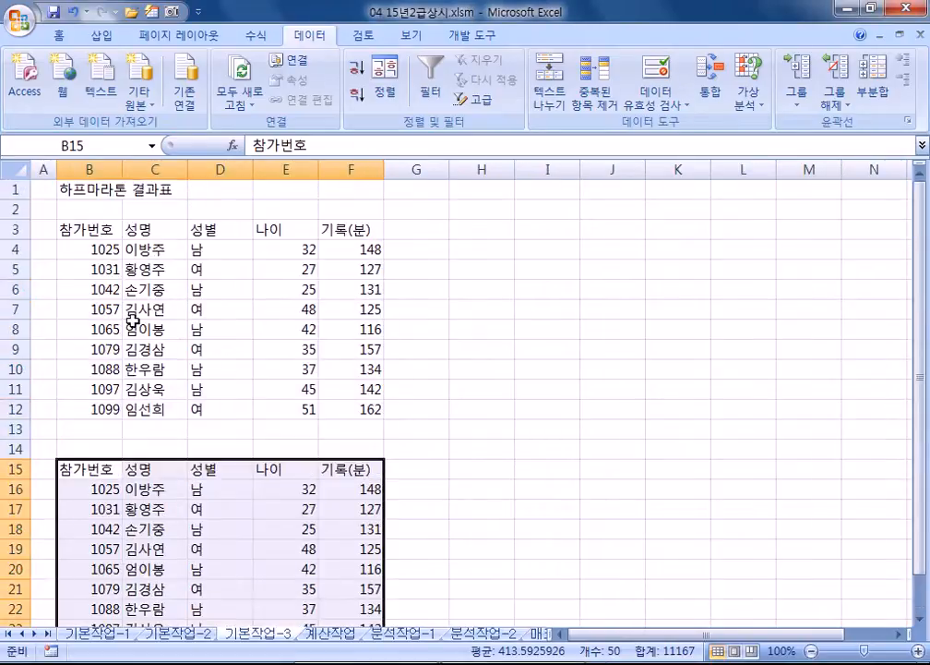
Step: Delete rows 3 to 24 of the 기본작업-3 sheet and select cell B3
drag(17, 229, 18, 599)
right_click(19, 508)
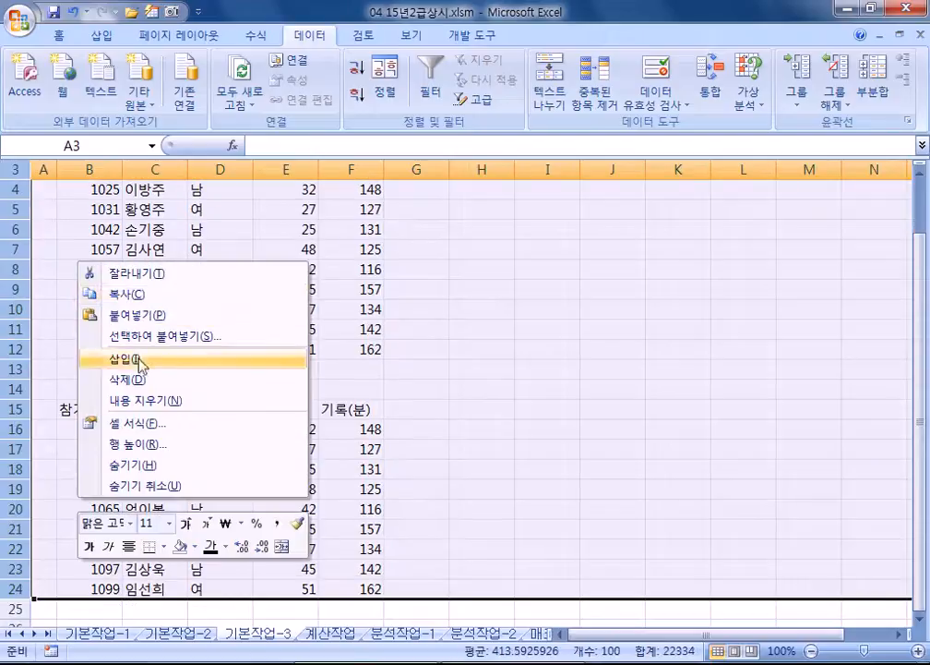
click(117, 379)
click(112, 270)
click(98, 233)
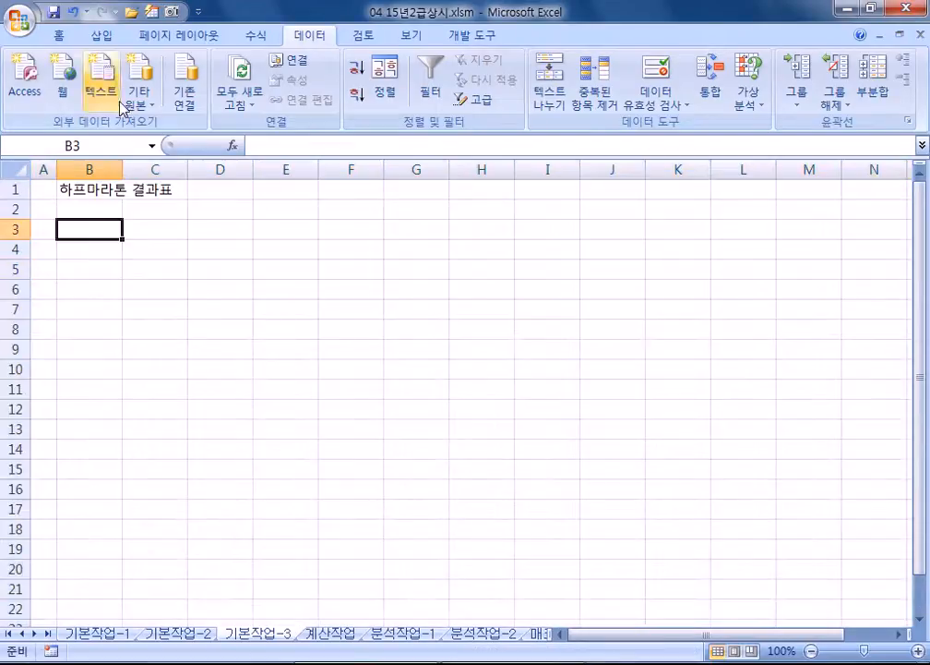
Step: Import 하프마라톤결과.txt as external text data, adding the comma as a delimiter
click(100, 85)
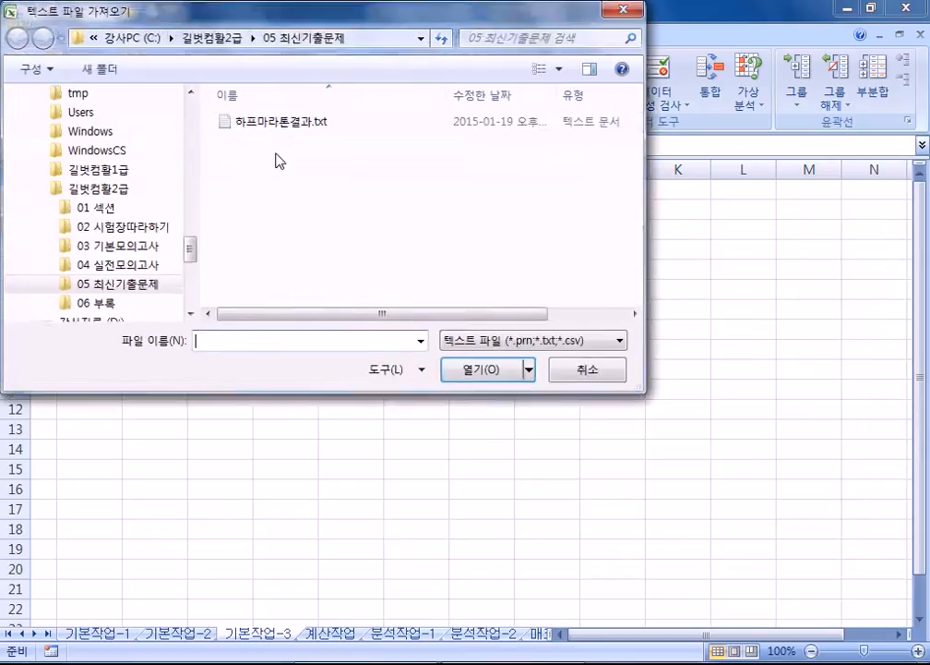
double_click(277, 121)
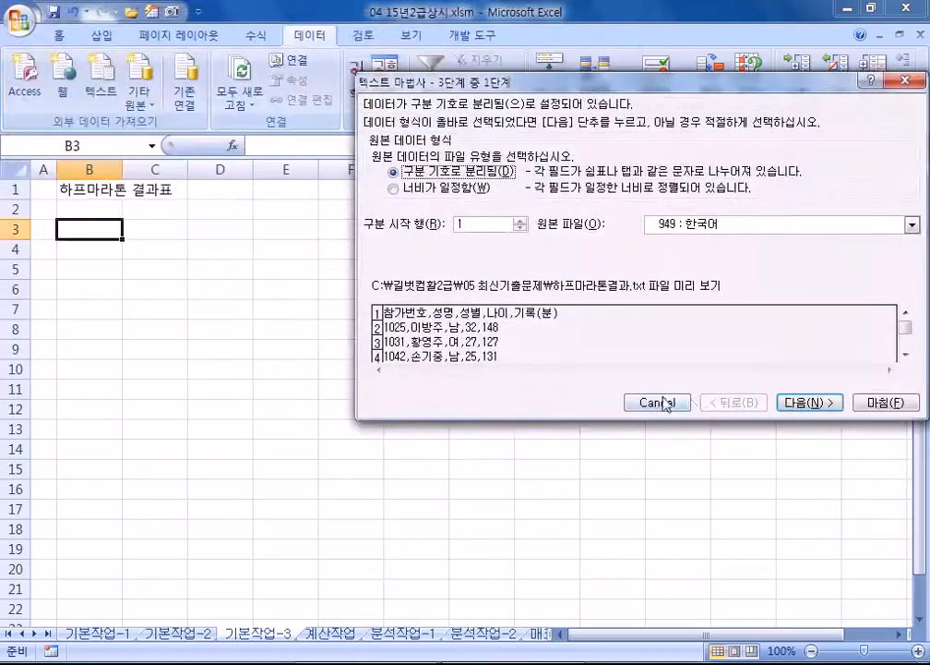
click(796, 403)
click(411, 175)
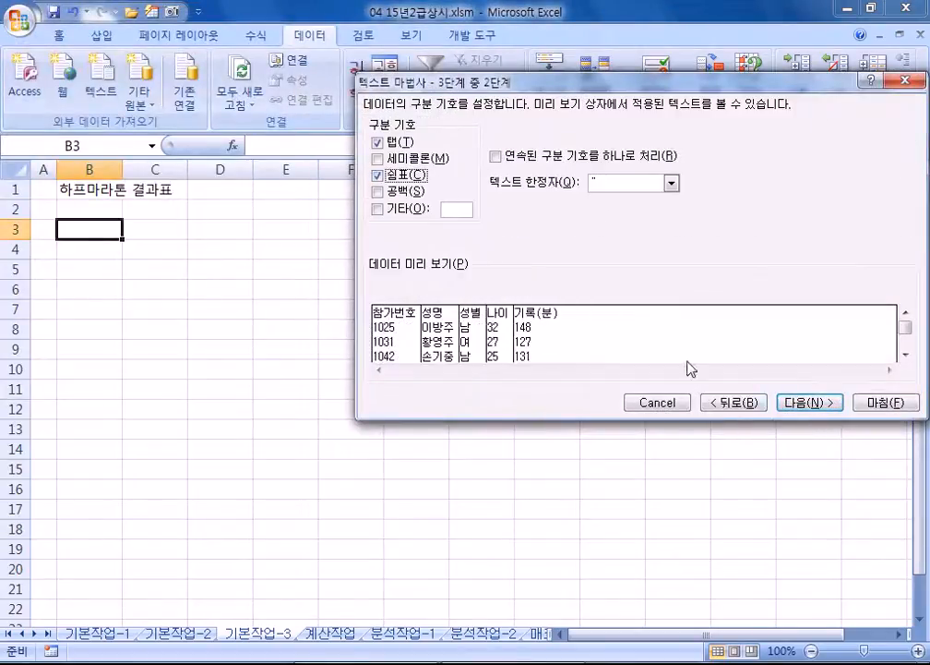
click(796, 404)
click(872, 406)
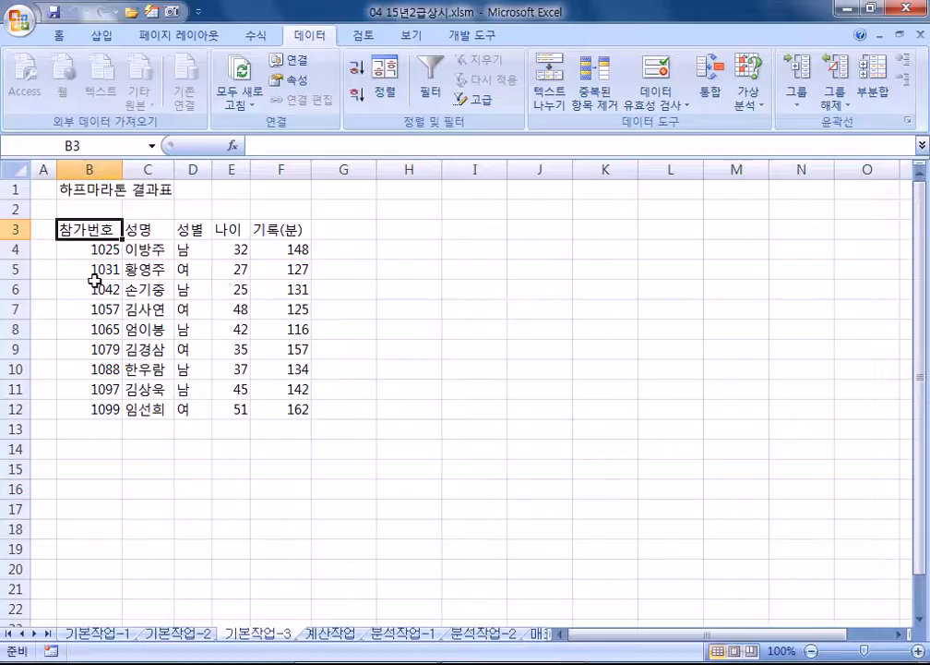
Step: Clear the imported marathon data from rows 3 to 14 and select cell B3
drag(12, 231, 15, 449)
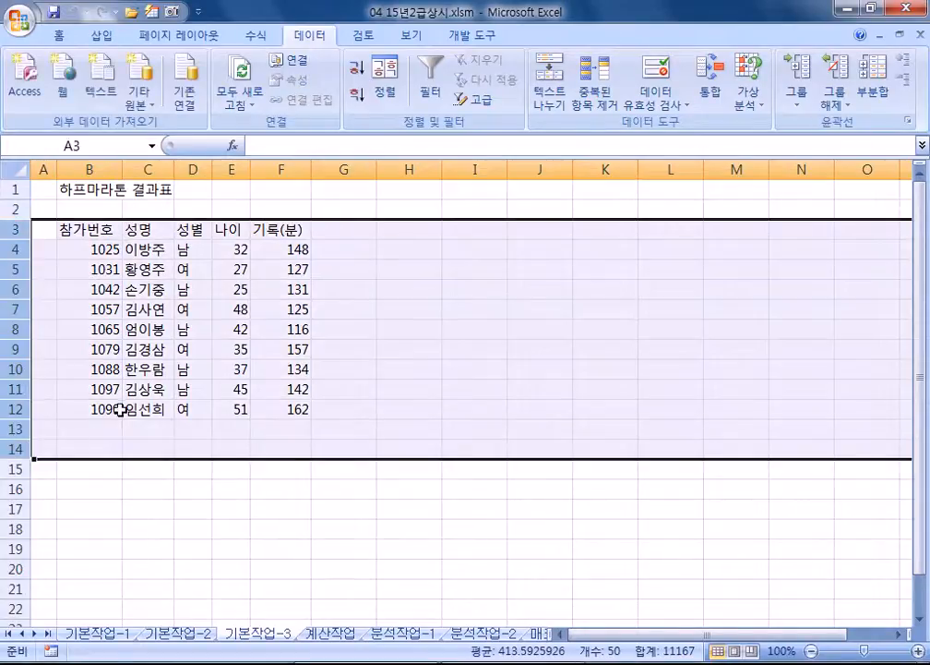
key(Delete)
click(420, 381)
click(99, 266)
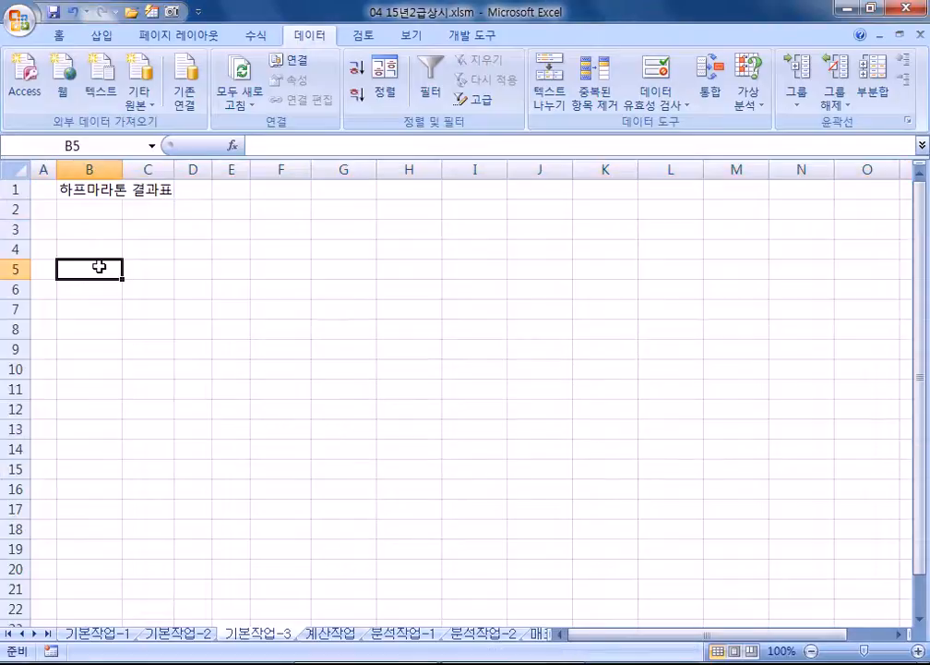
drag(90, 229, 89, 249)
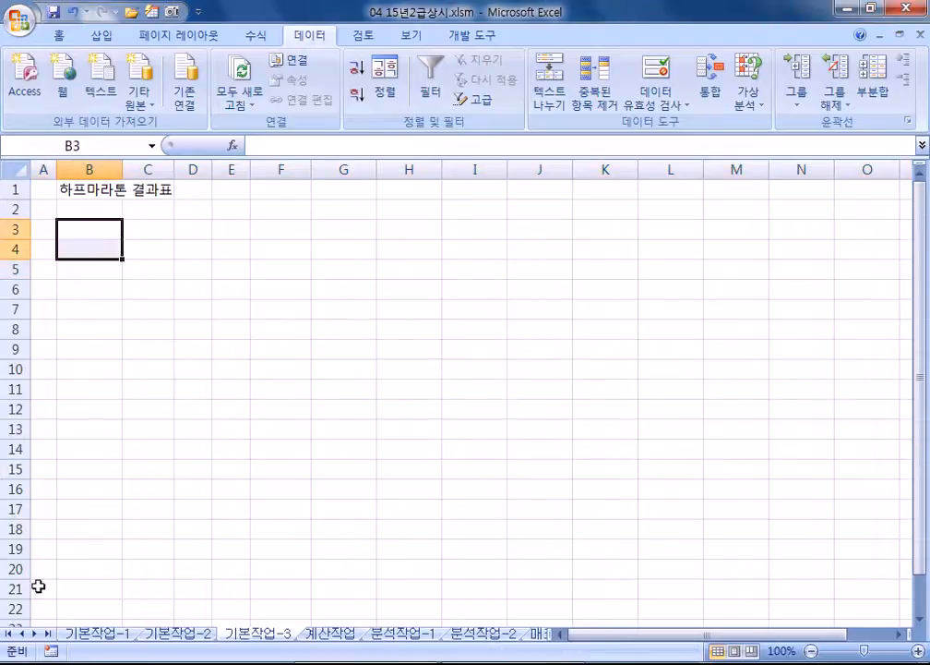
click(89, 222)
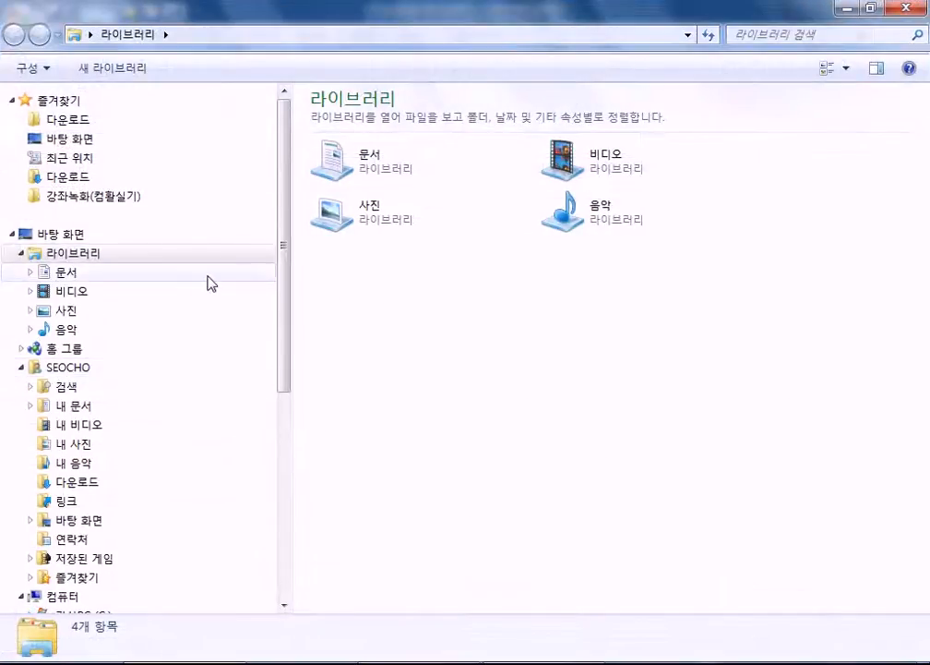
Step: In Windows Explorer, go to the OA folder on drive C and open 하프마라톤결과.txt in Notepad
drag(282, 295, 308, 513)
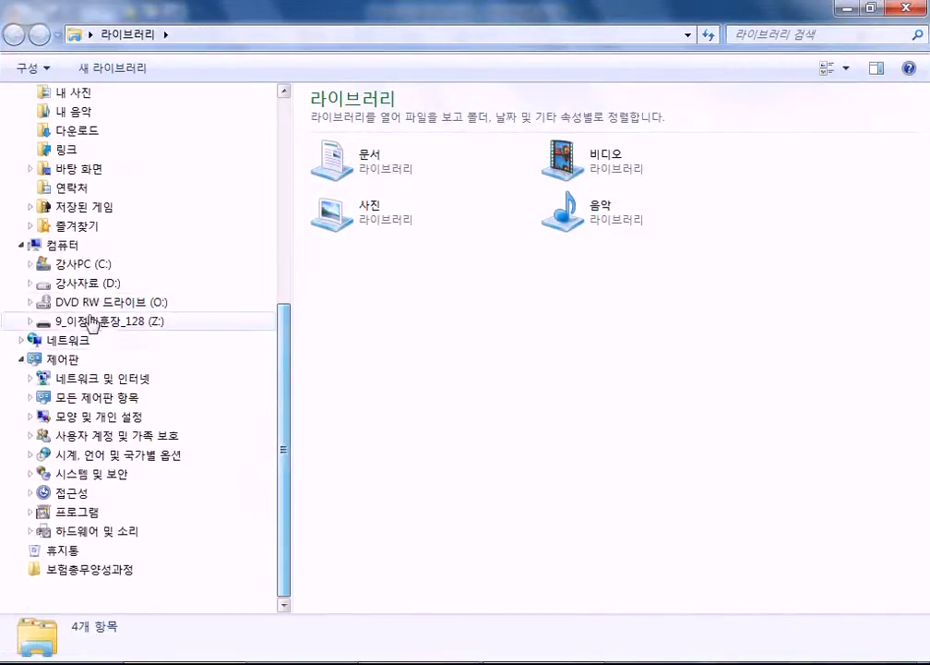
click(82, 266)
click(349, 452)
double_click(349, 453)
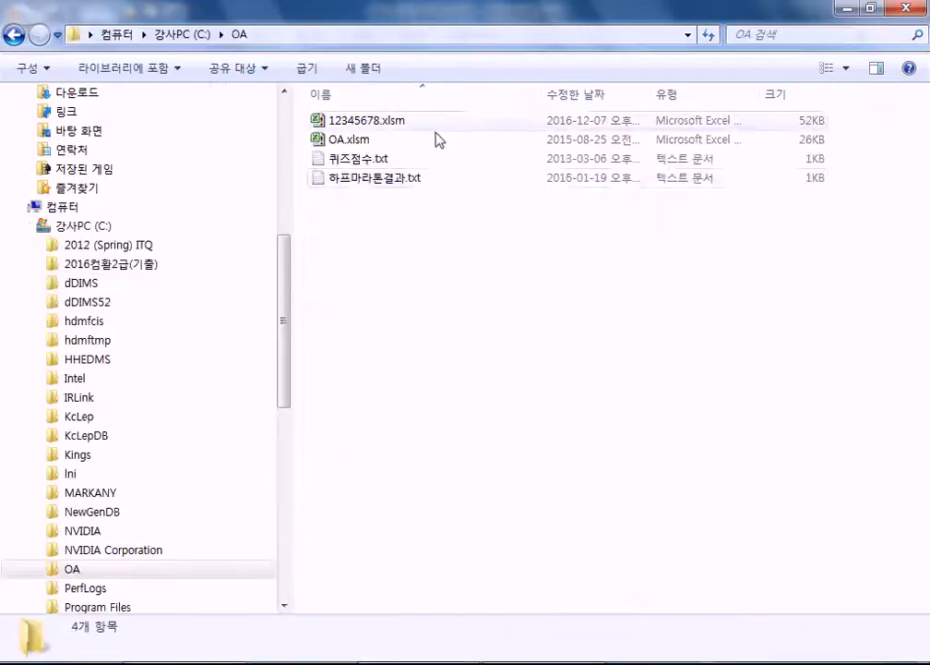
double_click(374, 178)
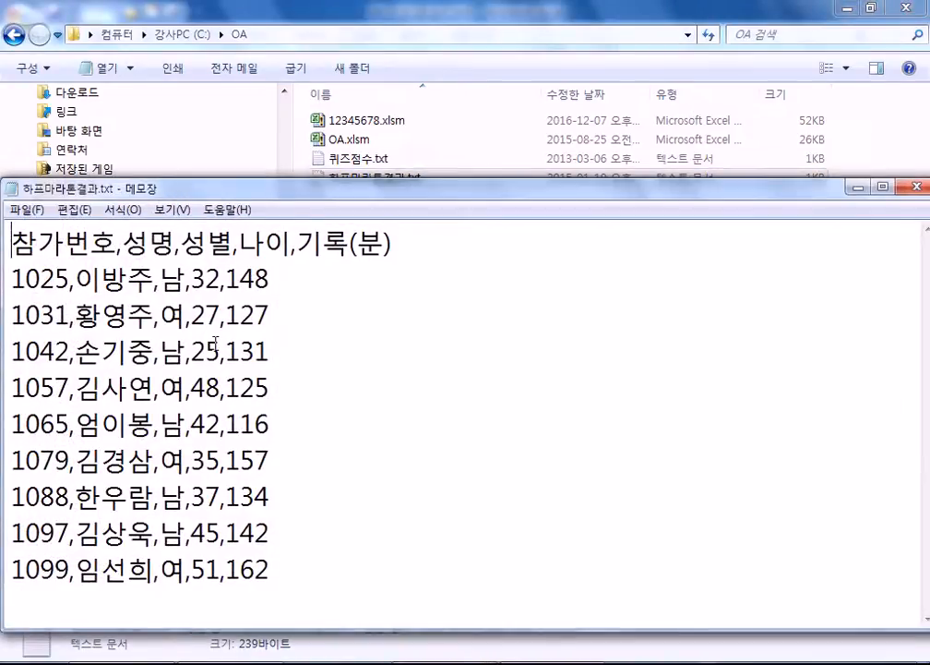
Step: Copy the entire text of 하프마라톤결과.txt and paste it at cell B3 of the 기본작업-3 sheet in Excel
key(ctrl+a)
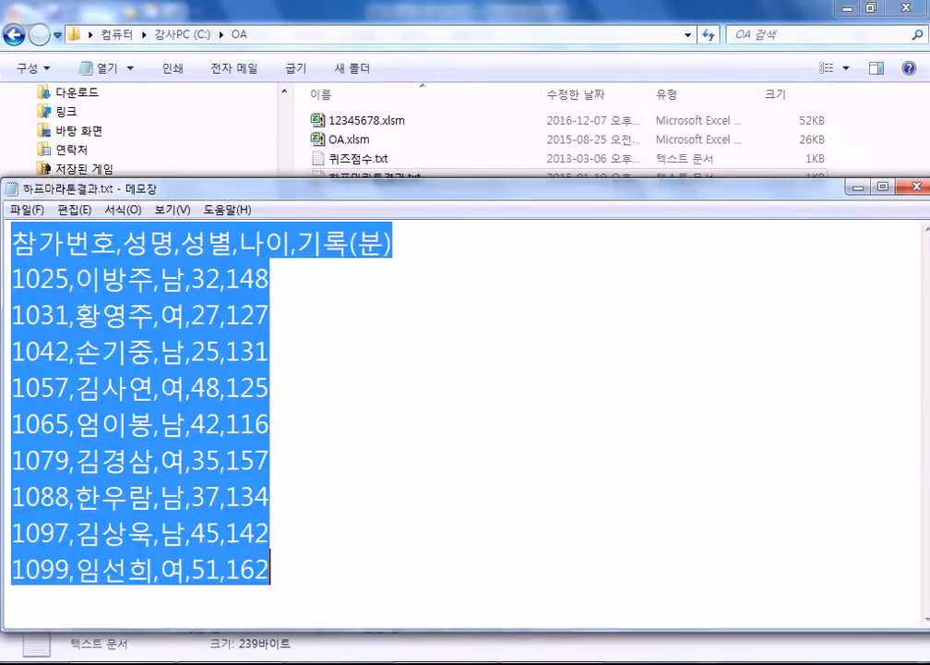
right_click(123, 251)
click(189, 380)
key(alt+Tab)
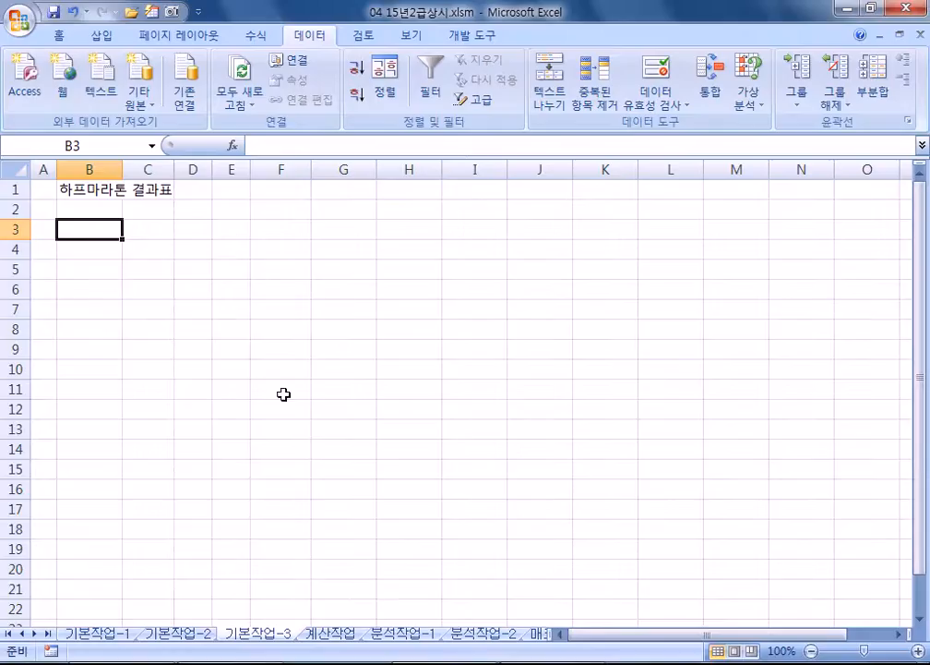
right_click(110, 232)
click(174, 284)
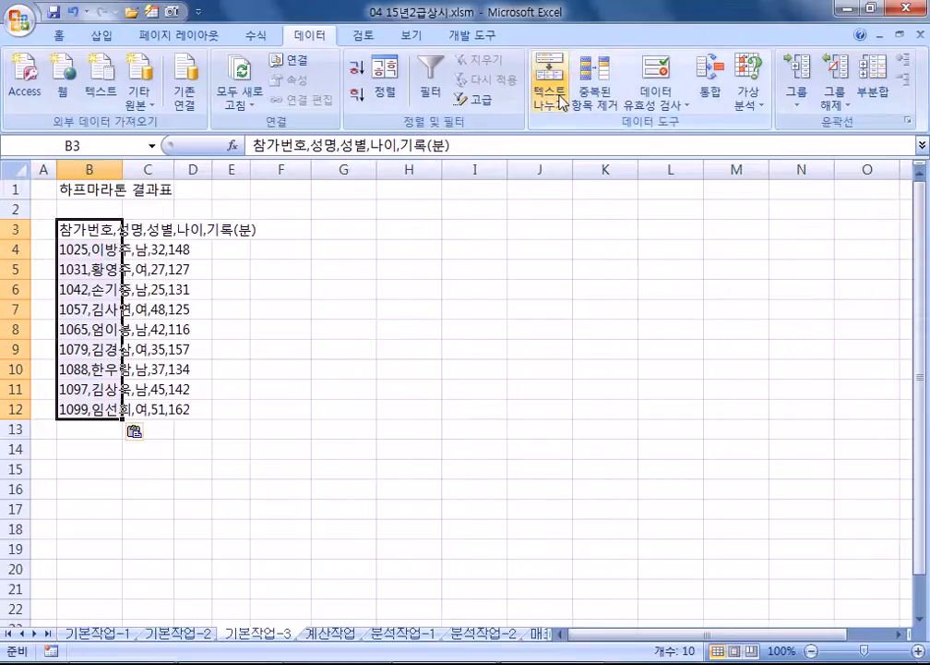
Step: Split the pasted marathon text in B3:B12 into columns as delimited data, adding the comma as a delimiter
click(562, 100)
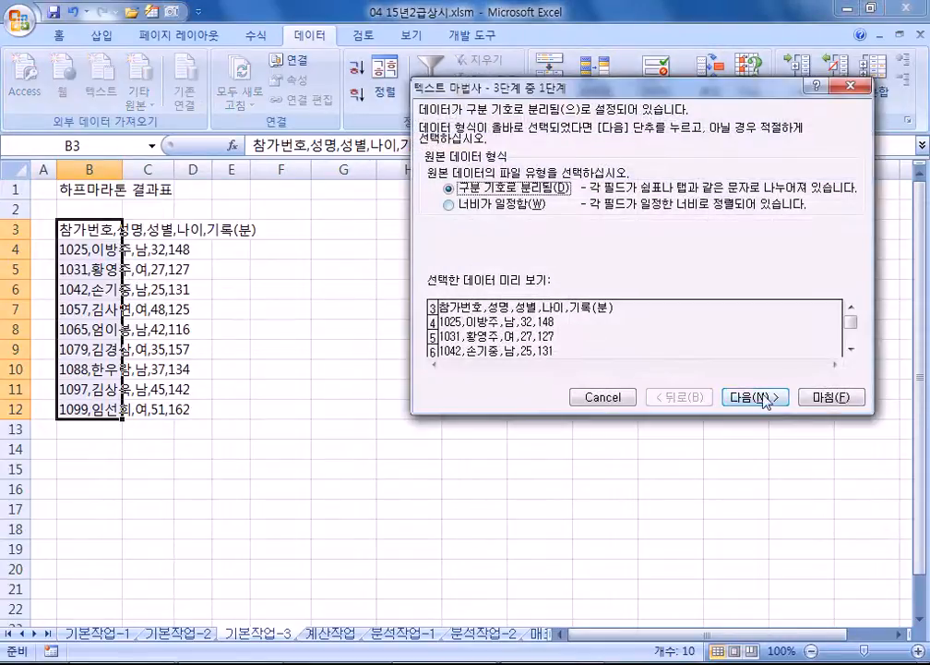
click(768, 399)
click(433, 180)
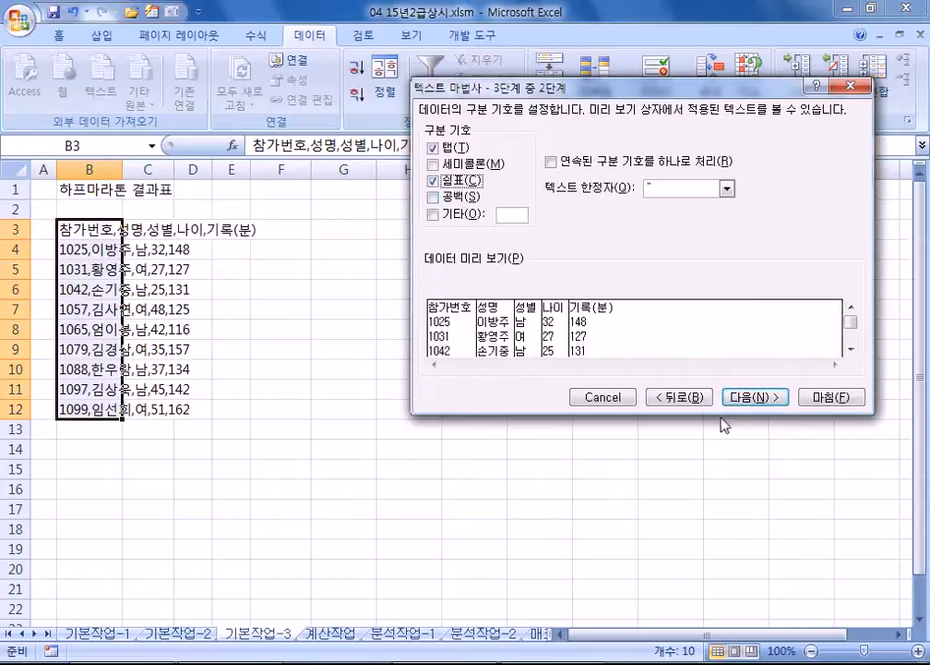
click(753, 397)
click(816, 398)
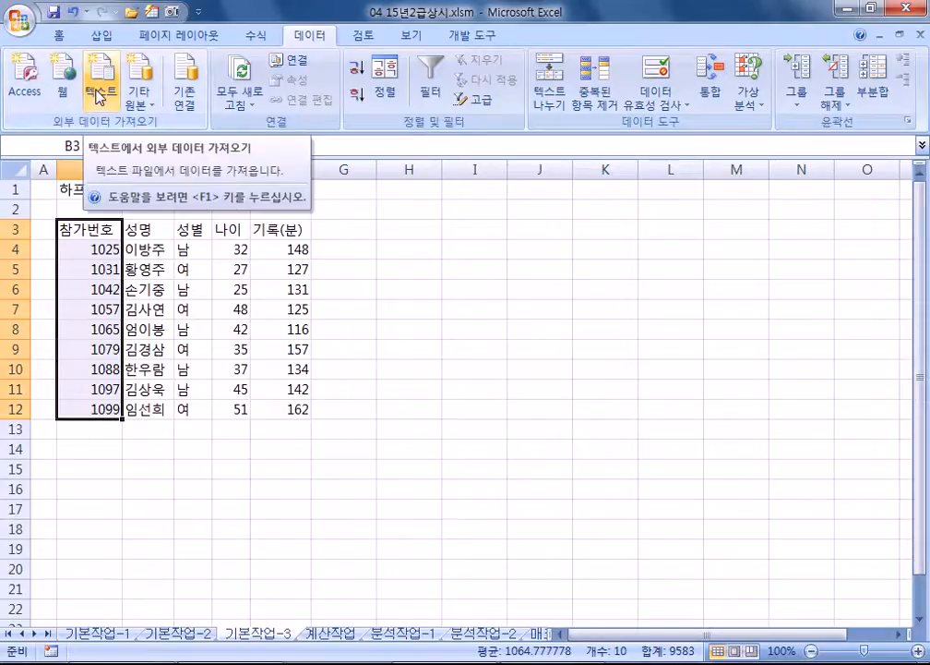
click(239, 388)
click(20, 19)
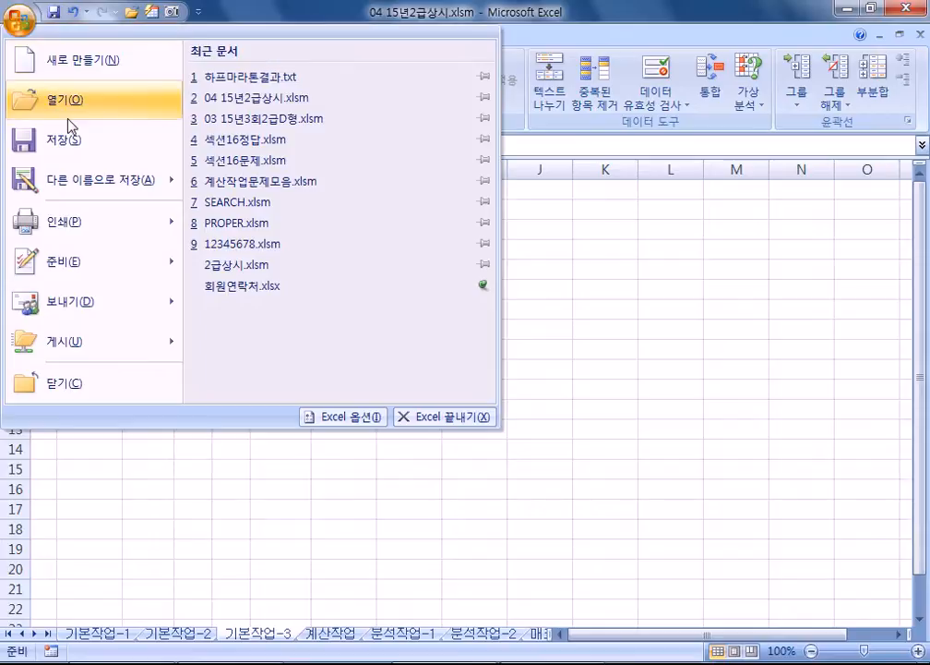
click(69, 125)
click(595, 408)
click(83, 269)
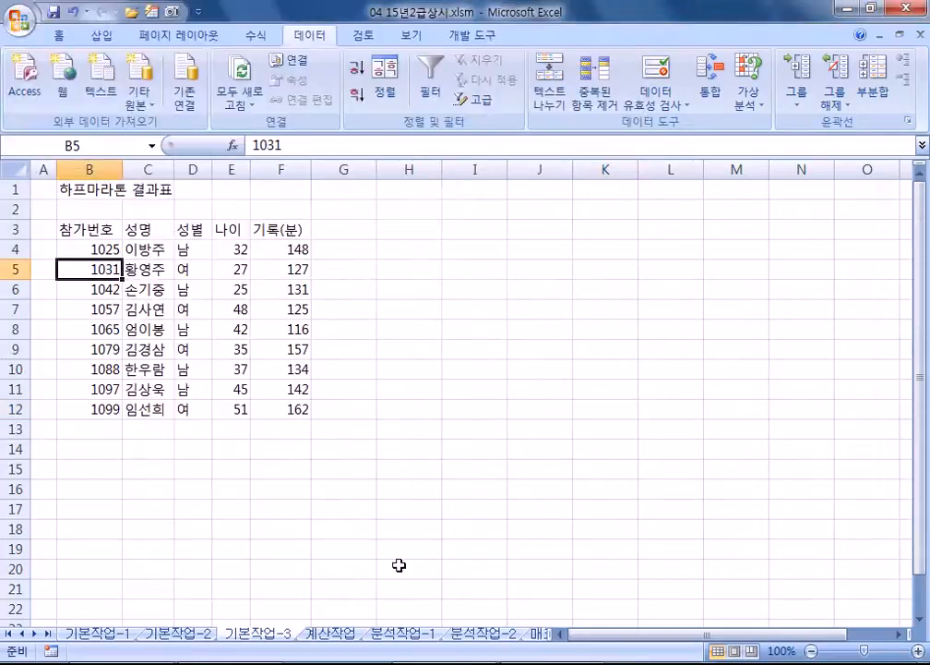
key(alt+Tab)
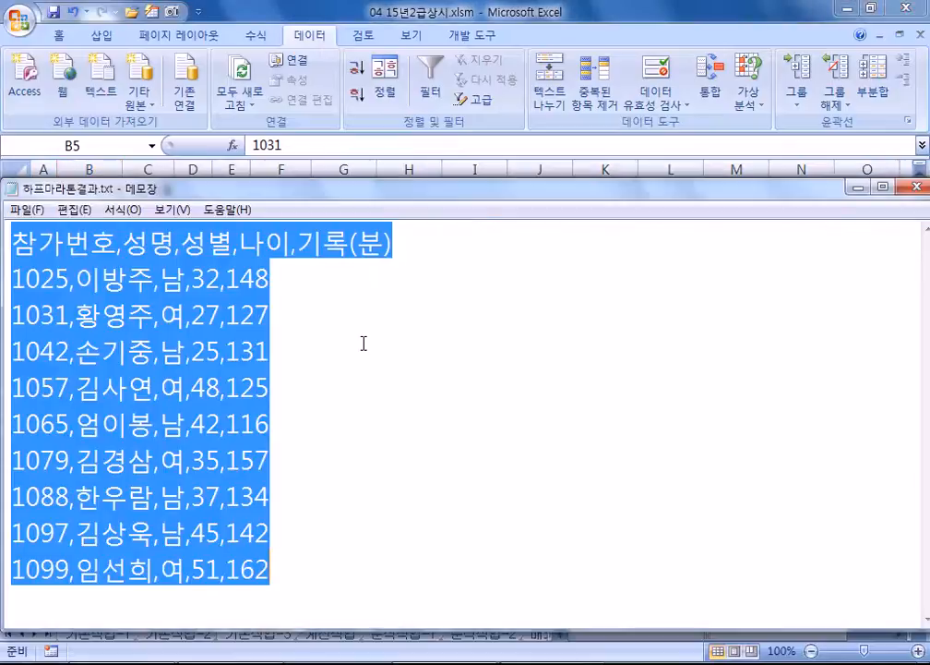
key(alt+Tab)
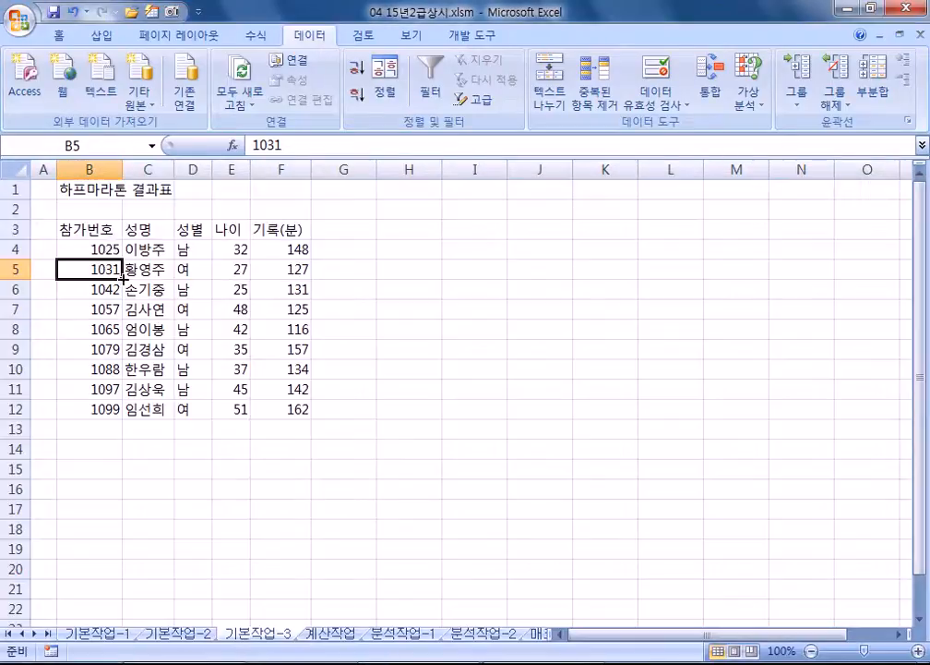
Step: Undo the column split of the marathon data so the text returns to B3:B12
click(105, 236)
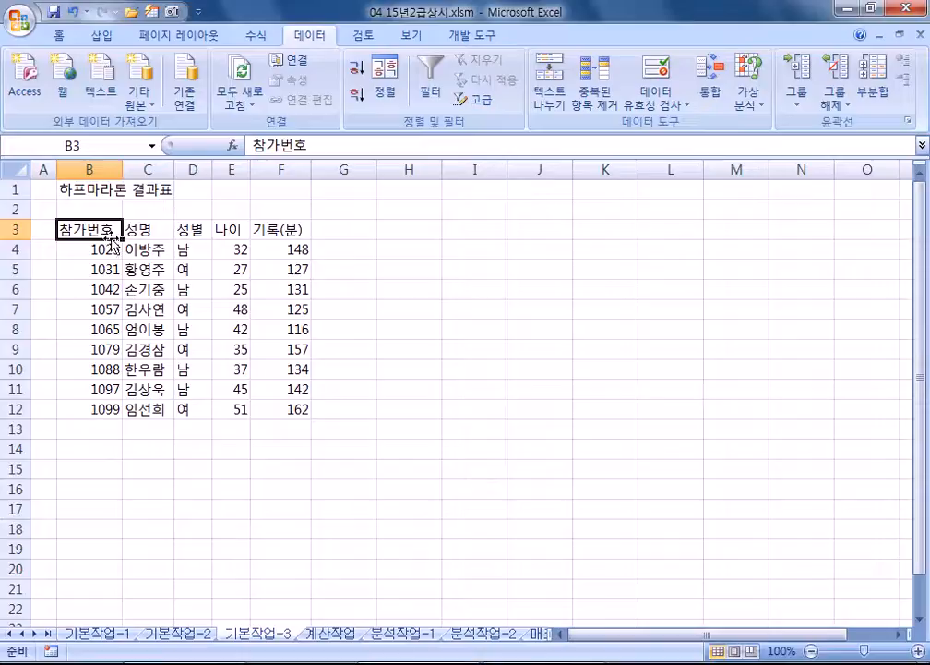
drag(103, 229, 100, 403)
key(ctrl+z)
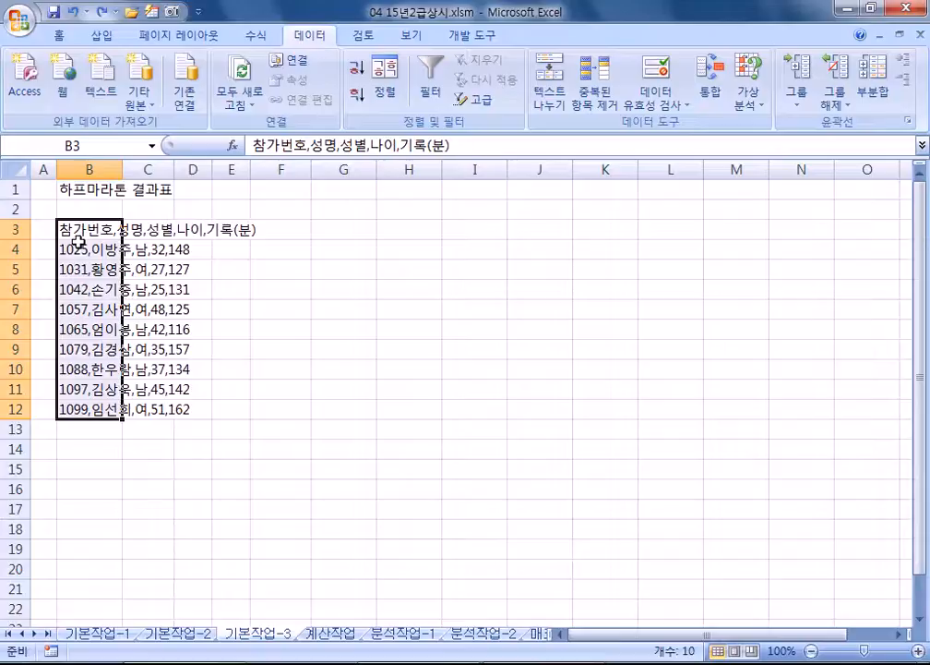
Step: Run Text to Columns on B3:B12 again as delimited data with tab and comma as delimiters
click(551, 85)
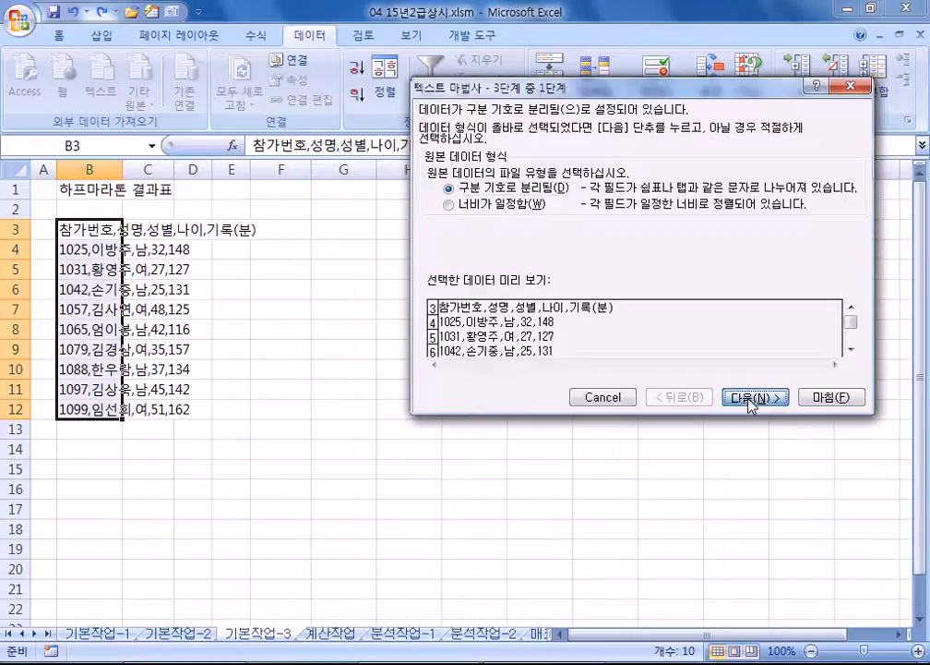
click(750, 398)
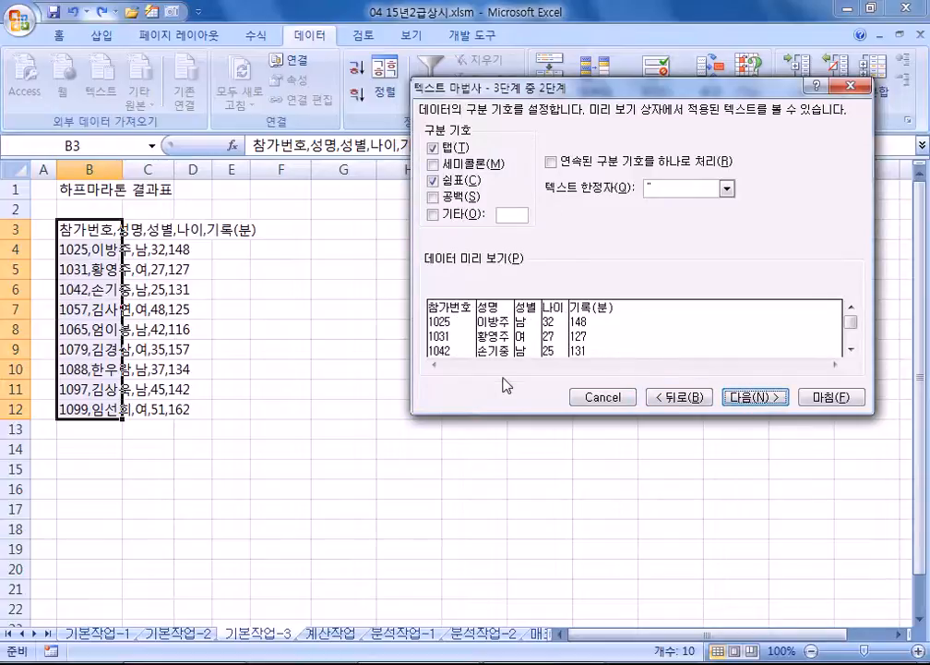
click(754, 397)
click(831, 397)
click(92, 468)
click(21, 16)
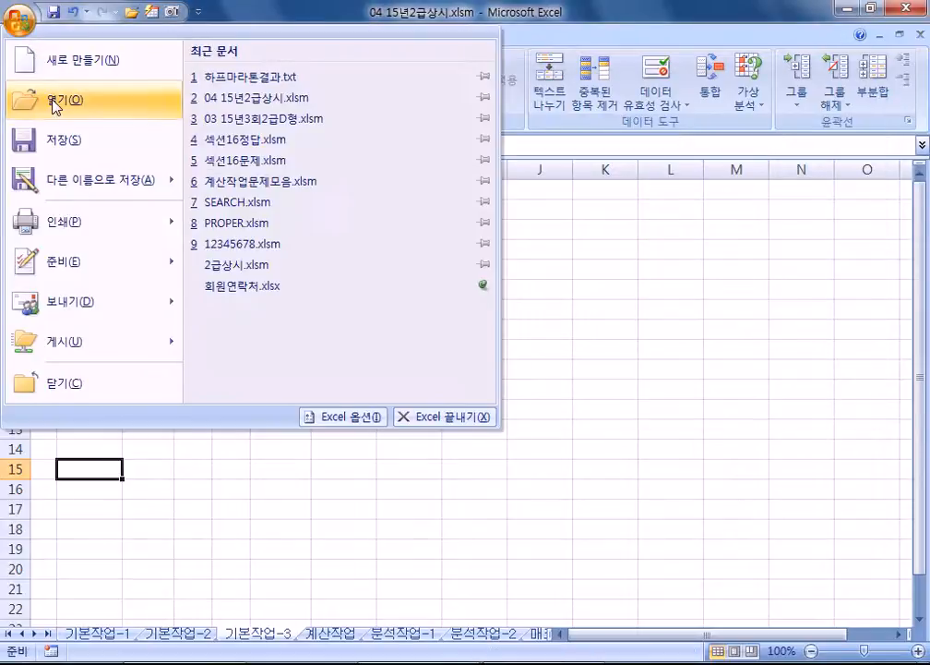
click(56, 102)
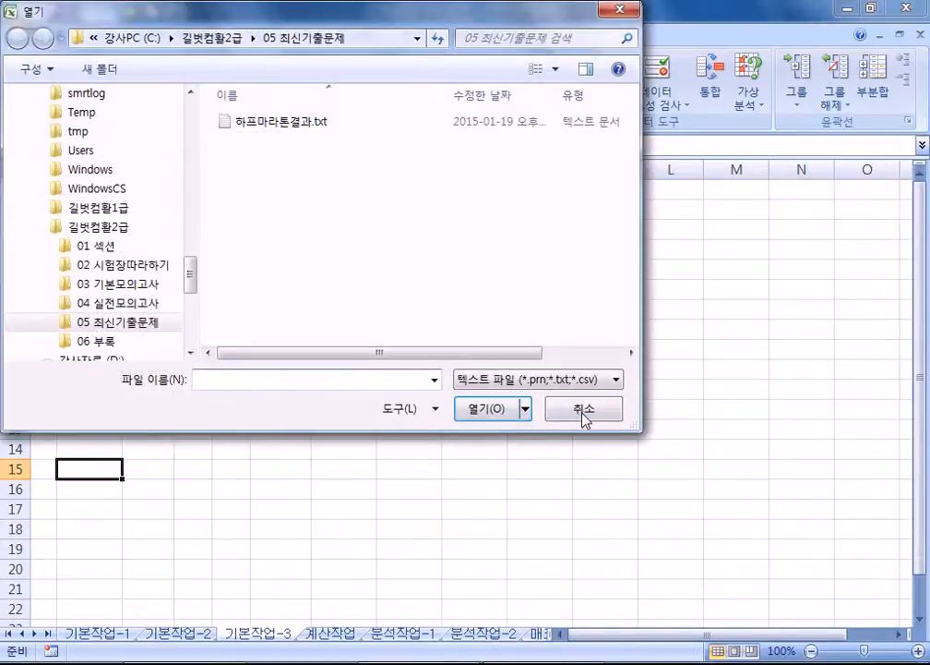
click(579, 407)
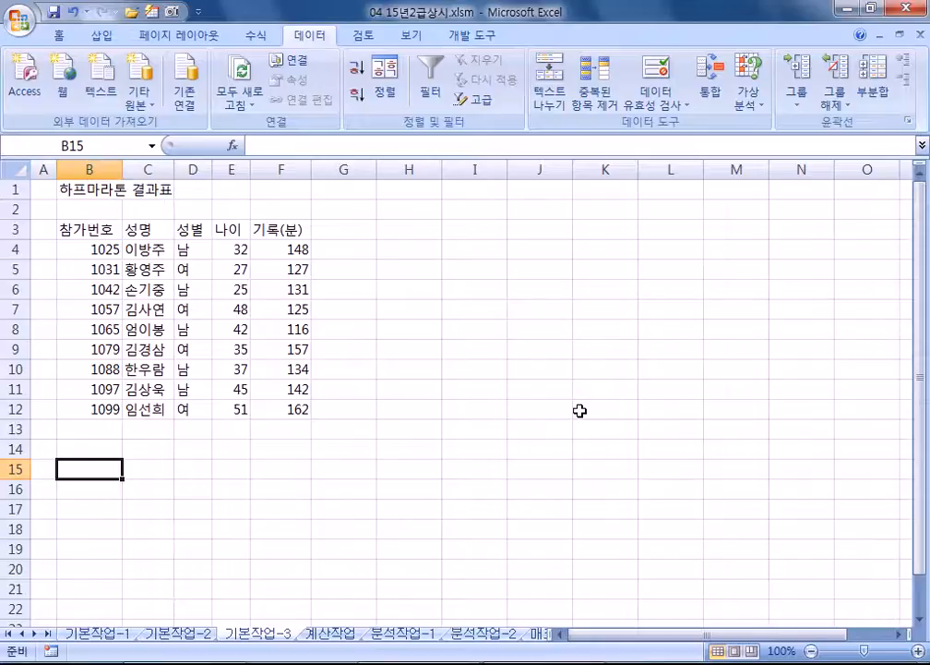
Step: Go to the 계산작업 sheet, collapse the ribbon and zoom the sheet to 130%
click(327, 636)
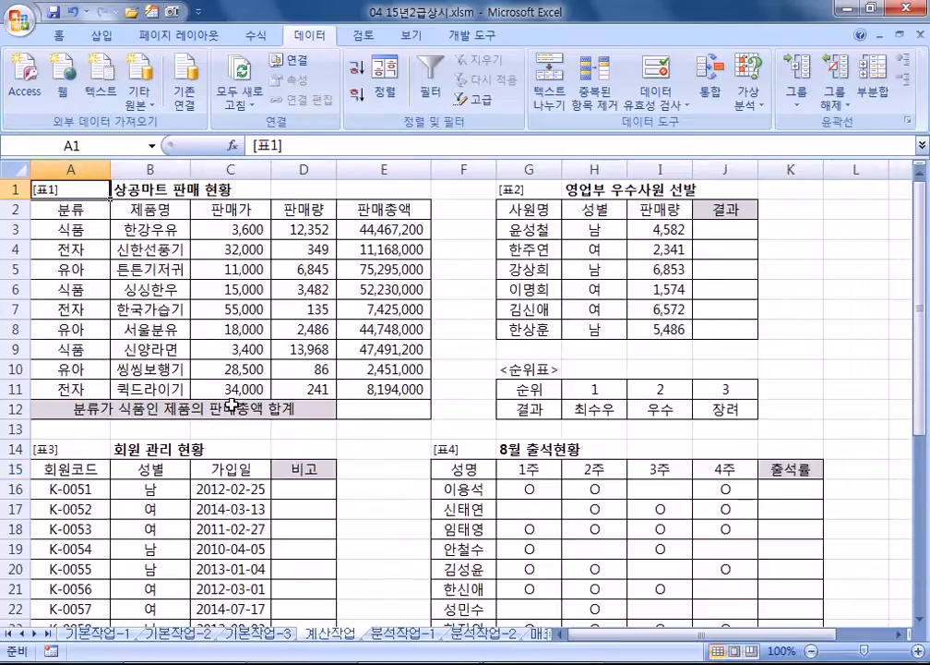
double_click(300, 39)
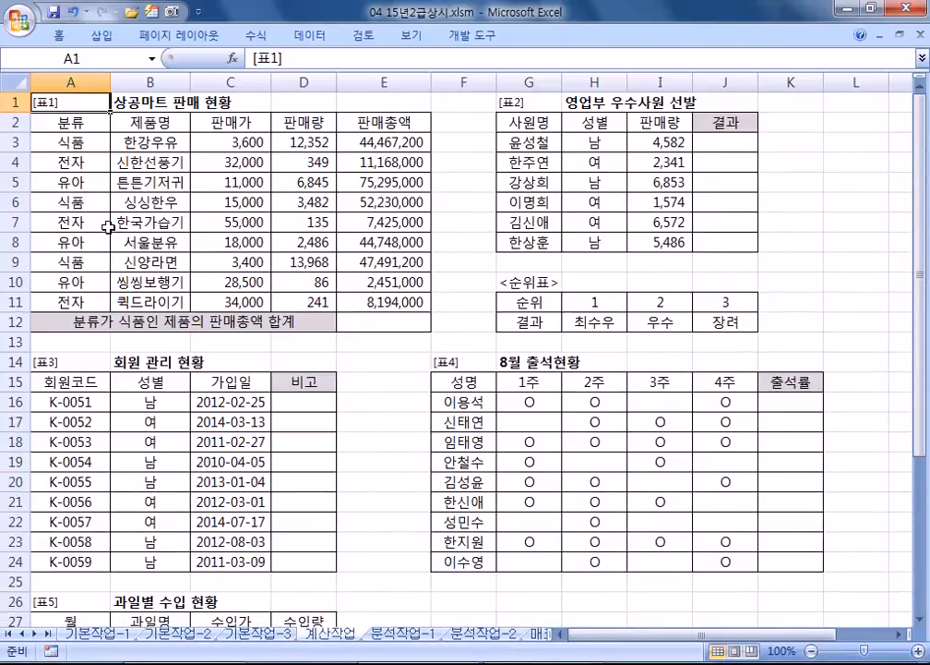
scroll(78, 181, up, 2)
click(477, 395)
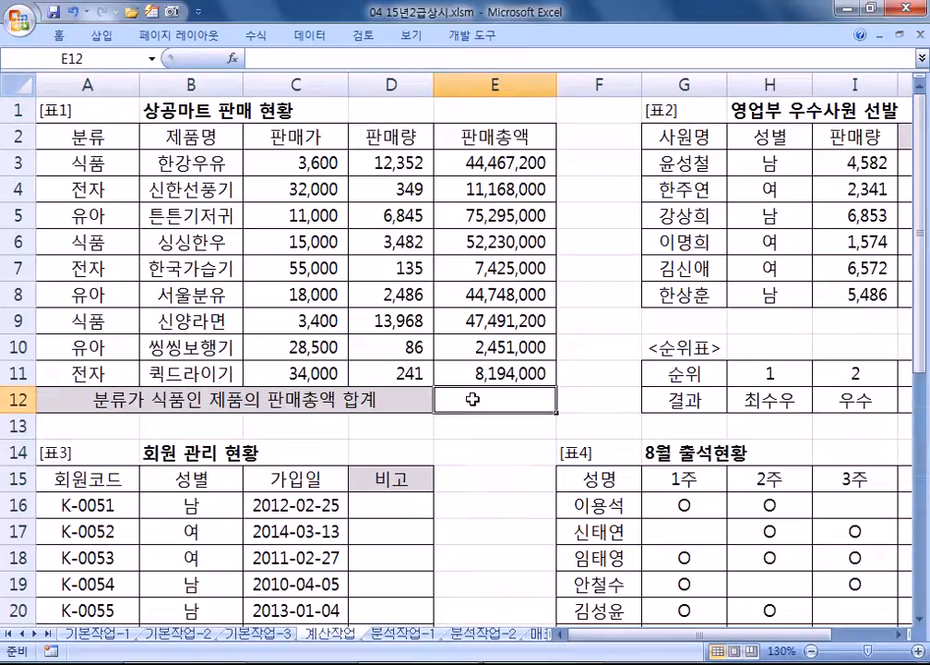
Step: Start a SUMIF formula in cell E12 for the 식품 sales total of 표1, entering =SUMIF(
drag(84, 140, 88, 167)
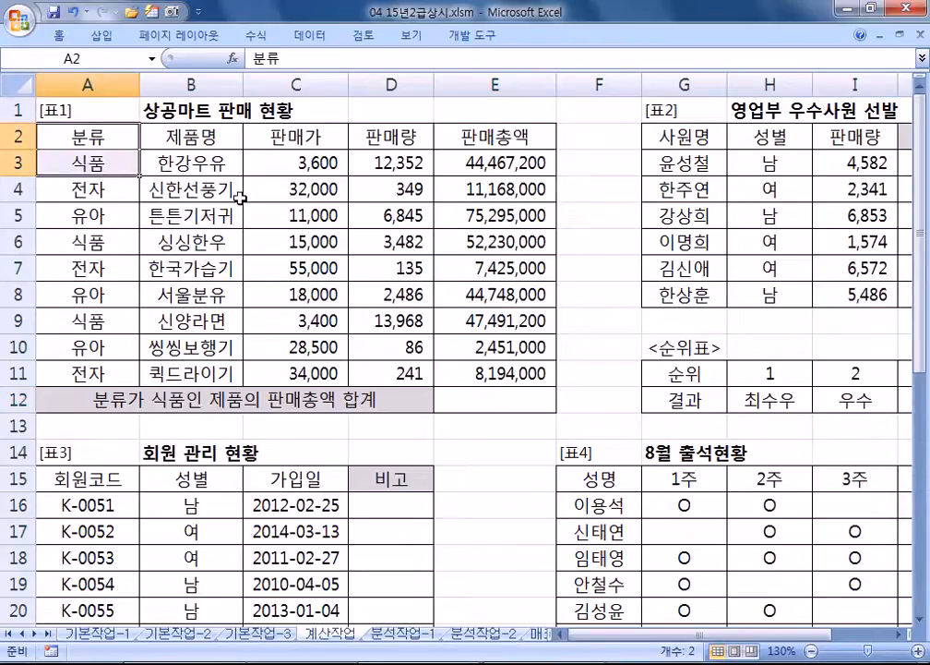
click(492, 166)
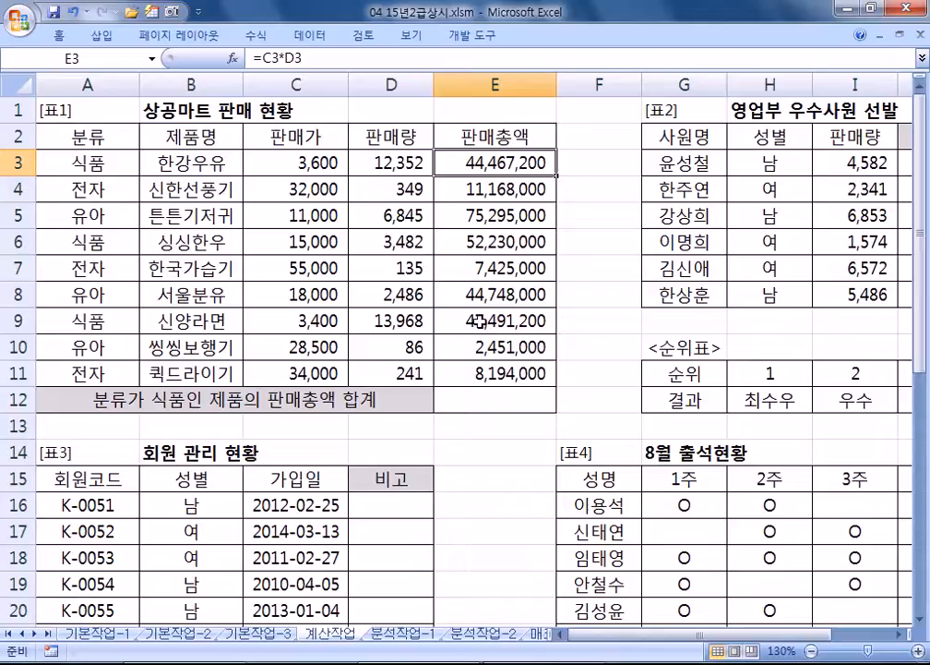
click(472, 408)
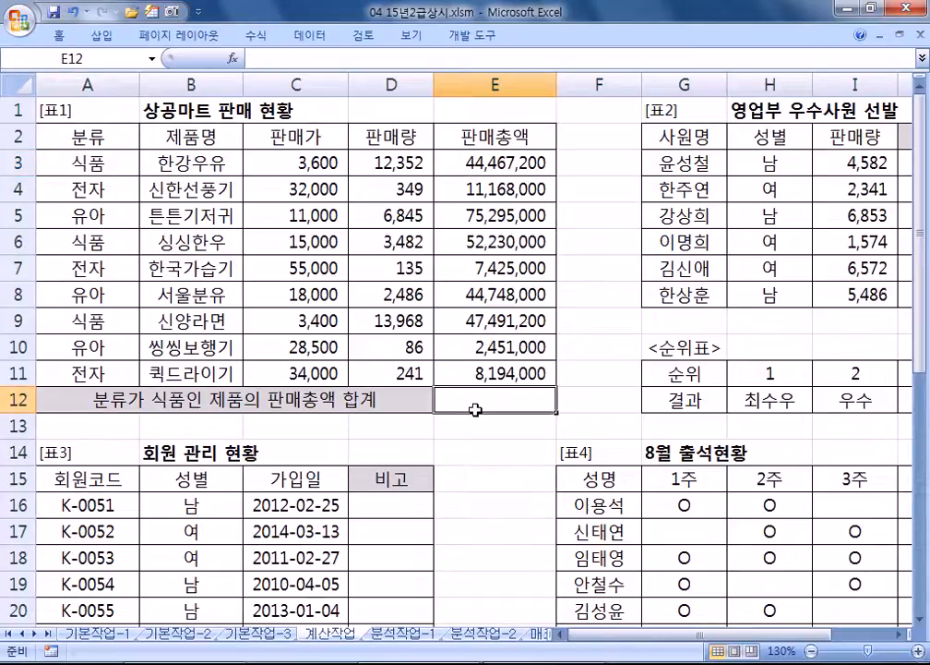
text(=S)
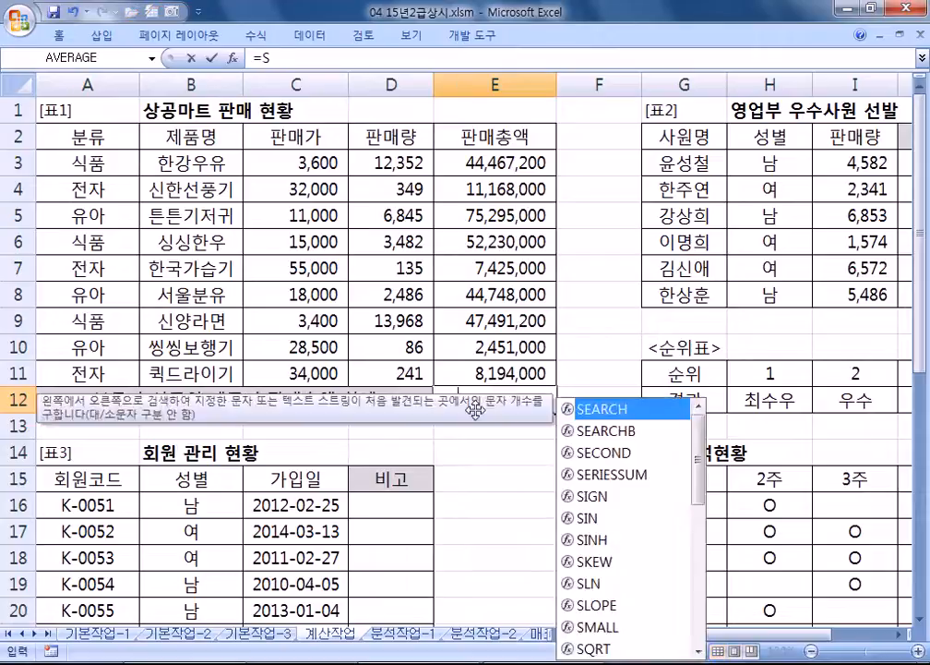
text(UMFI)
key(BackSpace)
text(IF()
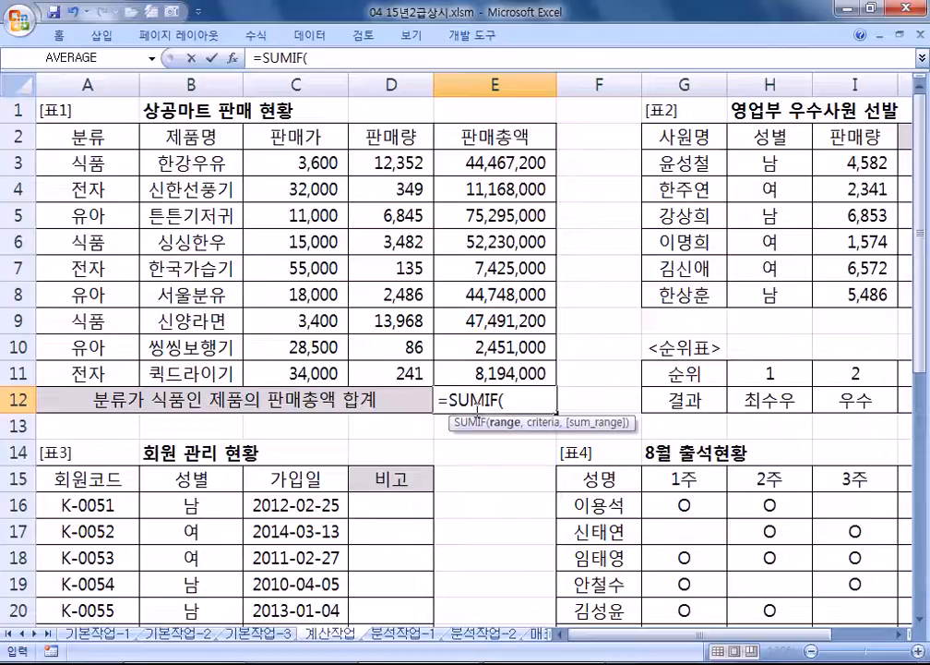
Step: In the blank Notepad note, write the heading 조건부 계산 with the lines =SUMIF(, =AVERAGEIF( and =COUNTIF( below it
click(254, 664)
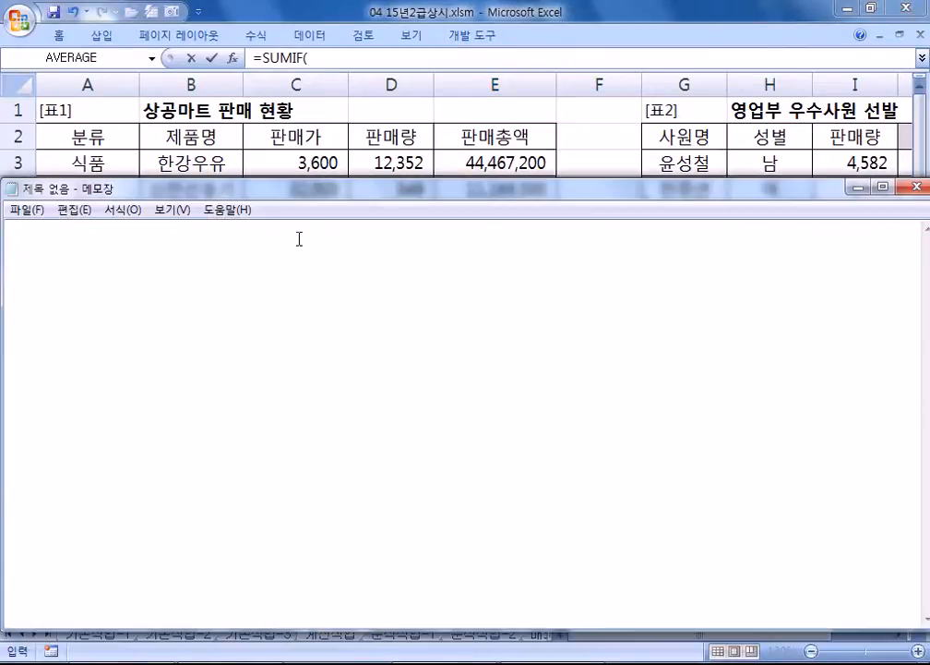
text(조건부 )
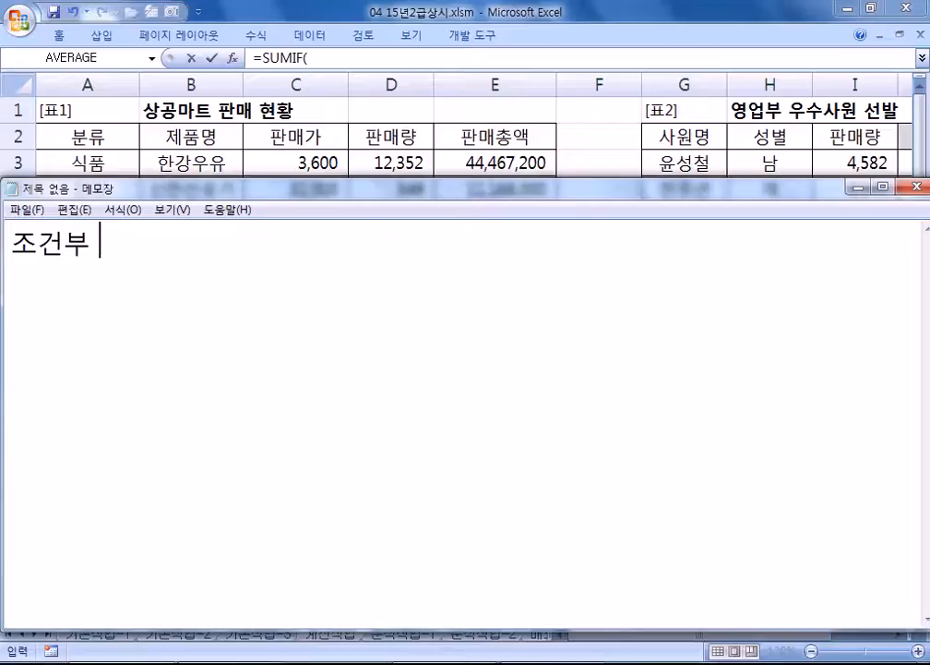
text(ㄱ계산)
key(Return)
text(=SUMIF()
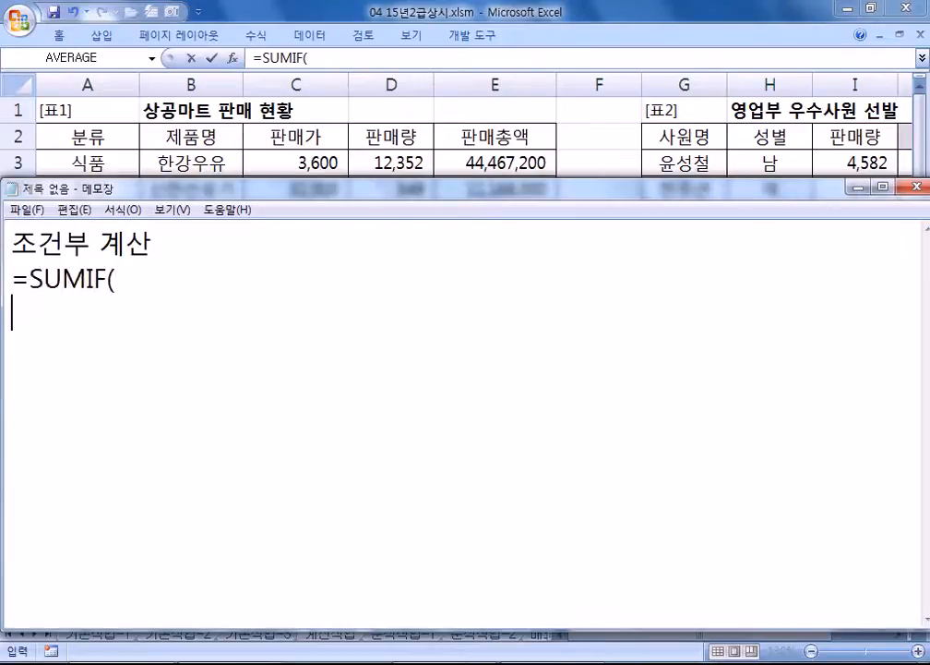
key(Return)
text(=AVERAGEIF()
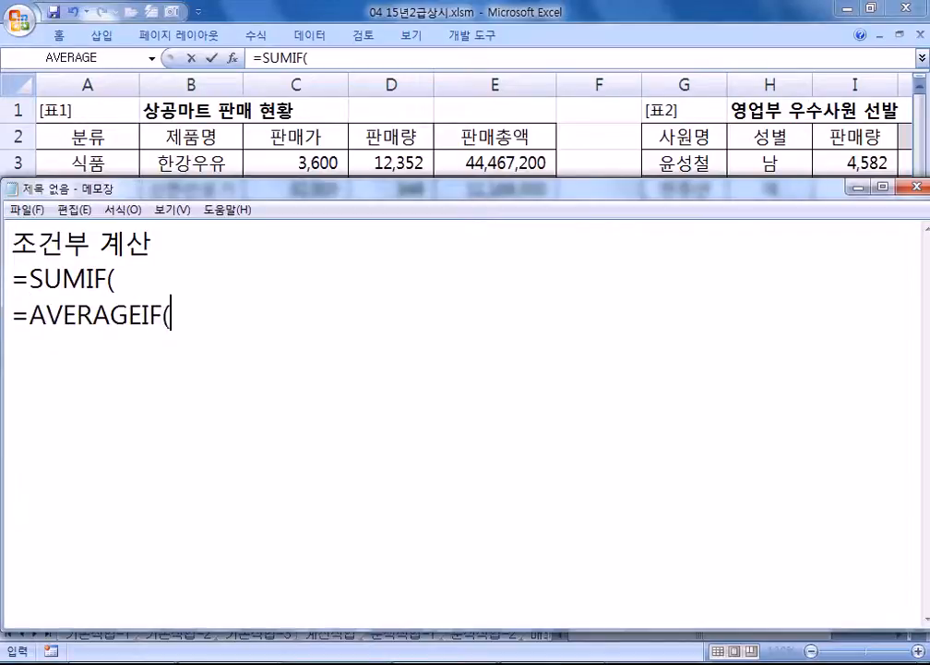
key(Return)
text(=COUN)
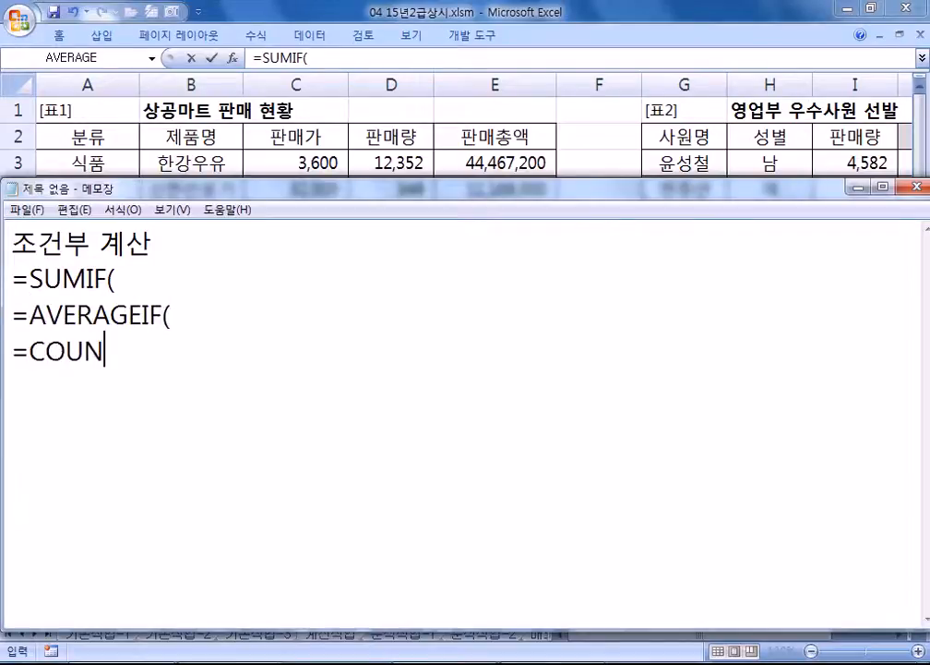
text(TIF(*)
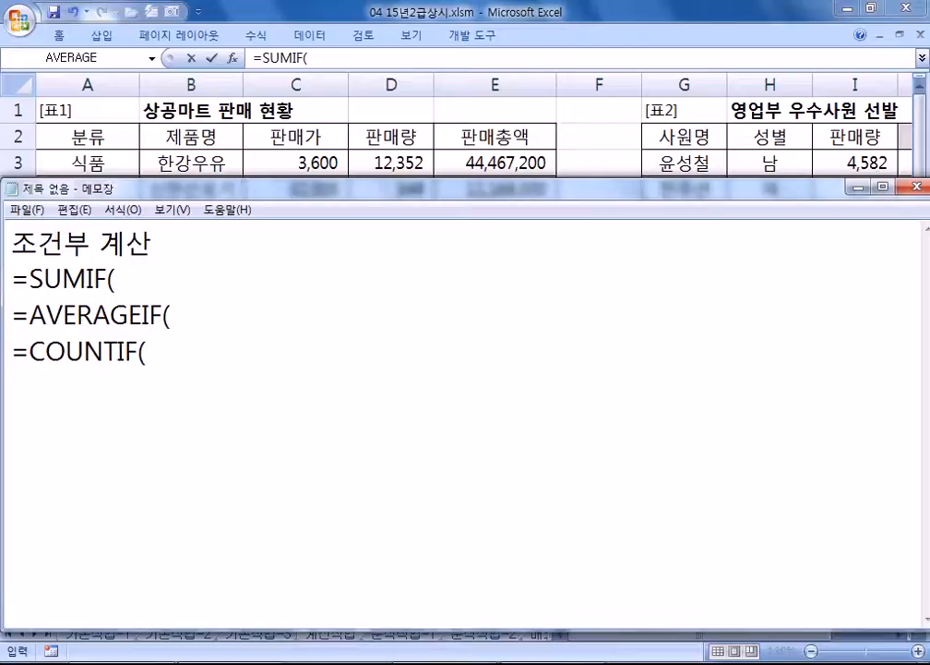
Step: Complete the noted syntax: SUMIF(범위, 조건, 합계구할 범위), AVERAGEIF(범위, 조건, 평균구할 범위) and COUNTIF(범위, 조건)
text(QJADN)
key(BackSpace)
key(BackSpace)
key(BackSpace)
key(BackSpace)
key(BackSpace)
text(범위, 조건, 합계구할 범위)범위, 조건, )
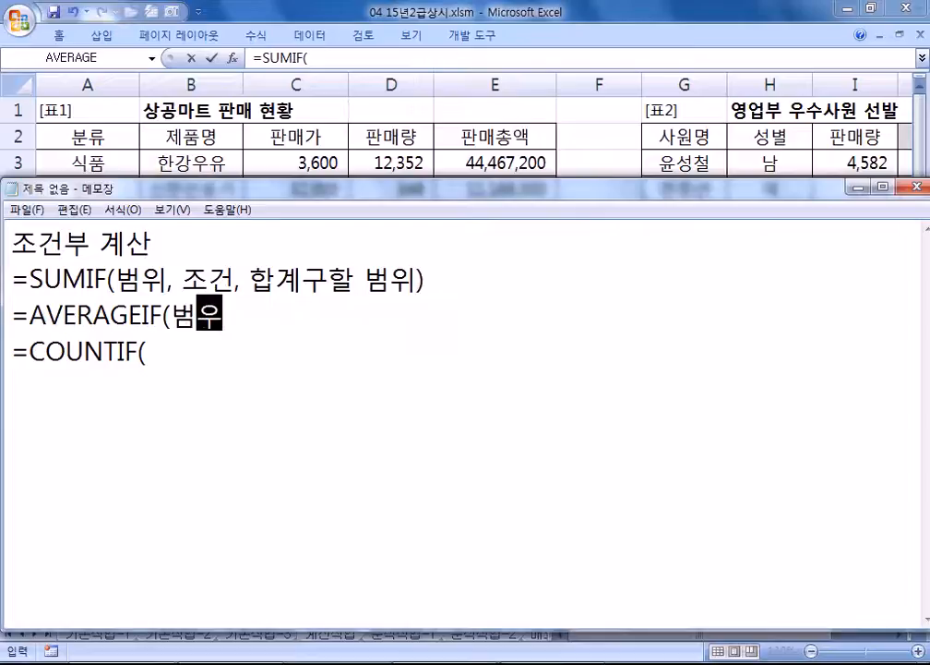
text(평균구할 )
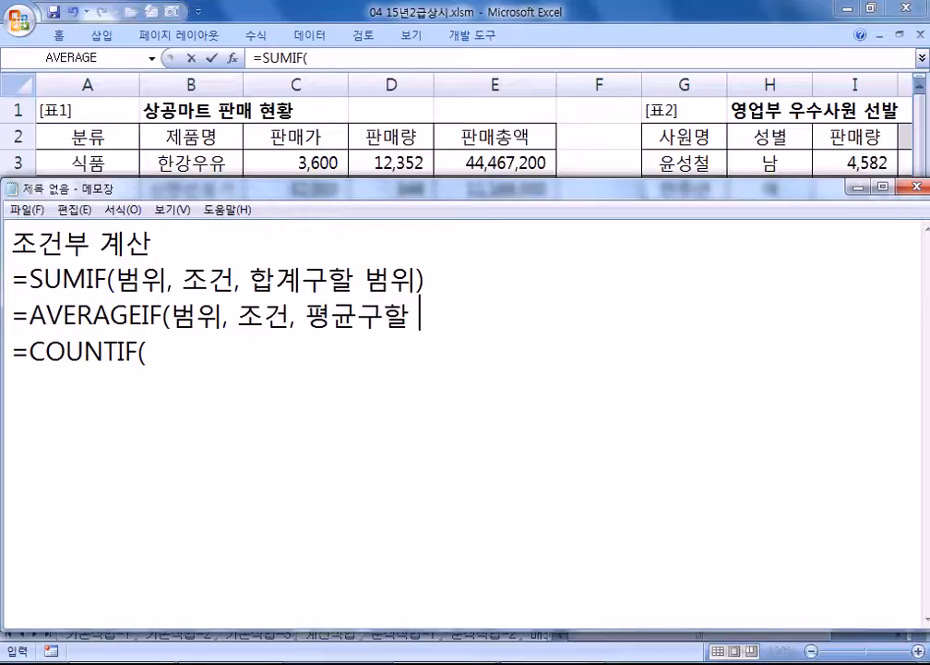
text(범위)=COUNTIF(범위, 조건))
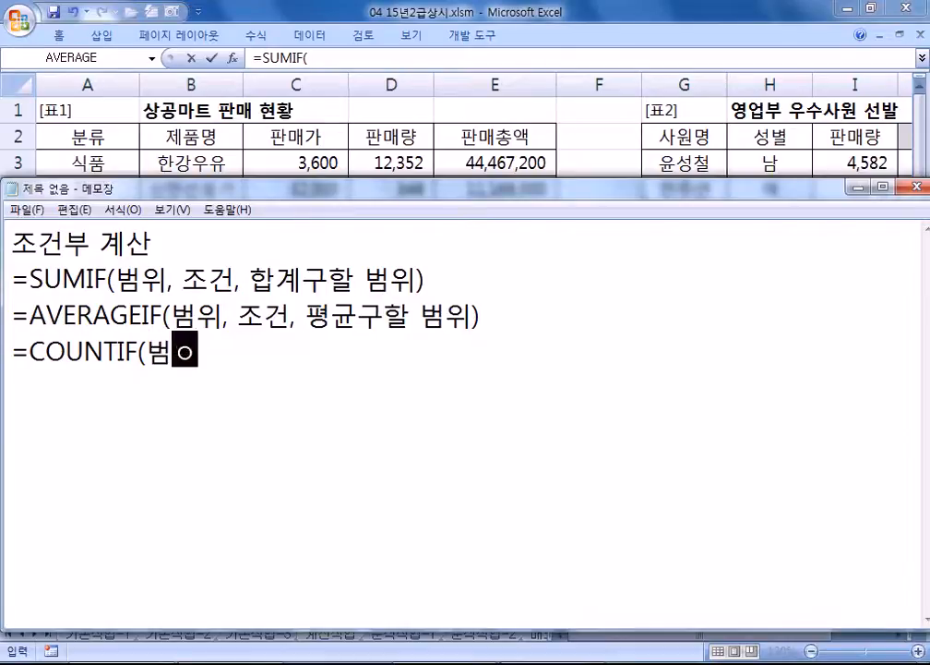
Step: Below the formulas, add the note "* 범위는 조건이 있는 곳, 조건이 있는 곳이 바로 범위" and return to Excel
text(범위는 )
text(조건이 있느)
text(ㄴ 곳)
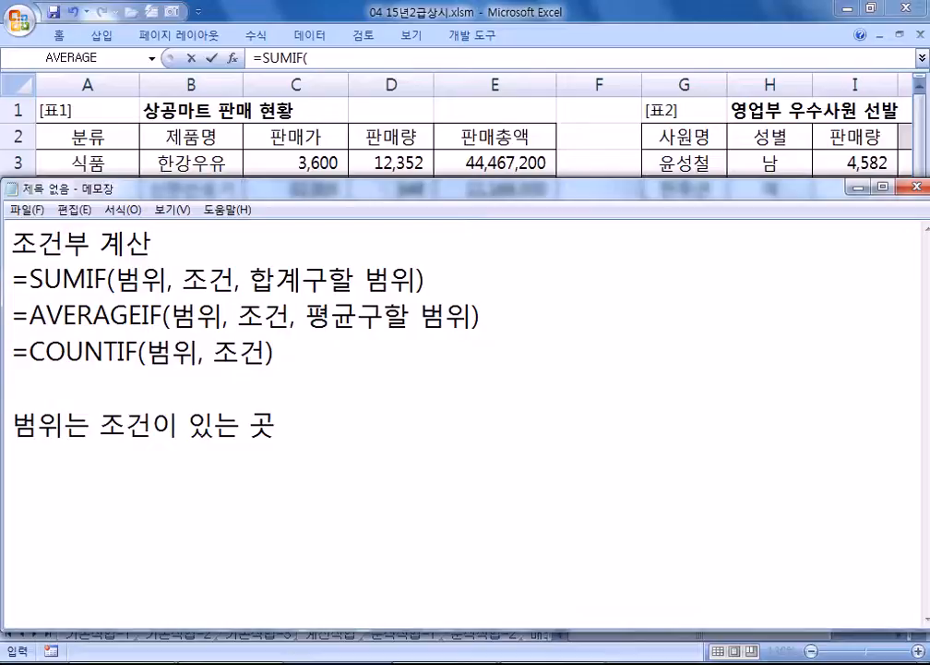
text(, 조건이 이ㅆ는 곳이 바로 범위)
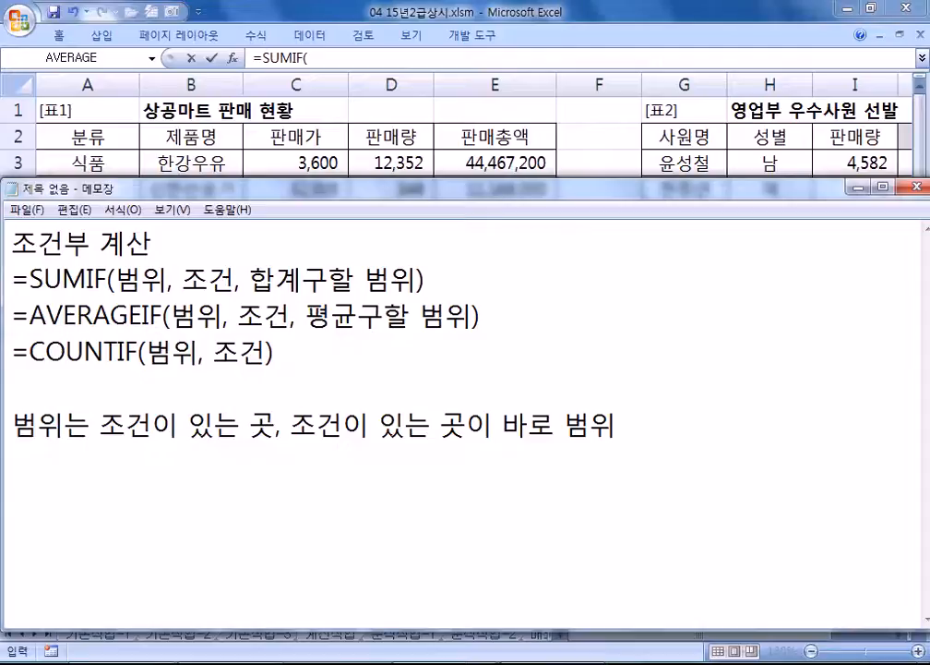
text(*)
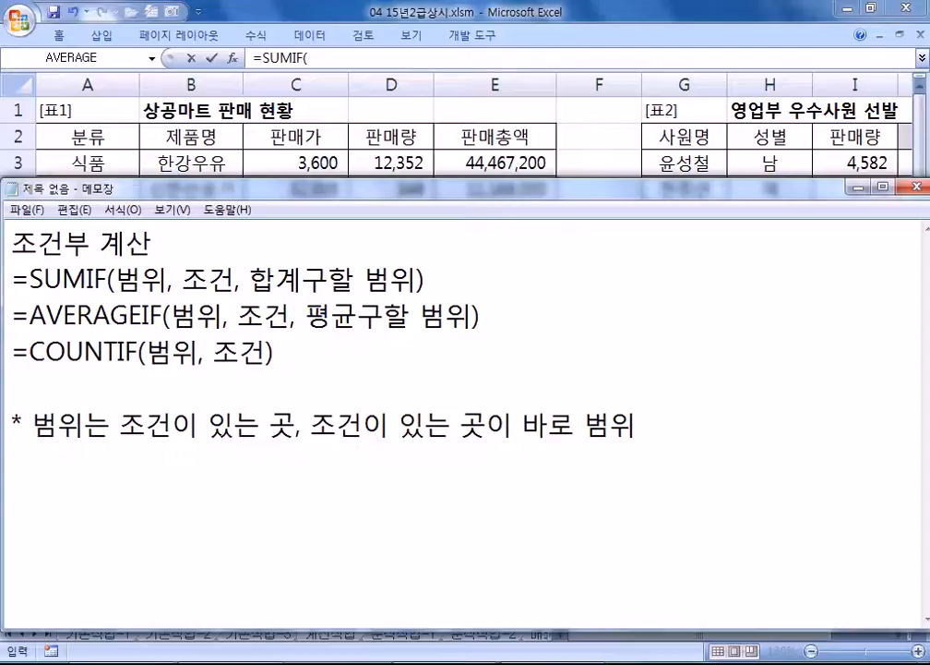
key(alt+Tab)
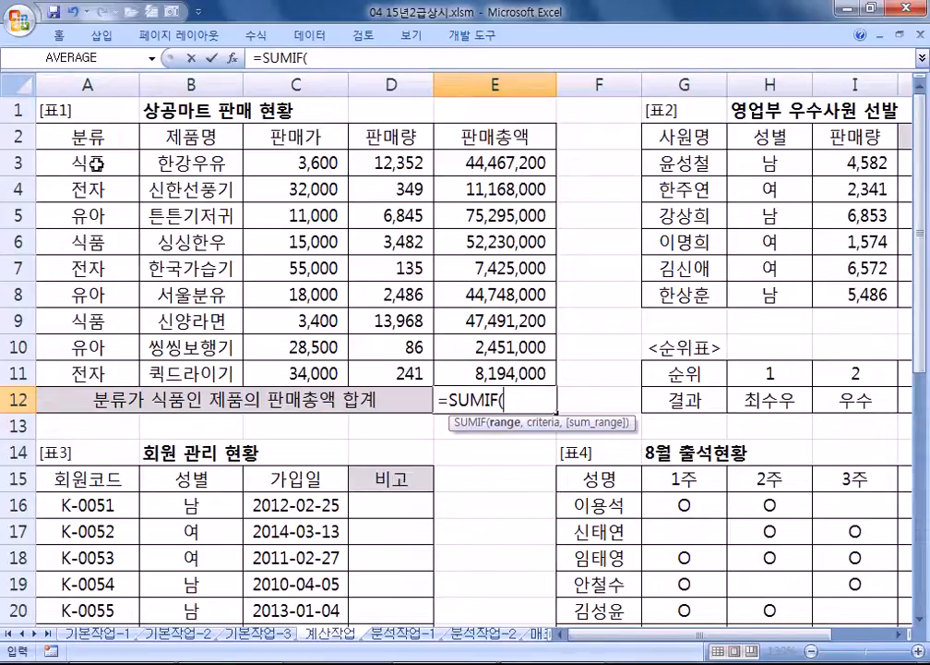
Step: In the SUMIF formula in E12, set the range to A3:A11 and the criterion to "식품"
drag(97, 164, 98, 373)
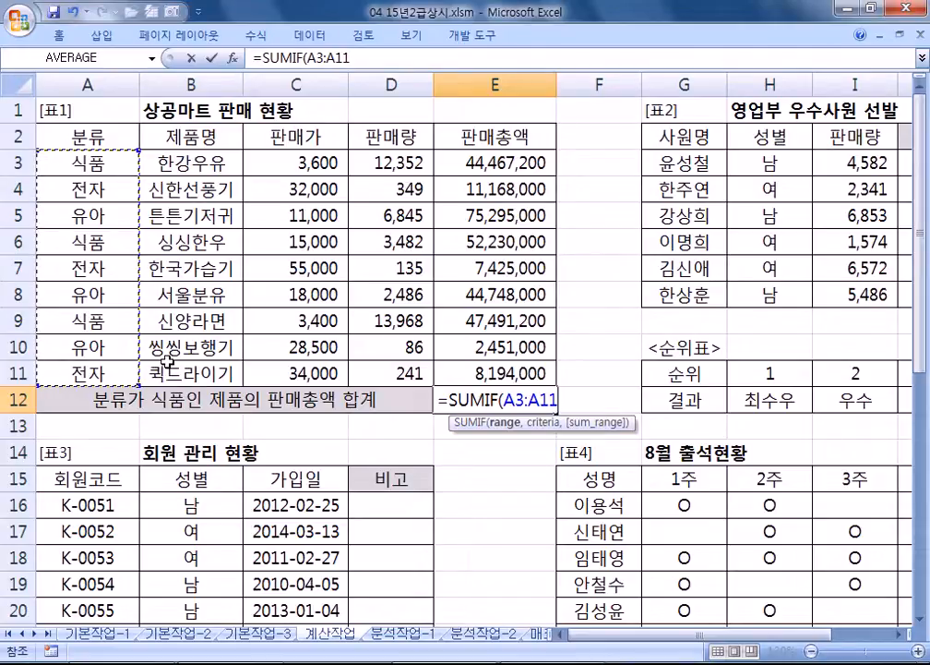
text(,)
click(105, 166)
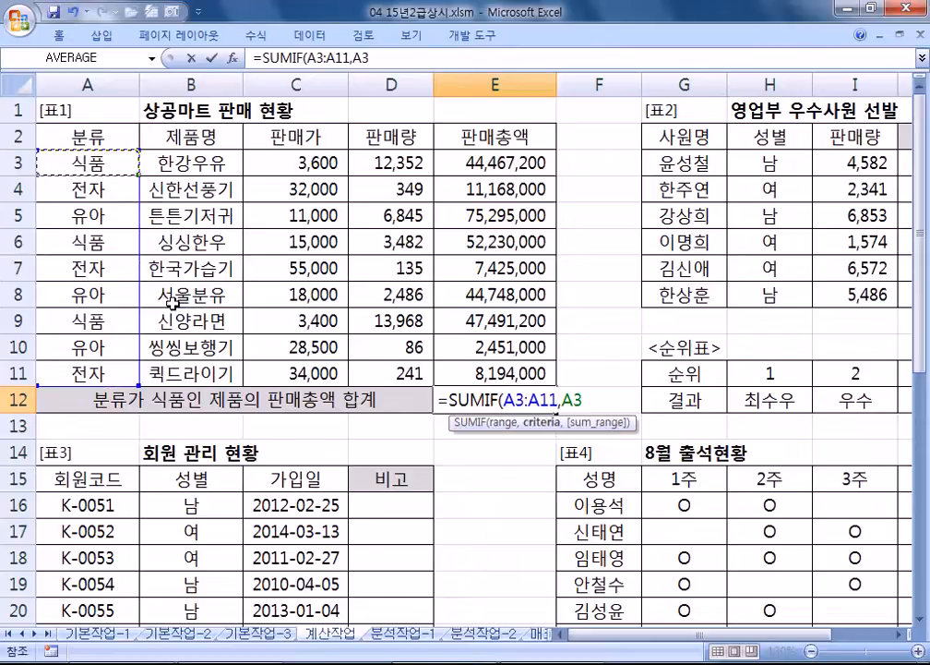
click(122, 324)
click(69, 238)
key(BackSpace)
key(BackSpace)
text("식품")
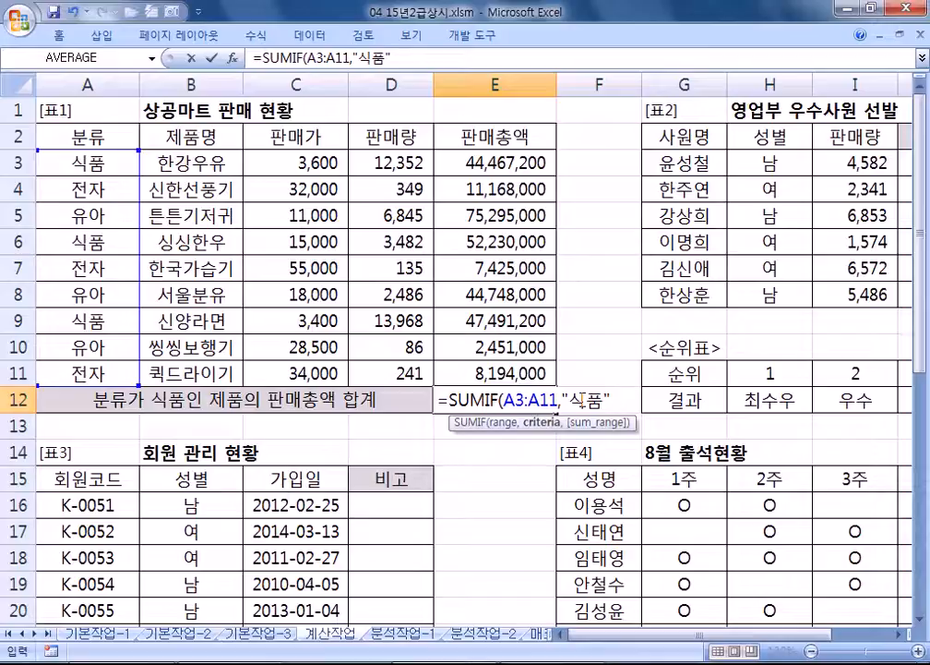
Step: Complete the SUMIF formula in E12 with the sum range E3:E11 and enter it
text(,)
drag(472, 162, 503, 373)
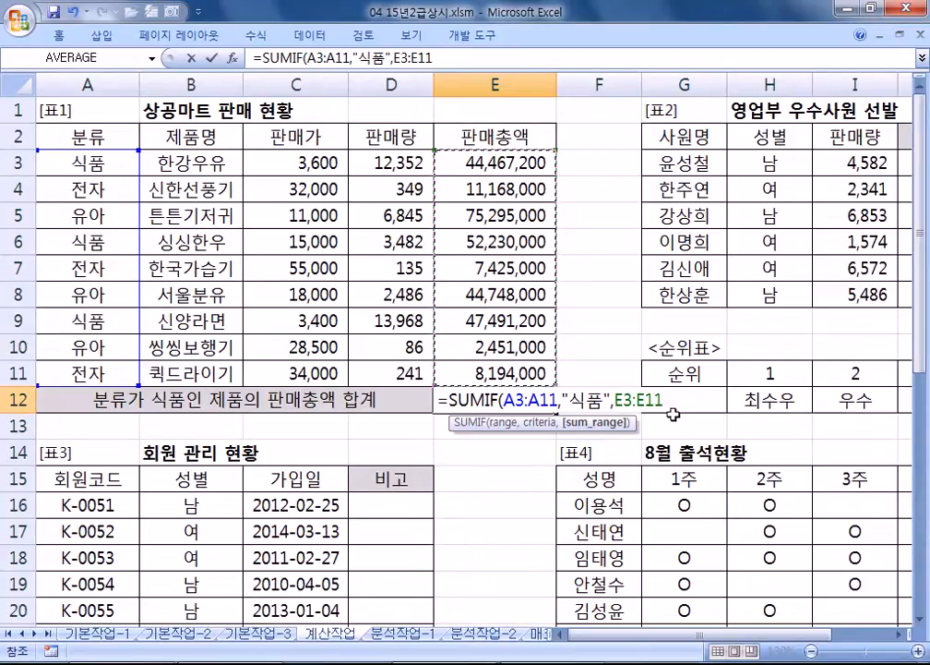
key(Return)
click(492, 399)
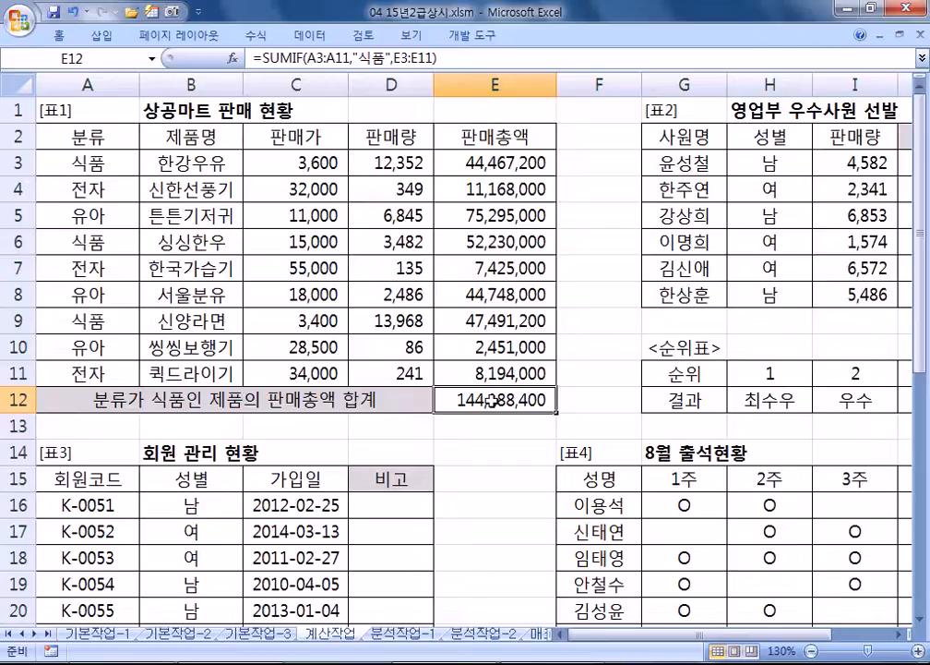
Step: Switch to Notepad to review the 조건부 계산 notes and minimise the note to return to Excel
key(alt+Tab)
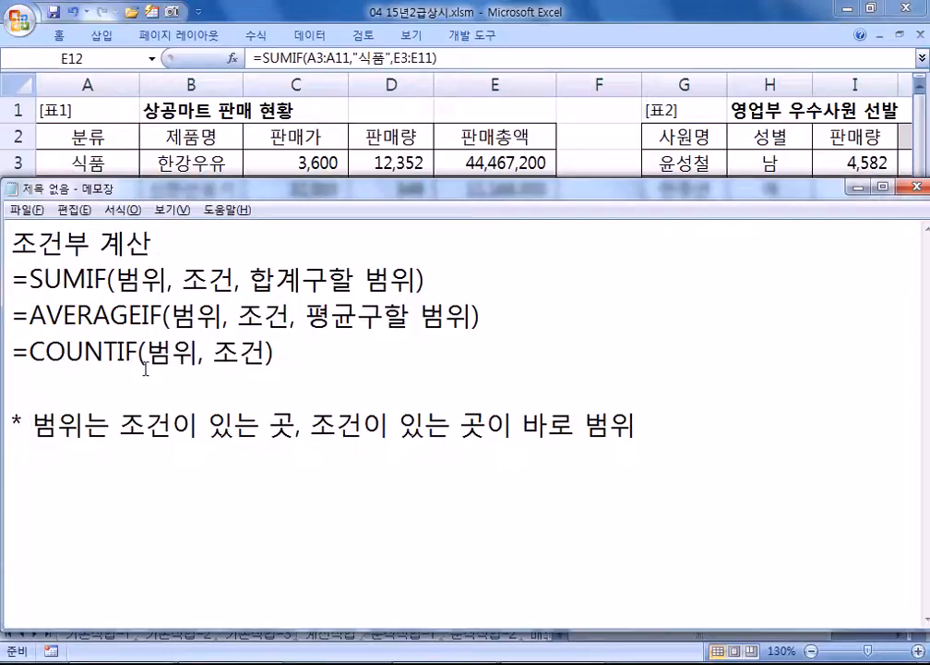
click(32, 463)
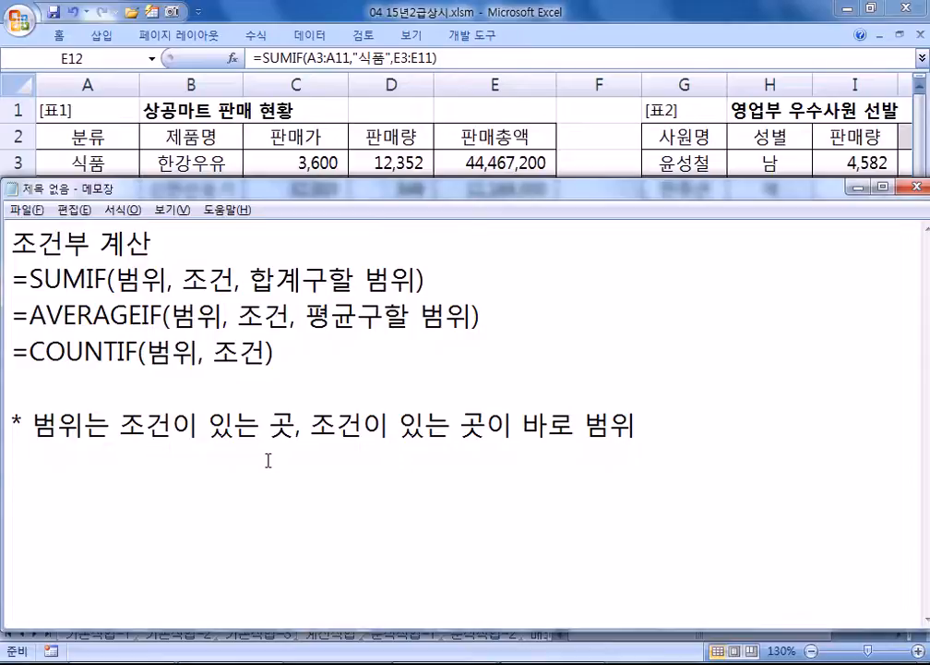
click(859, 188)
Step: Examine the empty 결과 cells J3:J8 of 표2 and the rank-to-result pairs of the 순위표 in H11:J12
drag(652, 634, 858, 655)
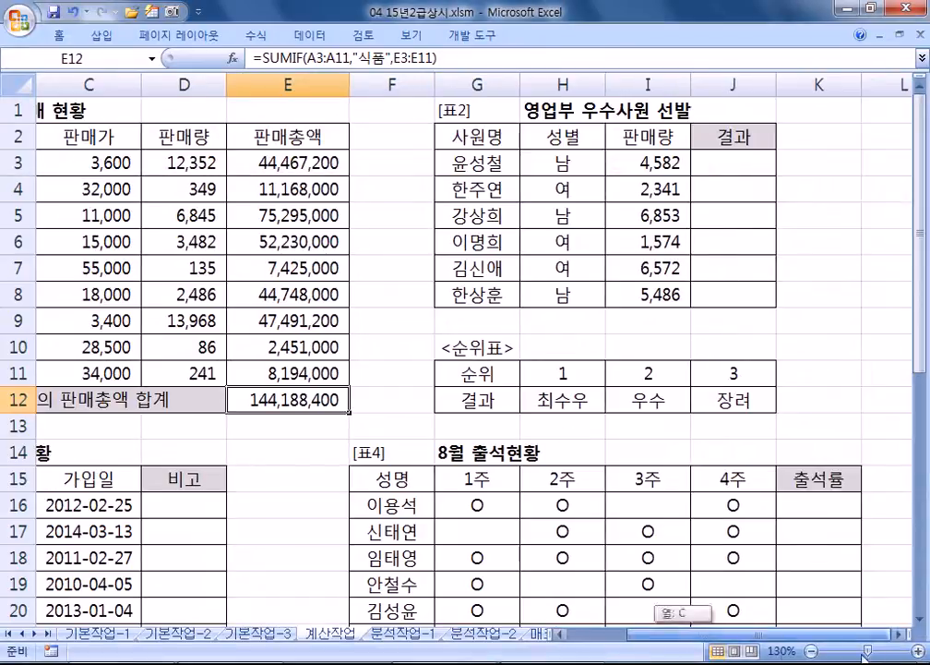
click(899, 634)
click(898, 634)
click(898, 634)
click(898, 634)
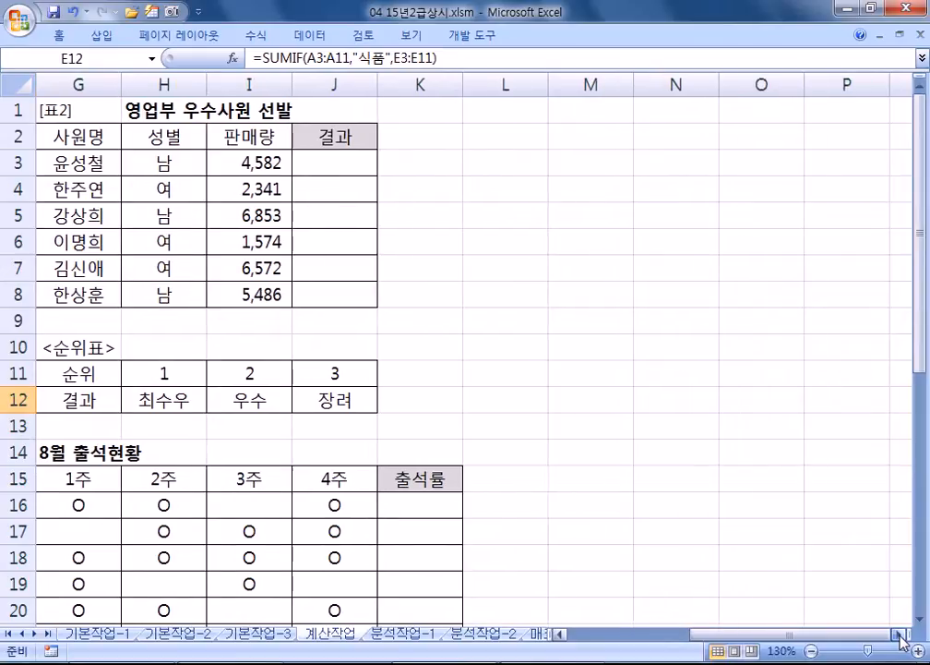
click(339, 160)
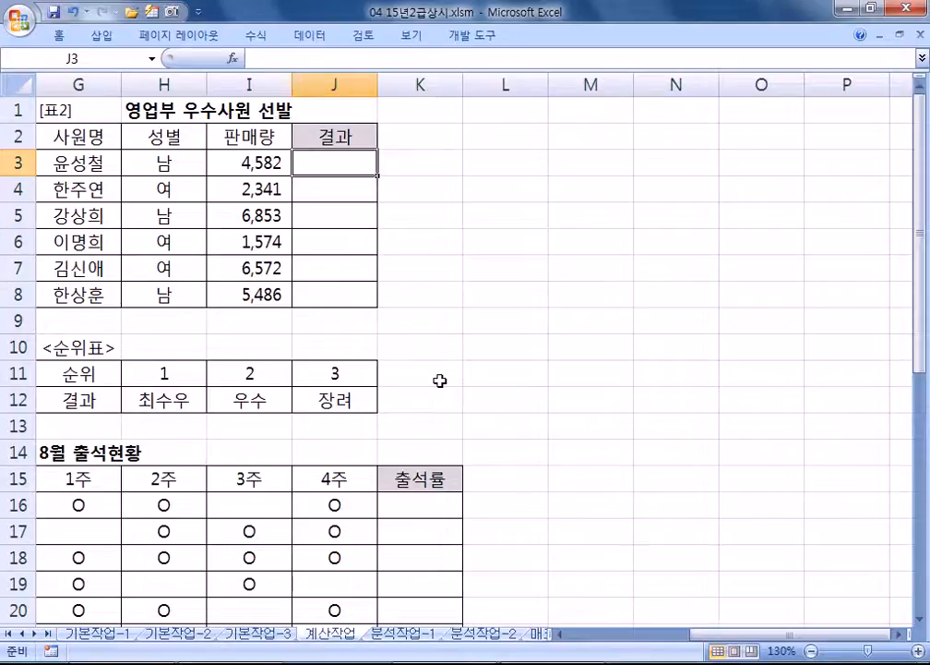
drag(342, 164, 306, 293)
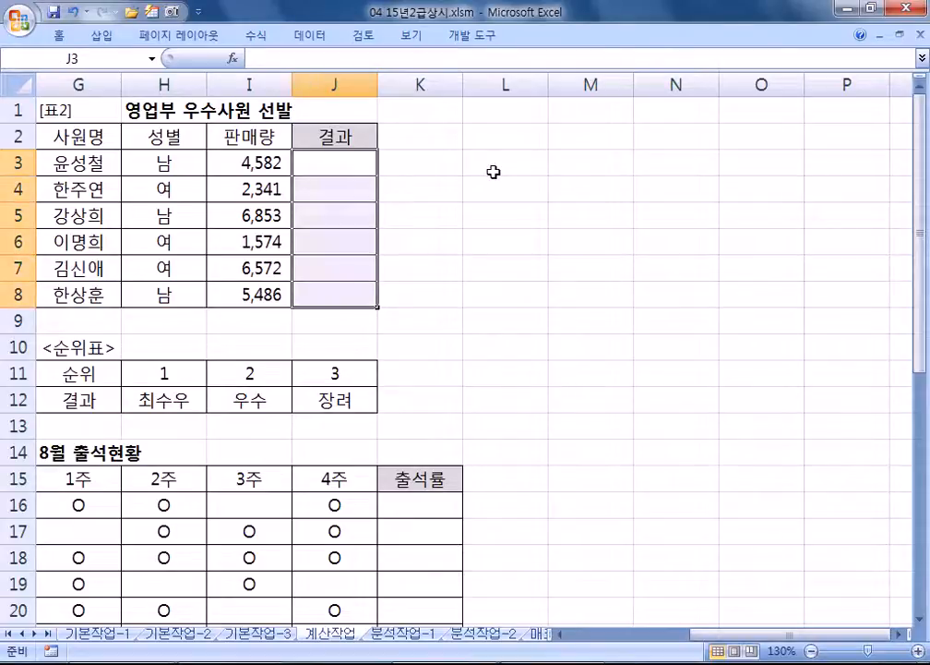
click(163, 376)
drag(243, 379, 248, 401)
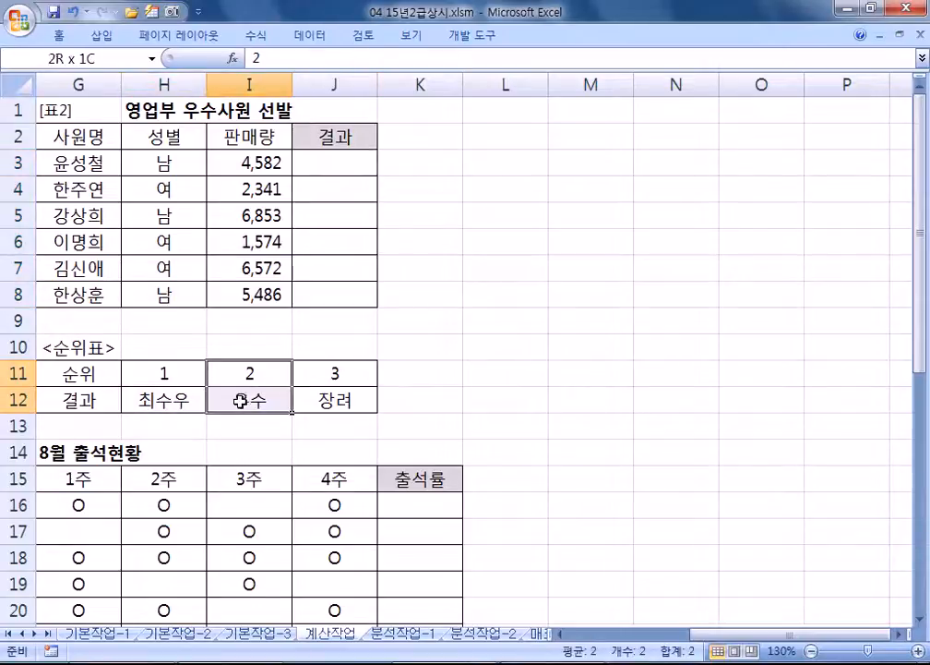
drag(323, 383, 326, 403)
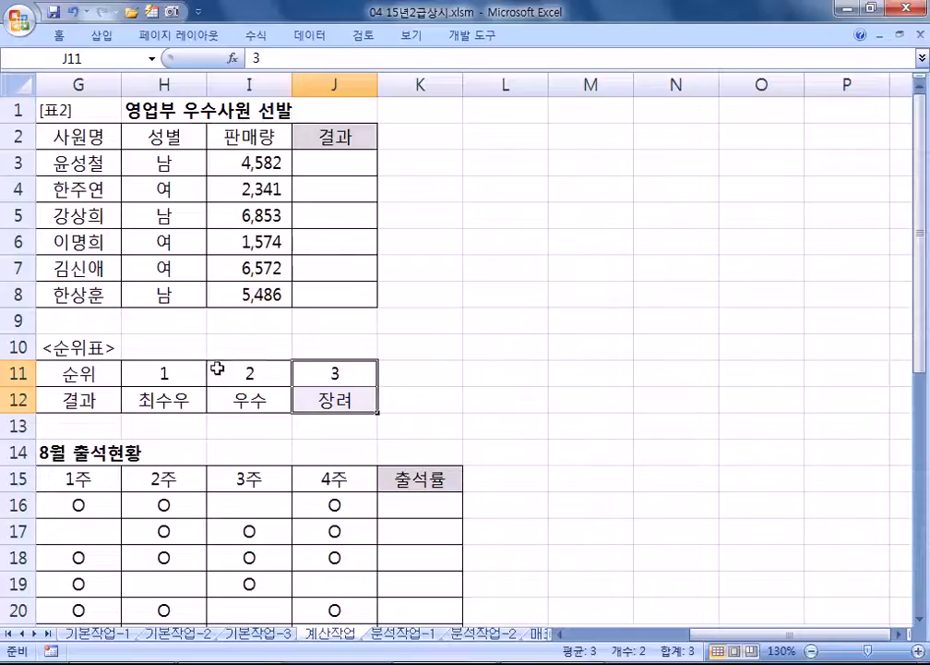
drag(170, 378, 318, 378)
Step: Start an HLOOKUP formula in J3 with lookup value 1 and the absolute table range $H$11:$J$12
click(343, 159)
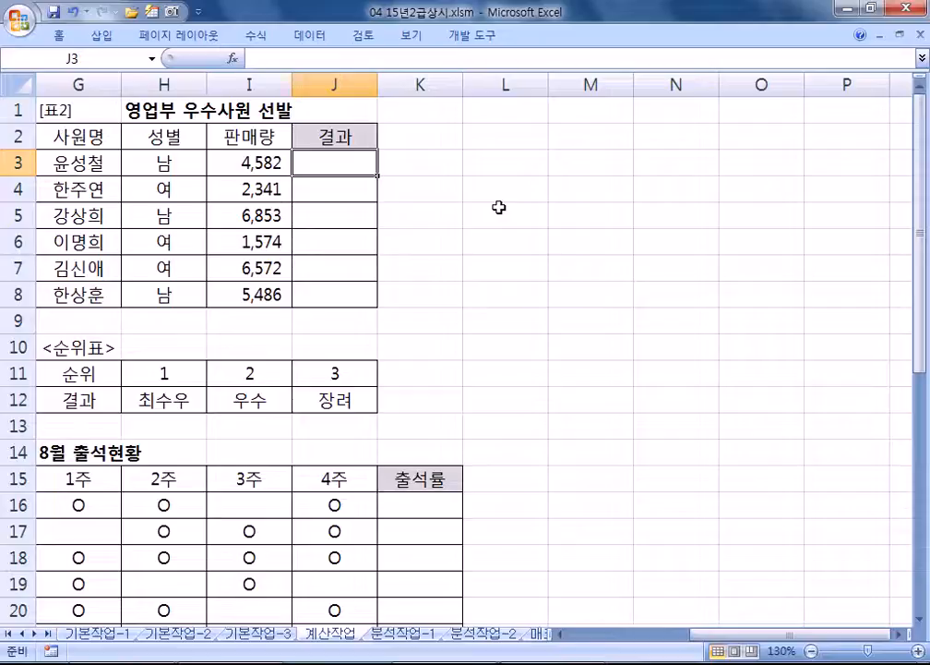
text(=)
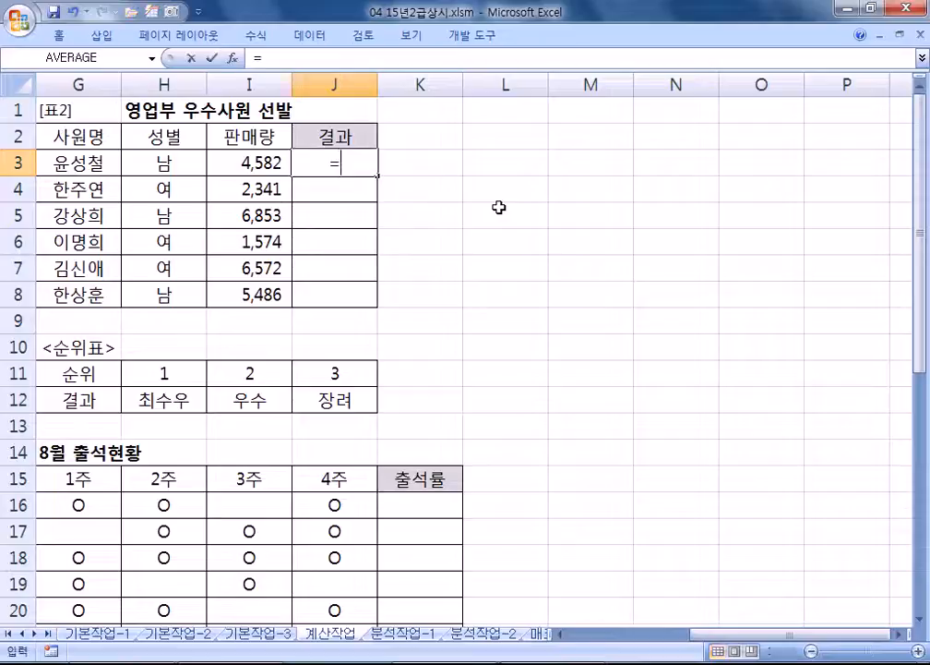
text(HLO)
key(Tab)
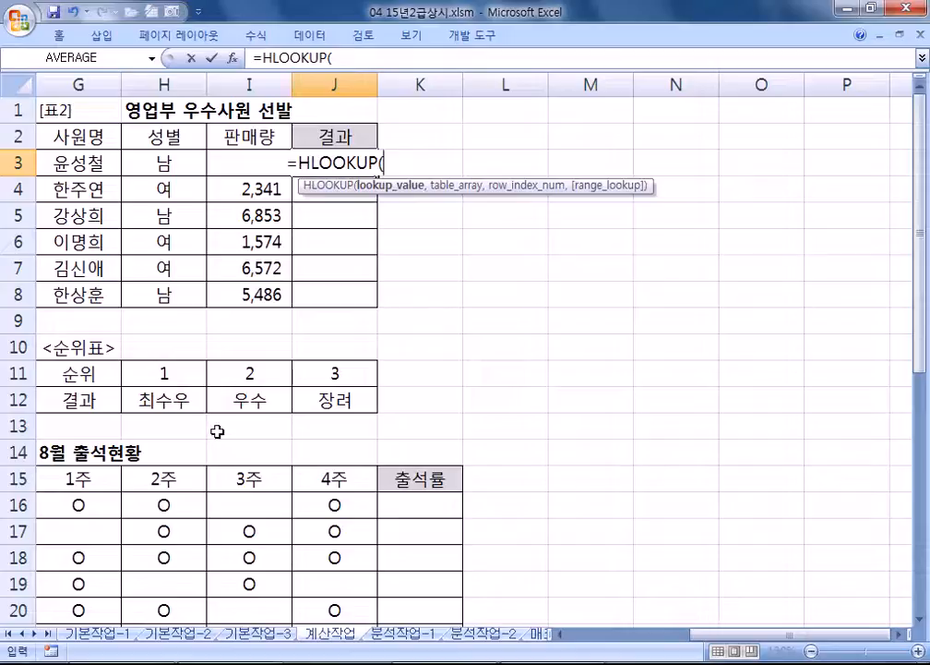
text(1,)
drag(165, 374, 310, 397)
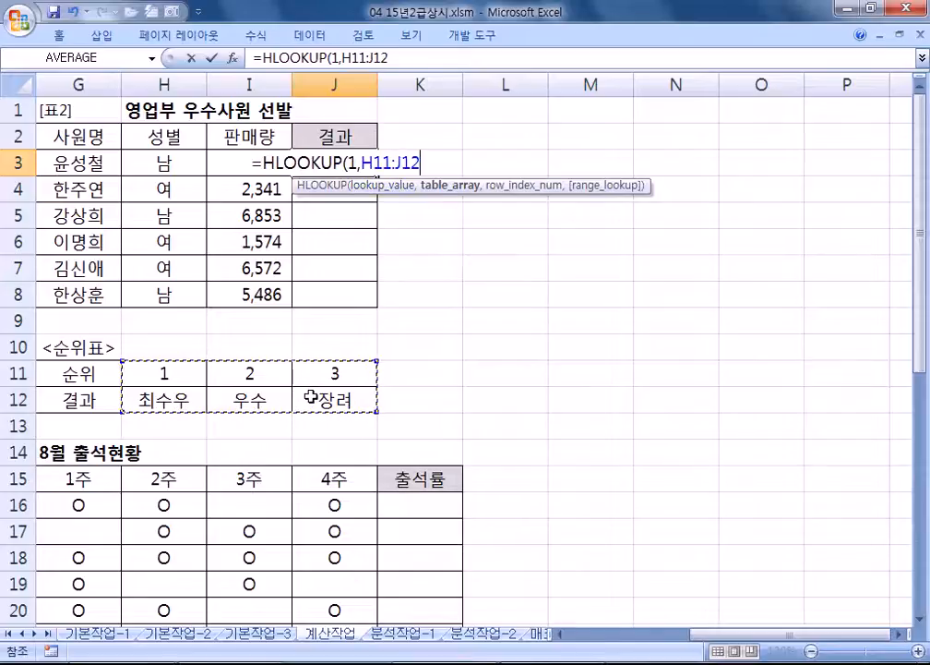
key(F4)
text(,)
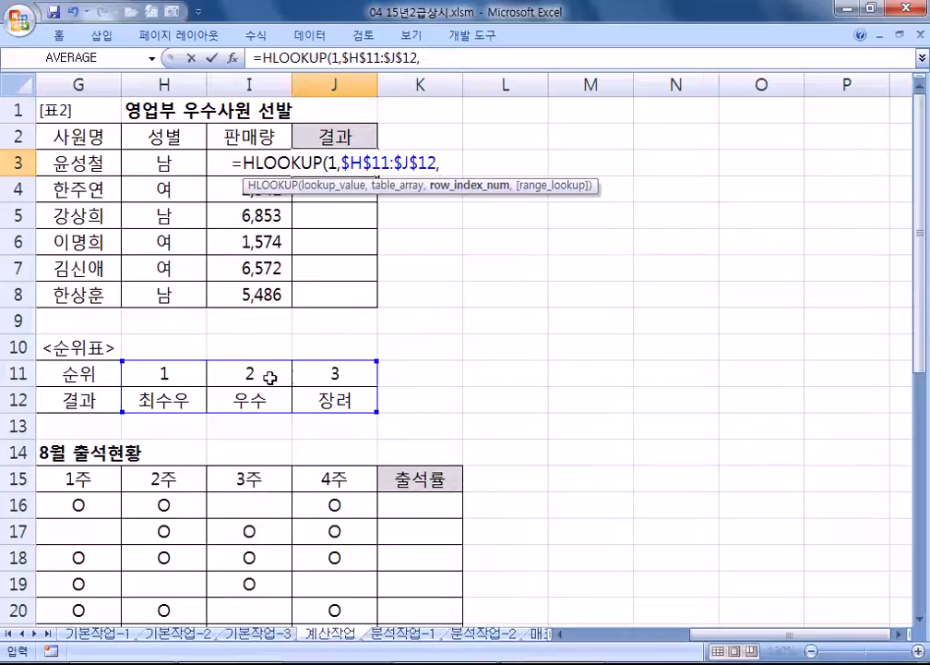
Step: Finish the HLOOKUP in J3 with row index 2, omitting the match type, and enter the formula
text(2,)
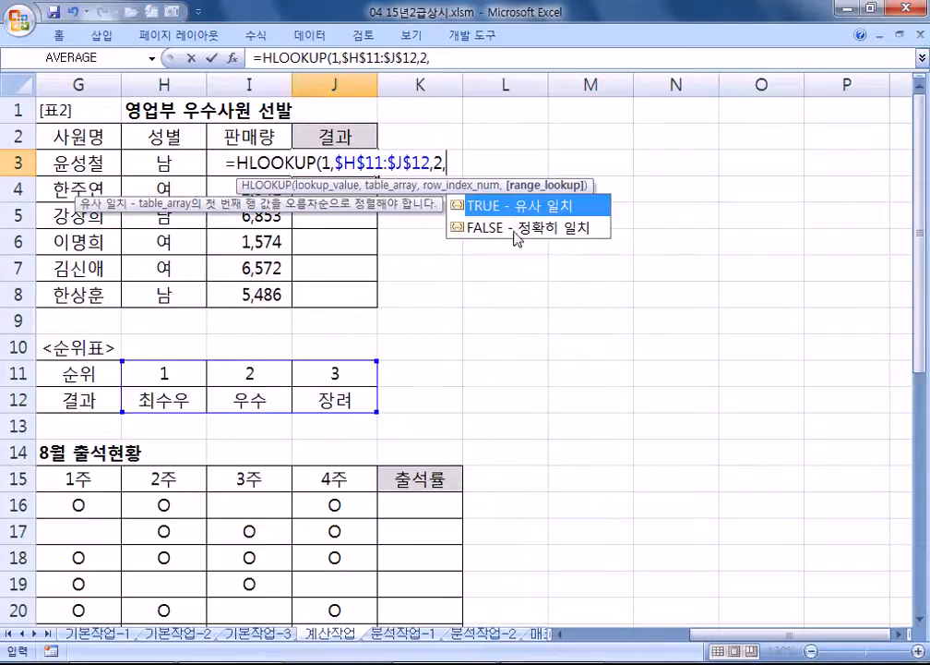
click(514, 236)
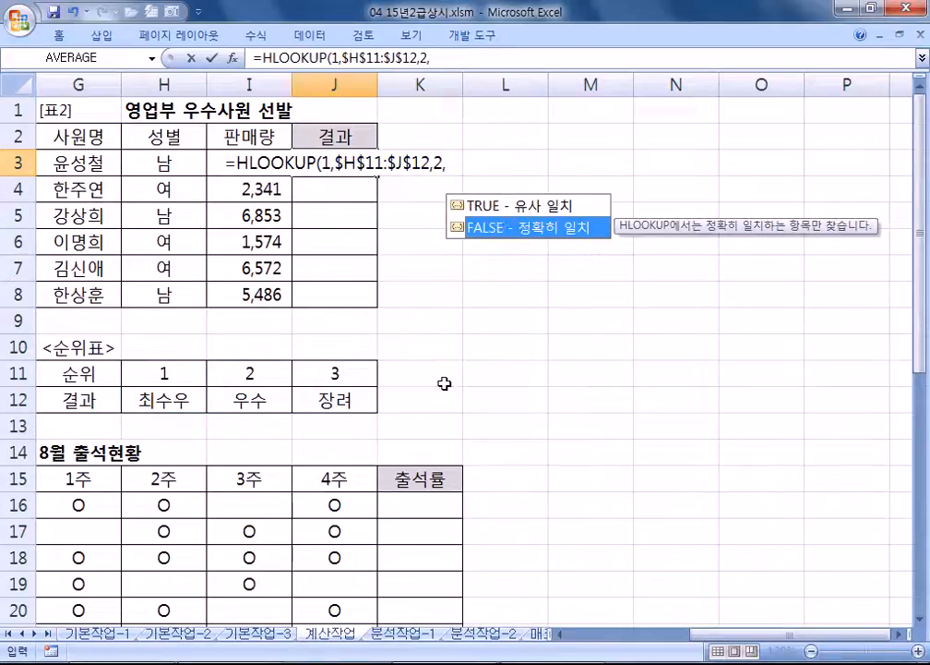
key(Up)
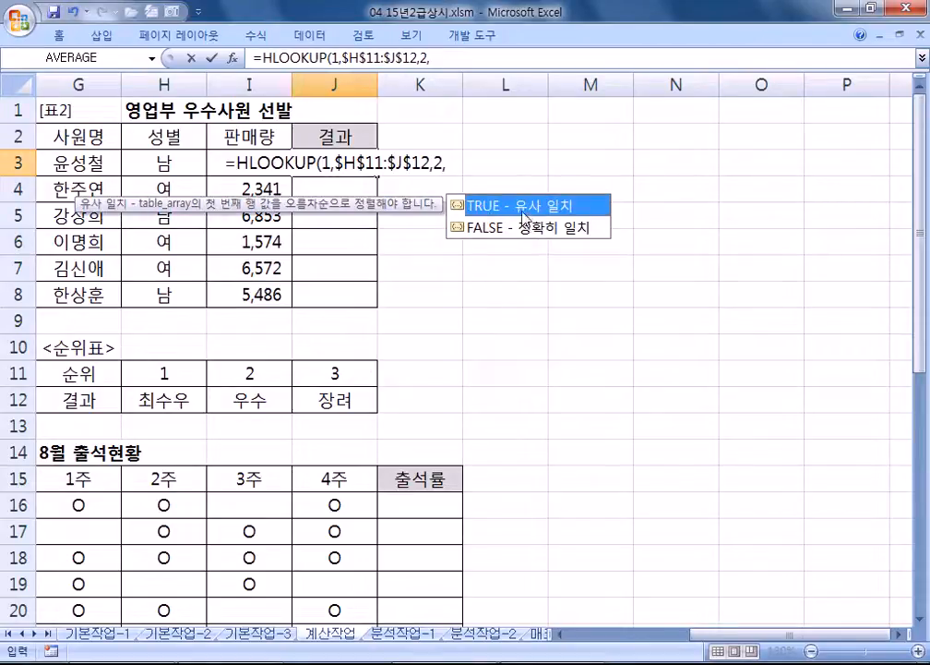
text())
key(BackSpace)
key(BackSpace)
text())
key(Return)
Step: Change the lookup value in the J3 HLOOKUP formula to 2 to test the result
key(Up)
key(F2)
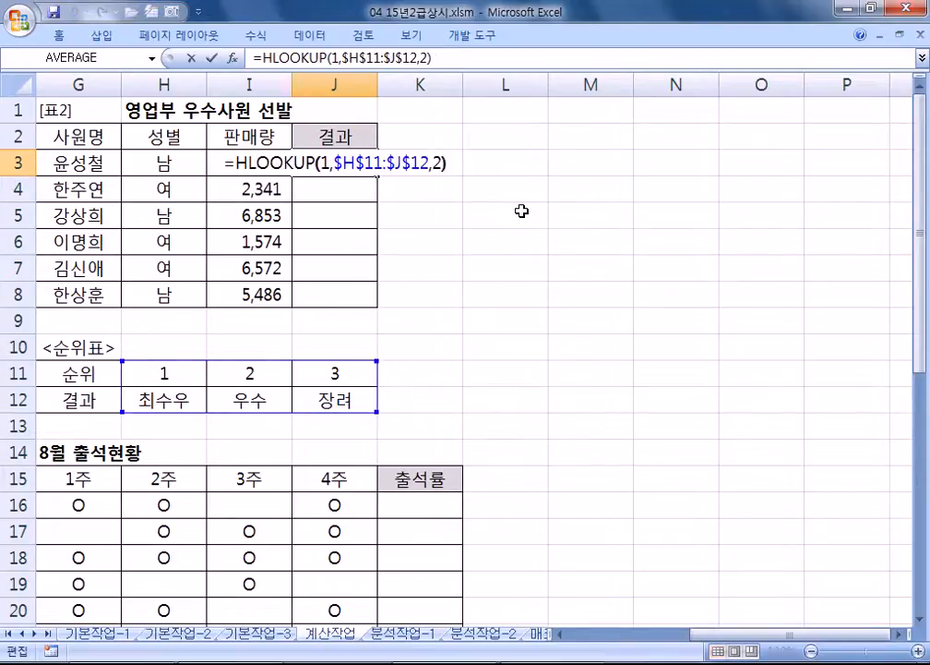
key(Left)
key(Left)
key(Left)
key(Left)
key(Left)
key(Left)
key(Left)
key(Left)
key(Left)
key(Left)
key(Left)
key(Left)
key(Left)
key(Left)
key(Left)
key(Left)
key(Delete)
text(2)
key(Return)
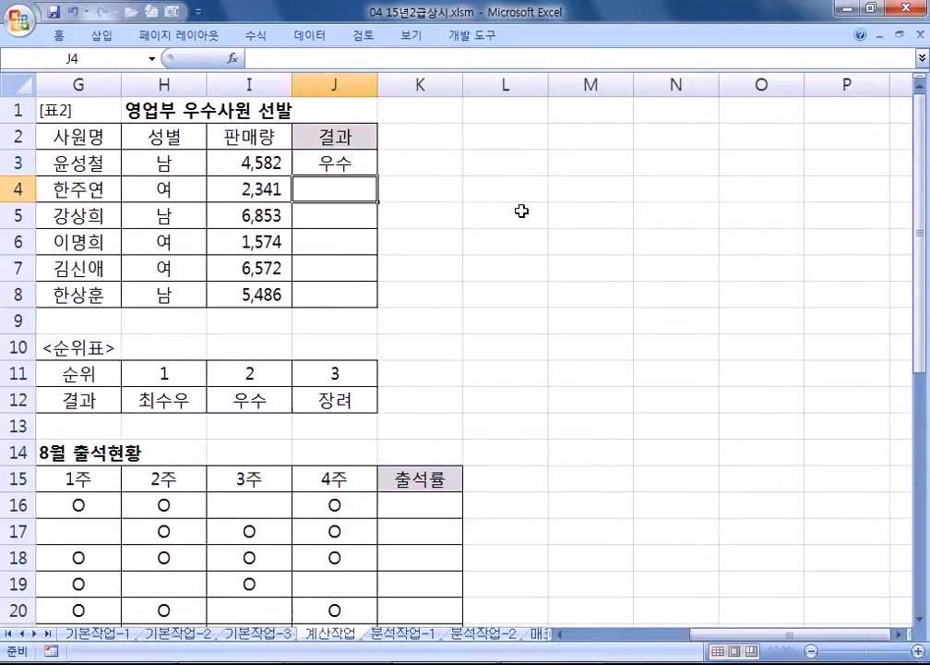
Step: Change the lookup value in the J3 HLOOKUP formula to 5 to test a rank outside the table
key(Up)
key(F2)
key(Left)
key(Left)
key(Left)
key(Left)
key(Left)
key(Left)
key(Left)
key(Left)
key(Left)
key(Left)
key(Left)
key(Left)
key(Left)
key(Left)
key(Left)
key(Left)
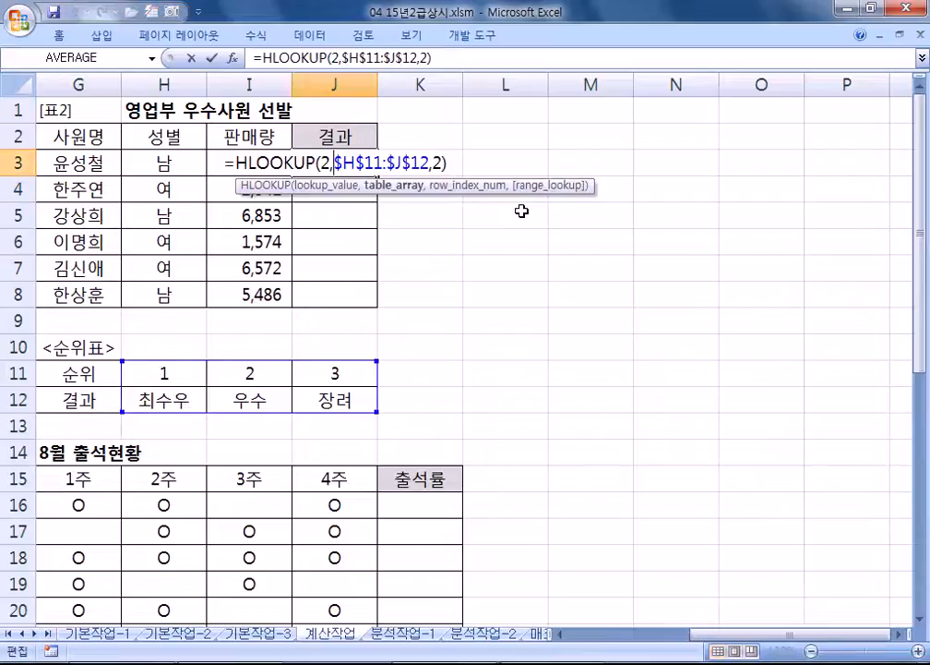
text(5)
key(Delete)
key(Return)
Step: Replace the fixed lookup value in the J3 formula with a nested RANK of I3 within I3:I8
key(Up)
key(F2)
key(Left)
key(Left)
key(Left)
key(Left)
key(Left)
key(Left)
key(Left)
key(Left)
key(Left)
key(Left)
key(Left)
key(Left)
key(Left)
key(Left)
key(Left)
key(Left)
key(Left)
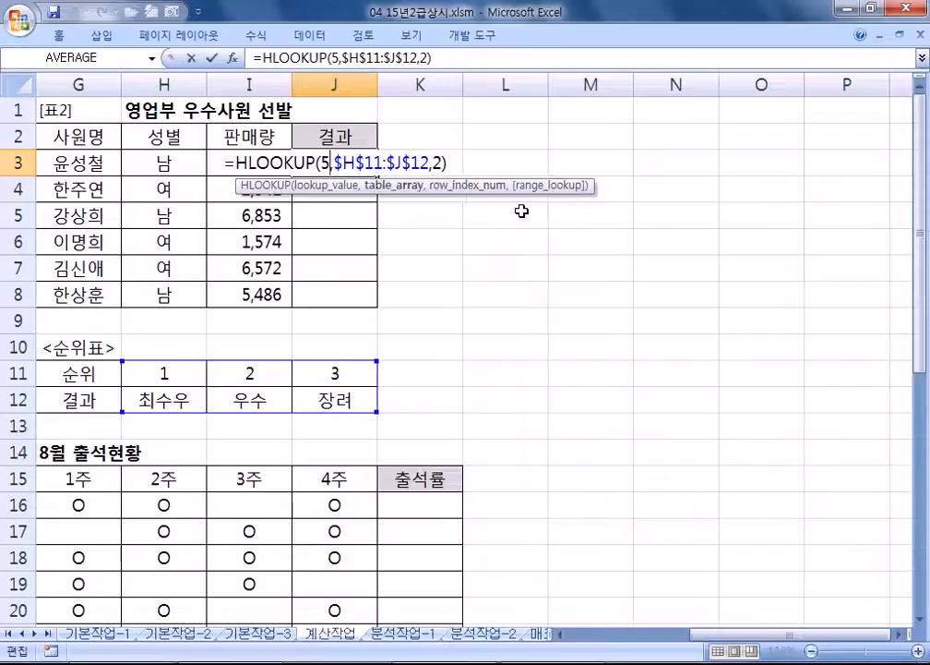
key(Right)
key(Delete)
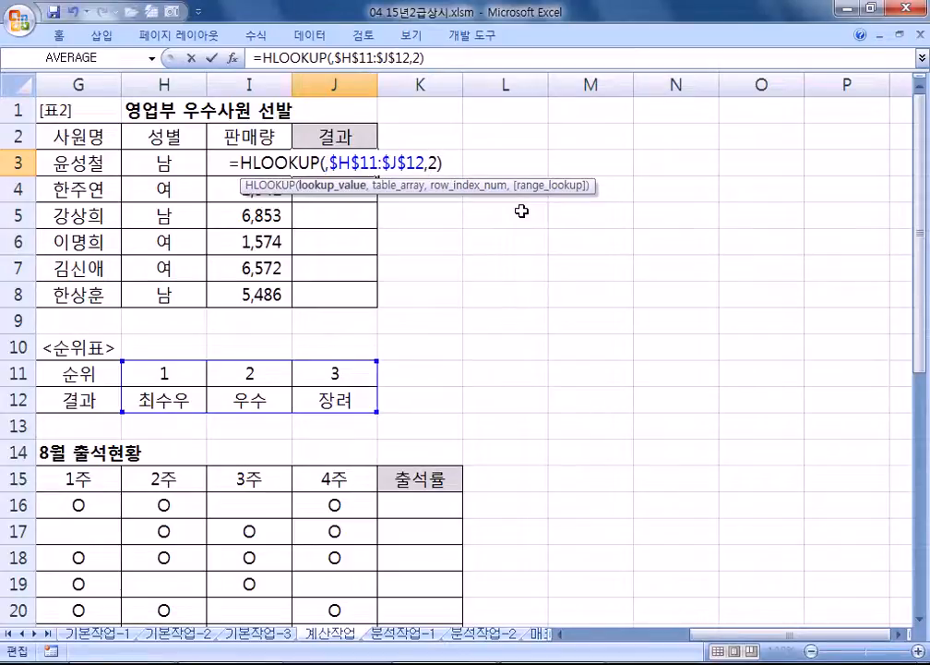
text(RANK()
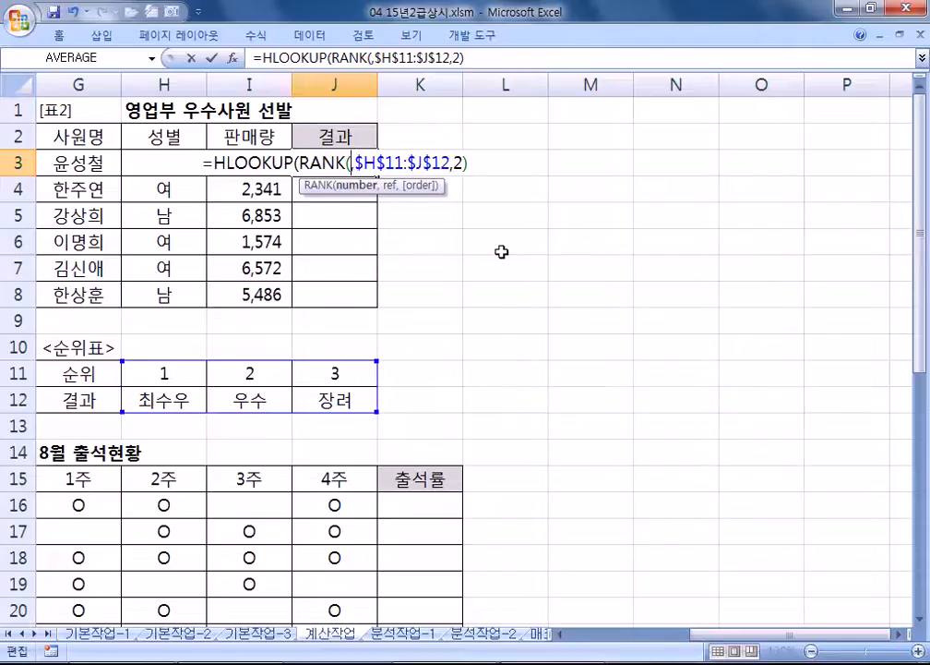
text(I3,)
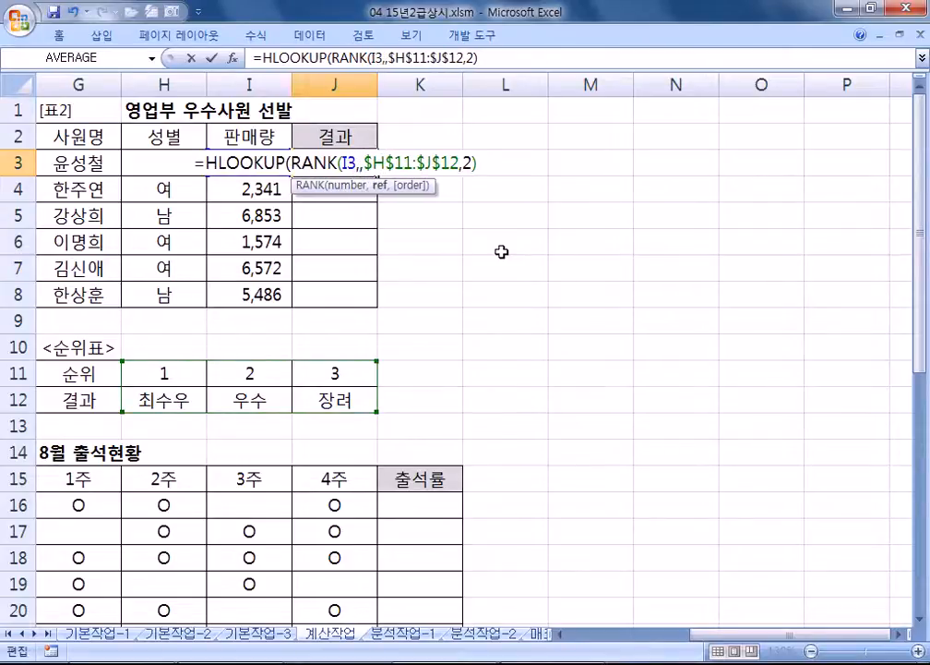
text(I3:)
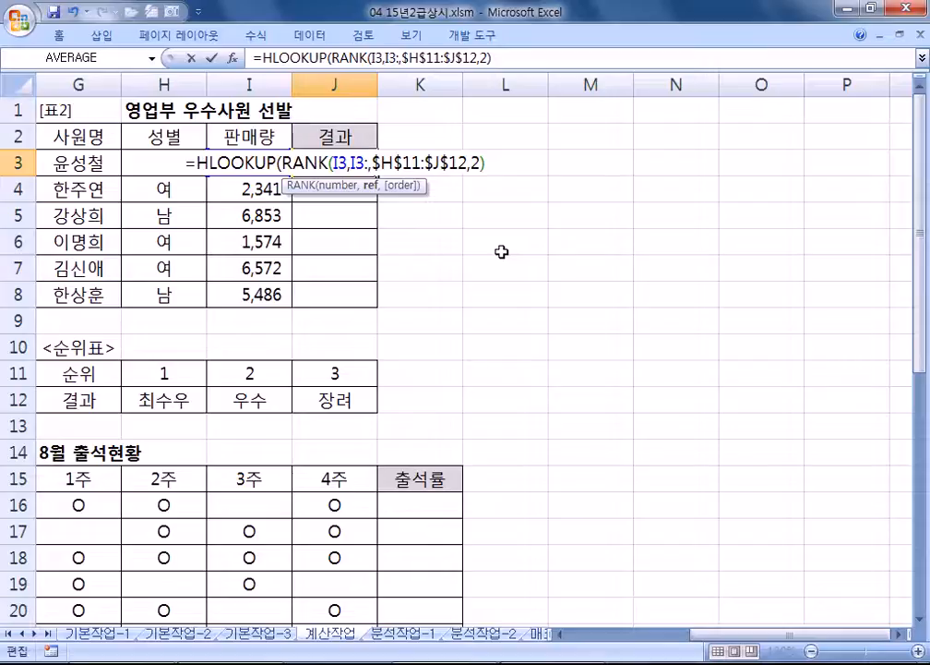
text(I)
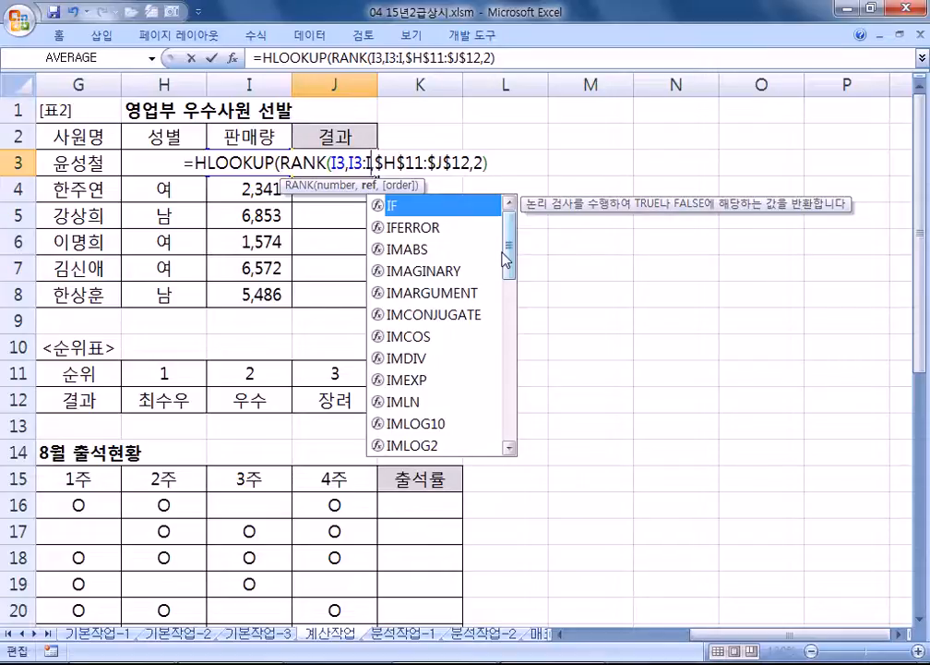
text(8)
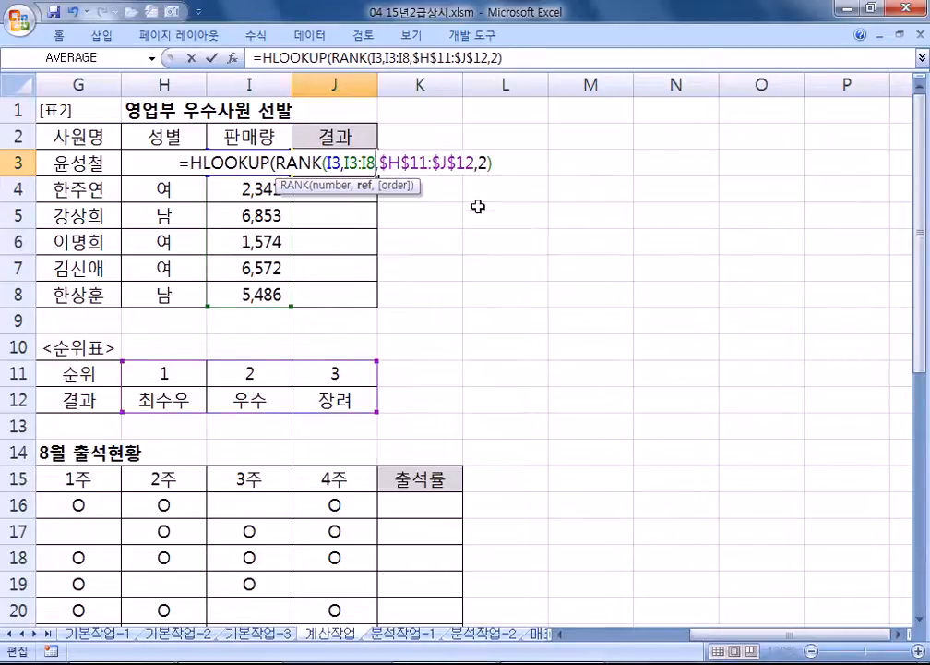
Step: Make the RANK range absolute as $I$3:$I$8, close the RANK function and enter the J3 formula
drag(349, 162, 376, 162)
key(F4)
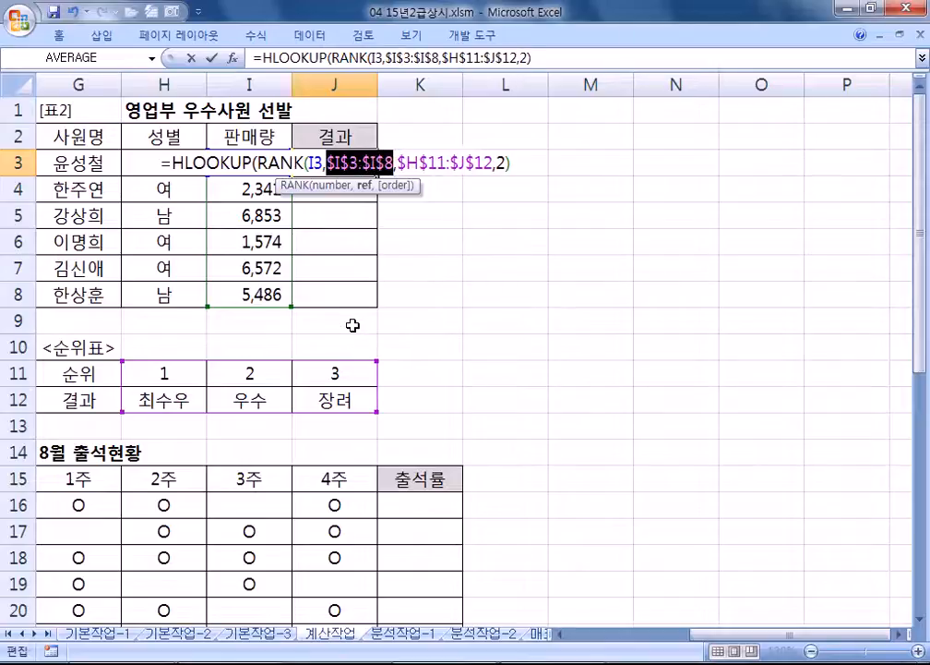
click(394, 163)
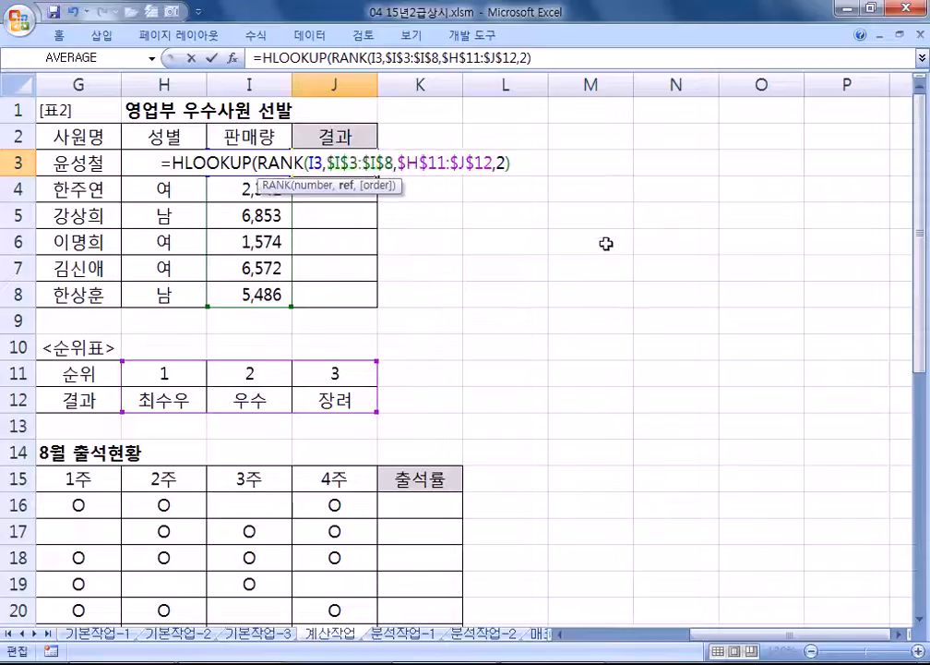
text())
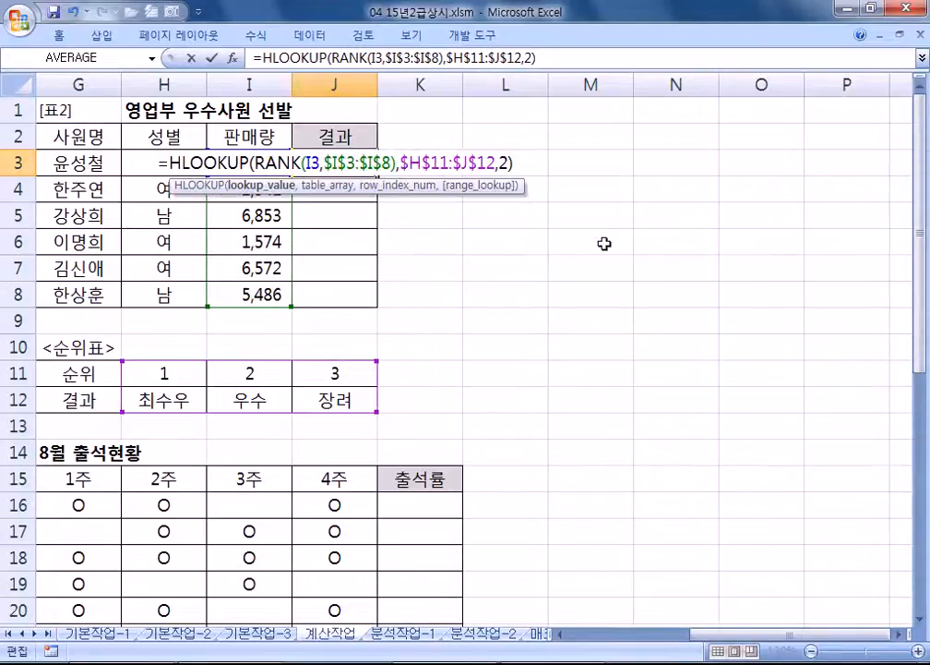
key(ctrl+Return)
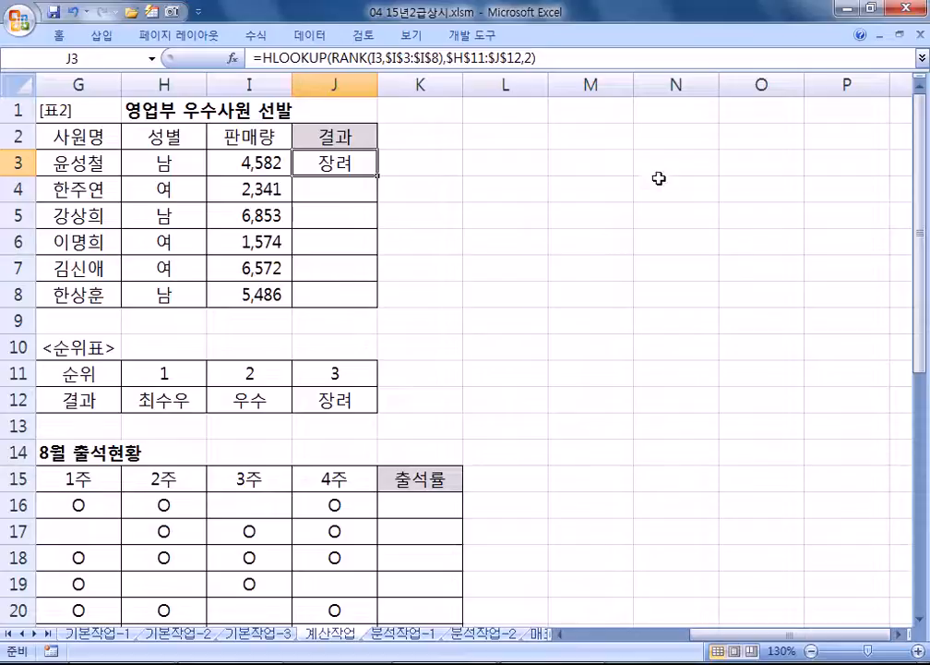
Step: Fill the 결과 formula from J3 down through J8 and reopen the J3 formula for review
drag(379, 176, 381, 305)
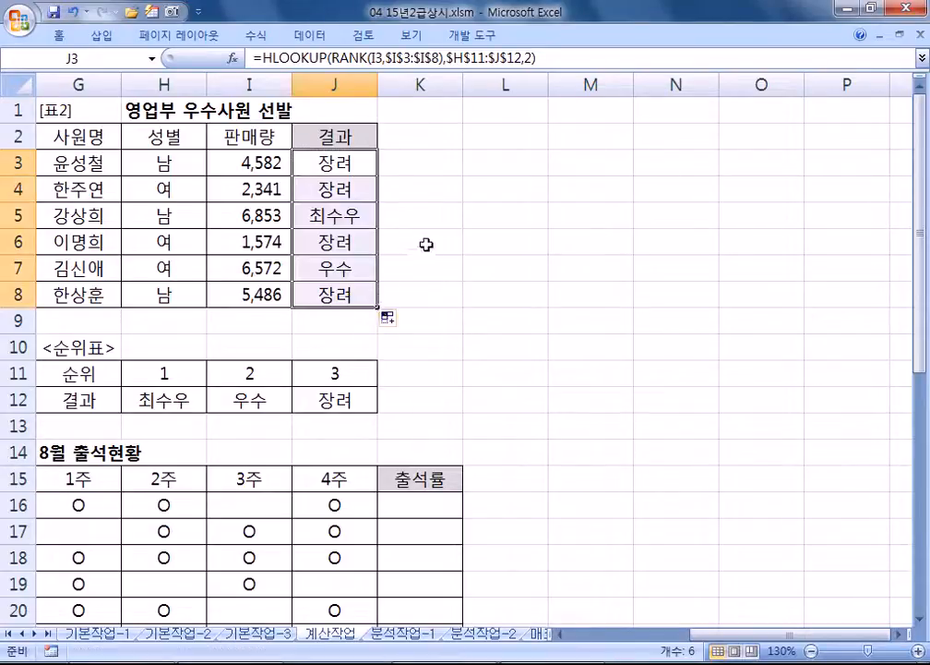
click(352, 157)
key(F2)
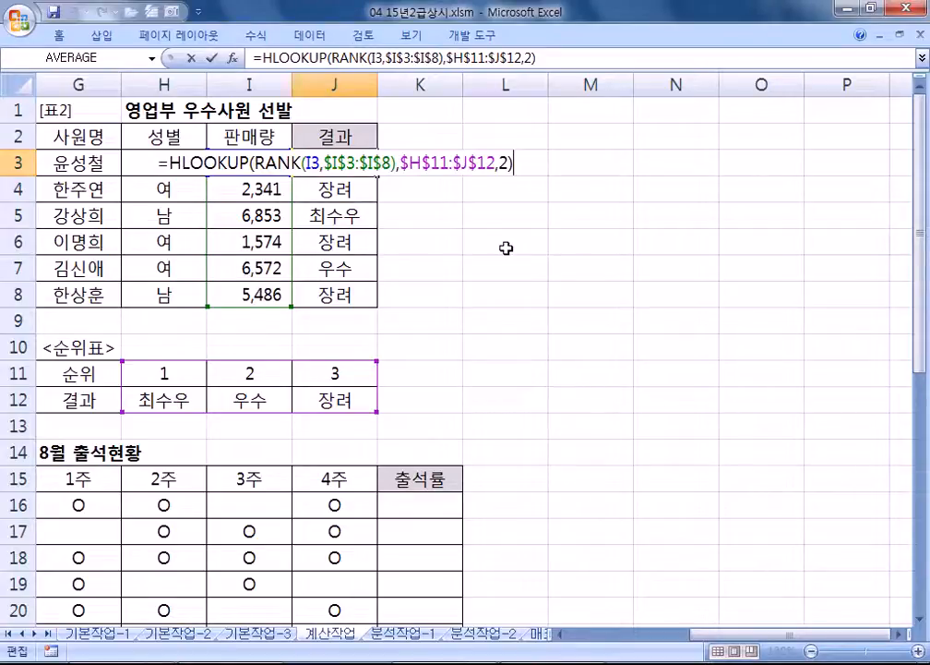
Step: Copy the RANK(I3,$I$3:$I$8) part of the J3 formula into K3 as its own formula and fill it down through K8
drag(255, 163, 395, 165)
key(ctrl+c)
key(Escape)
click(445, 164)
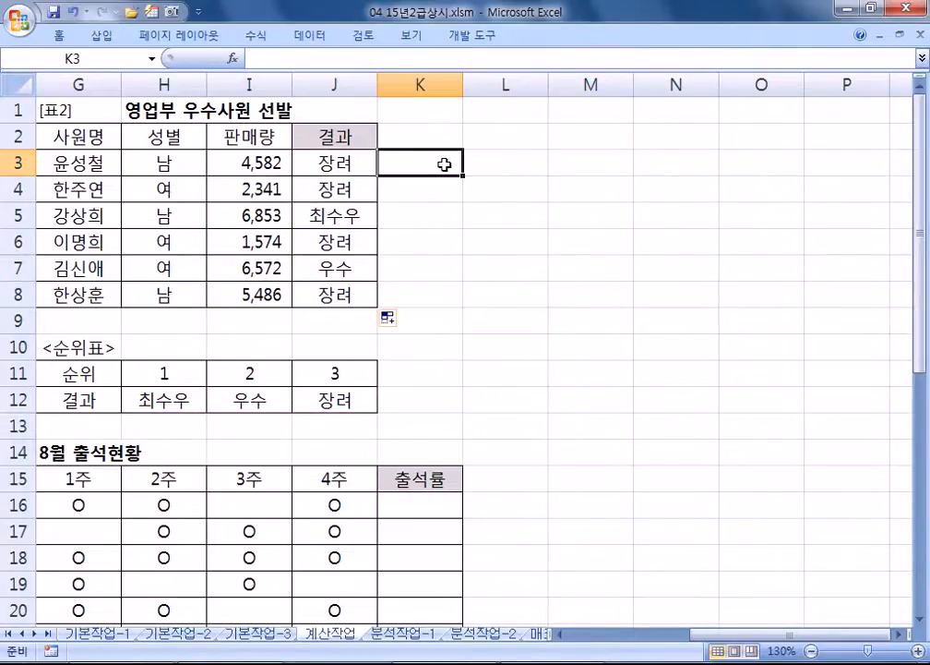
text(=)
key(ctrl+v)
key(Return)
click(445, 164)
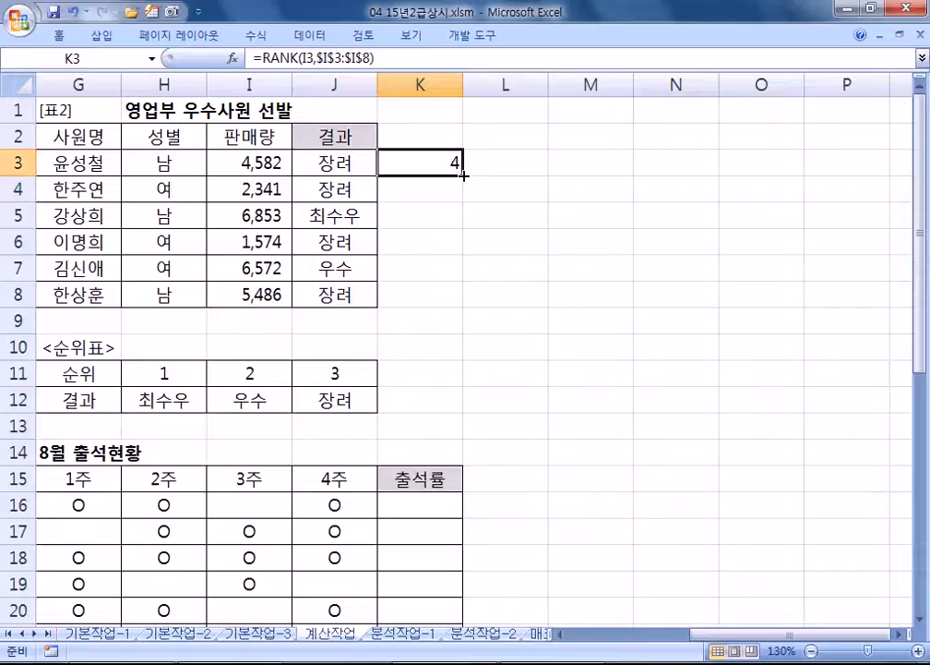
double_click(462, 175)
Step: Compare each rank in K3:K8 with the matching 결과 value in column J
click(417, 218)
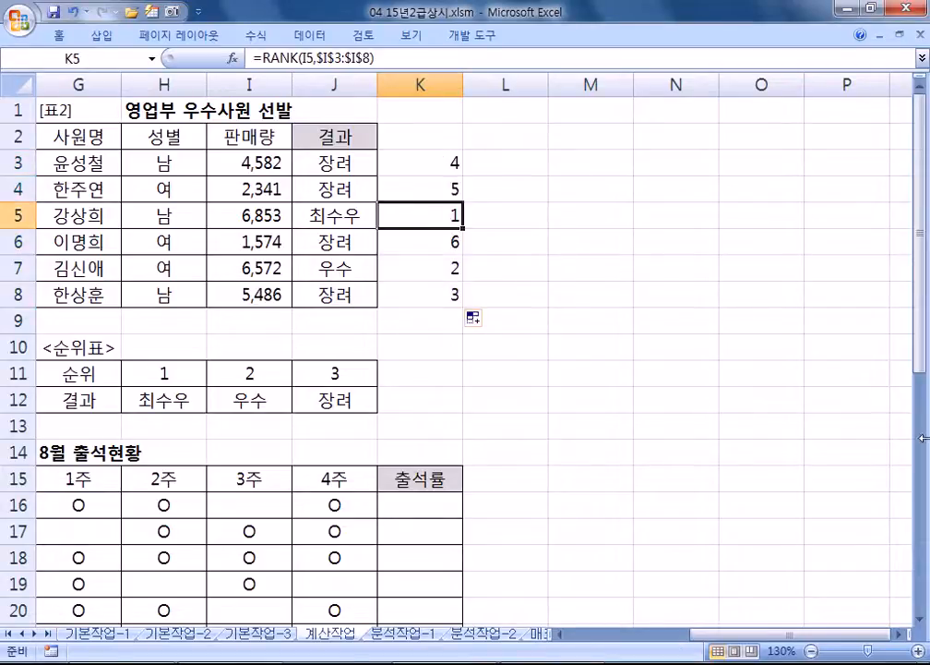
key(Down)
key(Down)
key(Up)
key(Up)
key(Down)
key(Down)
key(Down)
key(Up)
key(Up)
key(Up)
key(Up)
key(Down)
key(Down)
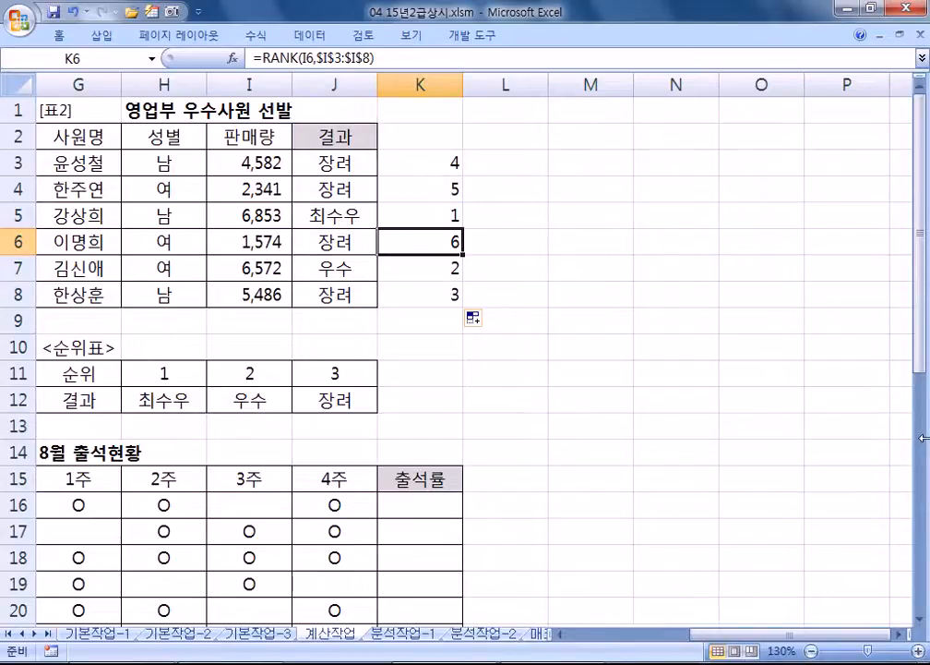
Step: Begin the 비고 formula of 표3 in D16 as an IF with OR, using YEAR(C16)=2013 as the first condition
key(Home)
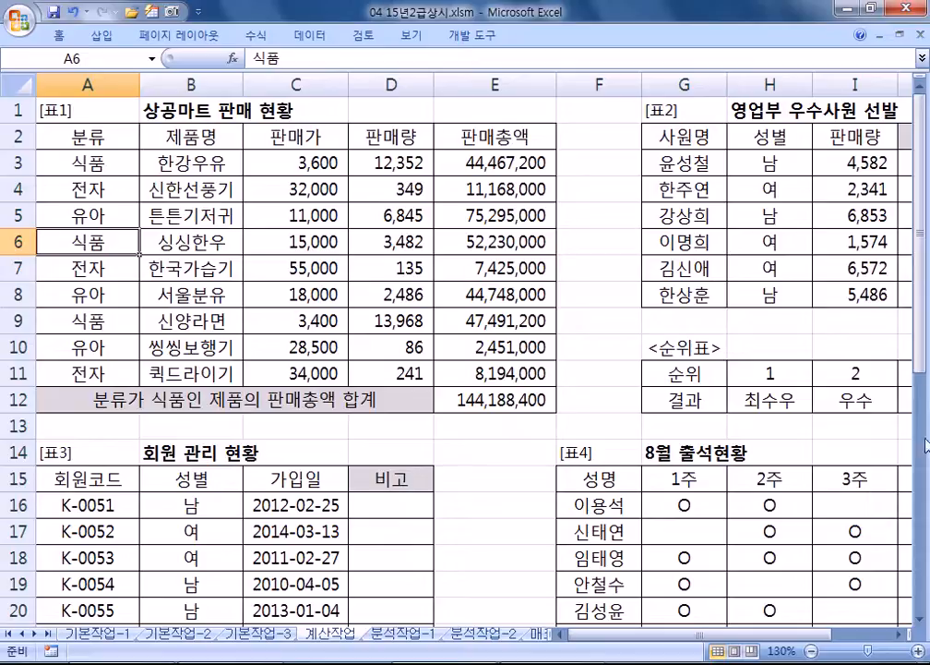
scroll(341, 376, down, 4)
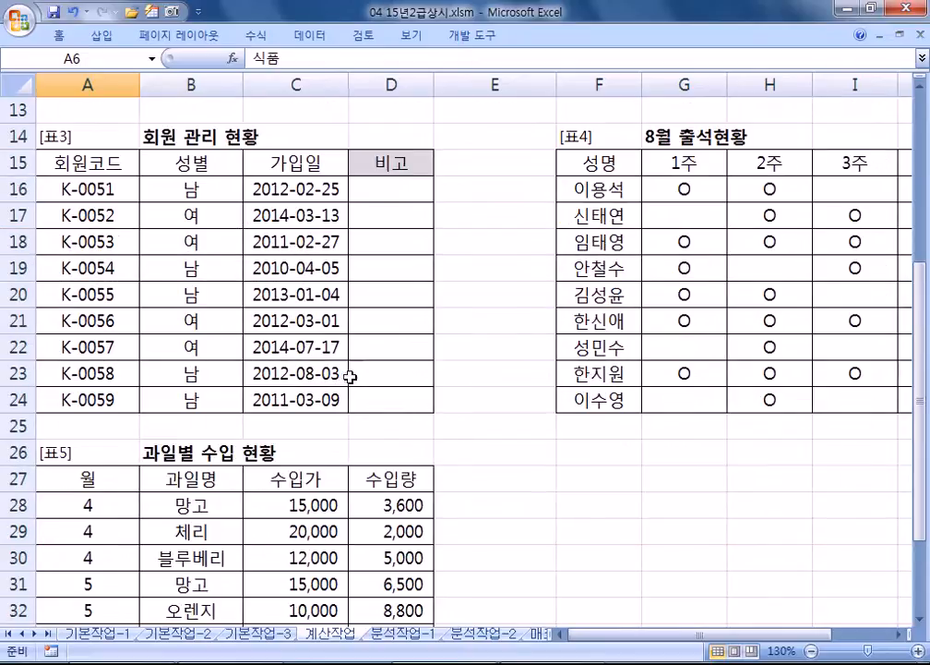
click(919, 619)
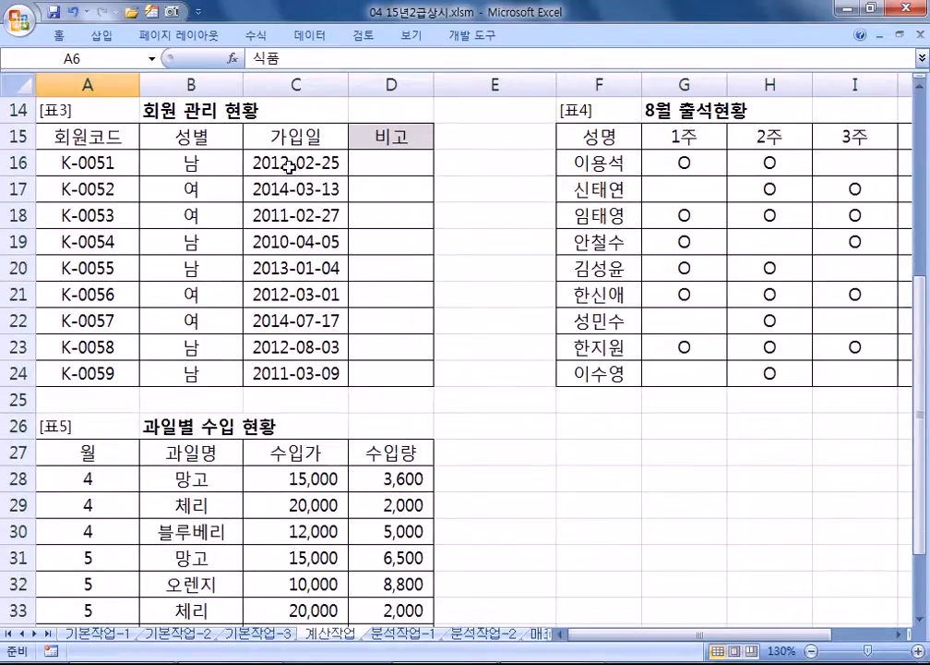
click(377, 166)
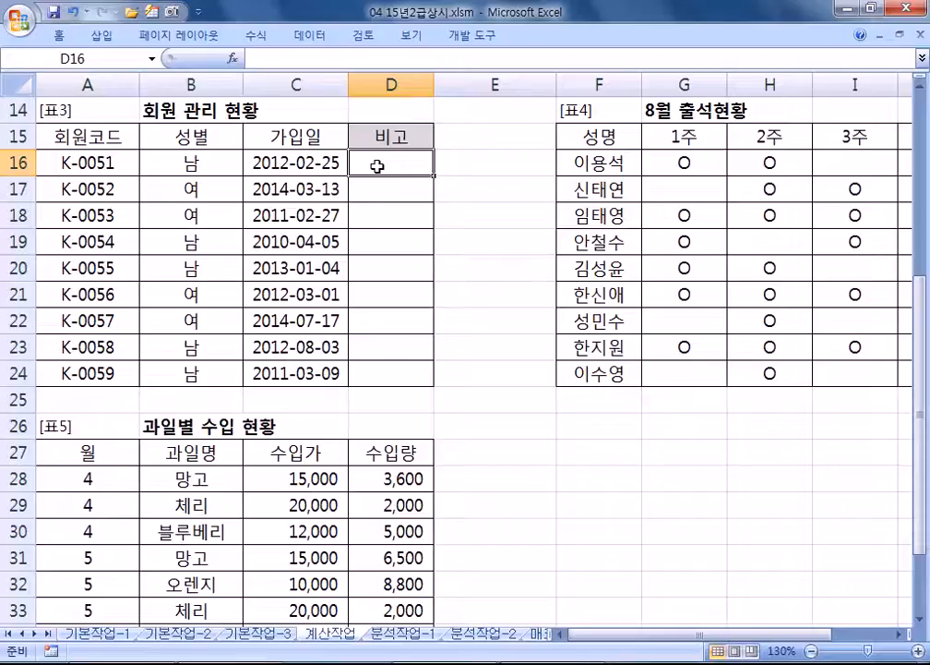
text(=IF()
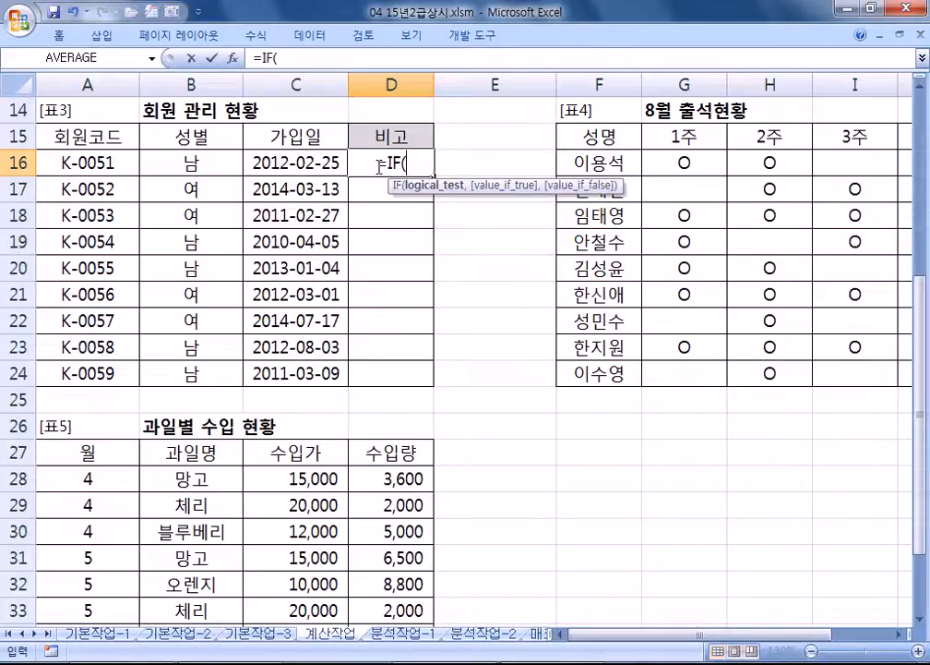
text(OR()
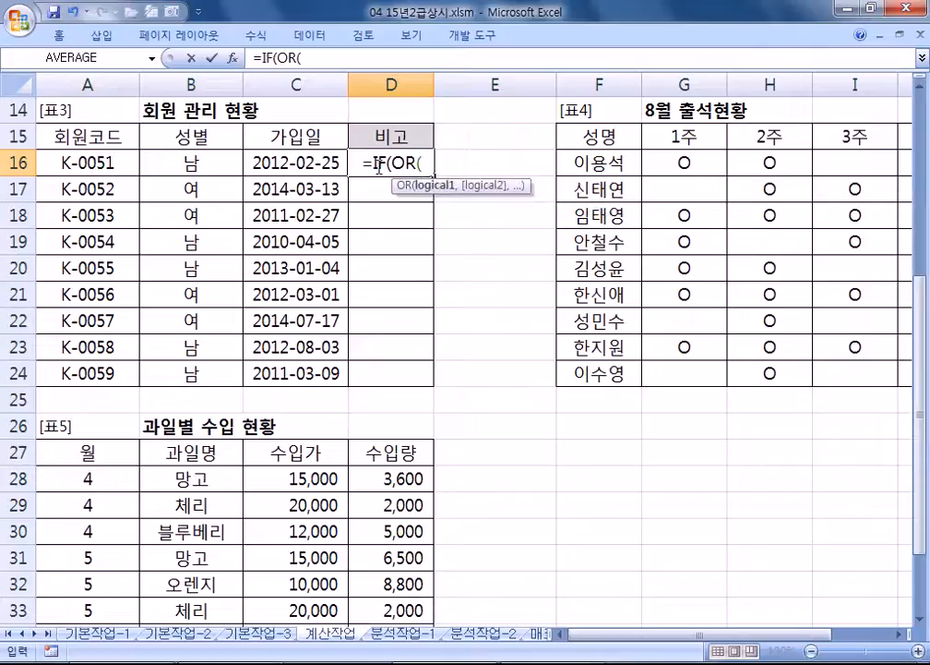
text(Y)
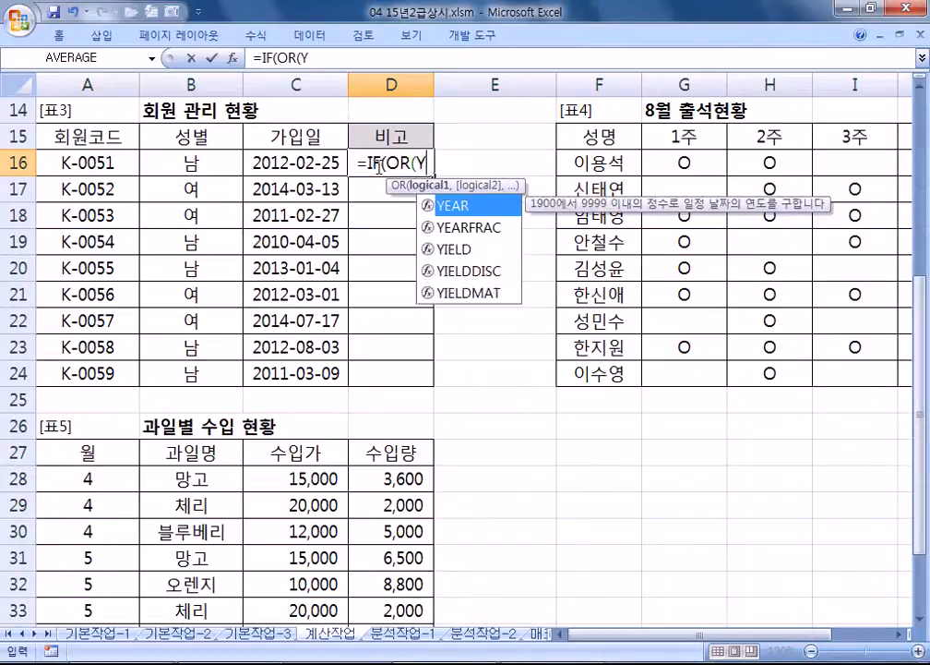
text(EAR()
key(Left)
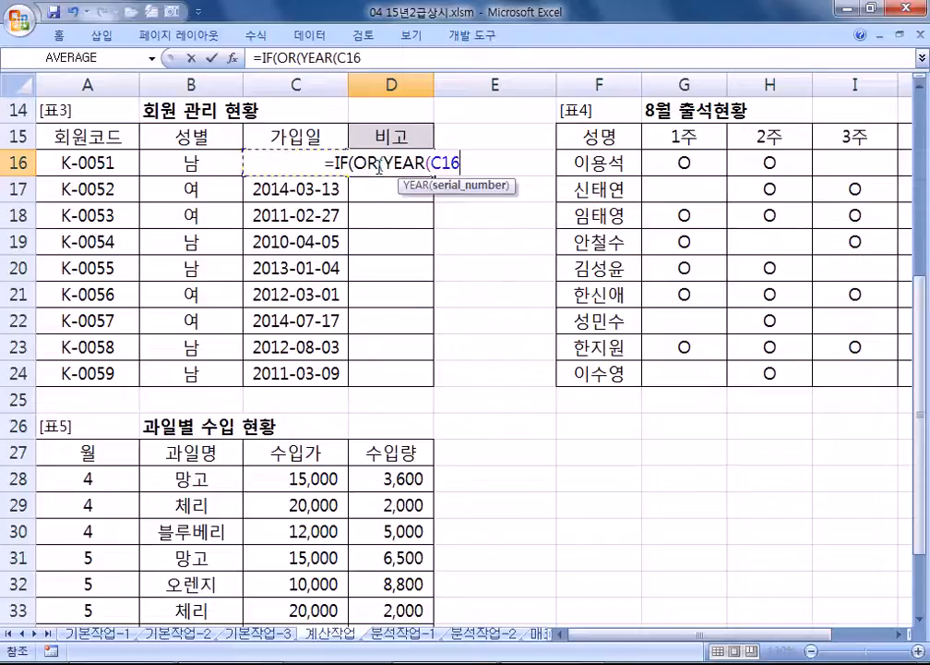
text()=201)
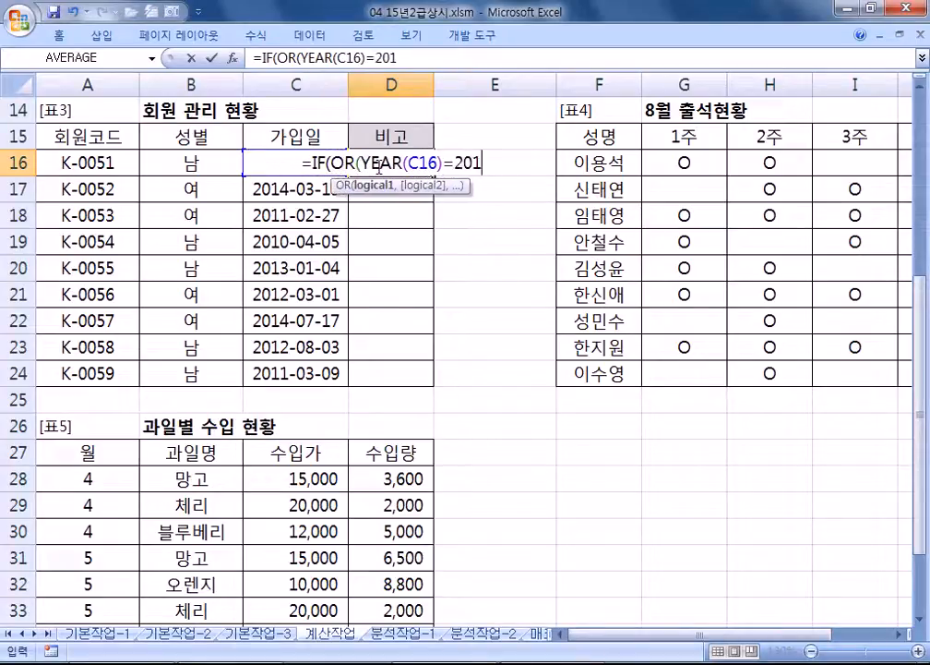
text(3)
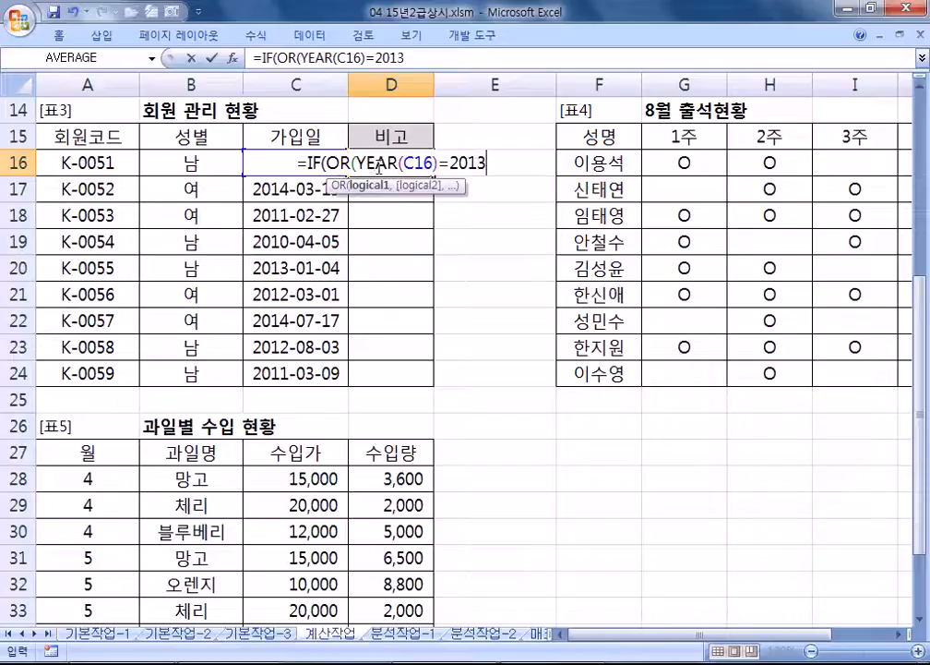
Step: Add YEAR(C16)=2014 as the second OR condition, return "초보" or an empty string, and enter the D16 formula
text(,YEAR(C16)
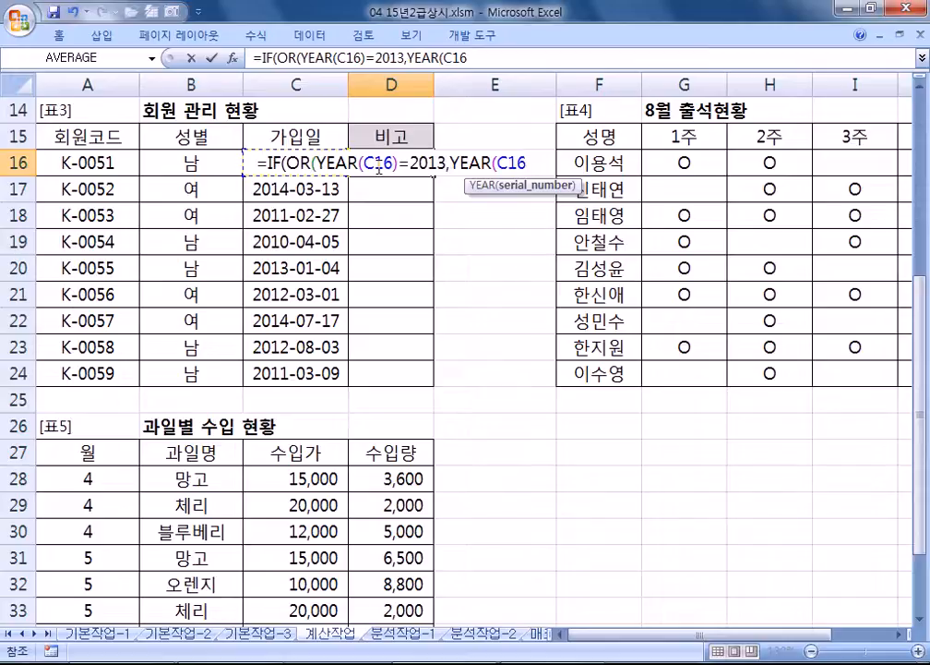
text()=2014),")
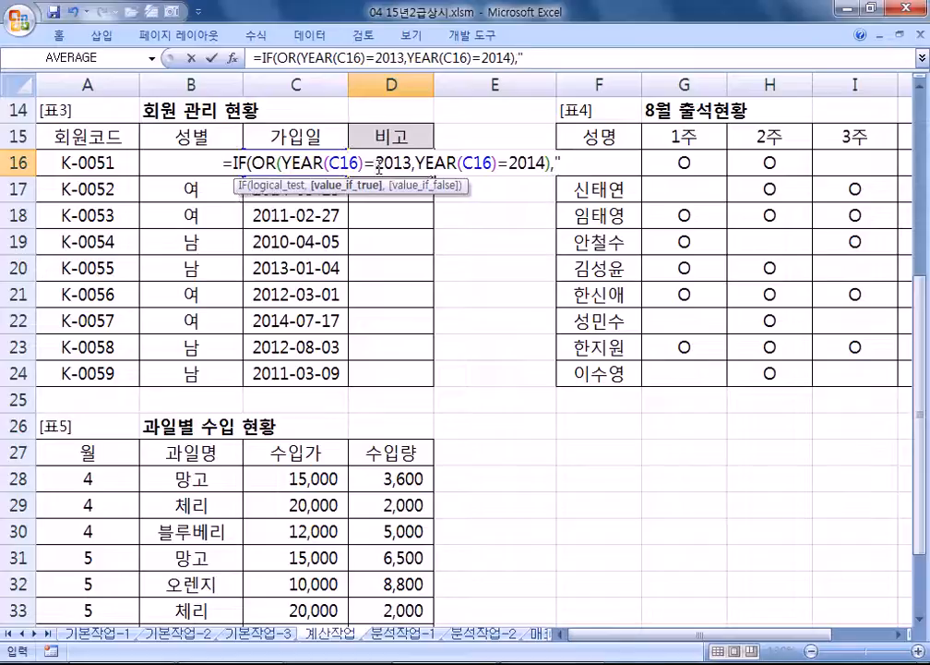
text(초보)
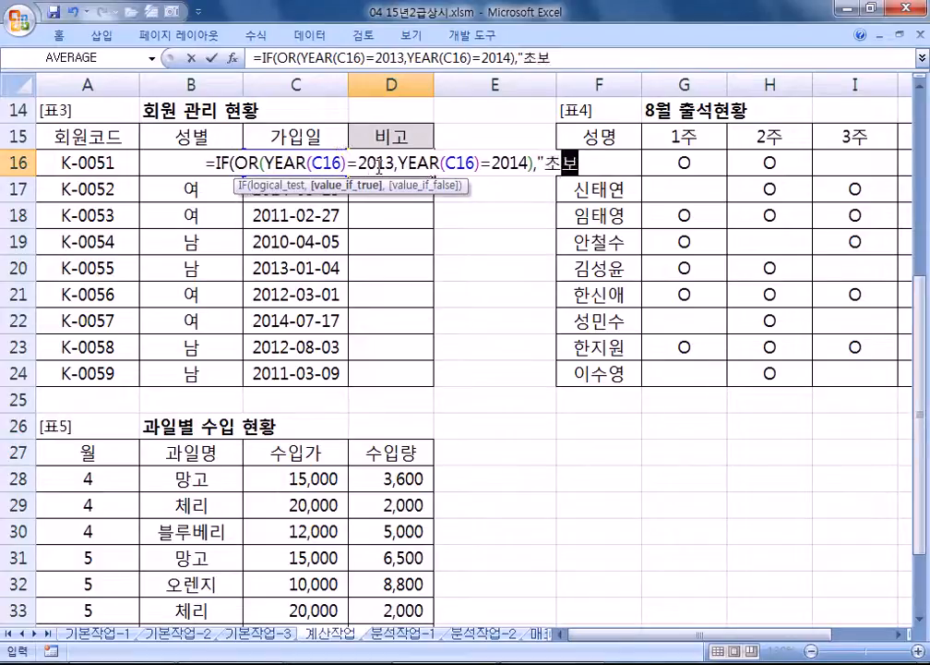
text(",""))
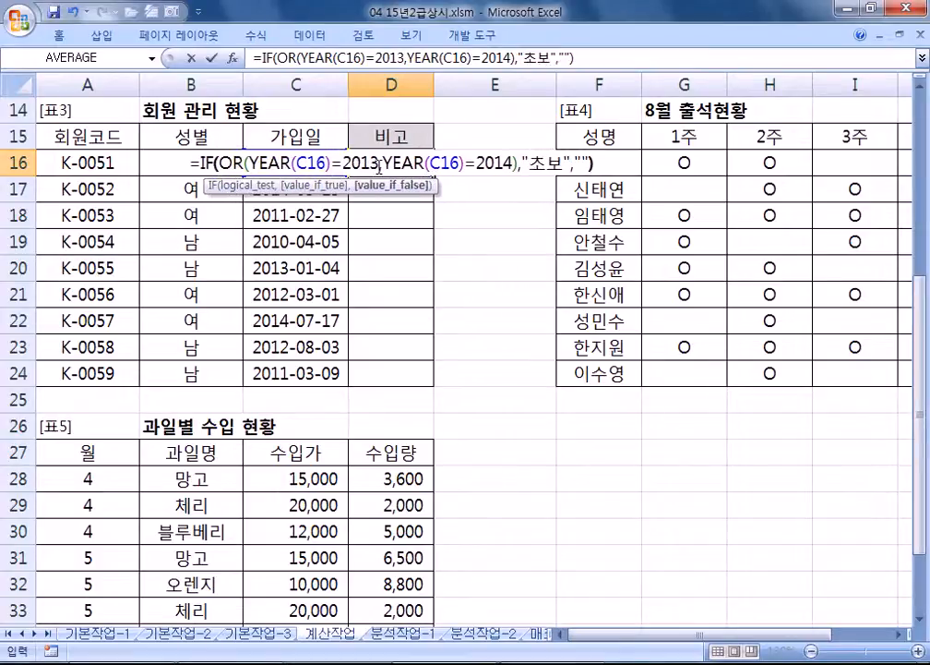
key(Return)
Step: Fill the D16 formula down through D24 and review the formula in D16
click(377, 166)
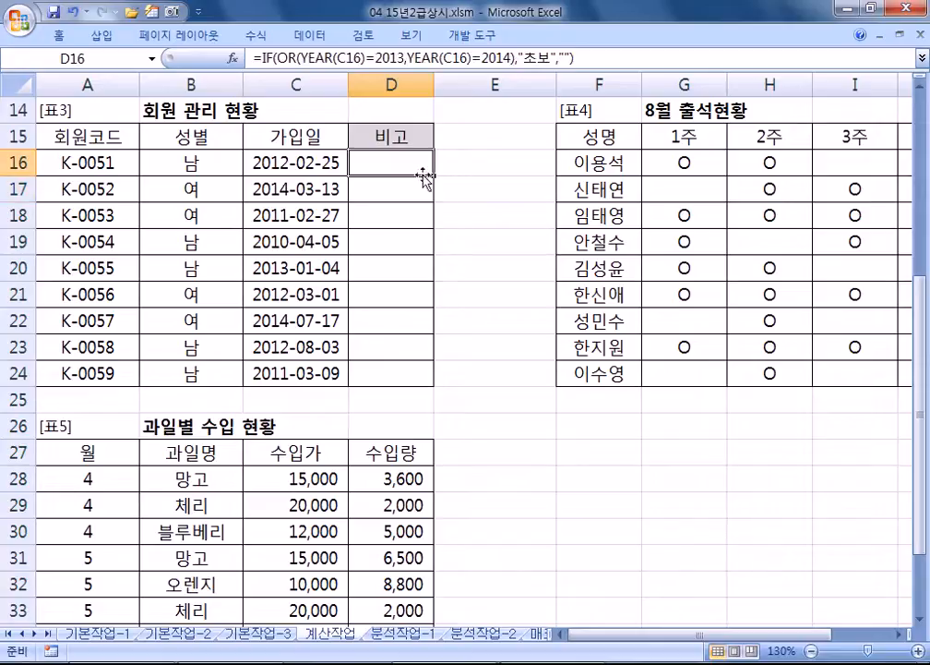
double_click(433, 176)
click(422, 161)
key(F2)
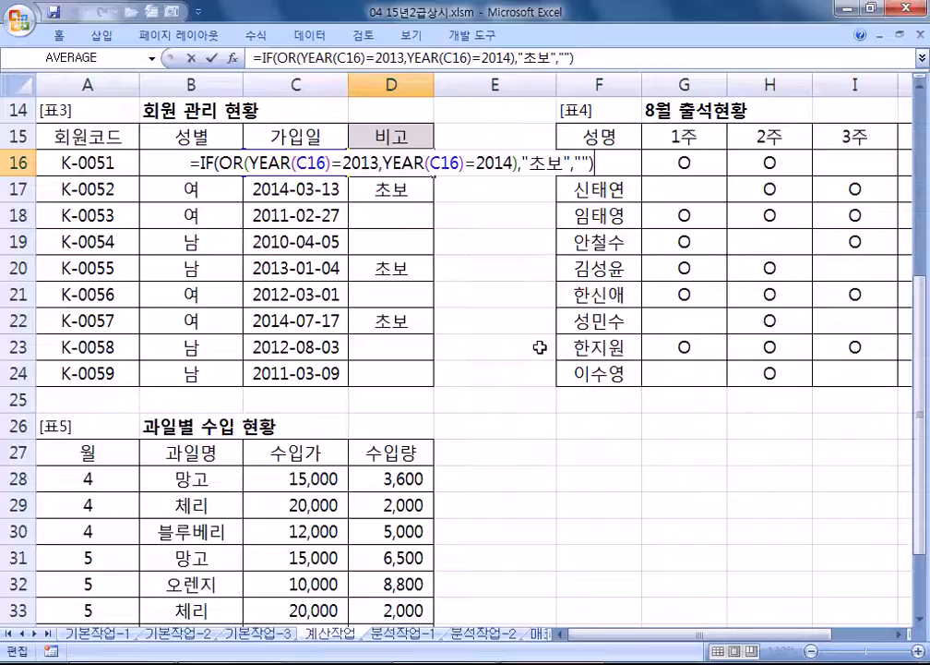
key(ctrl+Return)
Step: Start a CHOOSE formula in K16, the first 출석률 cell of 표4
key(Right)
key(Right)
key(Right)
key(Right)
key(Right)
key(Right)
key(Right)
key(Right)
key(Right)
key(Left)
key(Left)
key(Right)
key(Right)
key(Right)
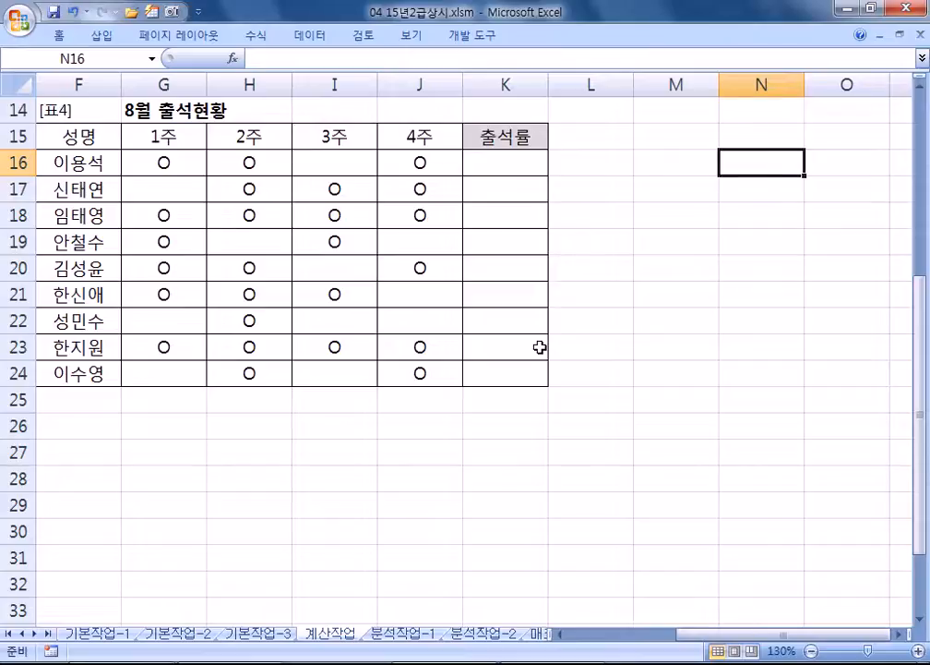
key(Left)
key(Left)
key(Left)
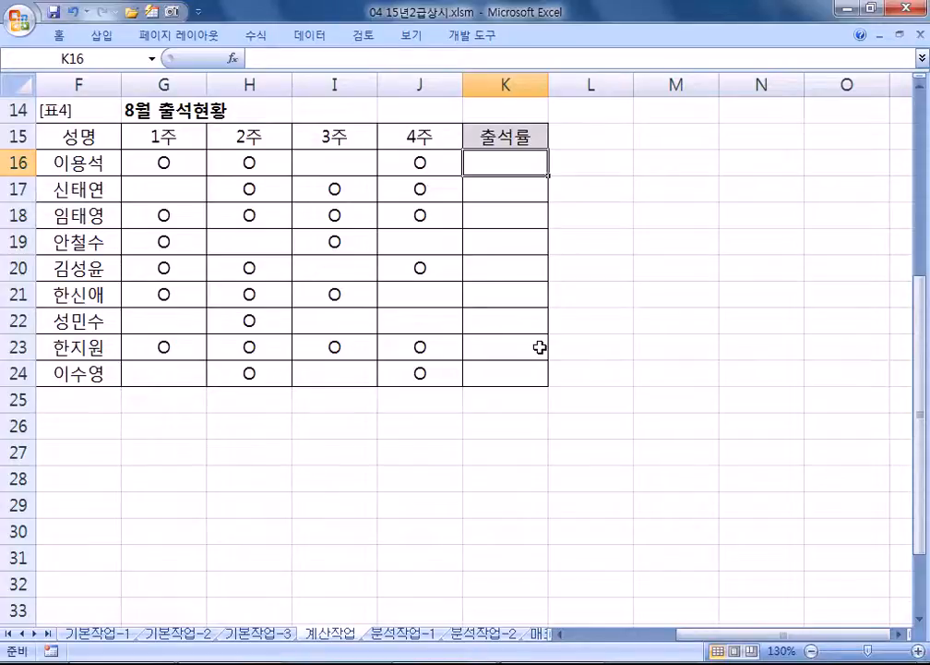
text(=채)
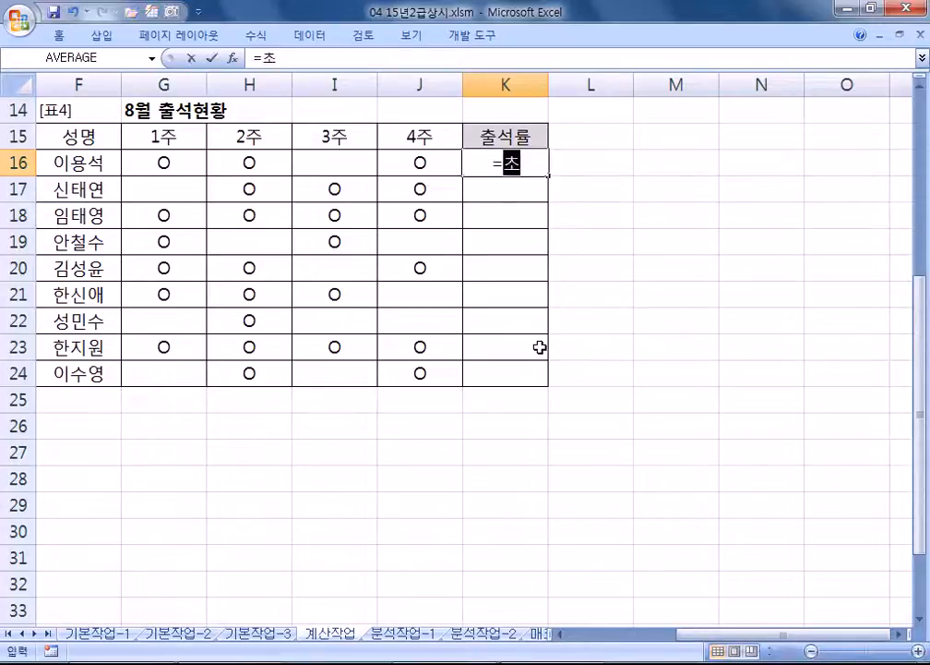
key(BackSpace)
key(BackSpace)
key(Hangul)
text(CH)
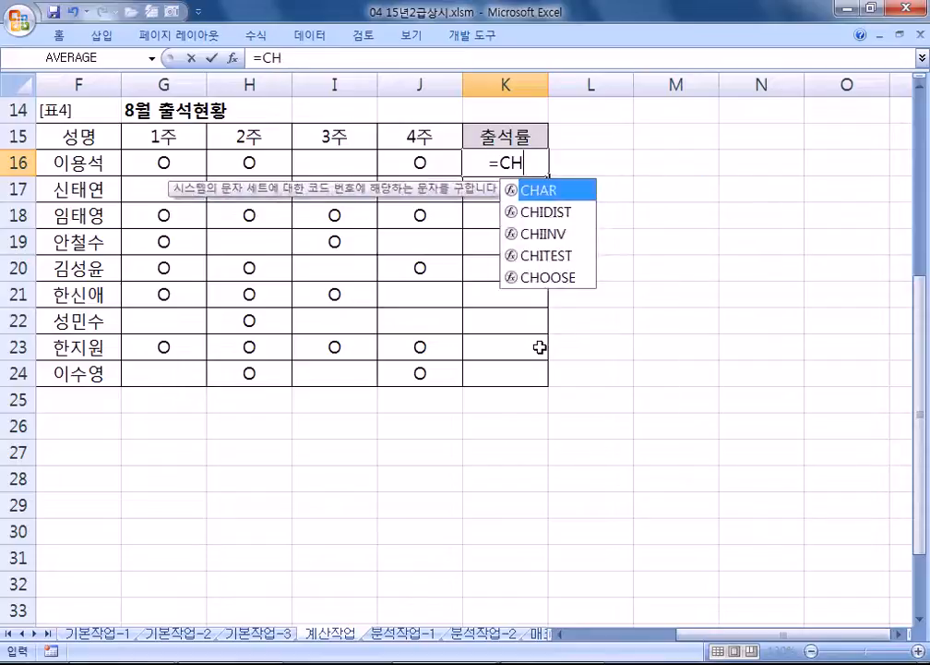
text(OOSE()
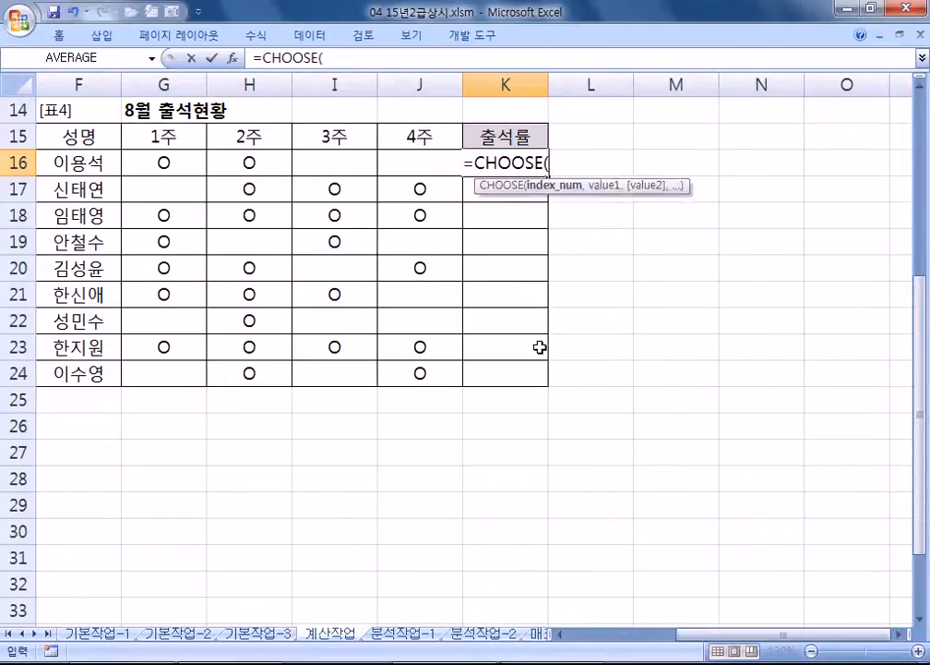
Step: Use COUNTA over G16:J16 as the index number of the CHOOSE function
text(COUNTA()
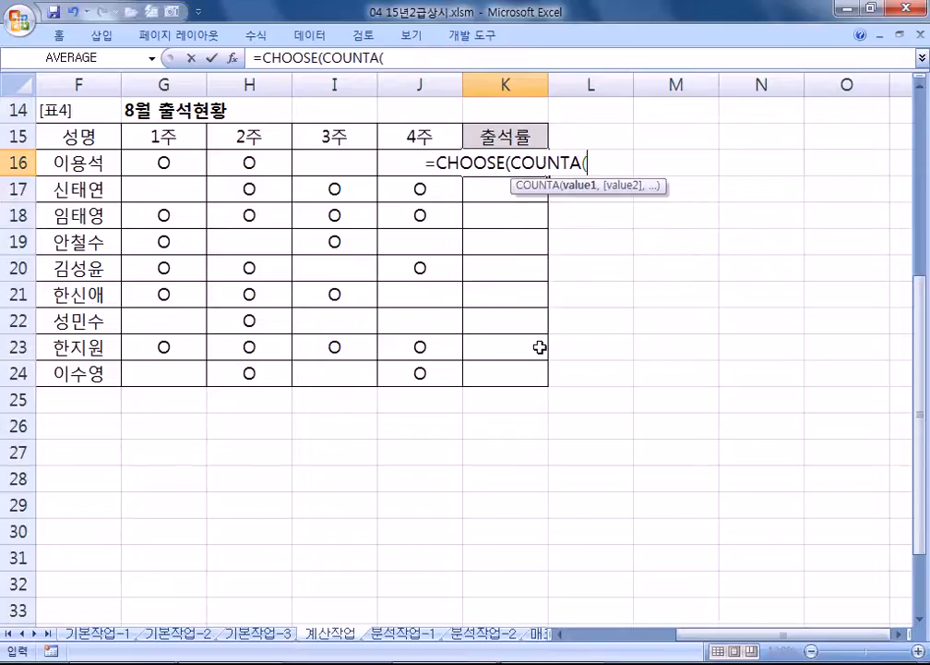
key(Left)
key(shift+Left)
key(shift+Left)
key(shift+Left)
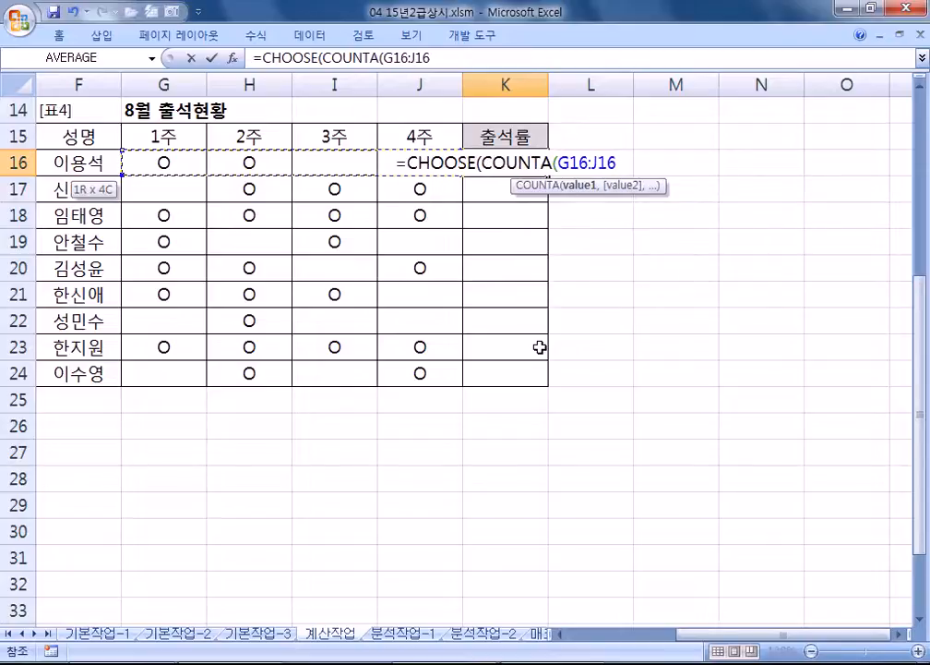
Step: Add "25%", "50%", "75%" and "100%" as the CHOOSE values and enter the K16 formula
text(),"25)
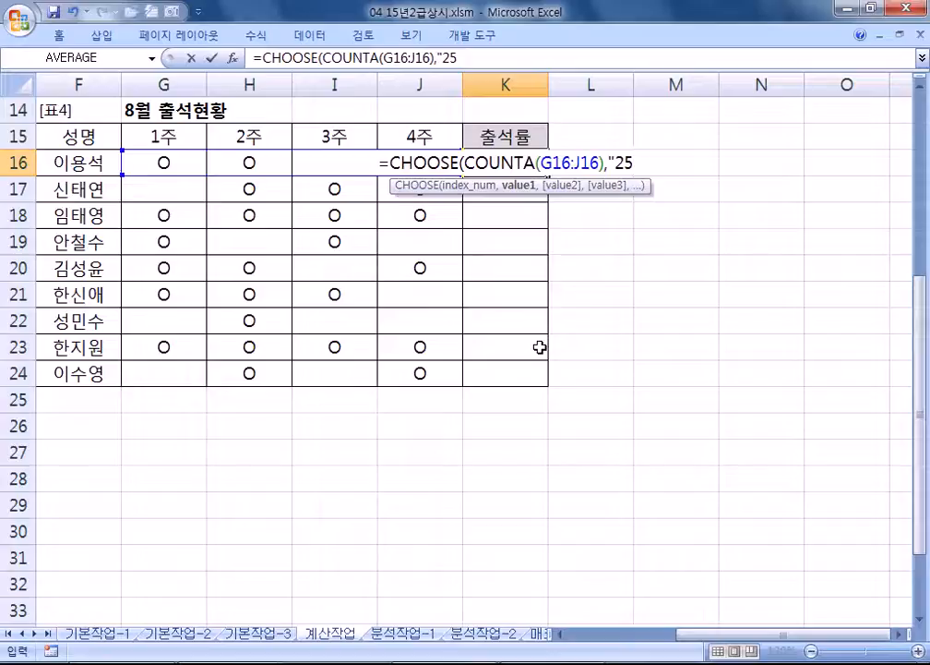
text(%",")
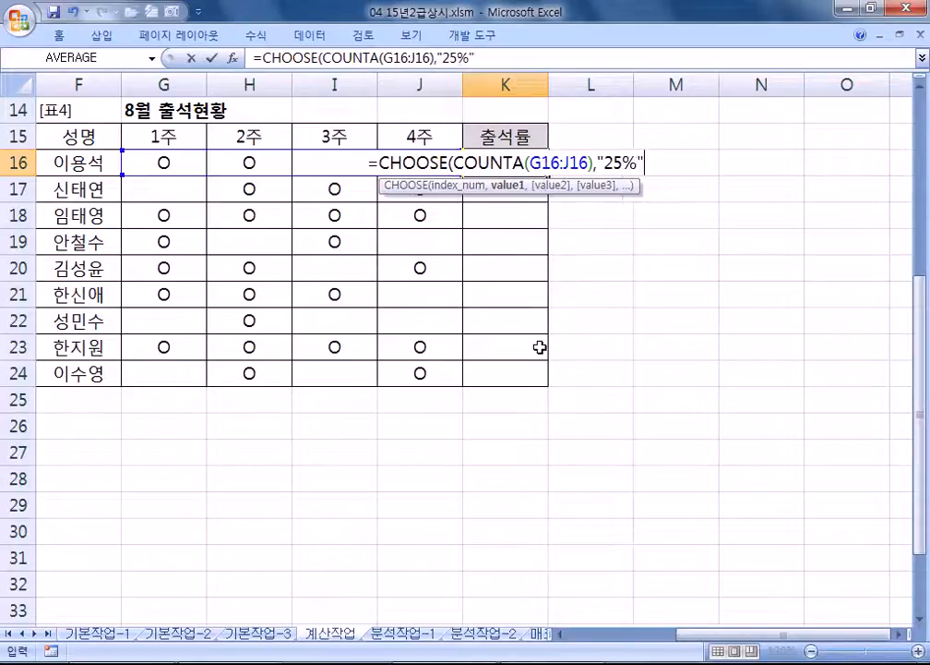
text(50%".)
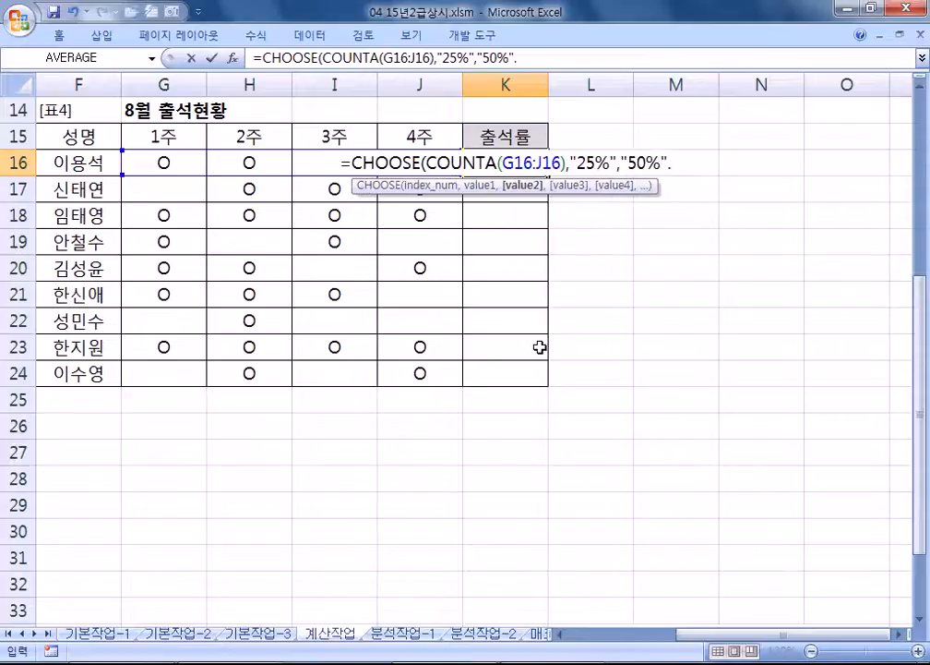
key(BackSpace)
text(,)
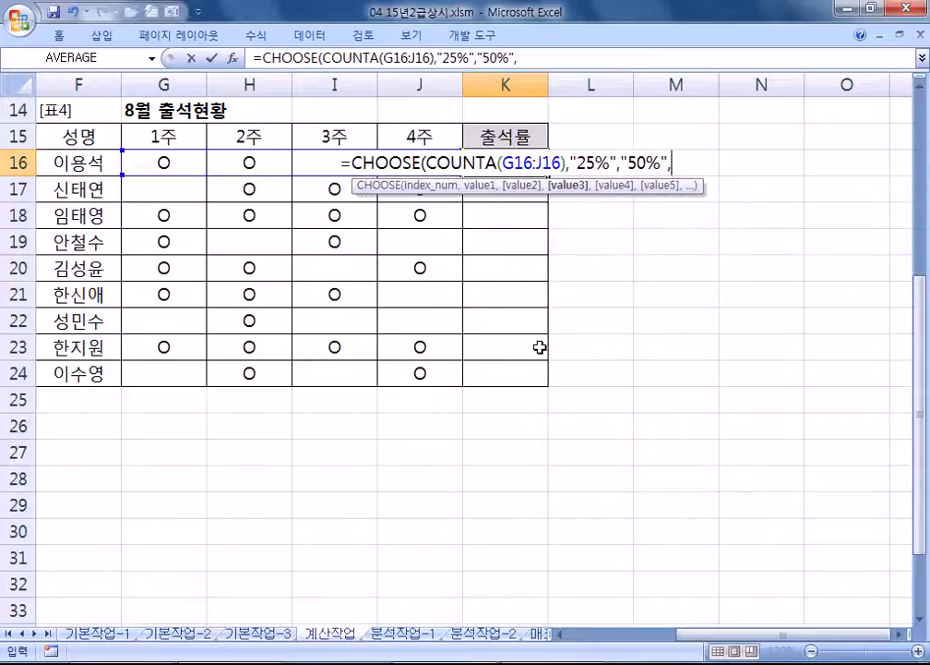
text("75%")
key(BackSpace)
text(%")
text(,"100)
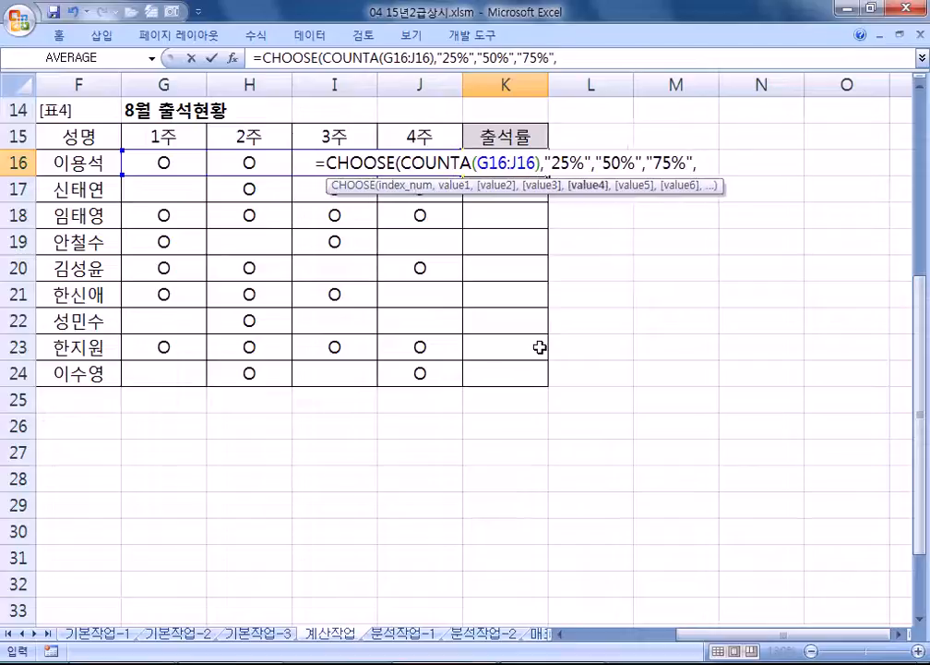
text(%"))
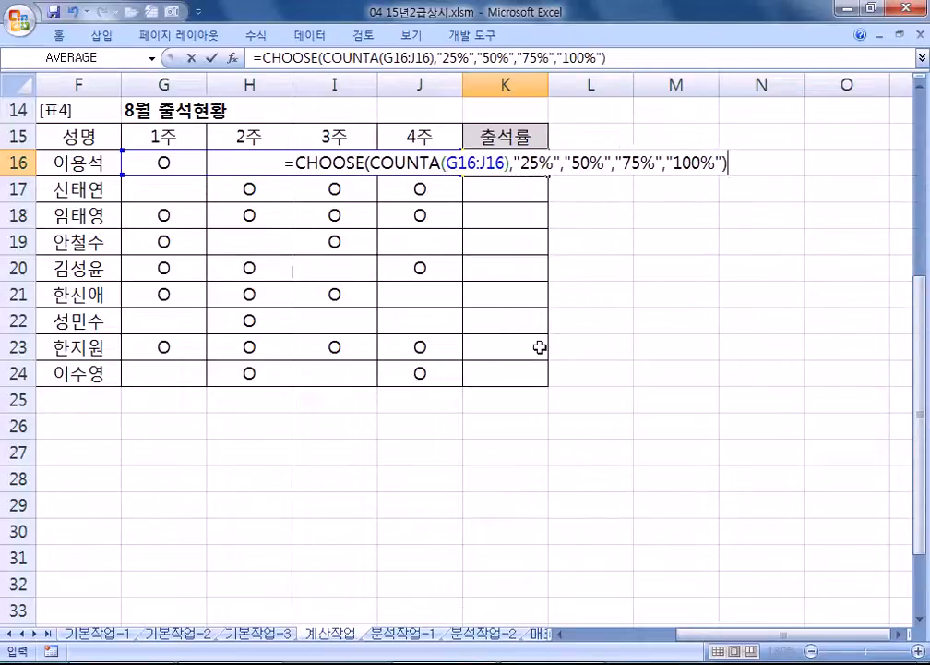
key(Return)
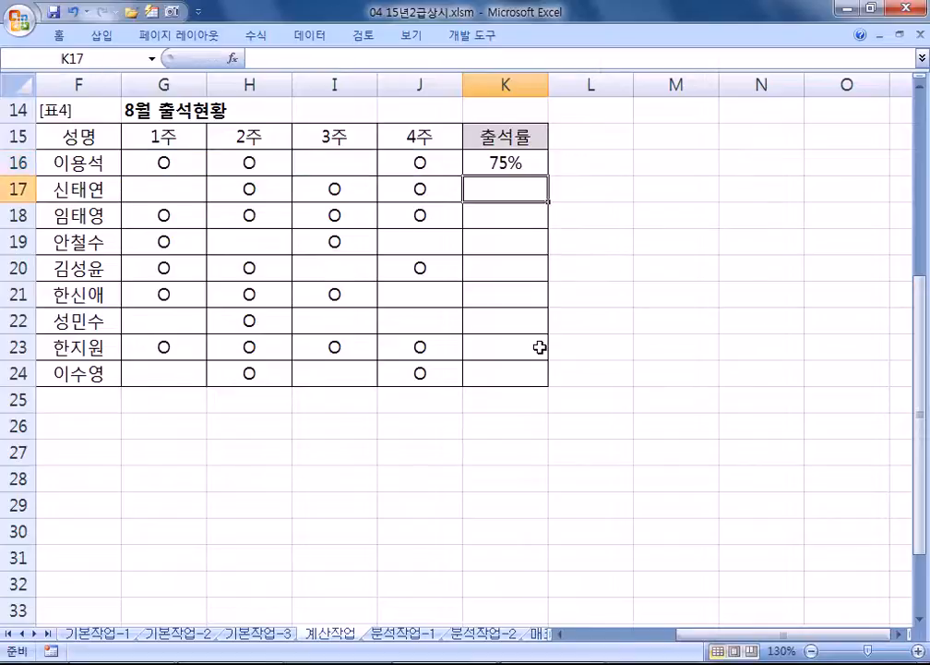
Step: Fill the K16 출석률 formula down through K24
click(536, 162)
drag(546, 172, 510, 382)
click(535, 215)
Step: Review the K16 formula, highlighting its COUNTA(G16:J16) index argument, and leave it as entered
click(522, 165)
key(F2)
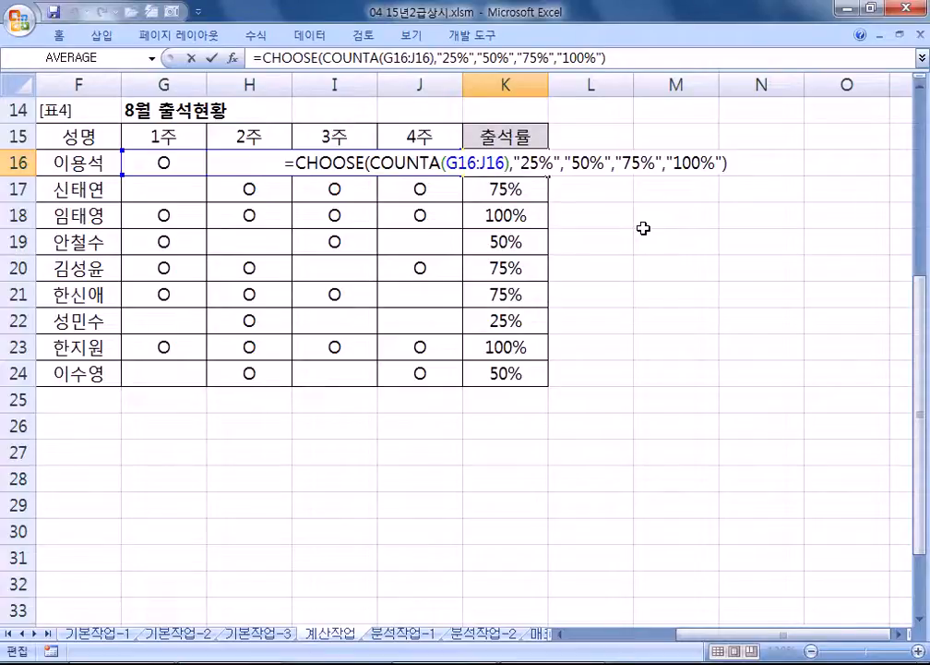
click(679, 163)
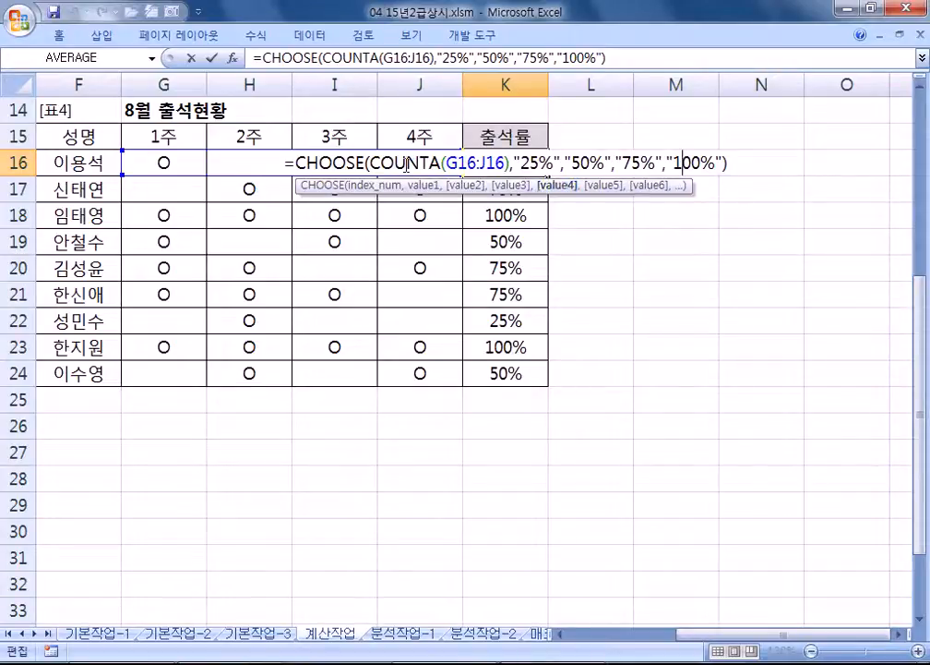
drag(370, 164, 510, 164)
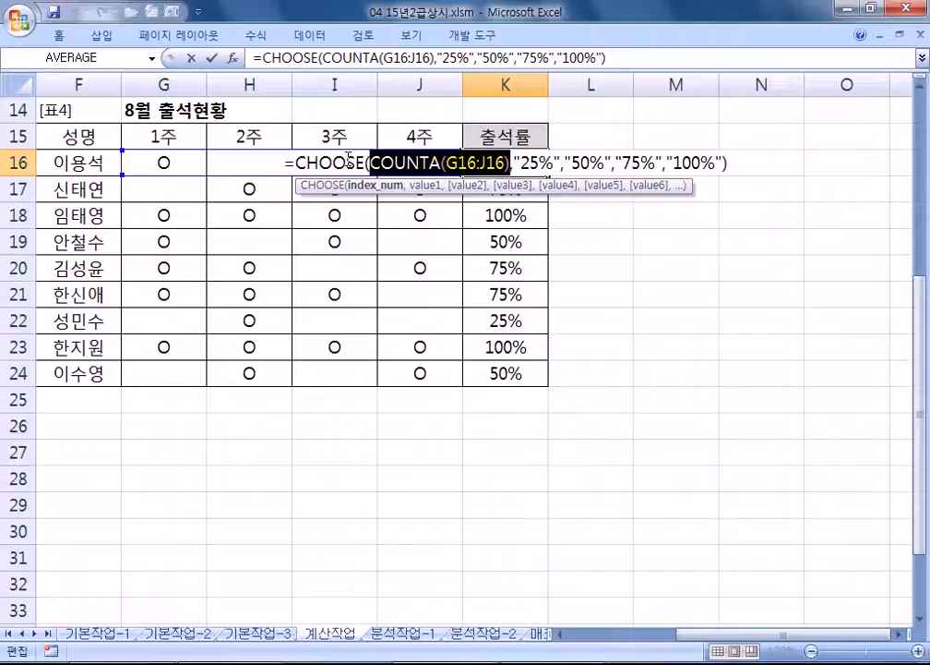
key(Return)
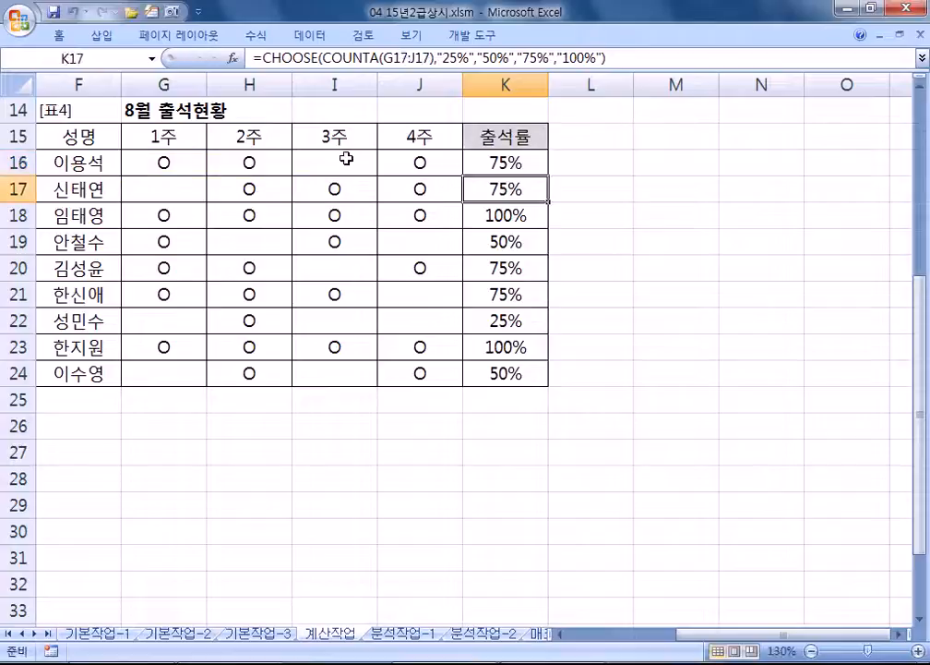
Step: Go to 표5 and examine the 망고 수입횟수 result cell D37 and the 과일명 condition range B27:B28
key(Home)
key(ctrl+Down)
key(ctrl+Down)
key(ctrl+Down)
scroll(365, 152, up, 3)
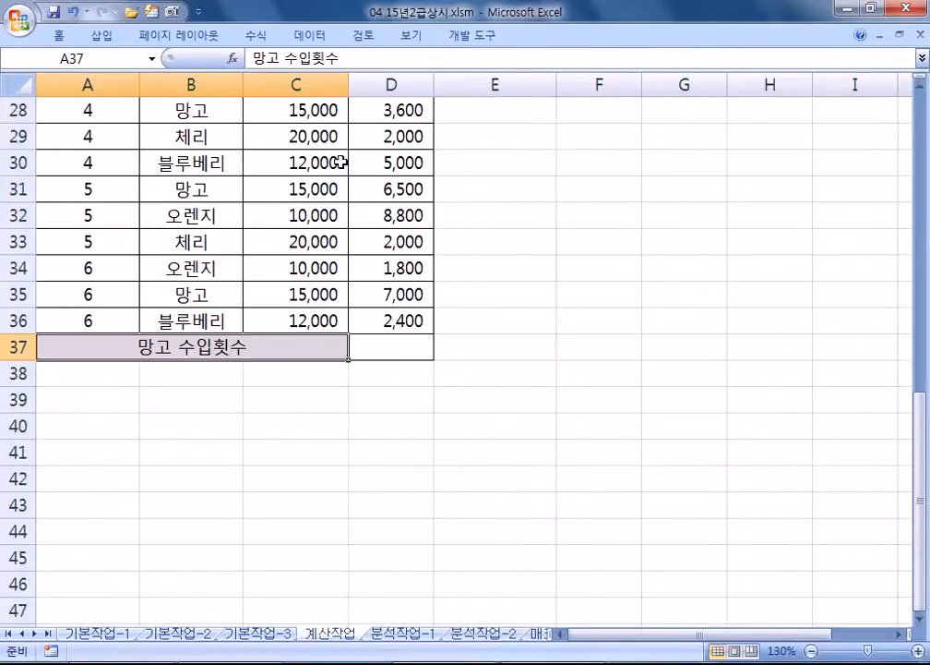
click(366, 425)
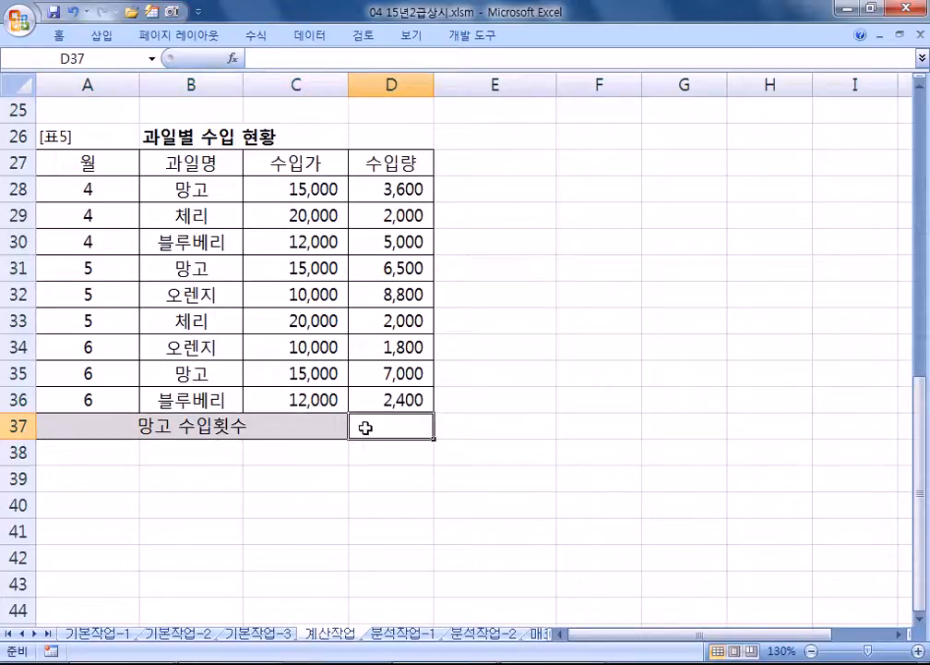
drag(182, 166, 184, 190)
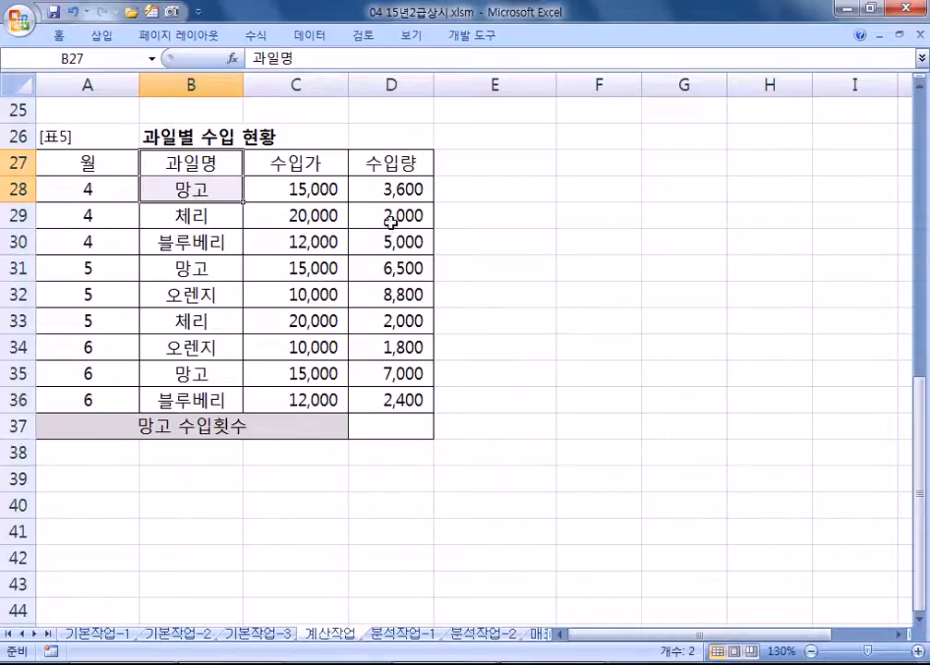
click(383, 479)
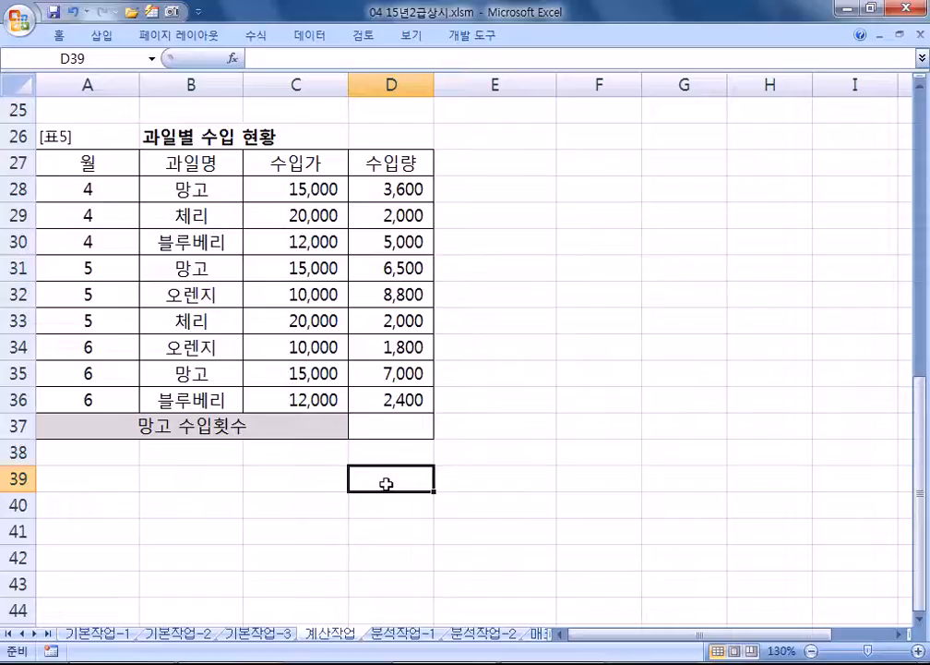
drag(207, 155, 203, 189)
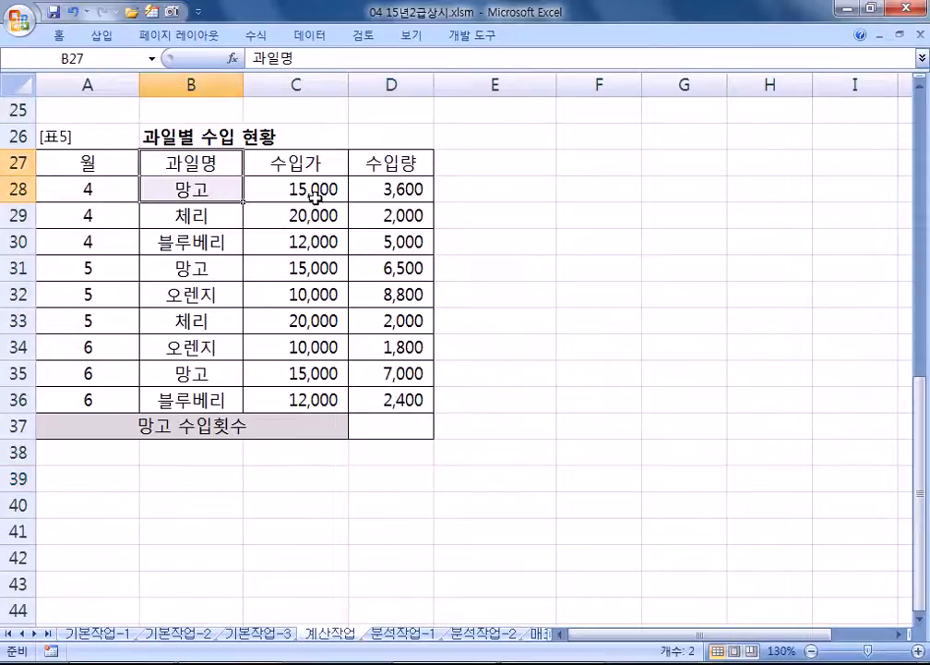
Step: Start a DCOUNT formula in D37 with A27:D36 as the database range
click(395, 422)
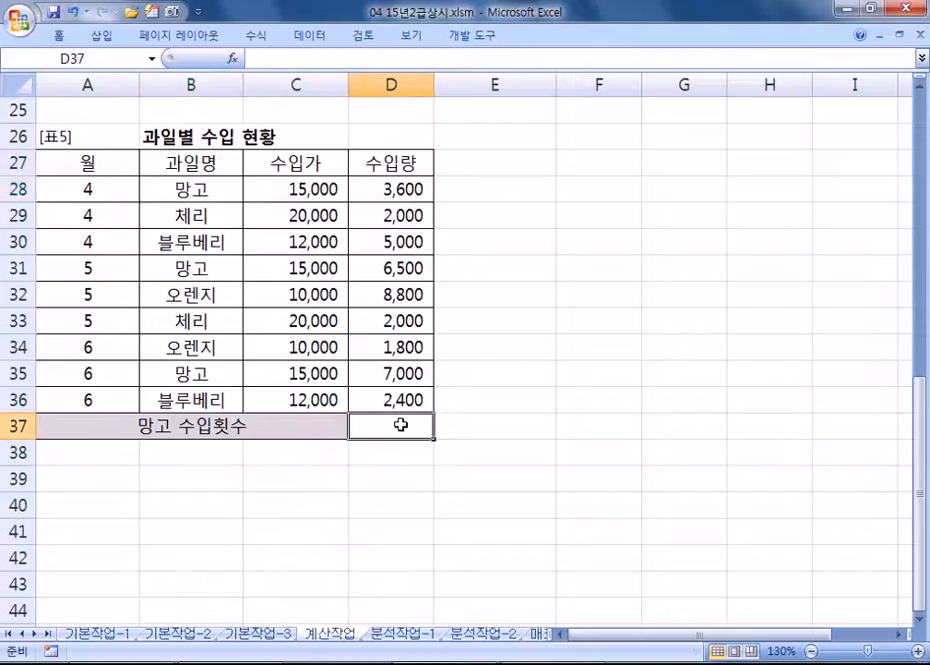
text(=D)
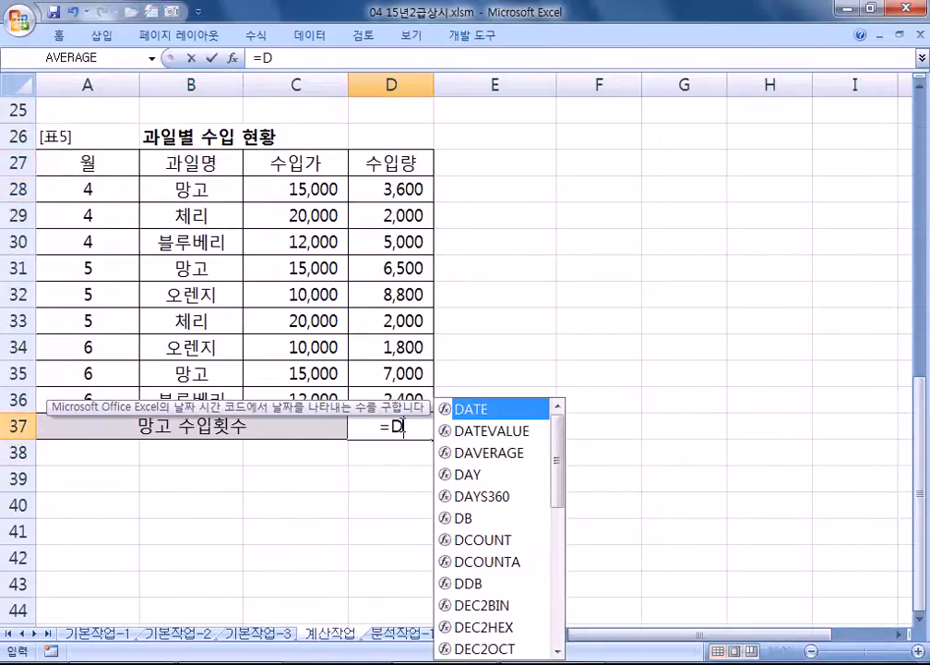
text(COUNT)
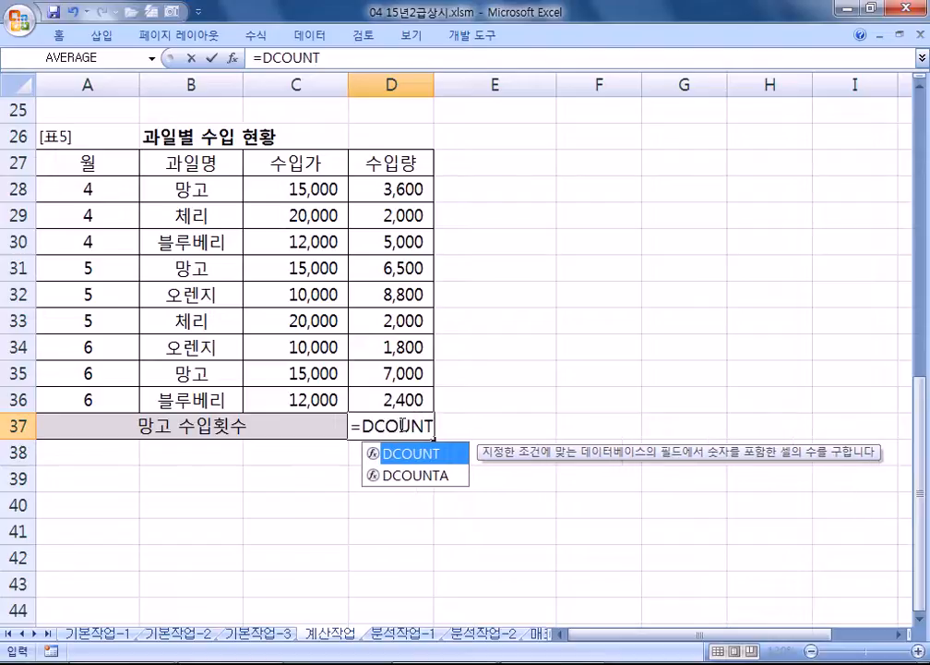
text(()
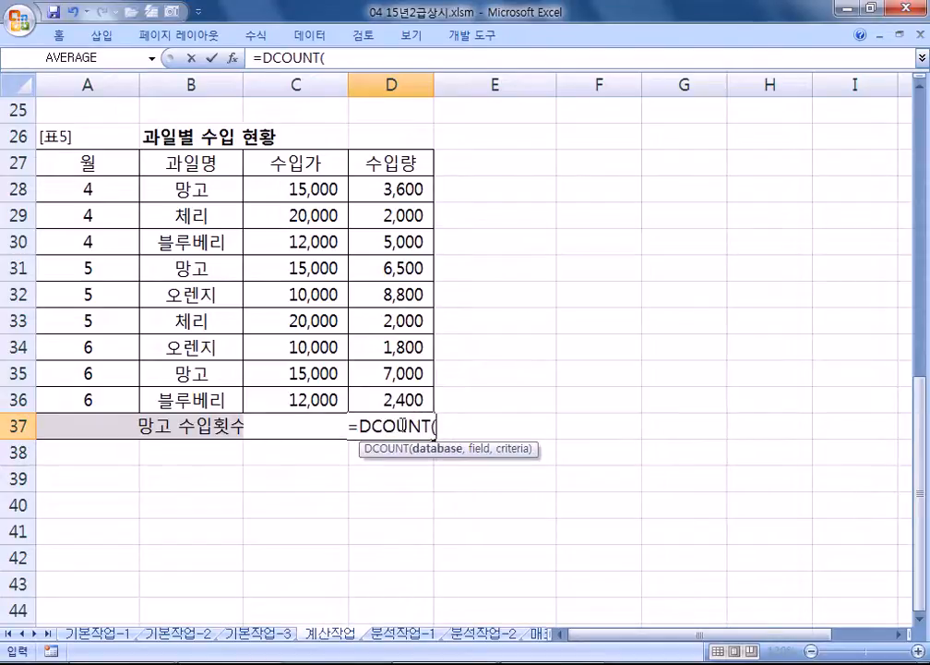
drag(81, 168, 366, 407)
text(,)
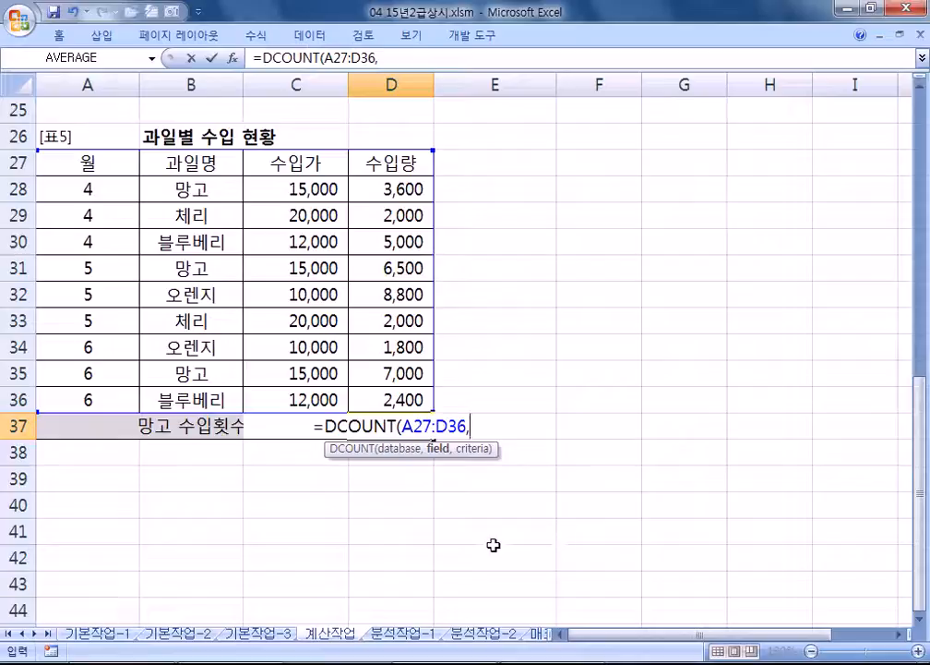
Step: Try the 월, 과일명 and 수입가 headers as the DCOUNT field and settle on the 수입량 header D27
click(406, 164)
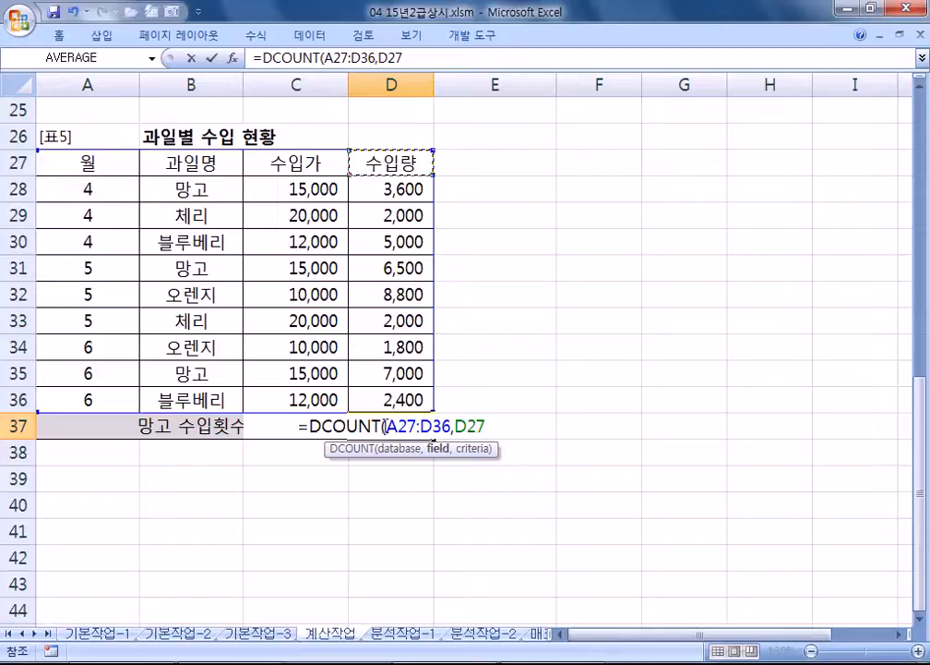
drag(381, 425, 312, 426)
click(494, 428)
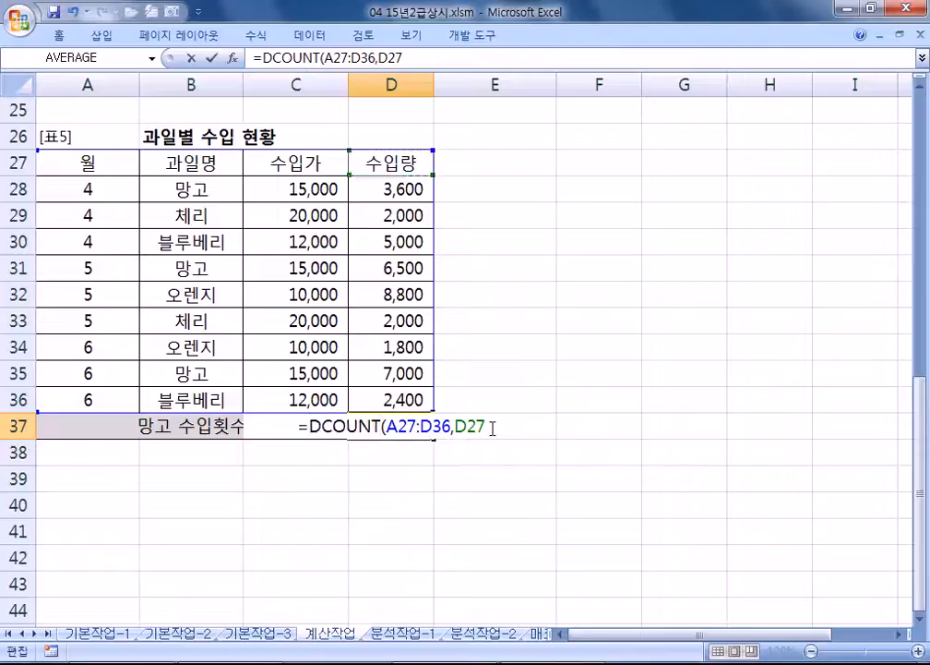
click(98, 164)
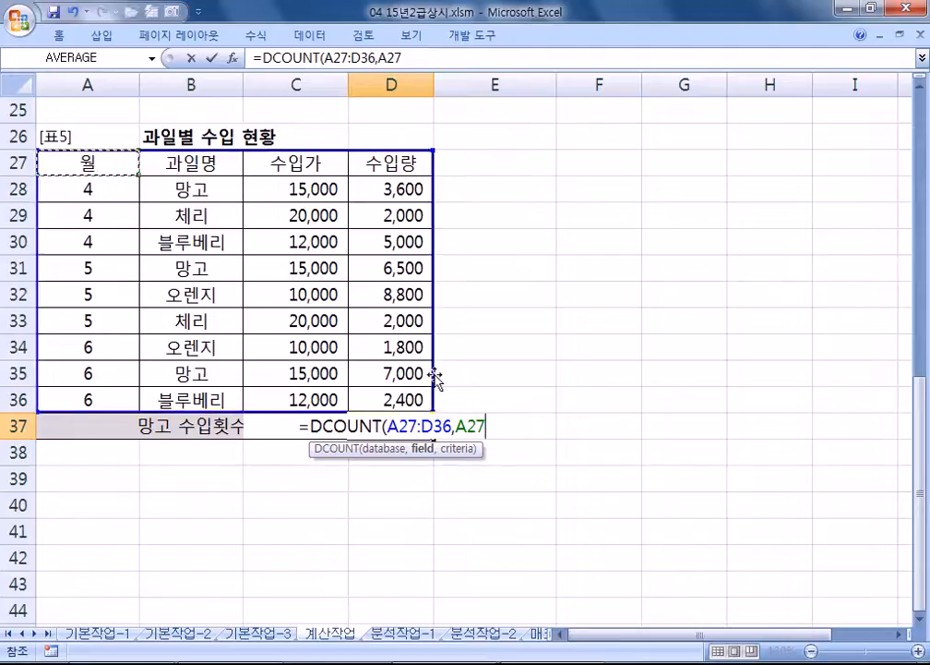
click(191, 157)
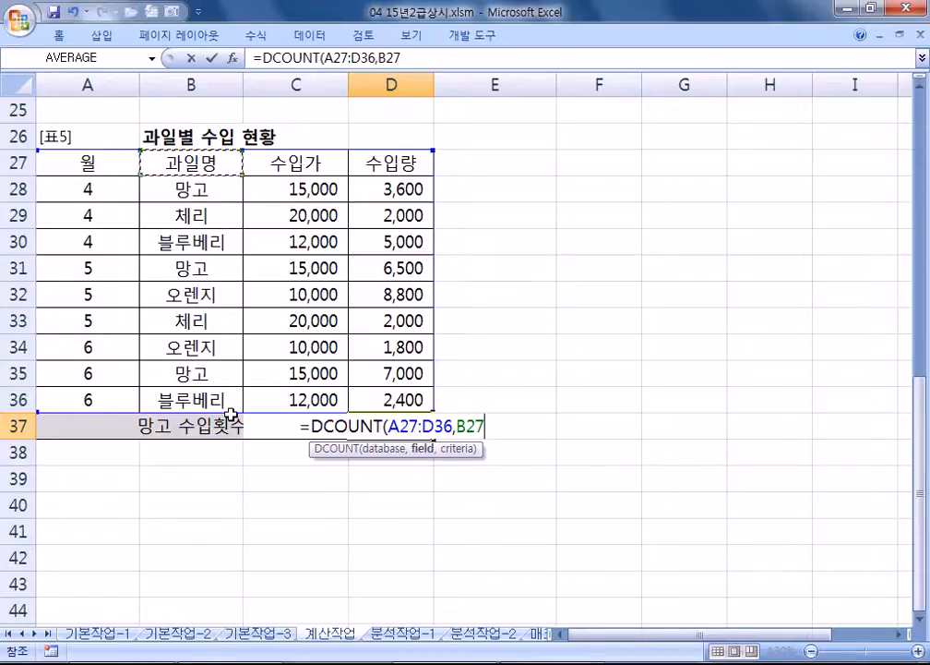
click(104, 164)
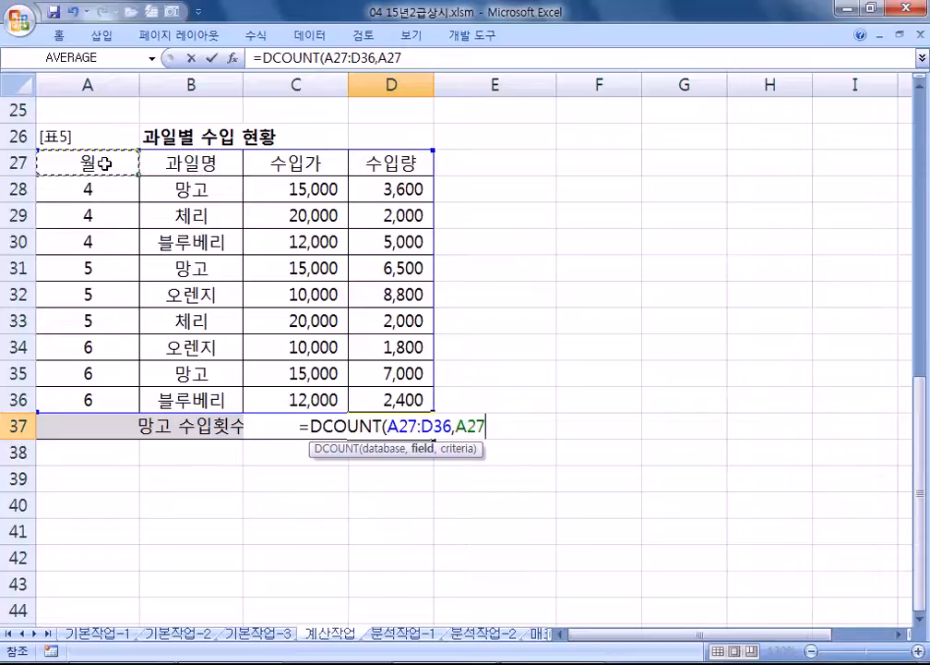
click(294, 164)
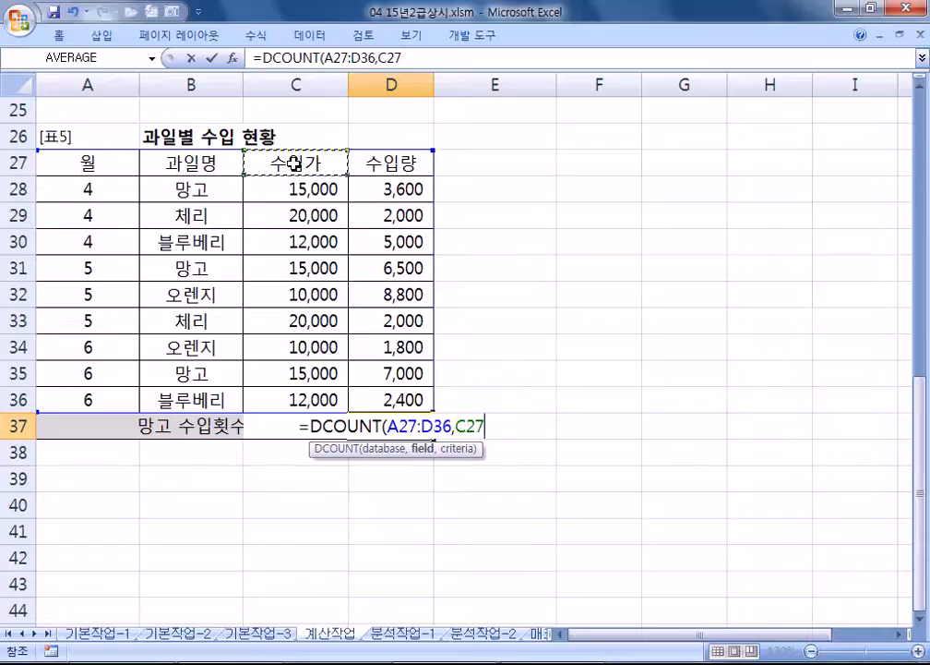
click(380, 160)
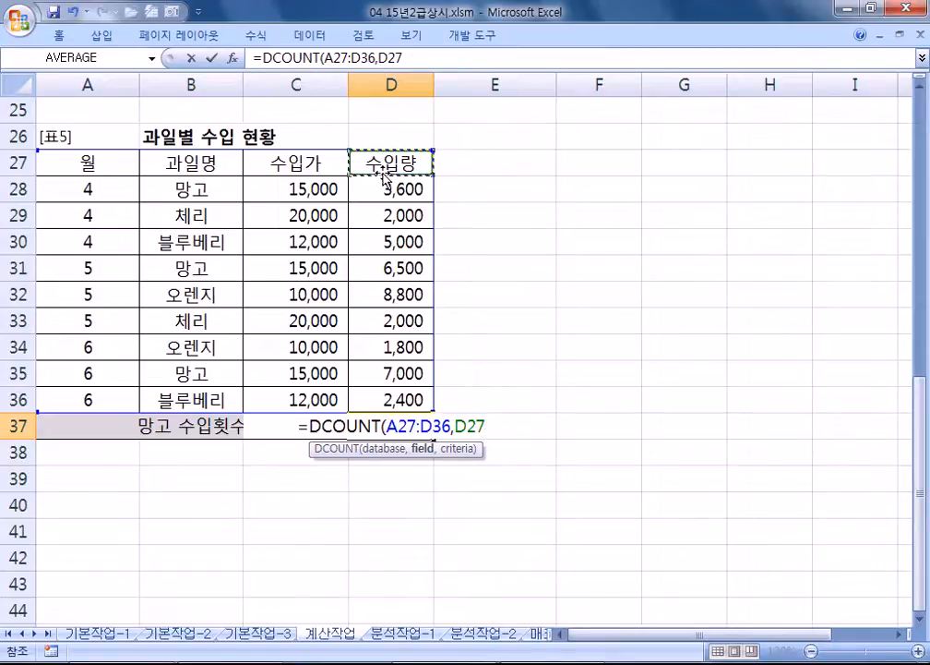
Step: Use B27:B28 as the DCOUNT criteria, append &"회" and enter the D37 formula
text(,)
drag(188, 162, 221, 196)
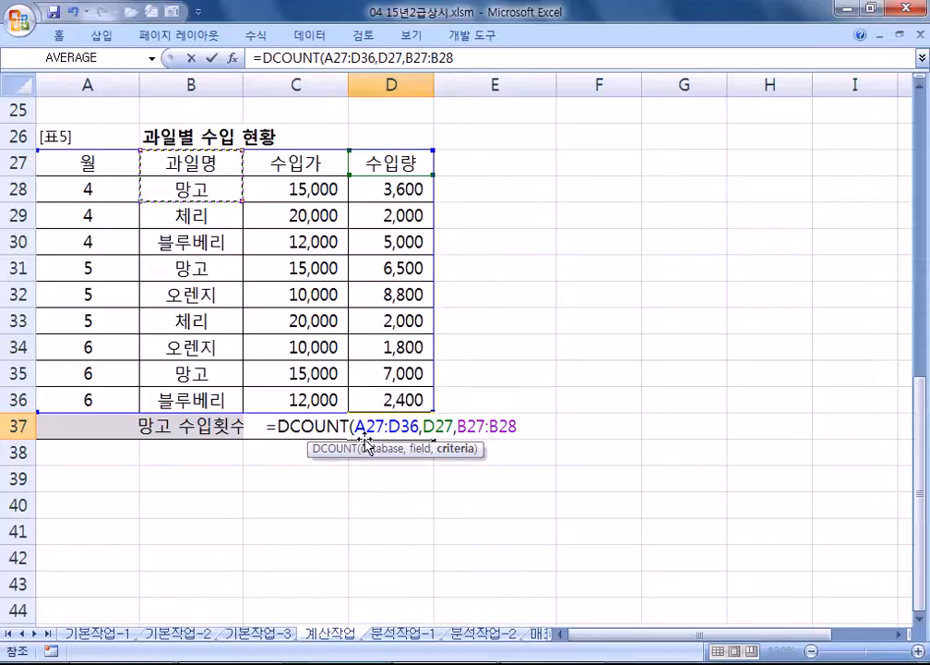
text())
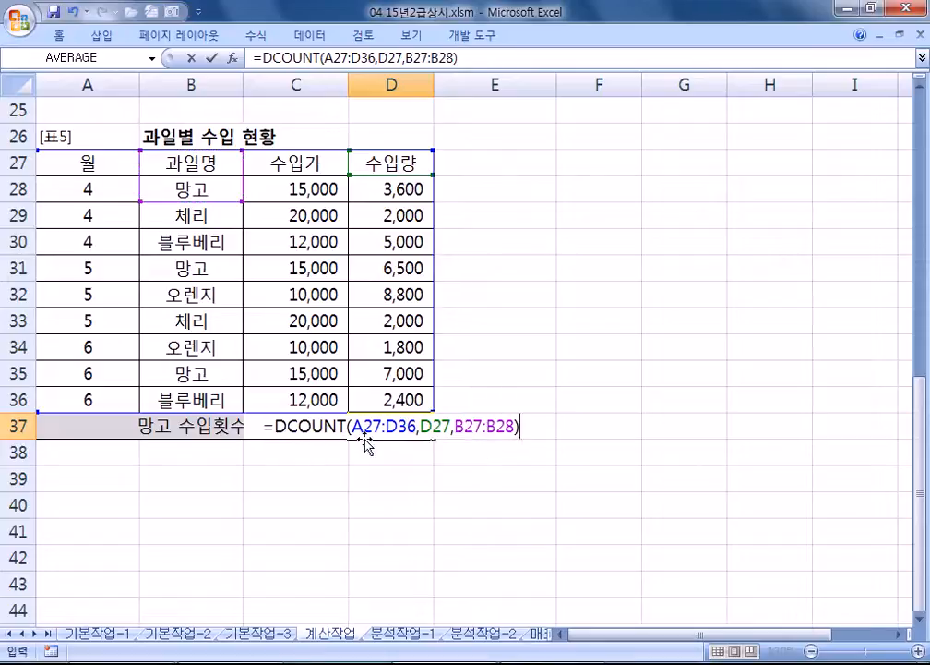
text(&"회")
key(Return)
Step: Change the field argument of the DCOUNT formula in D37 to C27
key(Up)
key(F2)
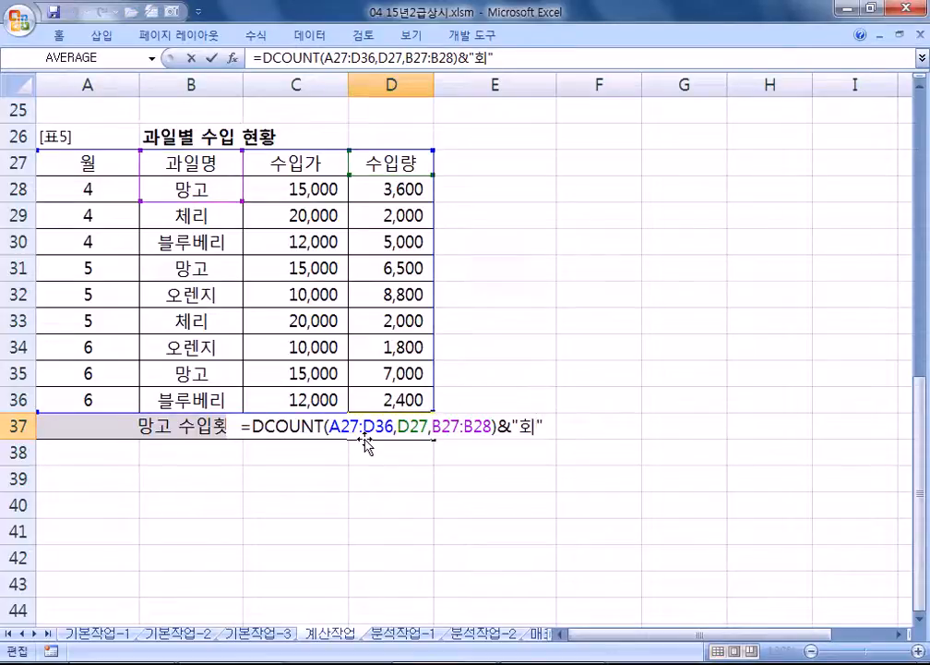
key(Left)
key(Left)
key(Left)
key(Left)
key(Left)
key(Left)
key(Left)
key(Left)
key(Left)
key(Left)
key(Left)
key(Left)
key(Left)
key(Left)
key(Left)
key(shift+Right)
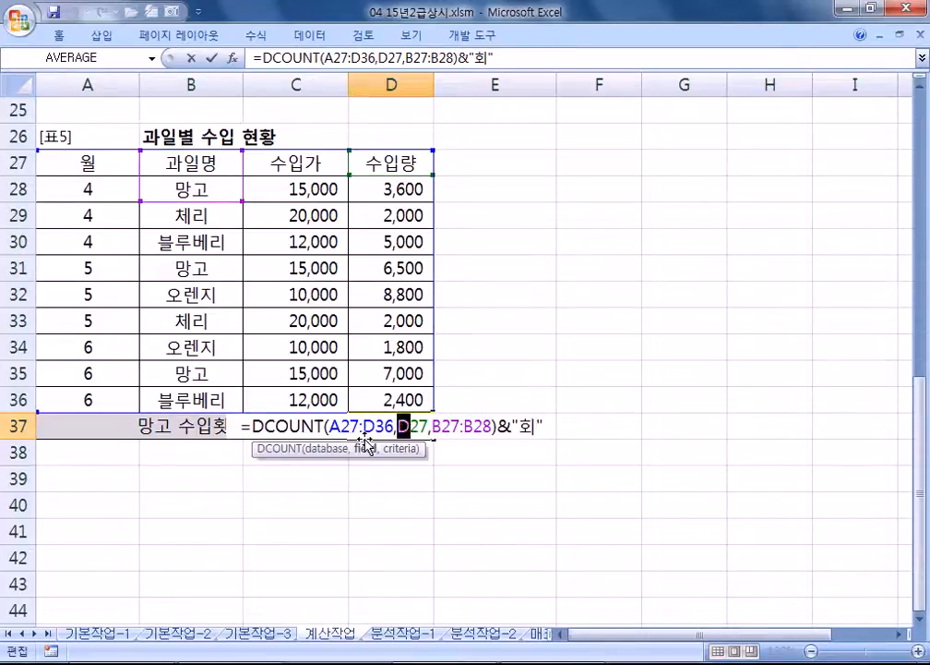
text(C)
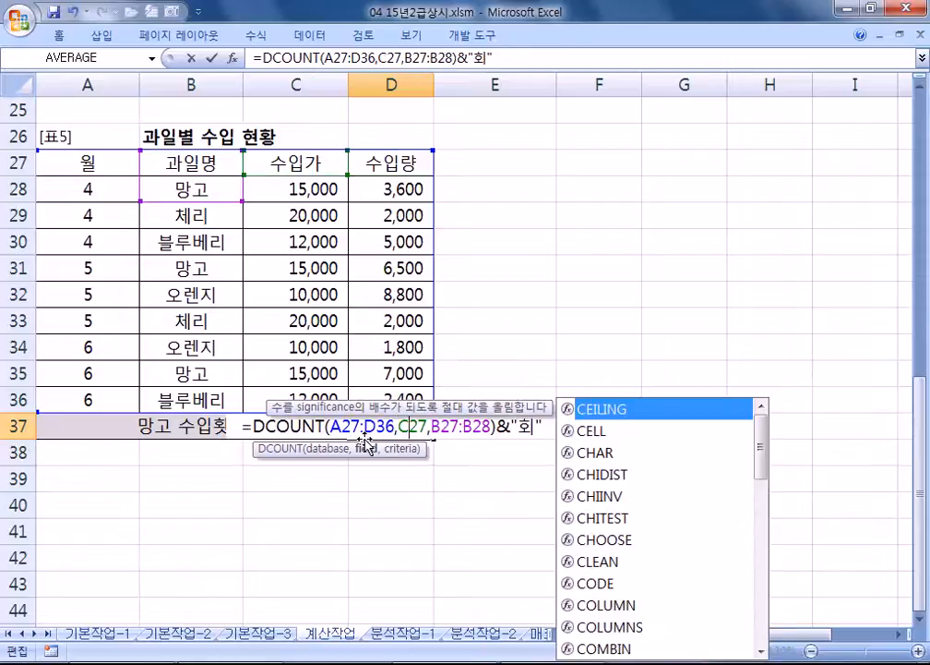
key(Return)
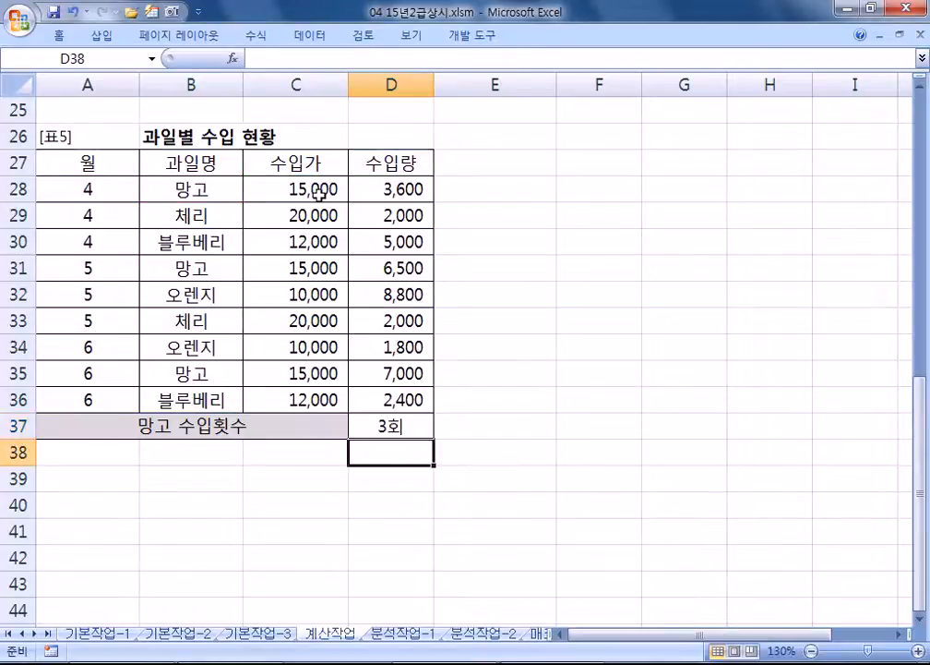
Step: Fill the three 망고 rows of 표5, A28:D28, A31:D31 and A35:D35, with yellow
click(312, 186)
click(113, 187)
drag(113, 187, 369, 188)
ctrl+drag(83, 277, 388, 273)
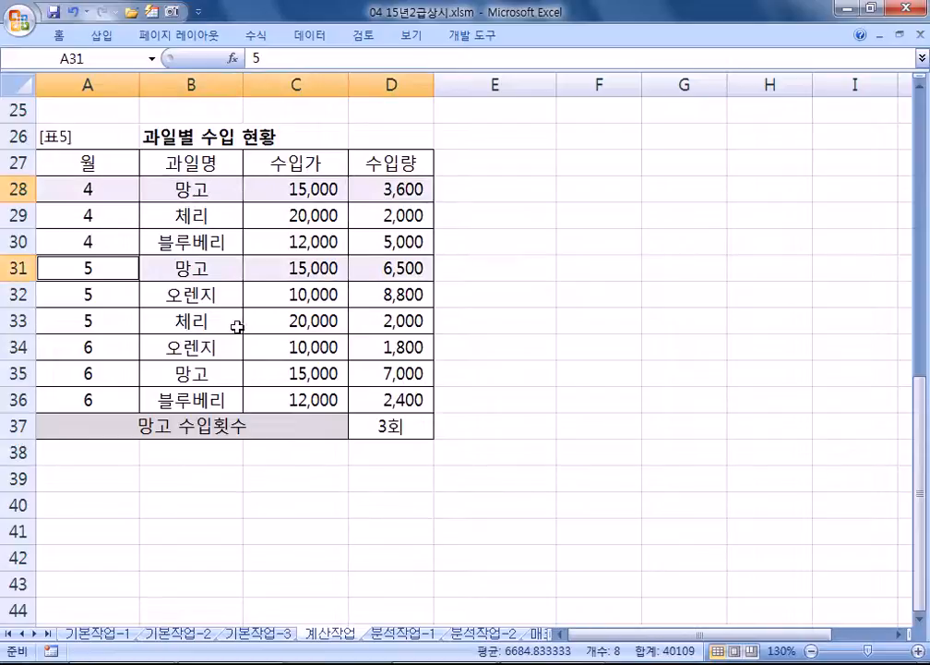
ctrl+drag(91, 373, 388, 373)
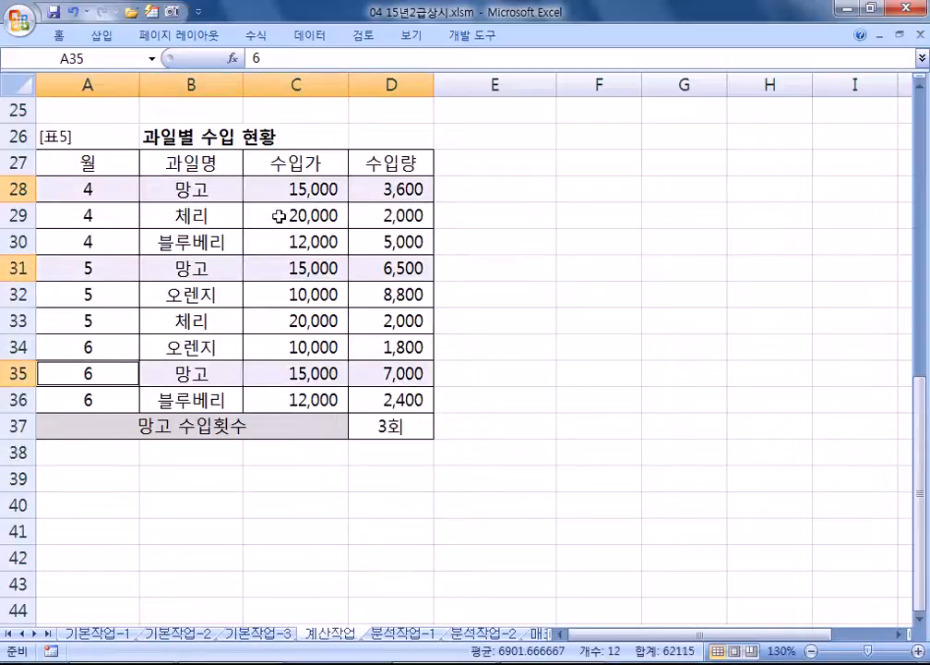
click(58, 35)
click(219, 95)
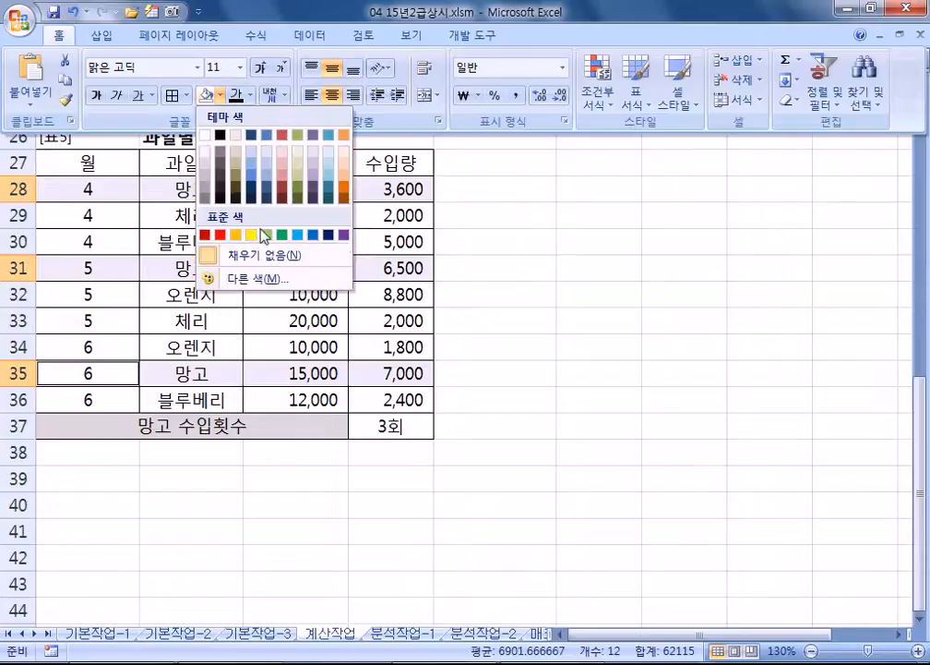
click(203, 234)
click(591, 399)
Step: Examine the 수입량 and 수입가 cells of the yellow 망고 rows and the formula in D37
click(372, 268)
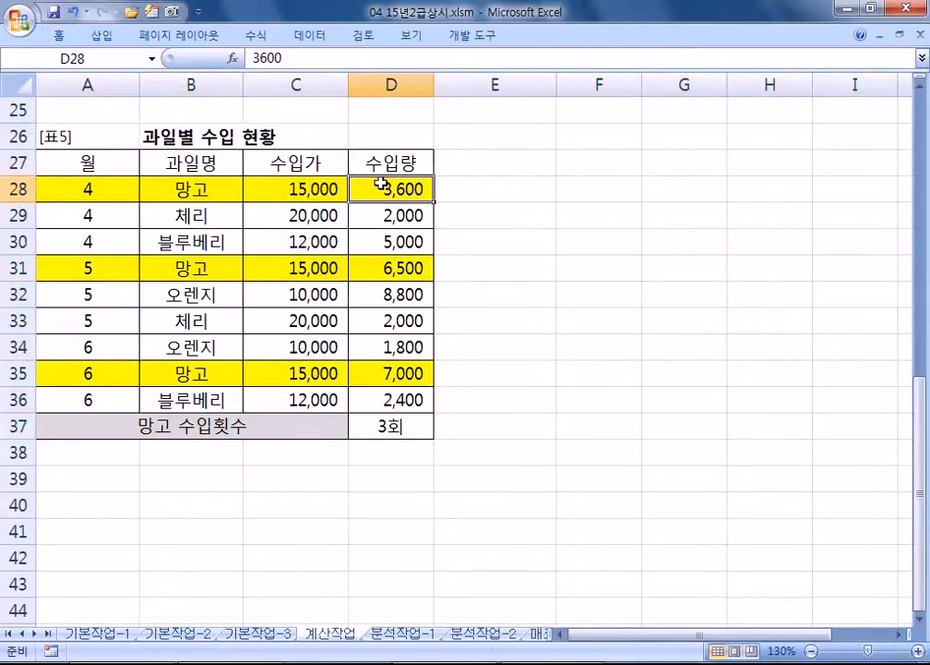
click(368, 380)
click(378, 417)
double_click(377, 417)
key(Escape)
click(293, 189)
click(287, 263)
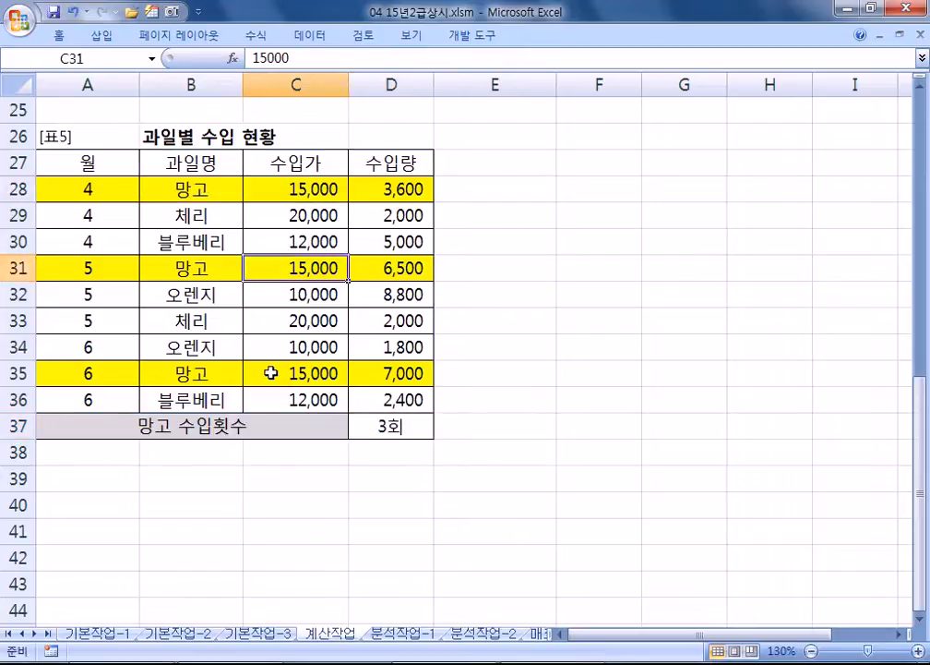
click(269, 371)
Step: Change the field argument of the DCOUNT formula in D37 to the 월 header A27
double_click(399, 426)
drag(398, 426, 408, 426)
text(A27:D36,A27,B27:B28)&"회)
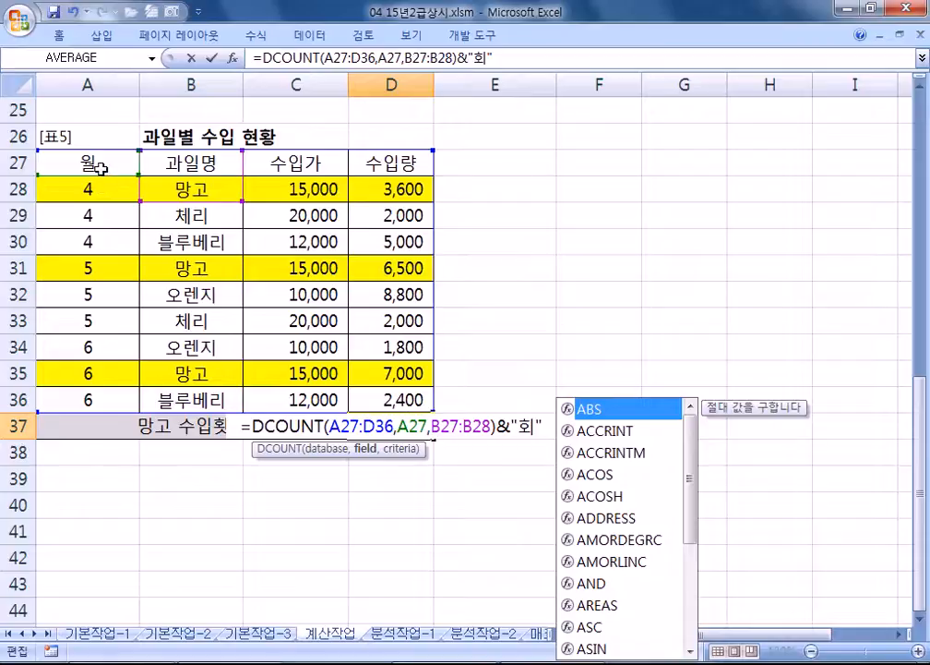
key(Return)
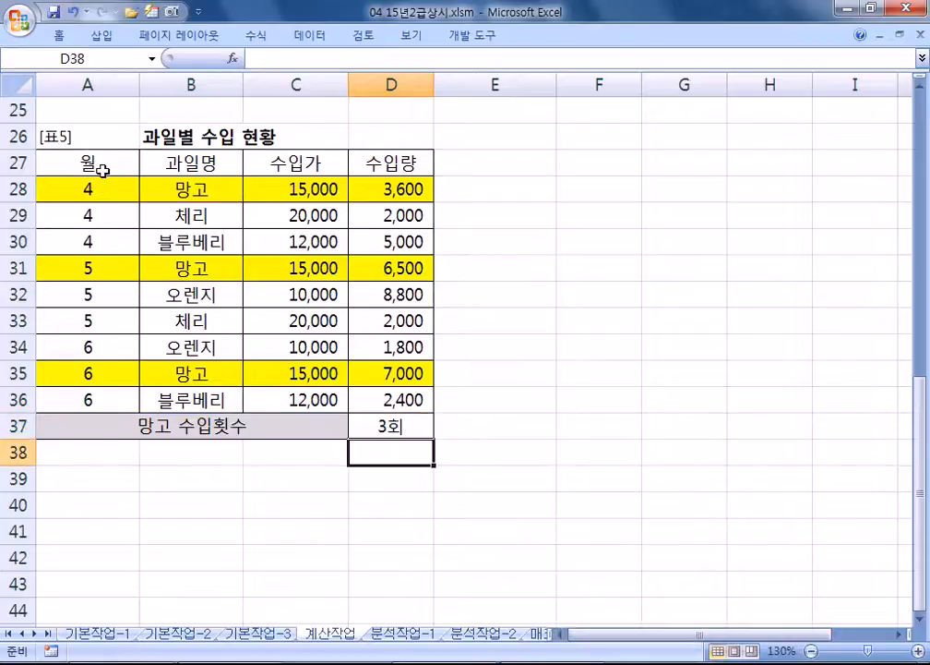
Step: Change the field argument of the DCOUNT formula in D37 to B27
click(84, 189)
click(79, 268)
click(83, 372)
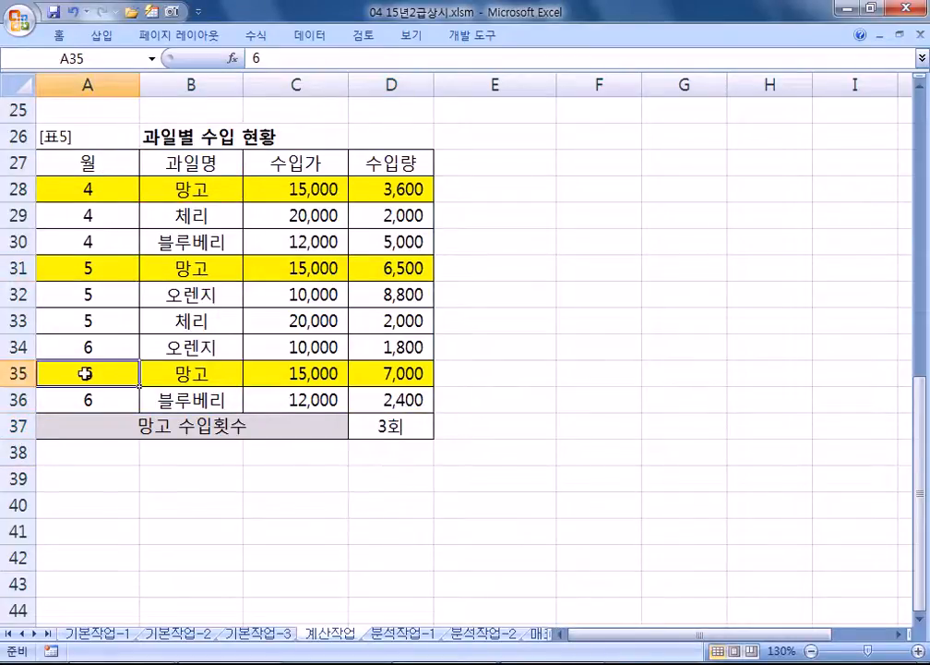
double_click(373, 431)
drag(375, 429, 410, 429)
text(V27,B27:B28)&"회)
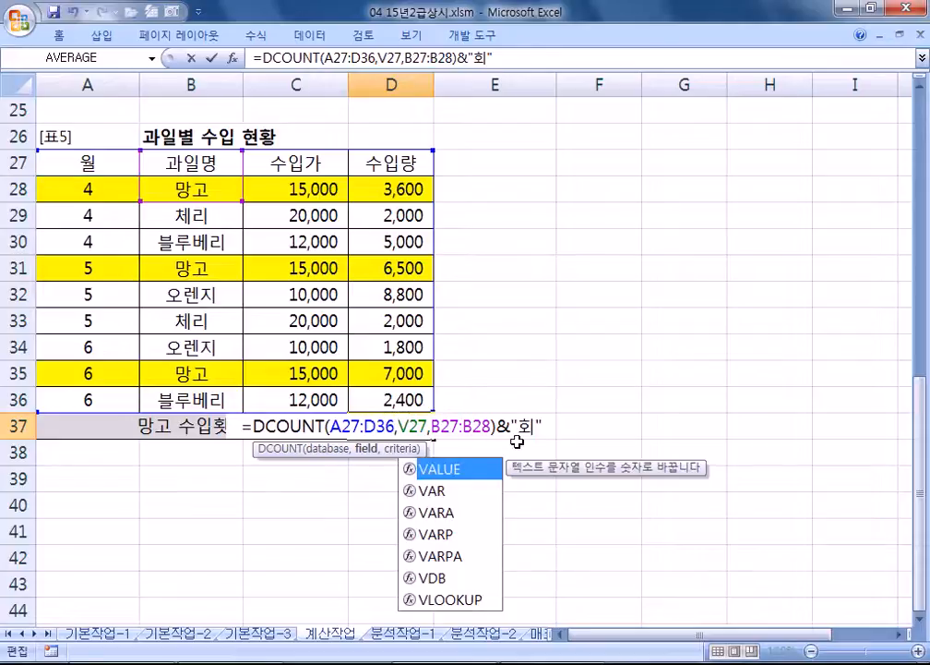
key(BackSpace)
text(B)
key(Return)
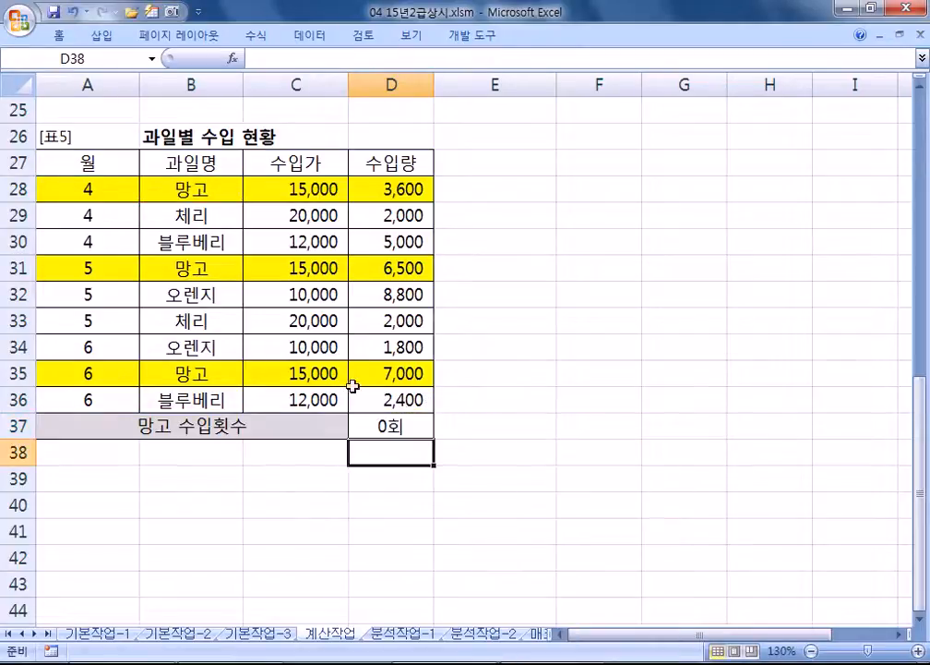
Step: Examine the 망고 entries in the 과일명 column at B28, B31 and B35
click(194, 189)
click(224, 267)
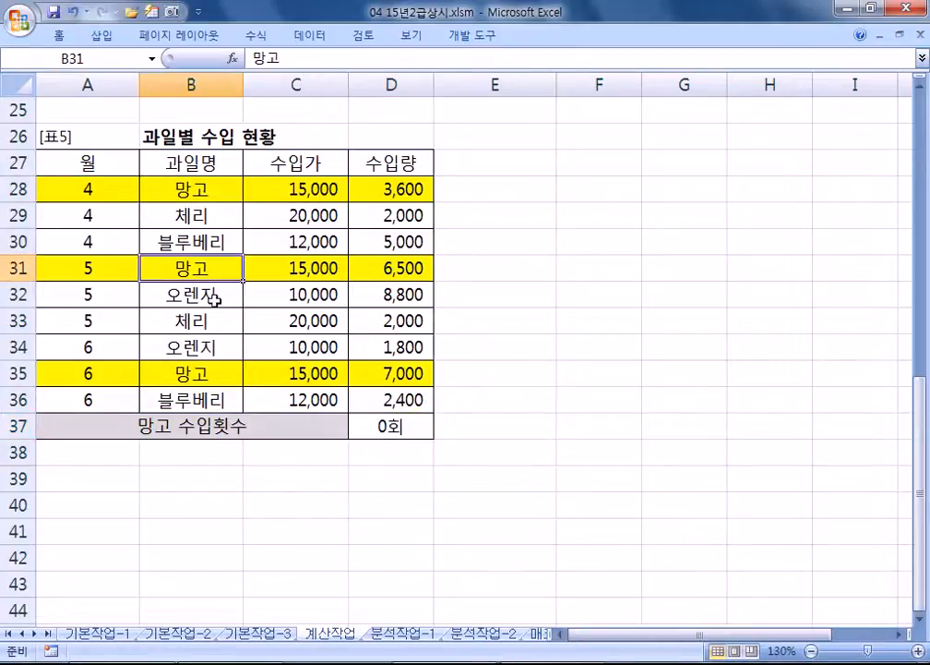
click(202, 372)
click(224, 184)
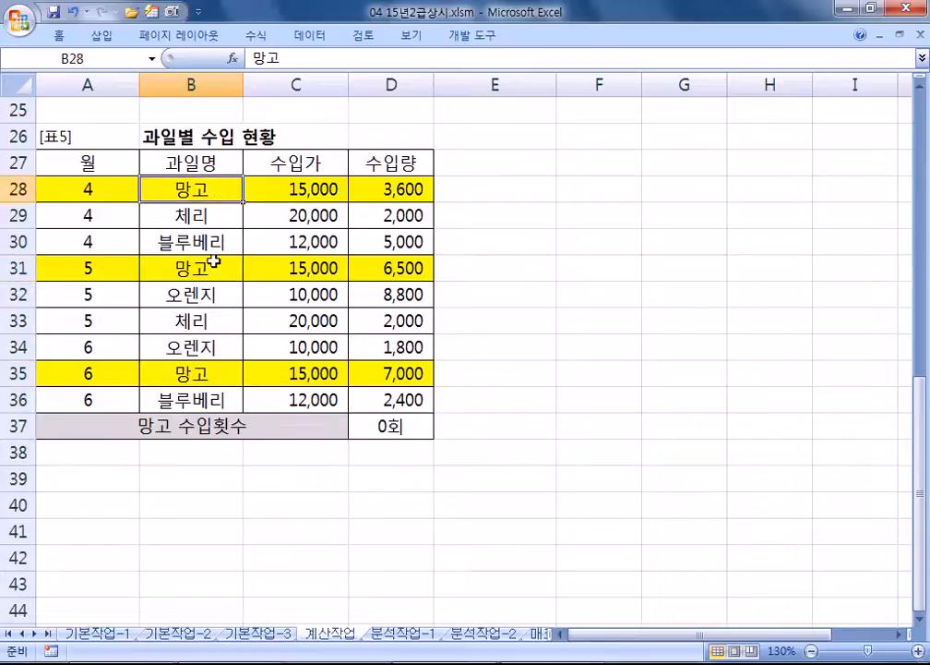
click(214, 266)
Step: Try the DCOUNTA function in place of DCOUNT in the D37 formula
click(413, 430)
double_click(414, 431)
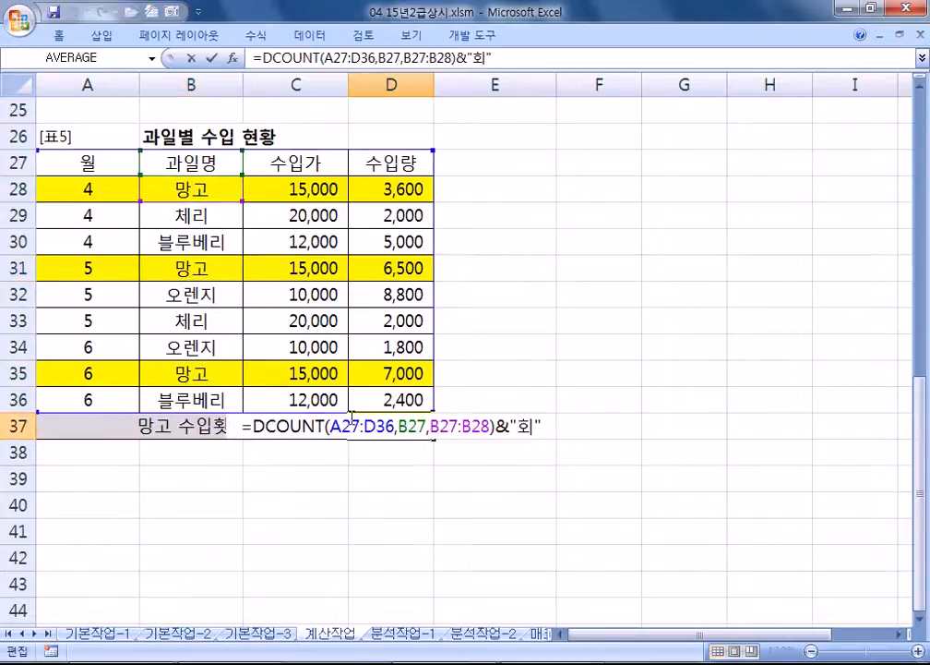
click(321, 425)
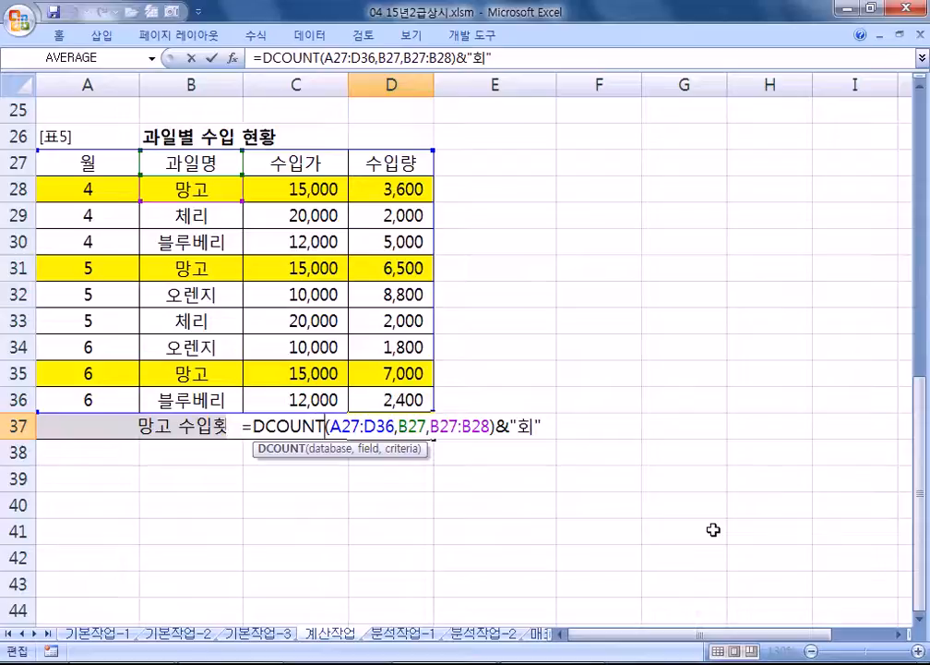
text(A)
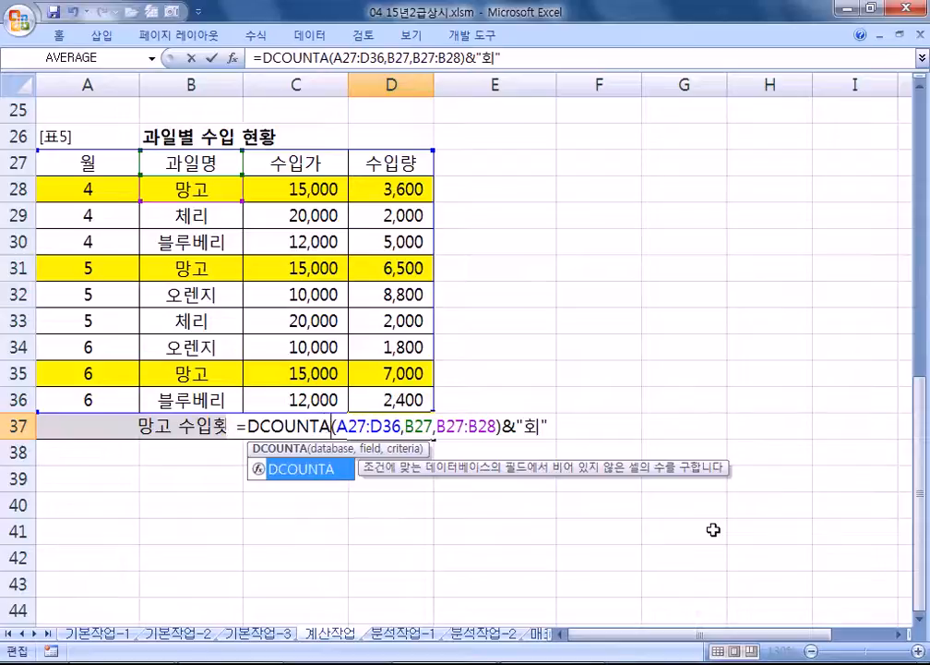
key(BackSpace)
Step: Set the field argument of the DCOUNT formula in D37 to D27 after trying A27 and C27
key(Right)
key(Right)
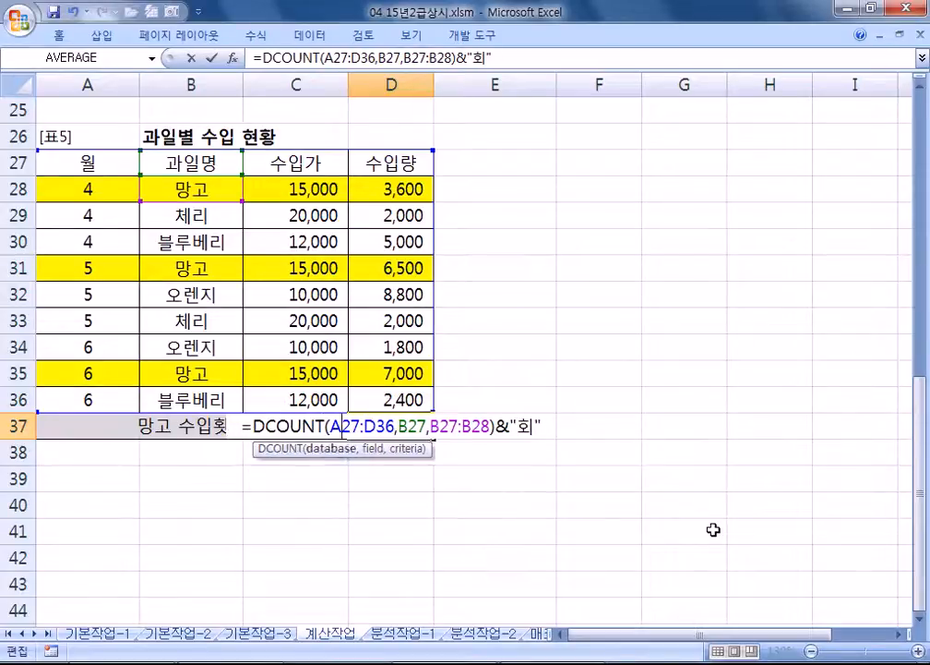
key(Right)
key(Right)
key(Right)
key(Right)
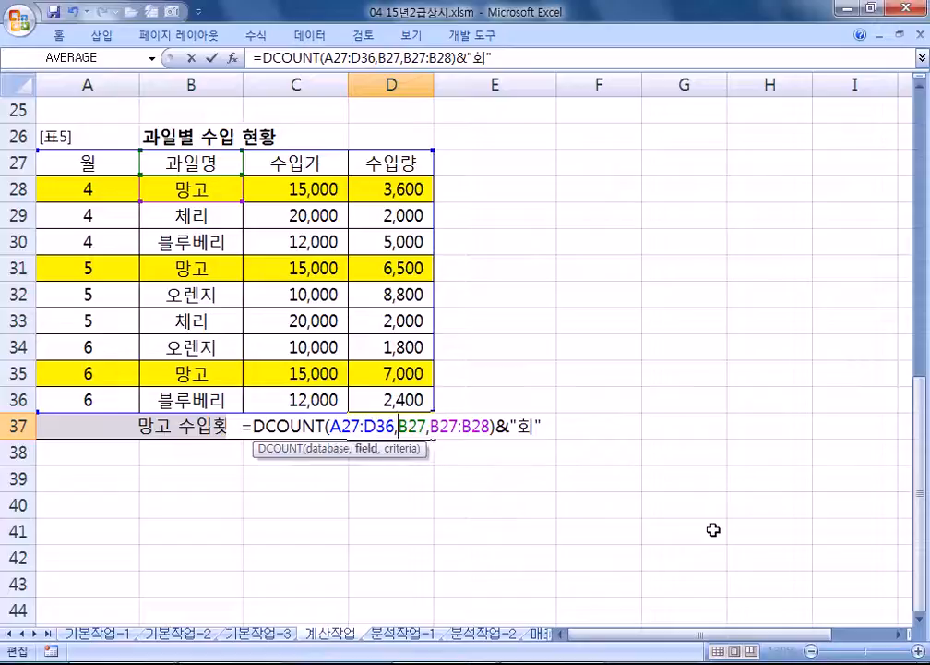
key(Delete)
text(A)
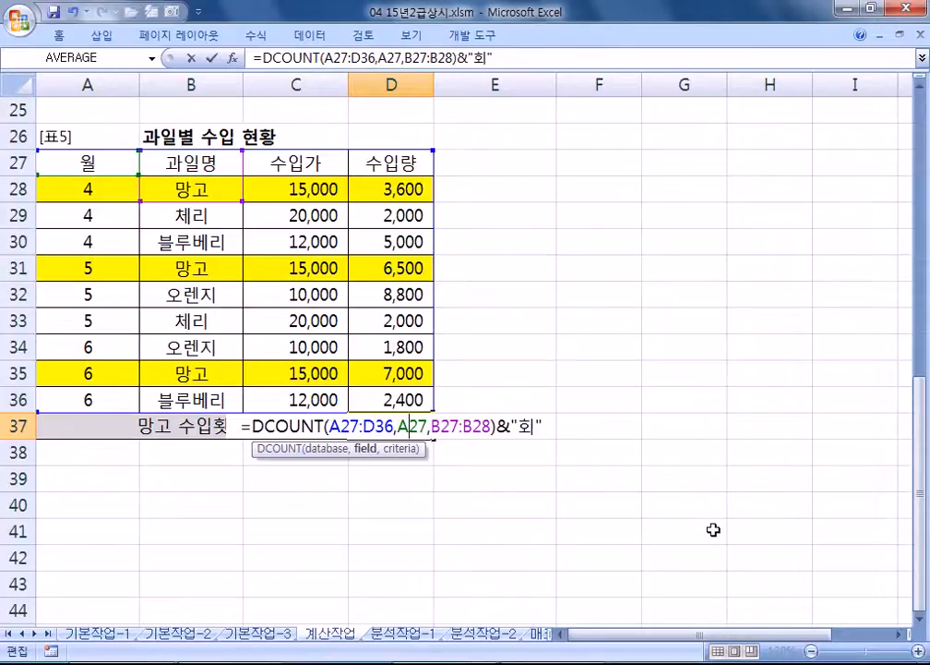
text(B)
key(BackSpace)
text(C)
key(Delete)
text(D)
key(BackSpace)
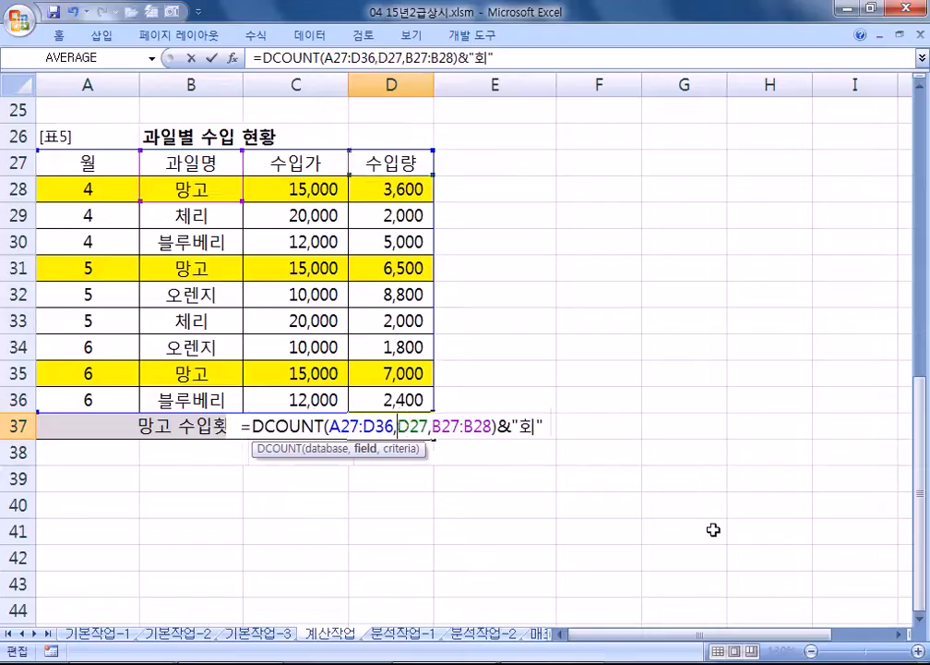
key(Return)
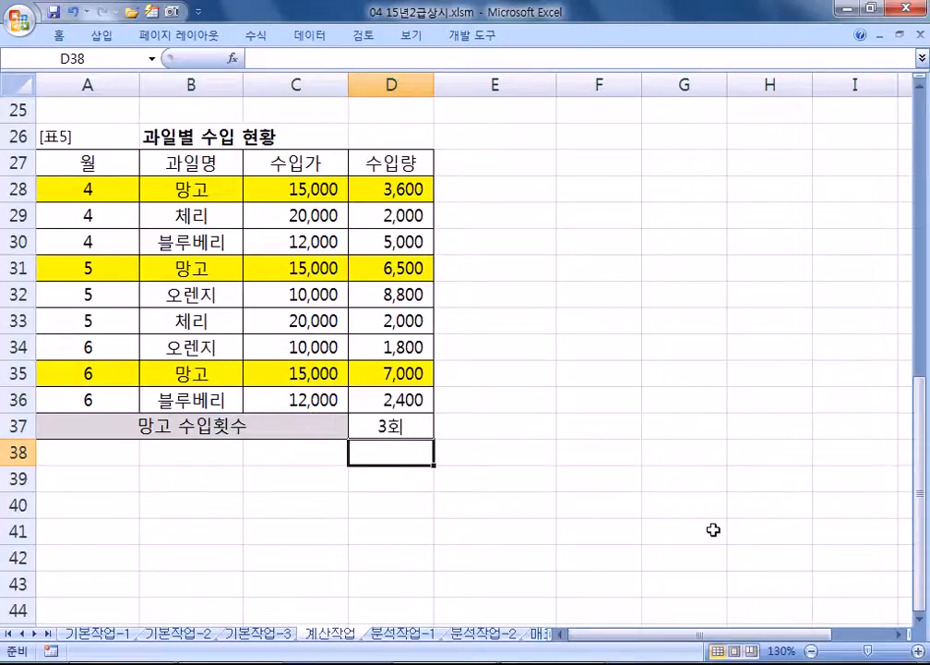
Step: Examine the 월, 과일명, 수입가 and 수입량 headers and the database range A27:D36
key(ctrl+Page_Down)
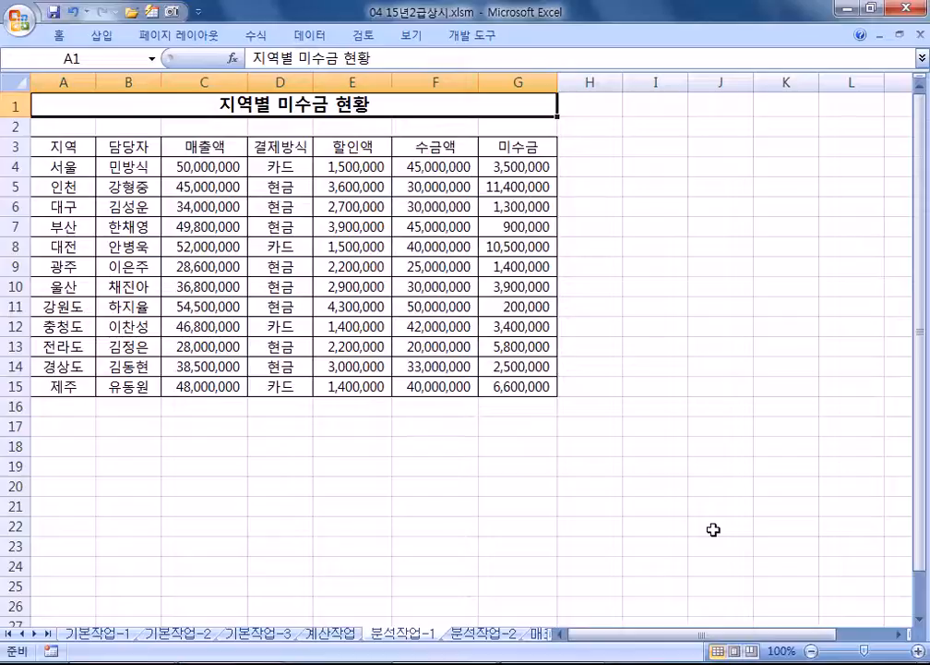
key(ctrl+Page_Up)
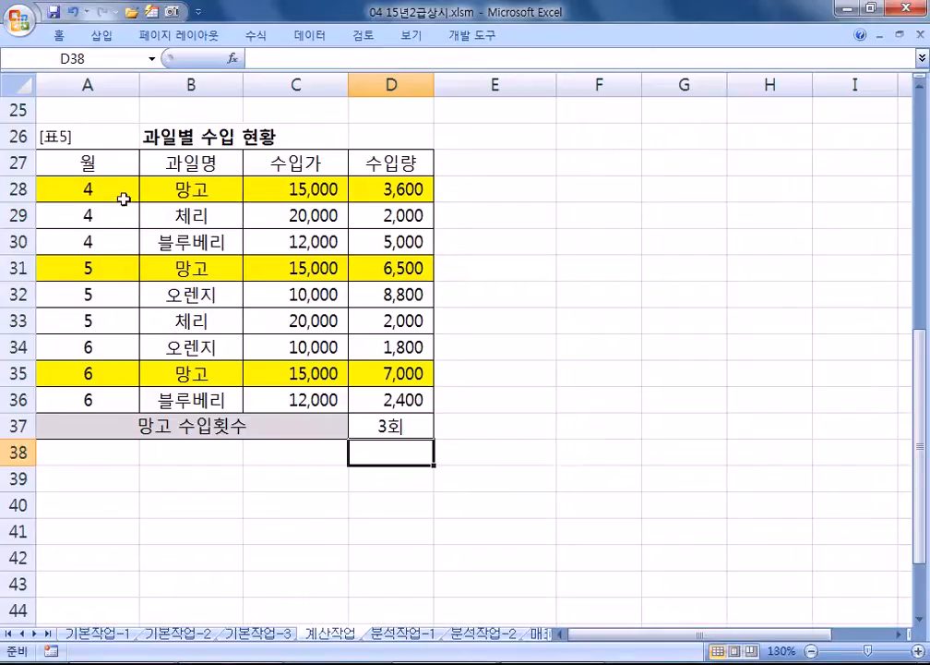
click(102, 163)
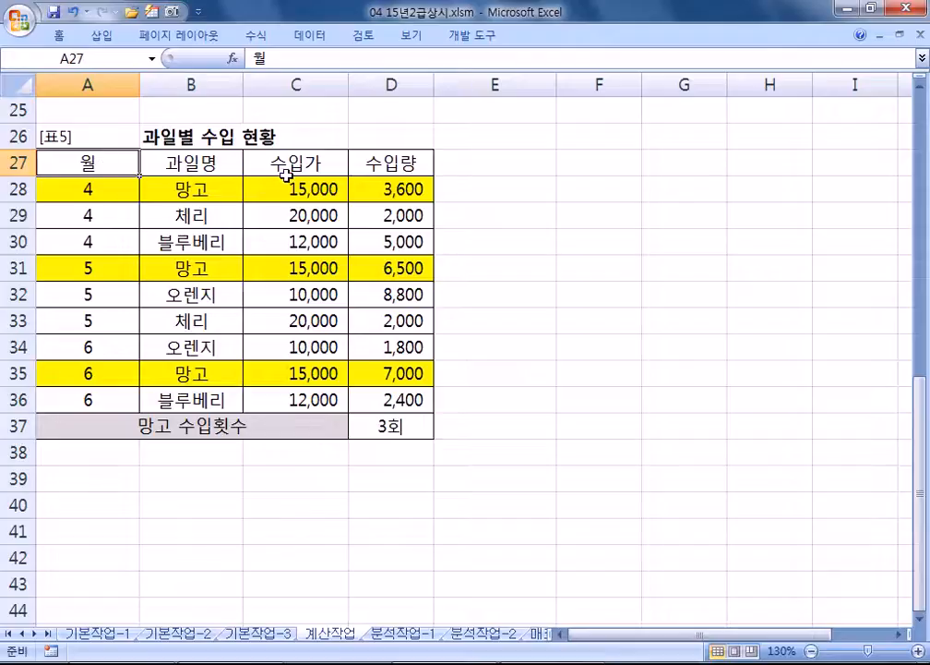
click(334, 166)
click(400, 171)
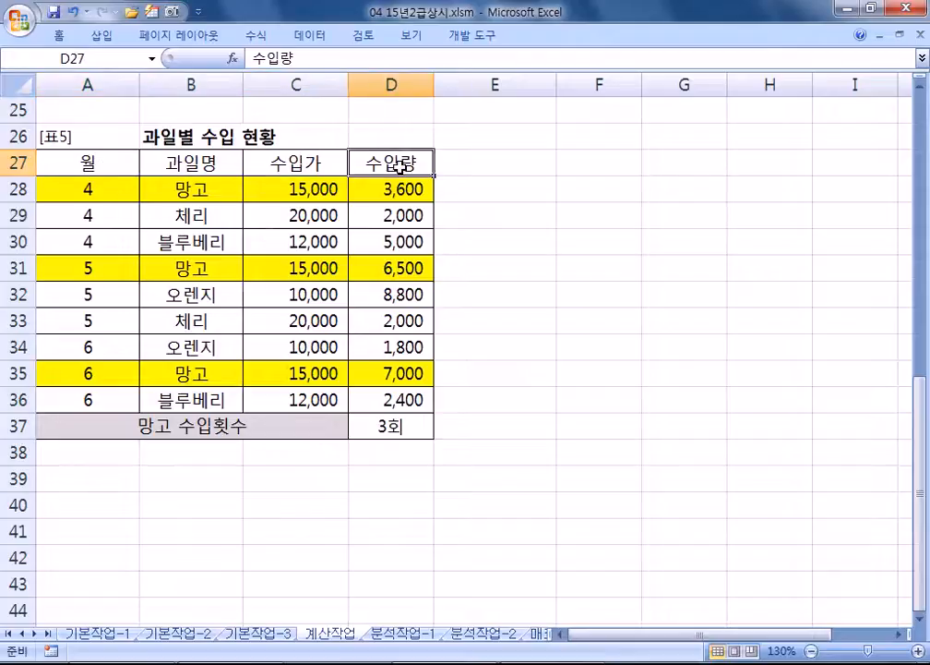
click(108, 169)
click(180, 167)
click(301, 162)
click(394, 167)
drag(110, 166, 375, 405)
click(88, 166)
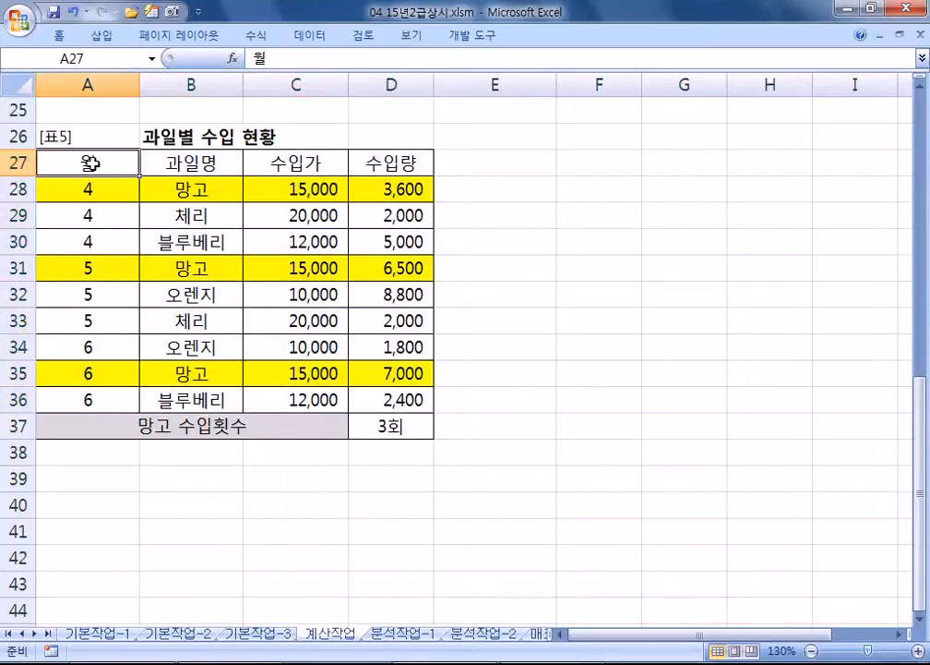
click(183, 156)
click(306, 153)
key(Right)
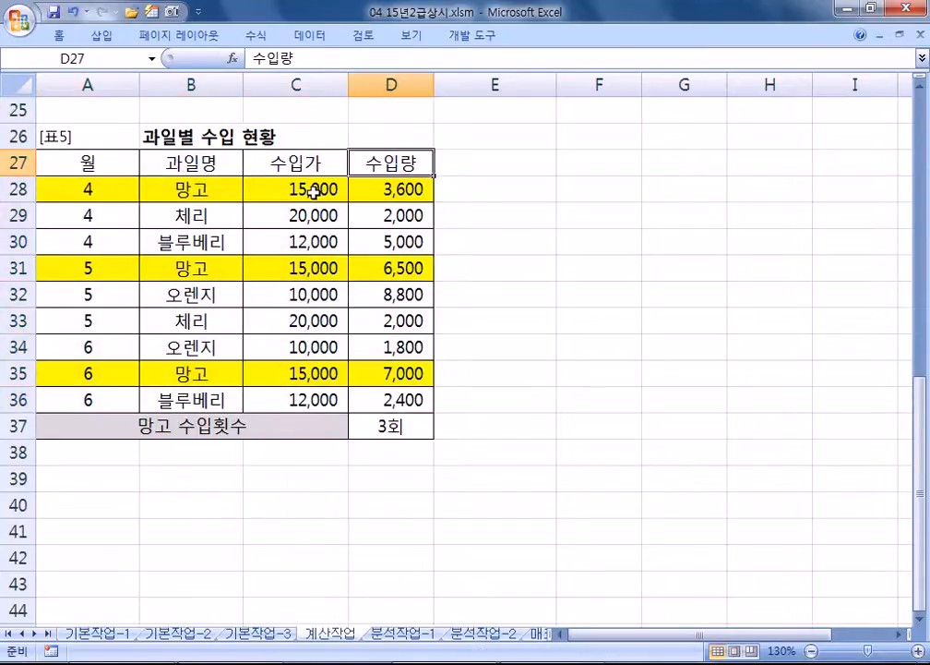
Step: Copy the D37 formula =DCOUNT(A27:D36,D27,B27:B28)&"회" into Notepad below the notes, on three separate lines
key(alt+Tab)
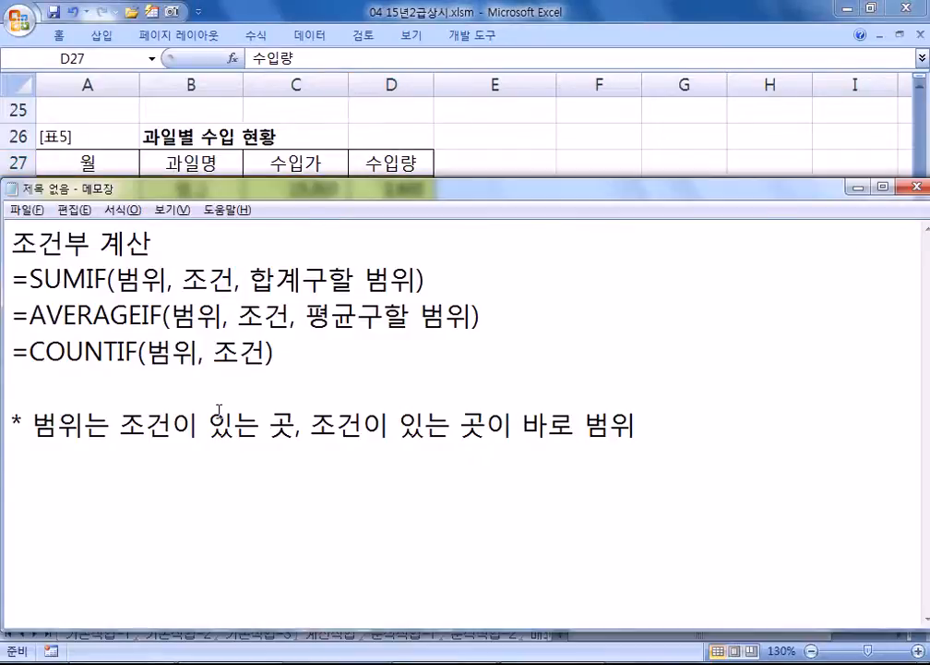
key(alt+Tab)
click(402, 422)
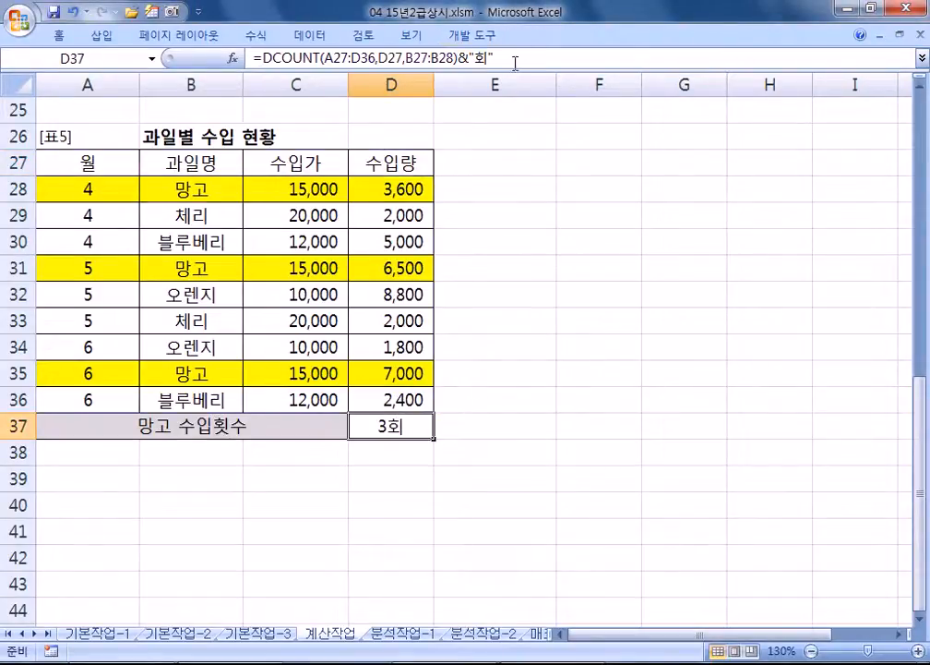
key(F2)
key(alt+Tab)
click(50, 495)
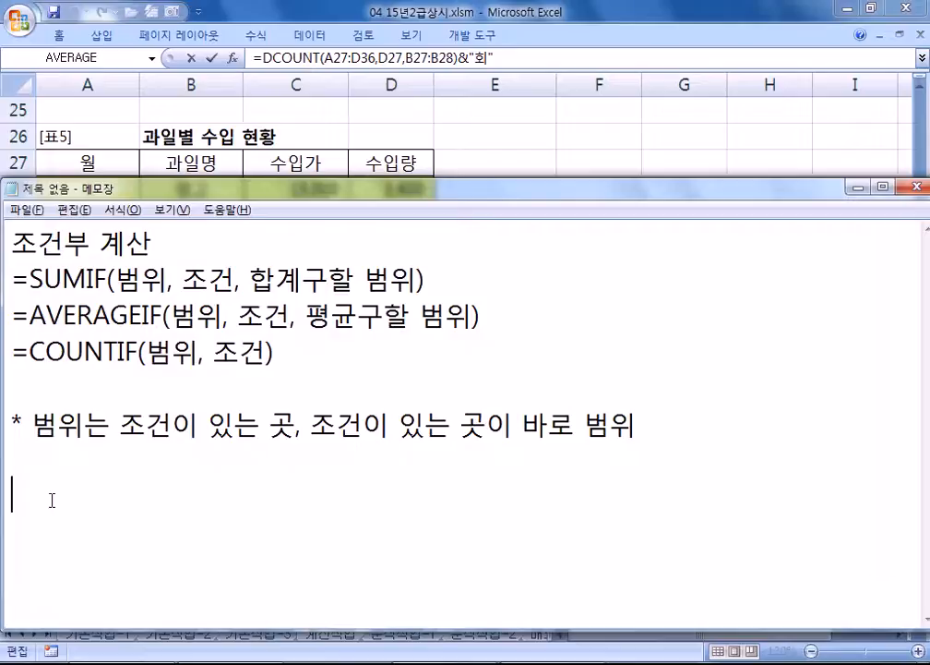
text(=DCOUNT(A27:D36,D27,B27:B28)&"회")
key(Return)
text(=DCOUNT(A27:D36,D27,B27:B28)&"회")
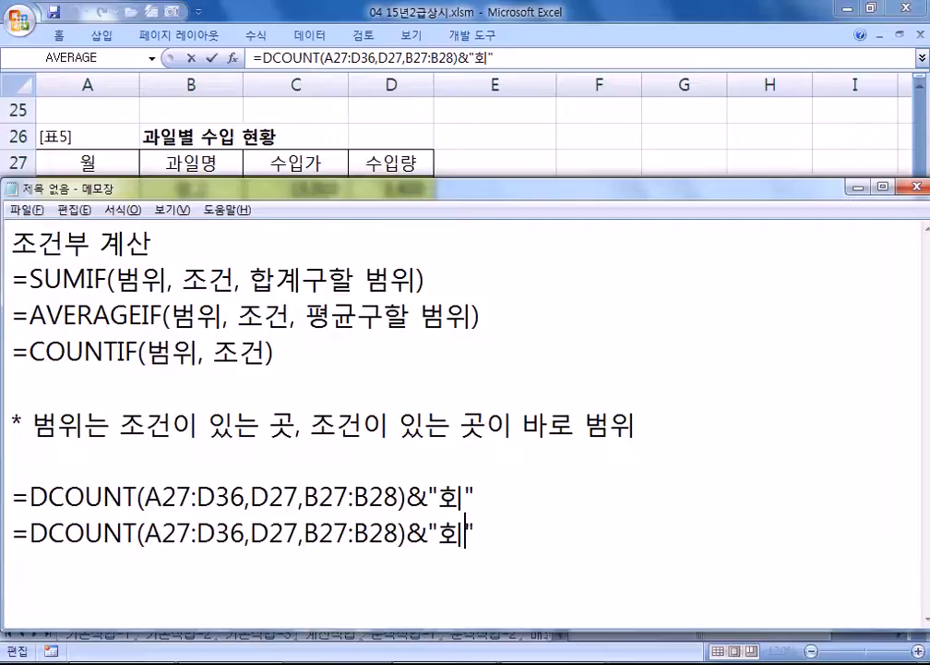
key(Return)
text(=DCOUNT(A27:D36,D27,B27:B28)&"회")
Step: Change the field argument to A27 in the first copied formula and to C27 in the second
key(Left)
key(Left)
key(Left)
key(Left)
key(Left)
key(Left)
key(Left)
key(Left)
key(Left)
key(Left)
key(Left)
key(Left)
key(Up)
key(Left)
key(Left)
key(Left)
key(Up)
key(Left)
text(ㅁ)
key(BackSpace)
key(Hangul)
text(A)
key(Delete)
key(Down)
key(Left)
text(X)
key(Delete)
key(BackSpace)
text(C)
Step: Add another copy of the formula after a blank line, with its field argument set to 1
key(Down)
key(End)
key(Down)
key(Down)
text(=DCOUNT(A27:D36,D27,B27:B28)&"회")
key(Left)
key(Left)
key(Left)
key(Left)
key(Left)
key(Left)
key(Left)
key(Left)
key(Left)
key(Left)
key(Left)
key(Left)
key(Left)
key(Left)
key(Left)
key(Left)
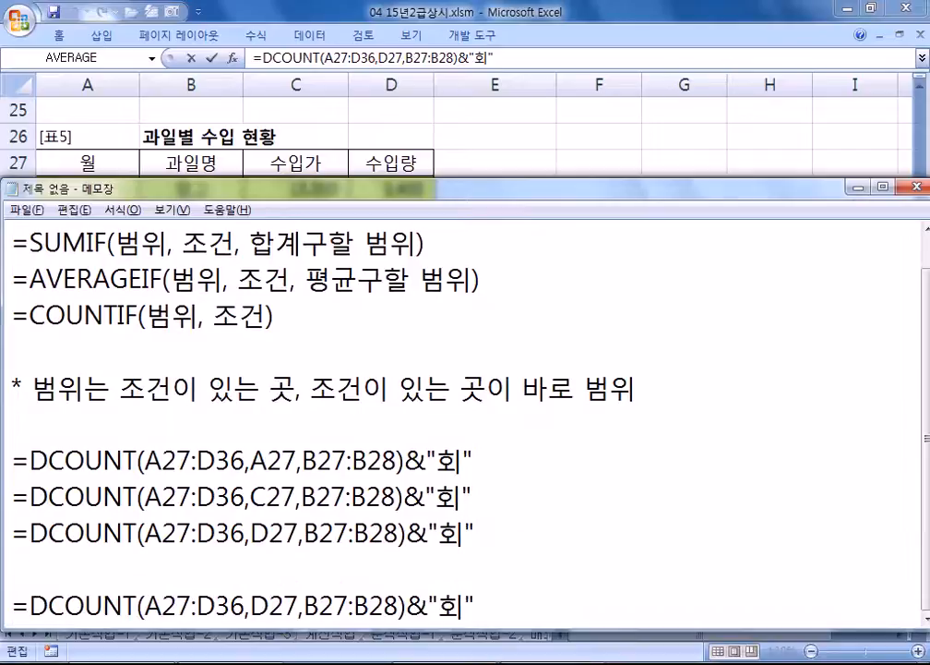
key(Delete)
key(Delete)
text(1)
key(Delete)
key(End)
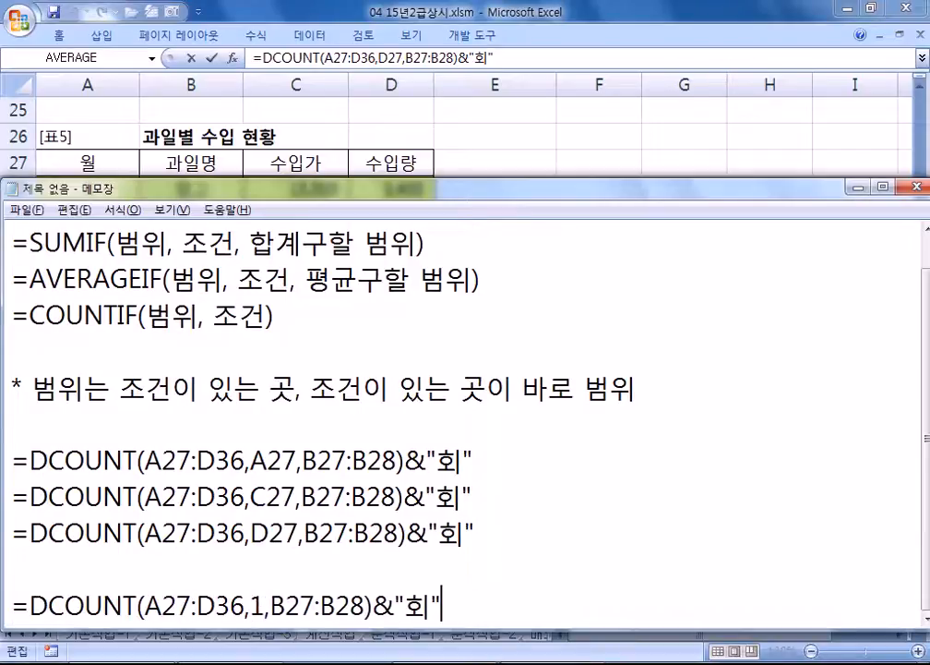
Step: Duplicate the formula =DCOUNT(A27:D36,1,B27:B28)&"회" to get three lines of it
key(Return)
key(shift+Up)
key(ctrl+c)
key(ctrl+v)
key(ctrl+v)
key(ctrl+v)
Step: Change the field argument to 3 in the second duplicated line and to 4 in the third
key(Up)
key(Up)
key(Right)
key(Right)
key(Right)
key(Right)
key(Right)
key(Right)
key(Right)
key(Right)
key(Right)
key(Right)
key(Right)
key(Right)
key(Right)
key(Right)
key(Right)
key(Right)
key(Right)
key(BackSpace)
text(3)
key(Down)
key(Left)
key(Delete)
text(4)
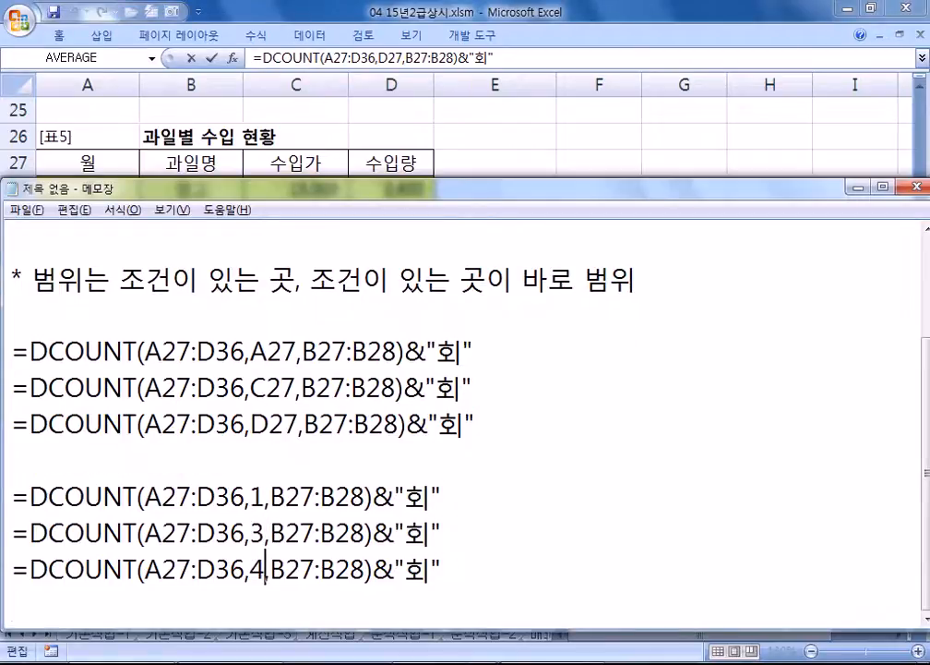
key(Down)
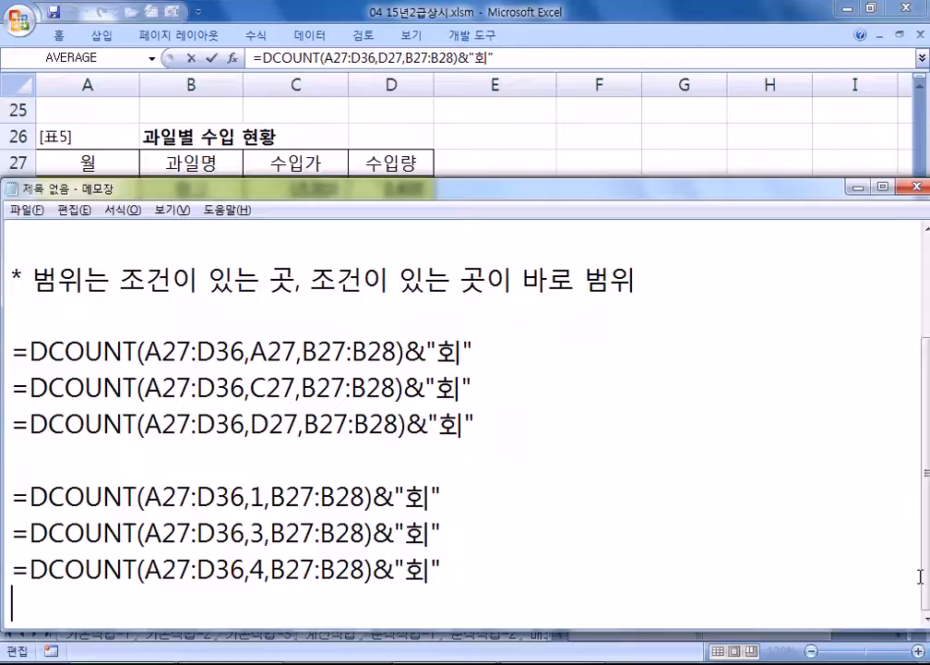
key(Return)
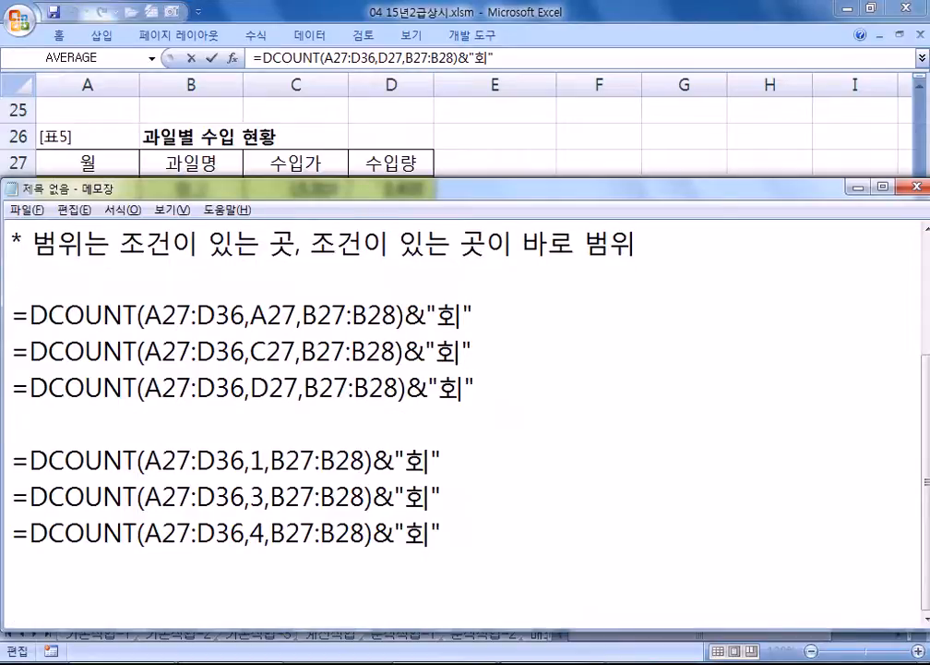
Step: Switch back to Excel and open the 분석작업-1 sheet, leaving the D37 formula unedited
key(alt+Tab)
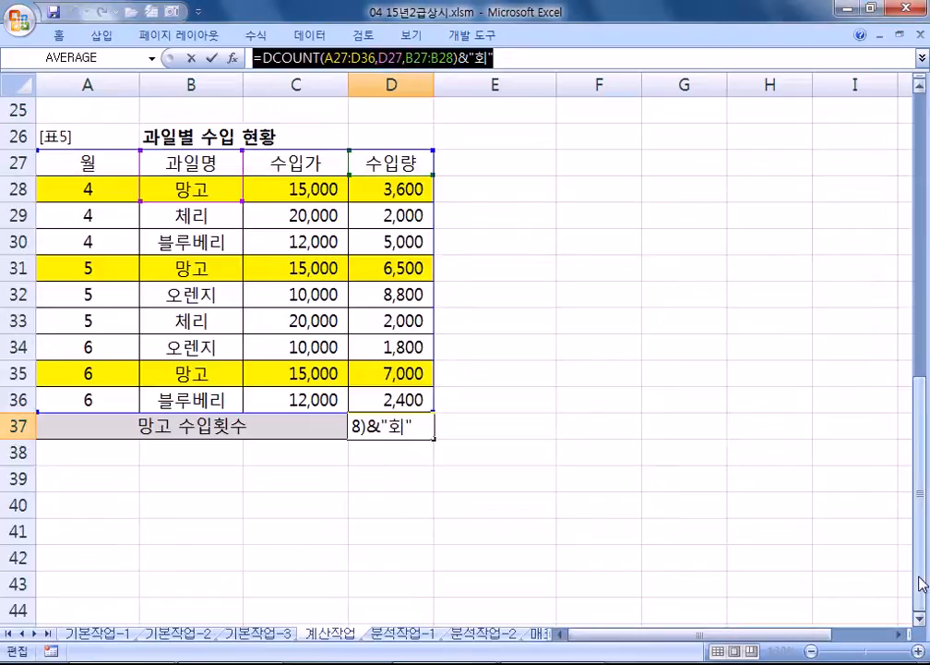
key(Escape)
key(ctrl+Page_Down)
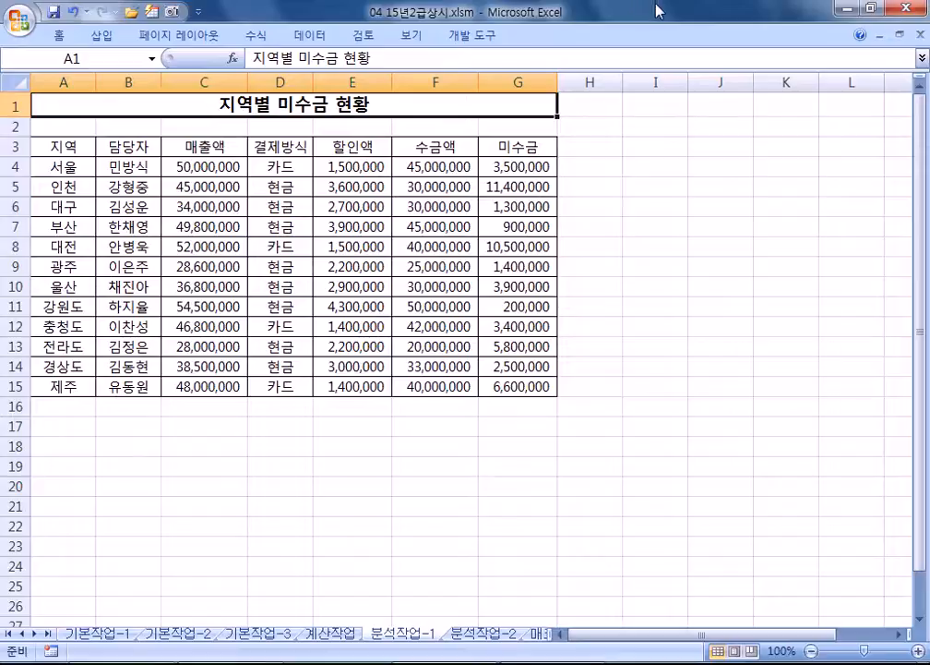
Step: Sort the 지역별 미수금 현황 table by 결제방식 in descending order
double_click(305, 35)
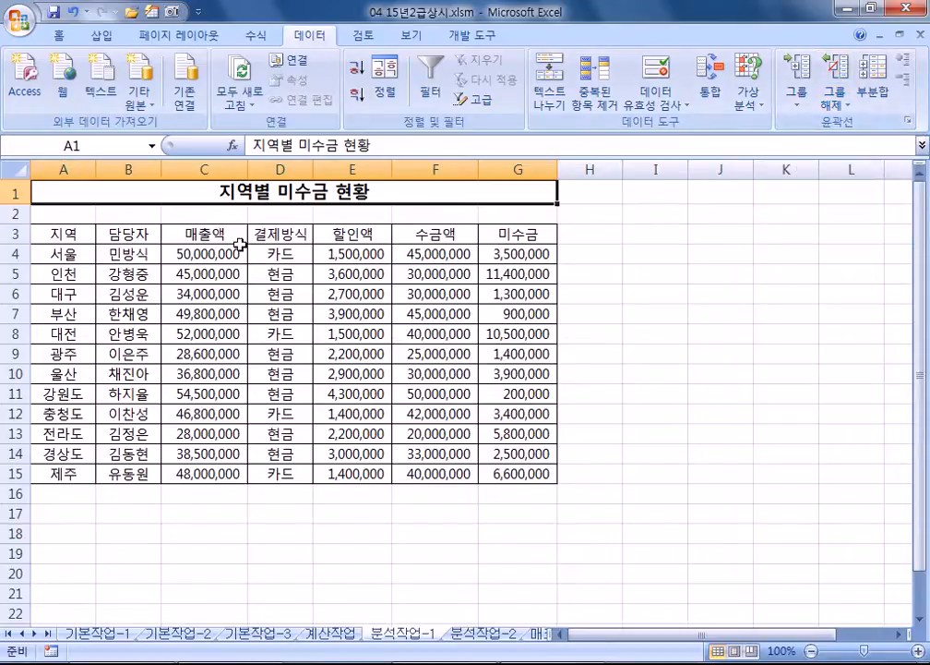
click(268, 253)
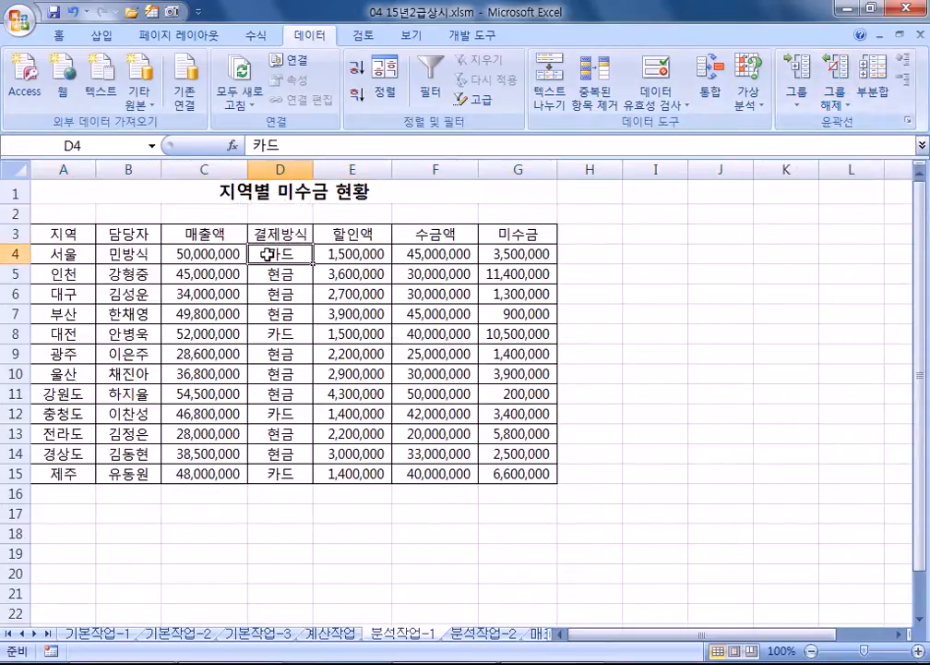
click(359, 107)
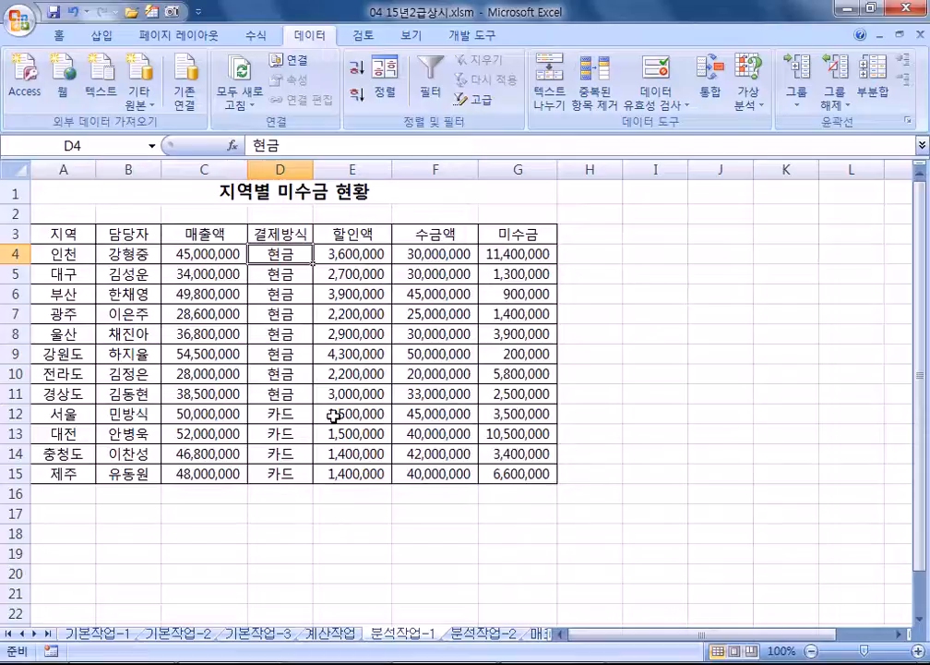
Step: Subtotal the 지역별 미수금 현황 table by 결제방식 with the 합계 of 할인액, 수금액 and 미수금
click(873, 92)
click(749, 155)
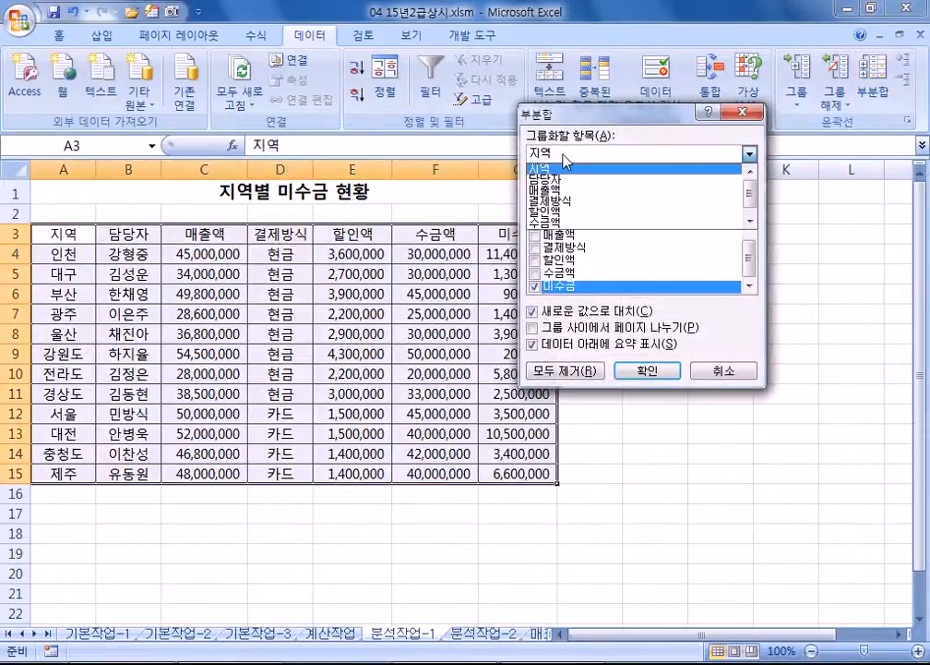
click(566, 211)
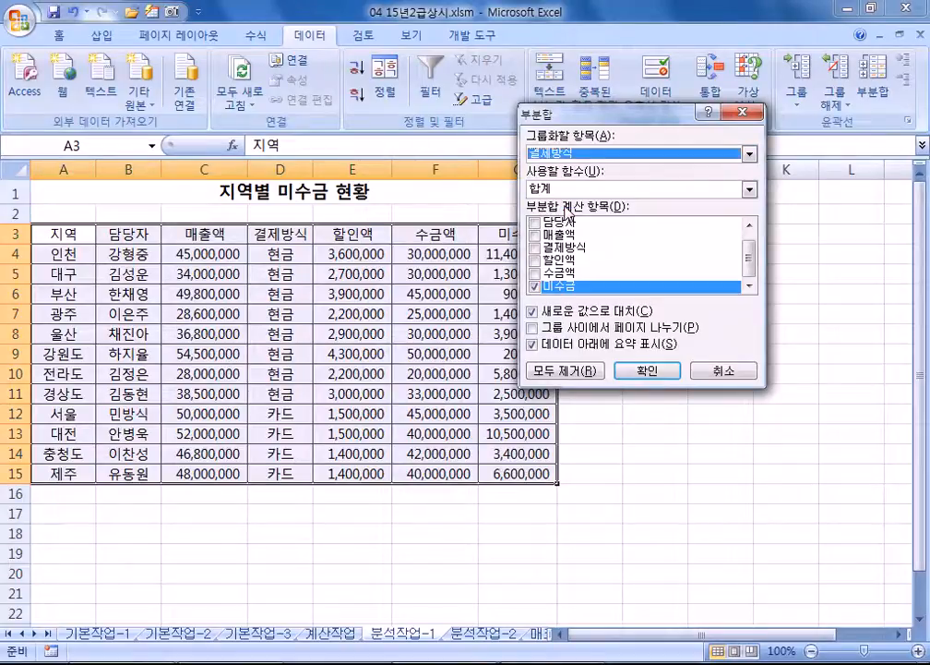
click(538, 262)
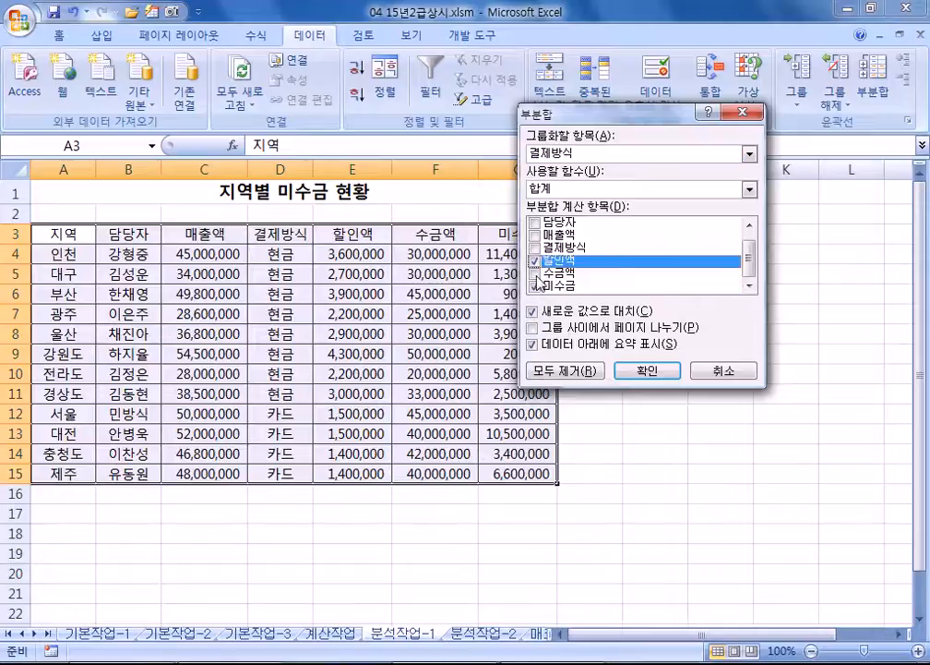
click(535, 274)
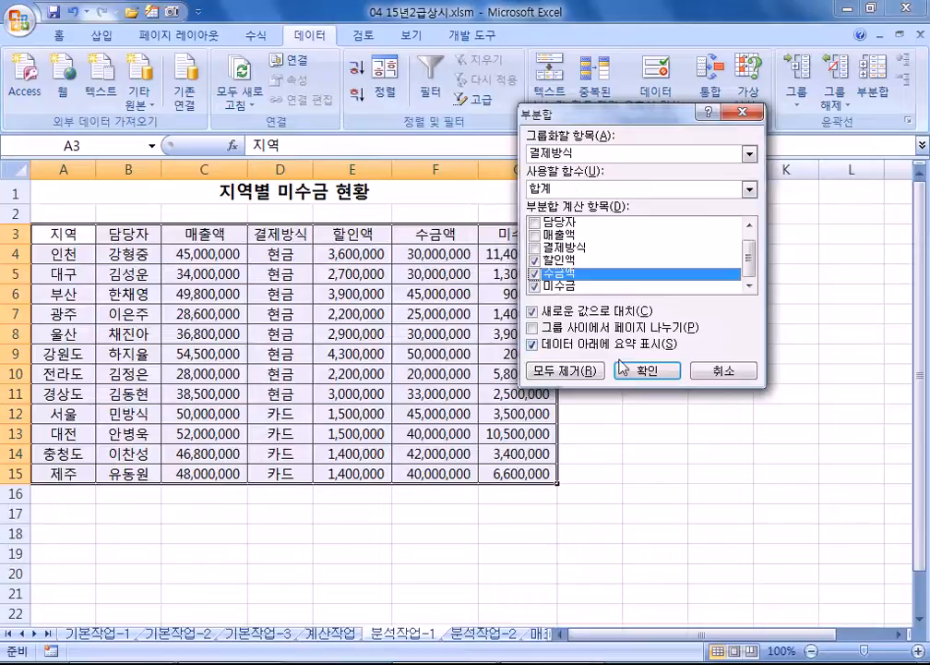
click(633, 371)
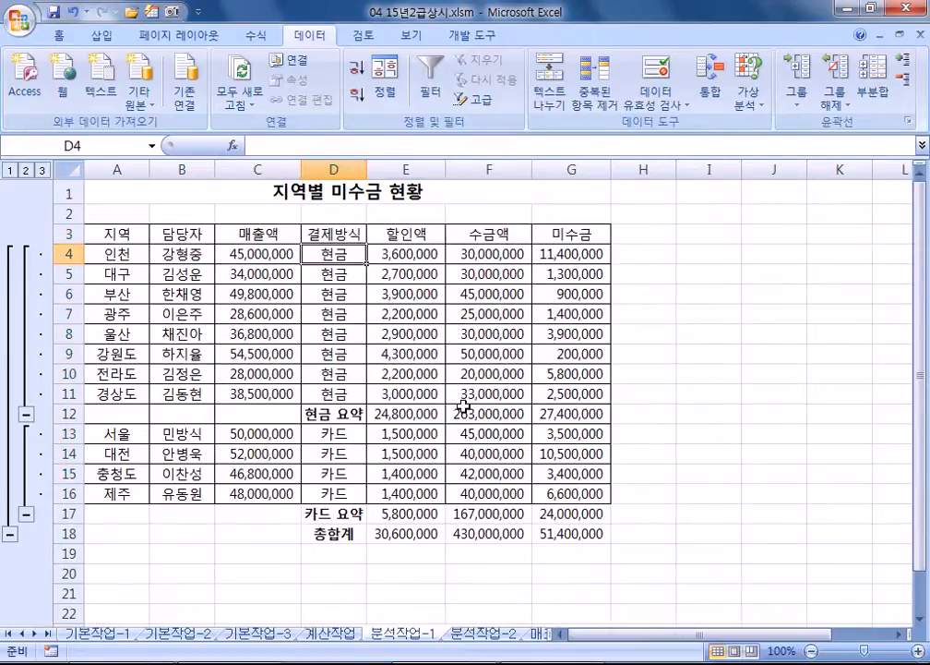
Step: Add a second subtotal by 결제방식 with the 평균 of 할인액, 수금액 and 미수금, without replacing the existing subtotals
click(876, 78)
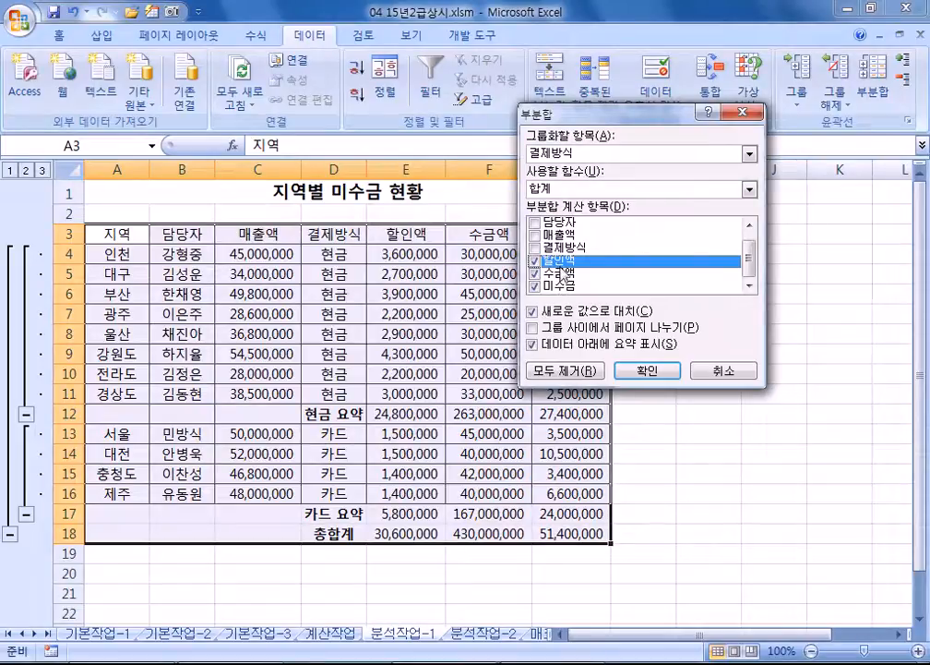
click(554, 188)
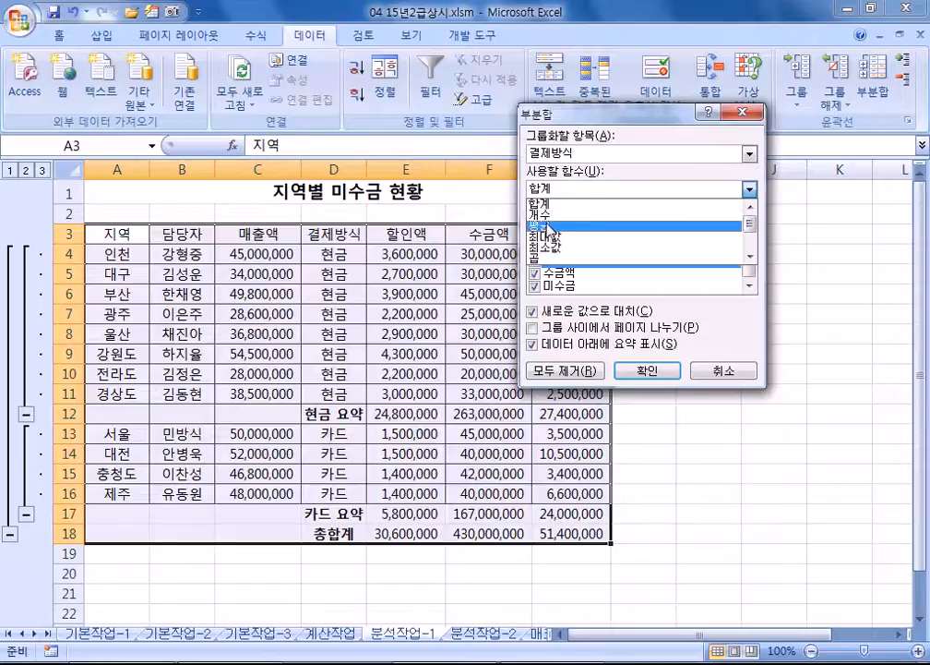
click(548, 225)
click(532, 312)
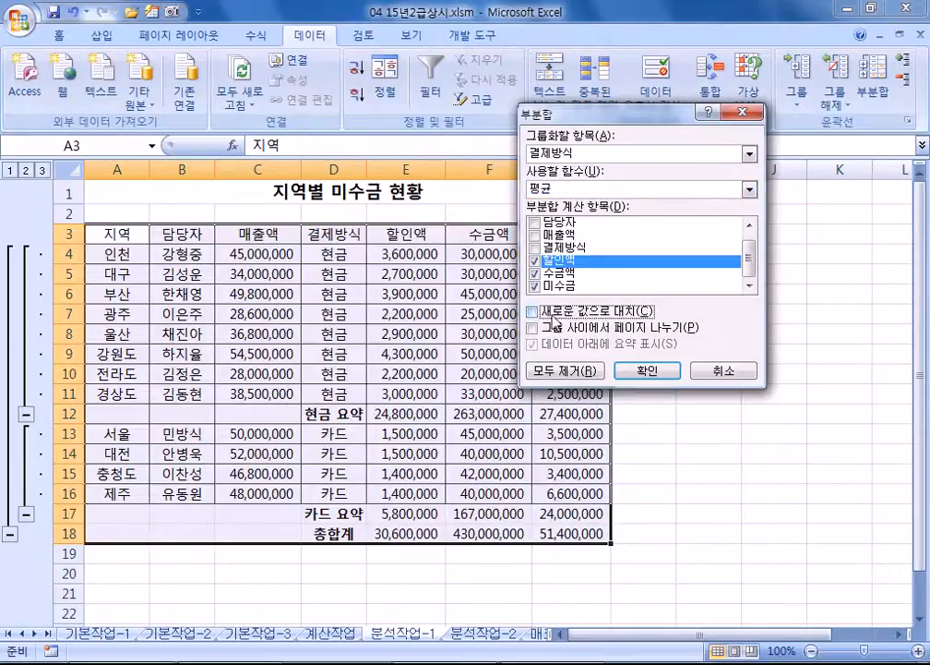
click(557, 319)
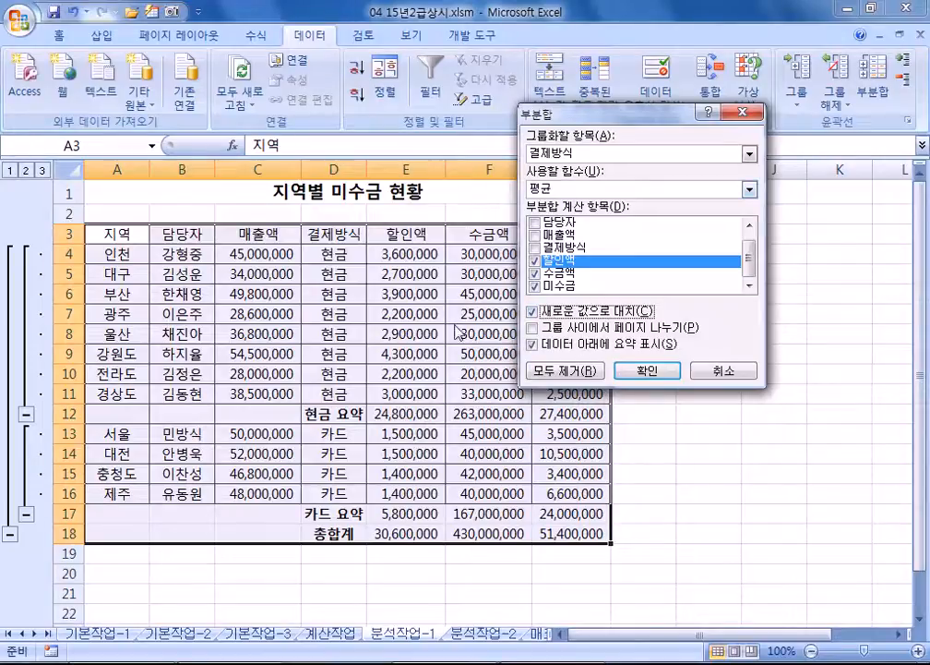
click(532, 312)
click(647, 371)
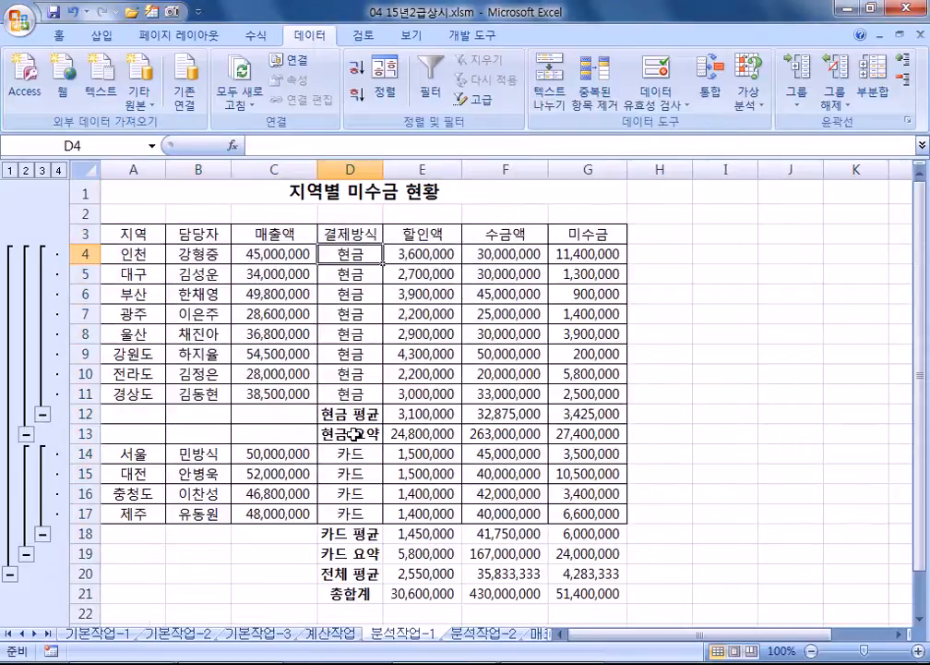
Step: Examine the order of the 평균 and 요약 rows for 현금 and 카드 in the nested subtotals
click(358, 428)
click(359, 413)
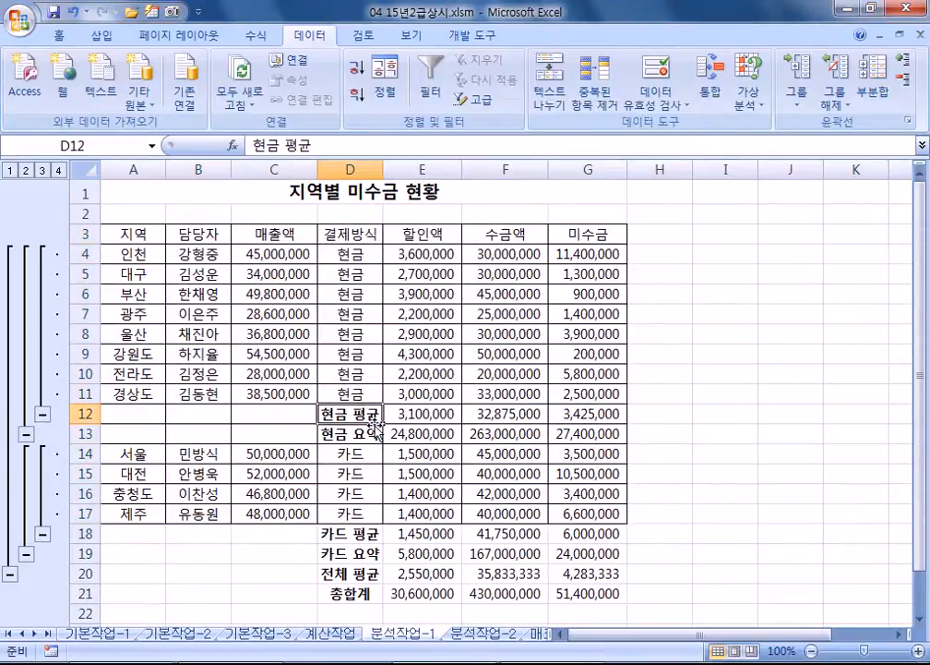
scroll(376, 427, down, 2)
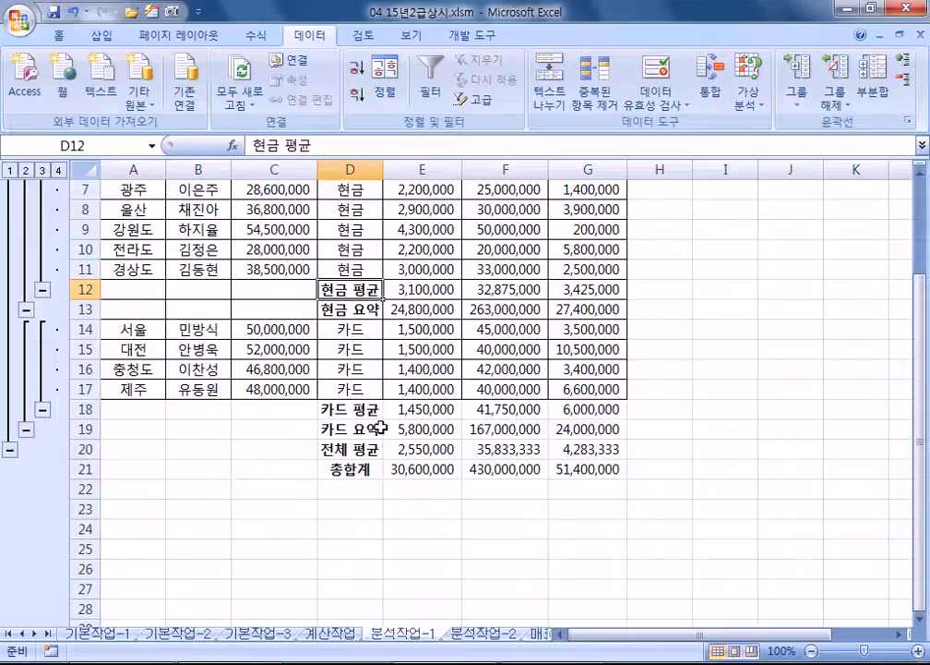
click(366, 308)
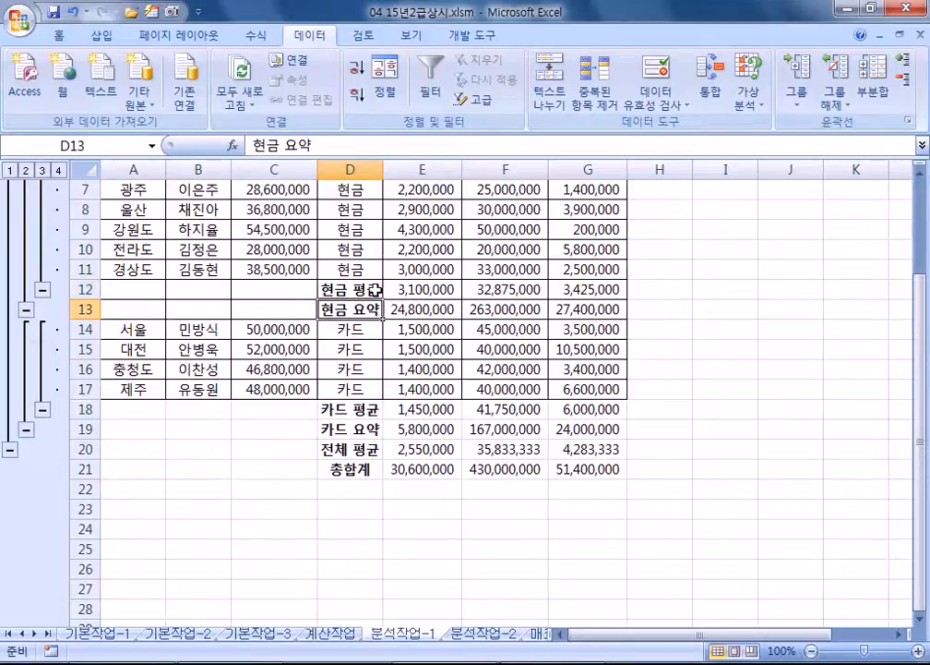
click(369, 289)
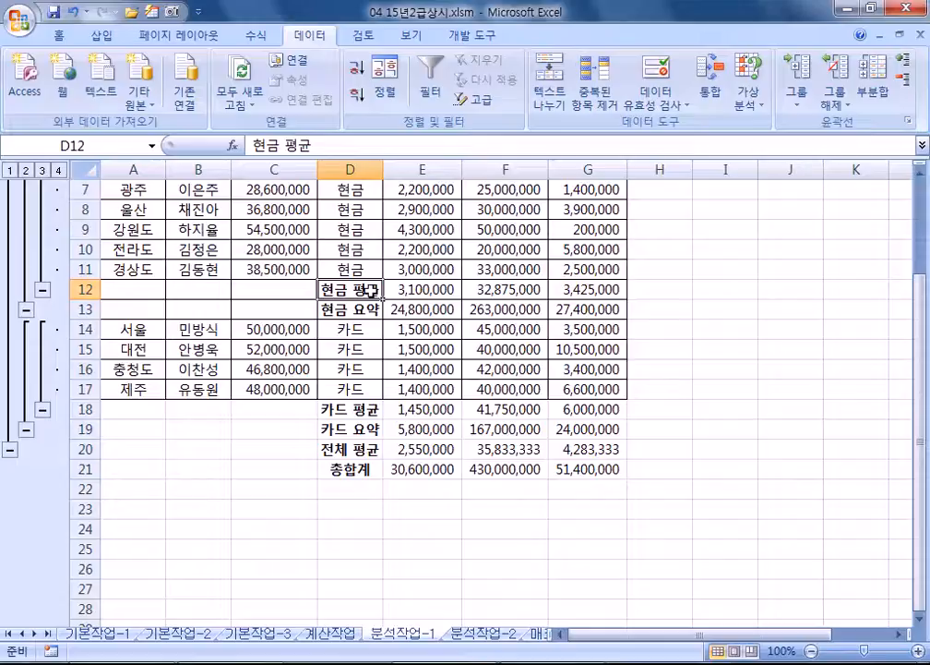
scroll(383, 250, up, 2)
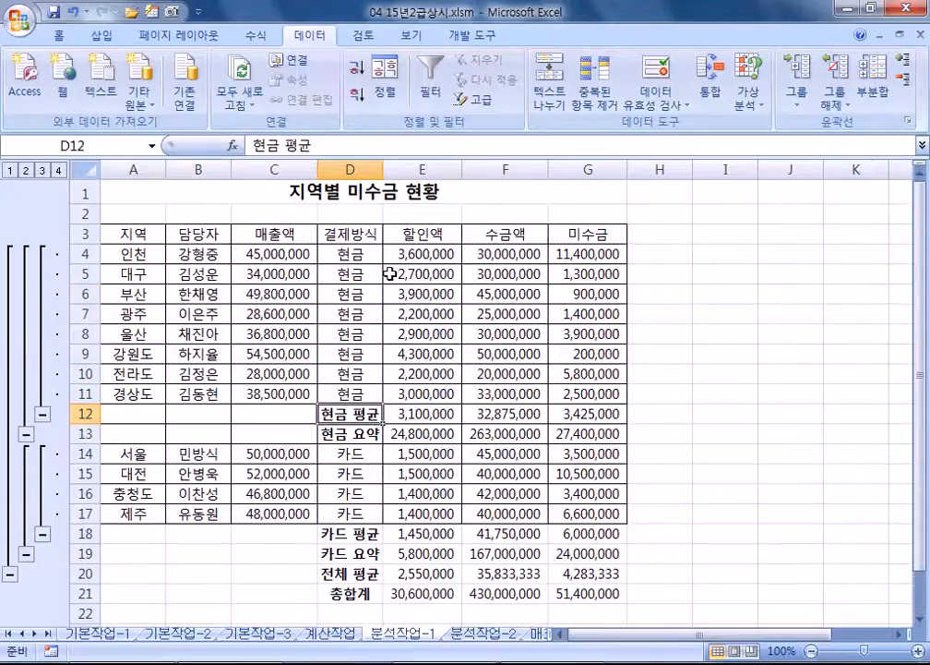
Step: Replace all current subtotals with only the 합계 of 할인액, 수금액 and 미수금 grouped by 결제방식
click(862, 87)
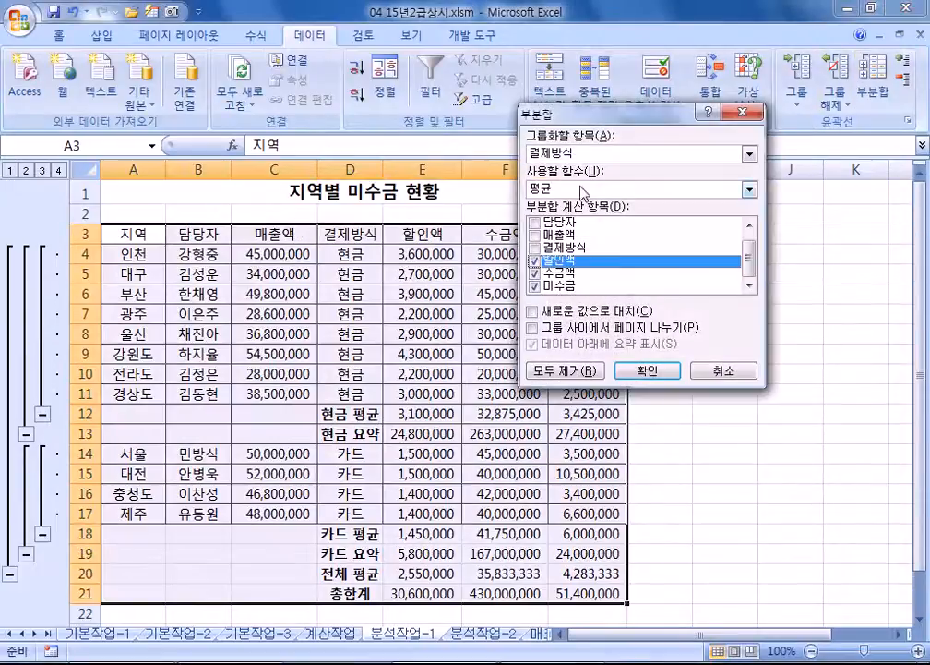
click(547, 157)
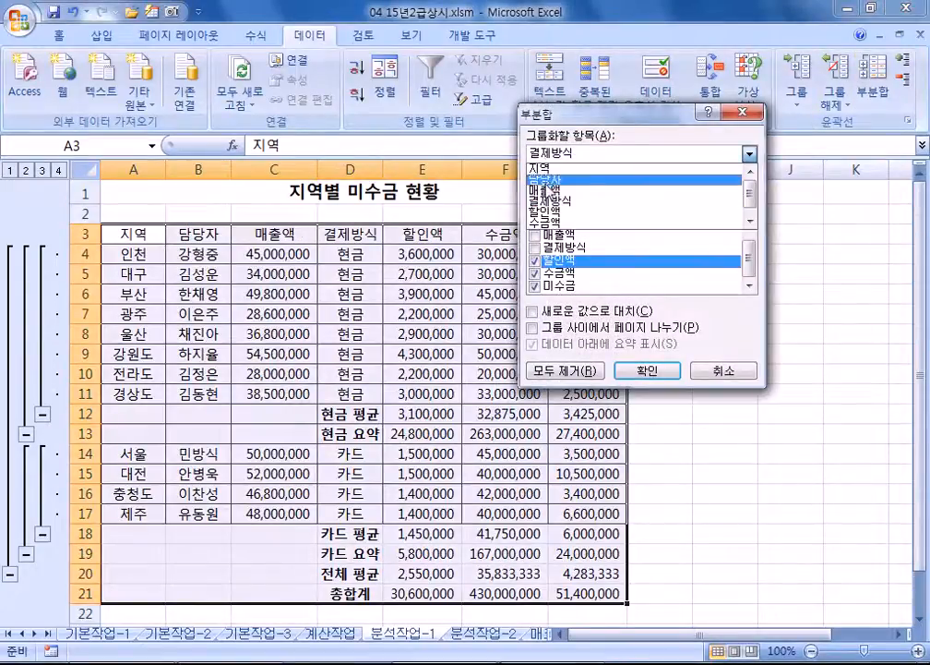
click(546, 200)
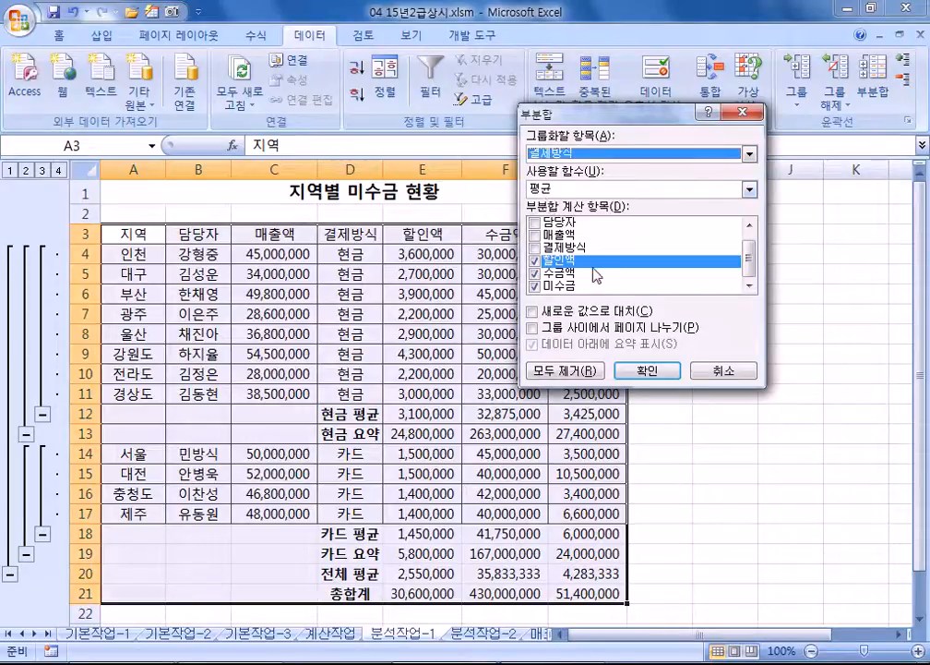
click(574, 313)
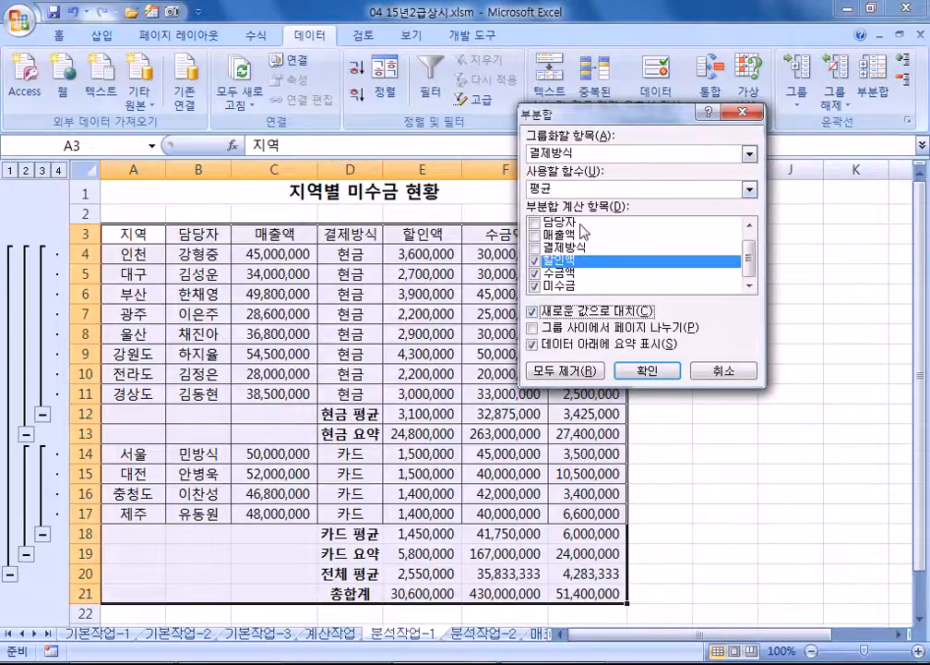
click(574, 189)
click(565, 203)
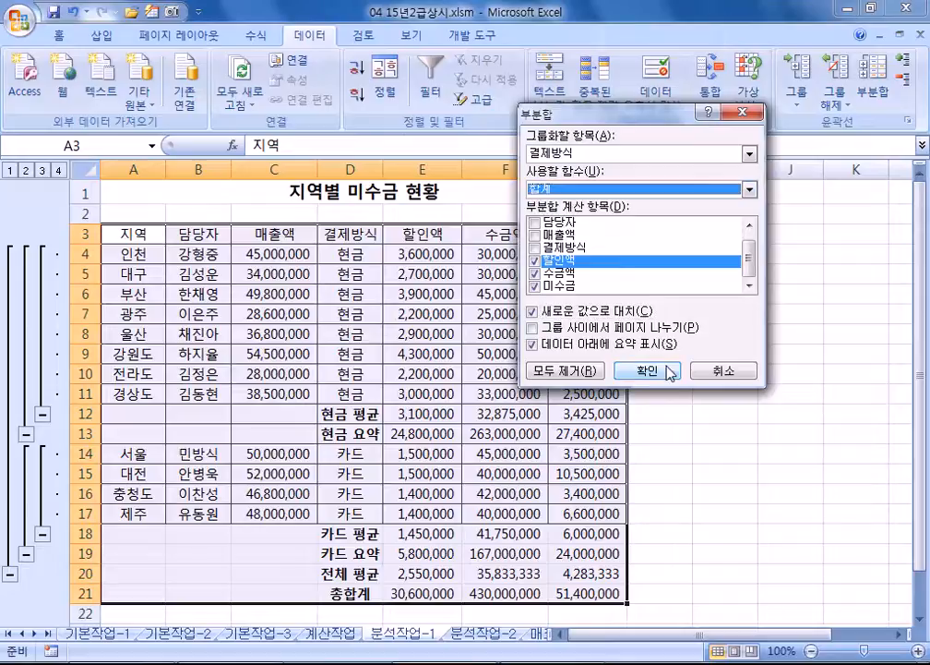
click(670, 371)
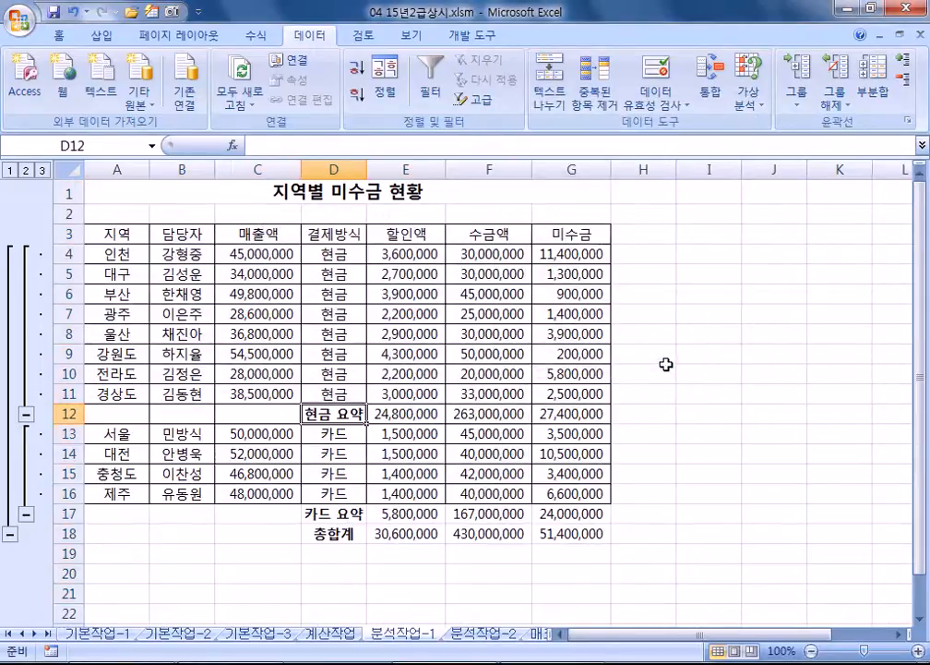
Step: Add 평균 subtotals of 할인액, 수금액 and 미수금 by 결제방식, keeping the 합계 subtotals in place
click(872, 90)
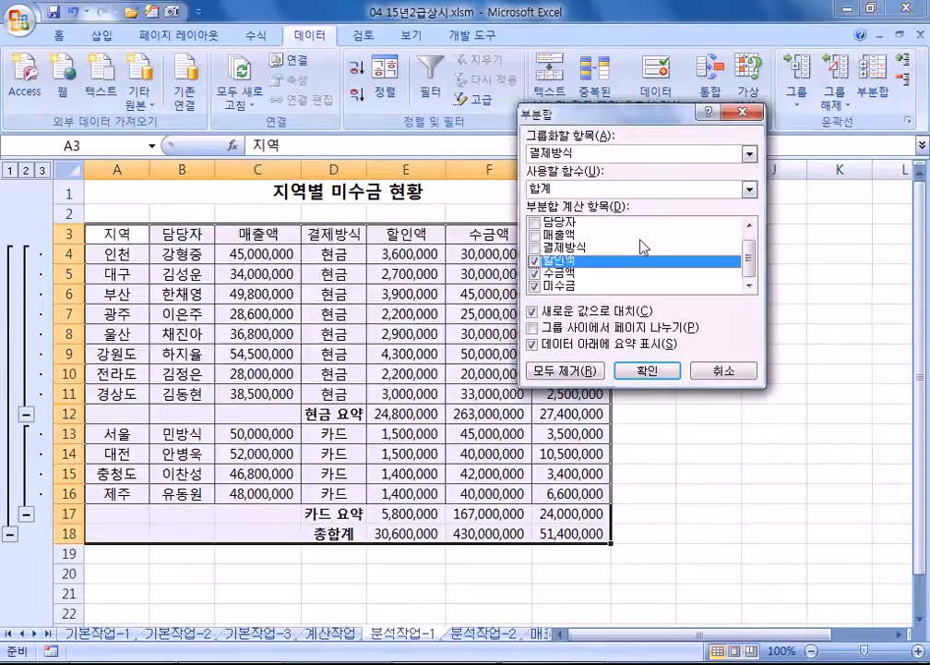
click(563, 189)
click(558, 226)
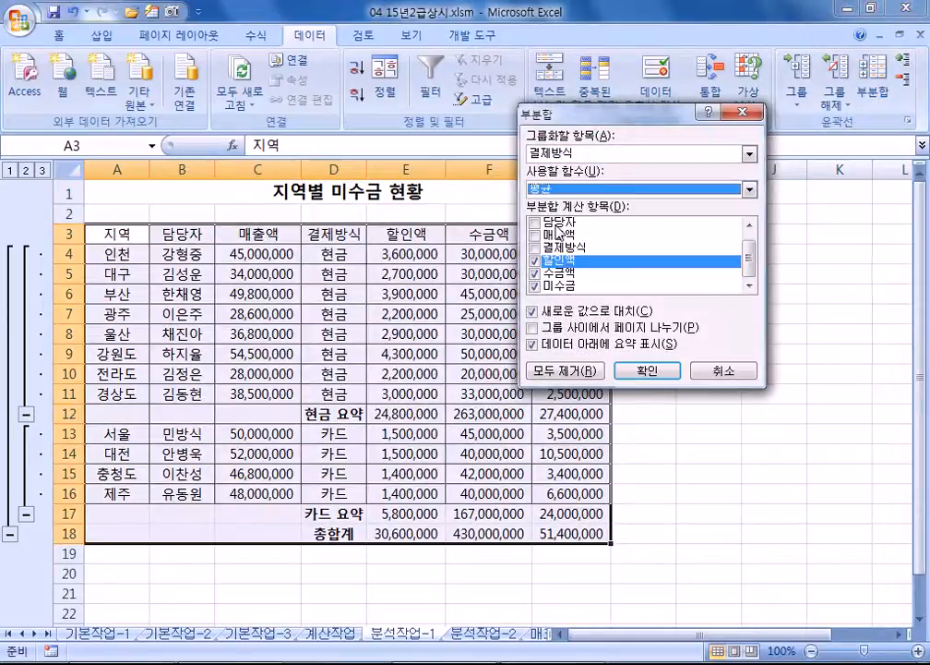
click(532, 311)
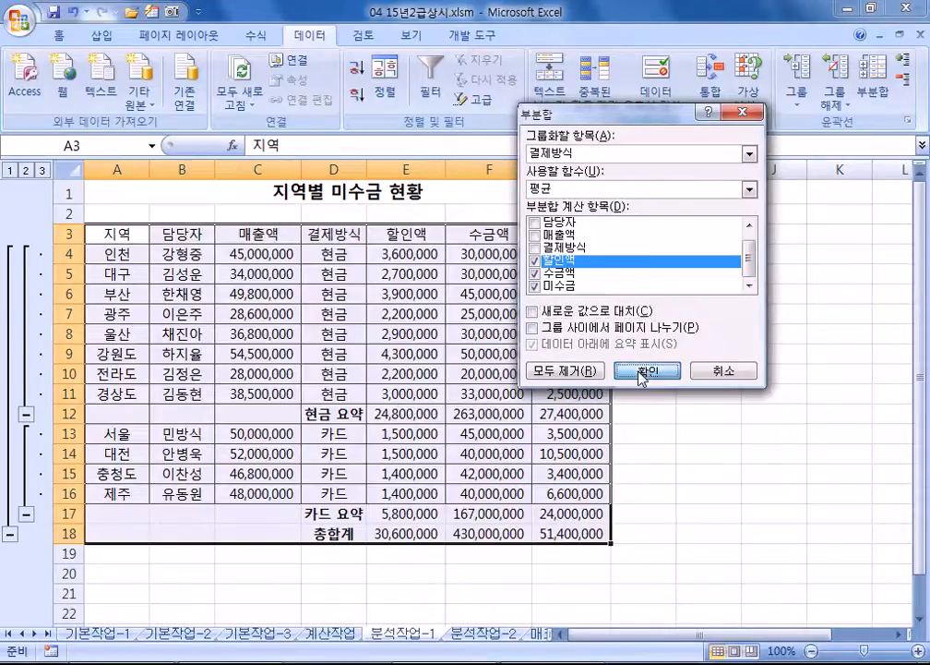
click(644, 371)
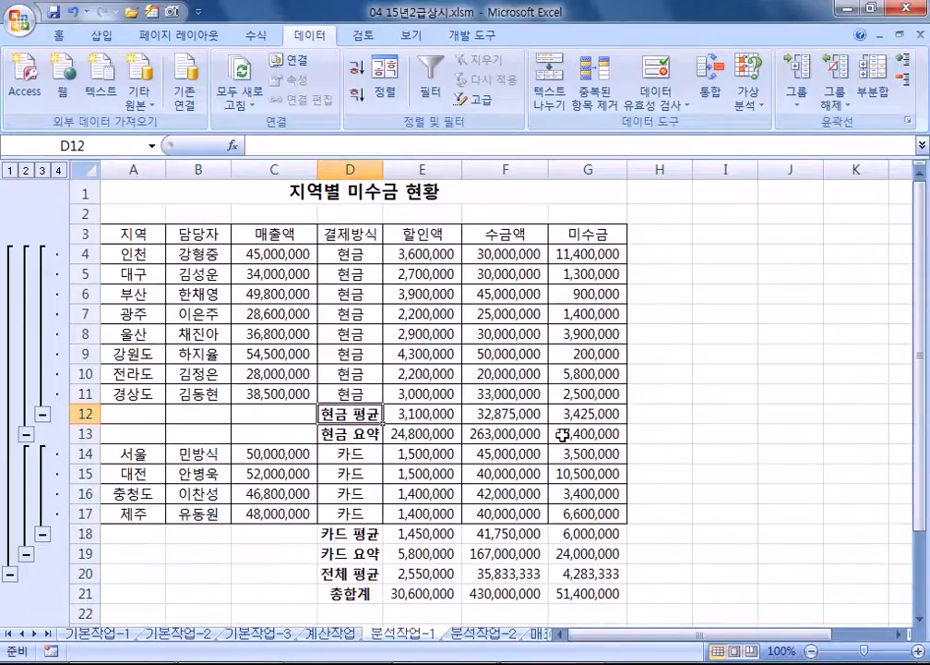
Step: Open the 분석작업-2 sheet and inspect the 크루지 row's 할부원금 and 월납입금 formulas in D7 and F7
key(ctrl+Page_Down)
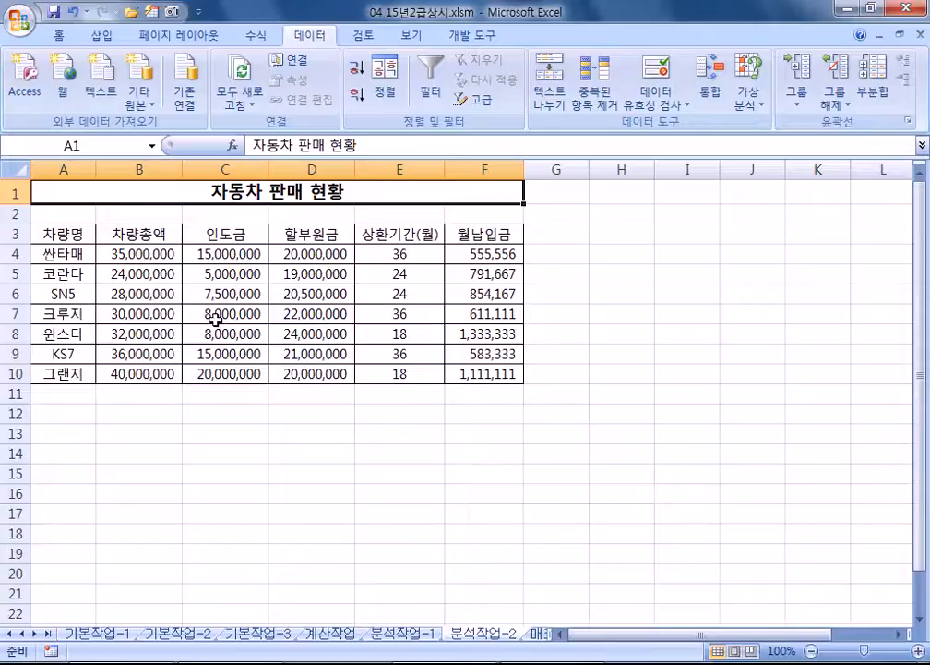
click(328, 312)
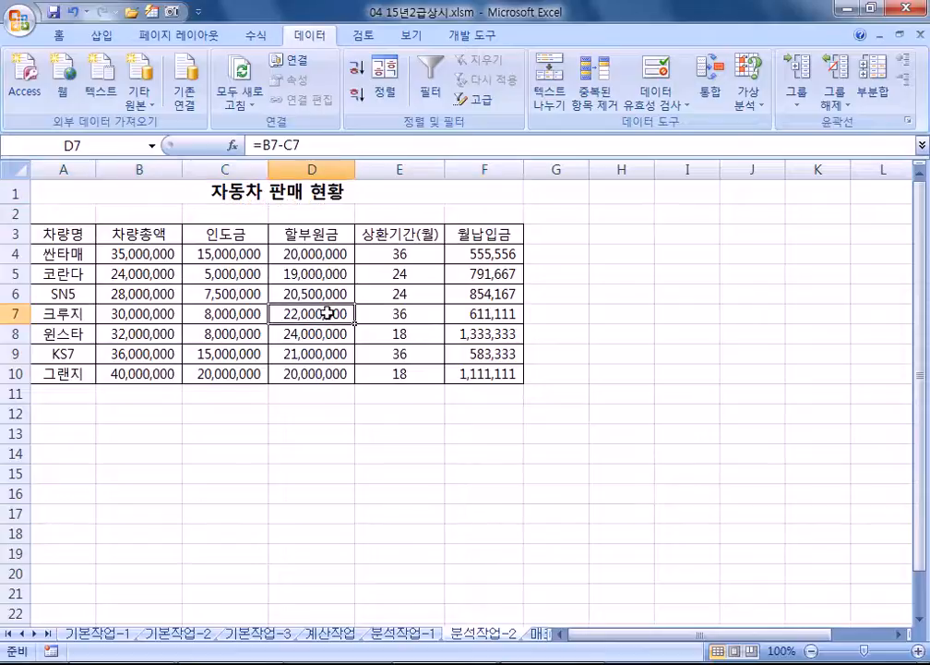
click(494, 314)
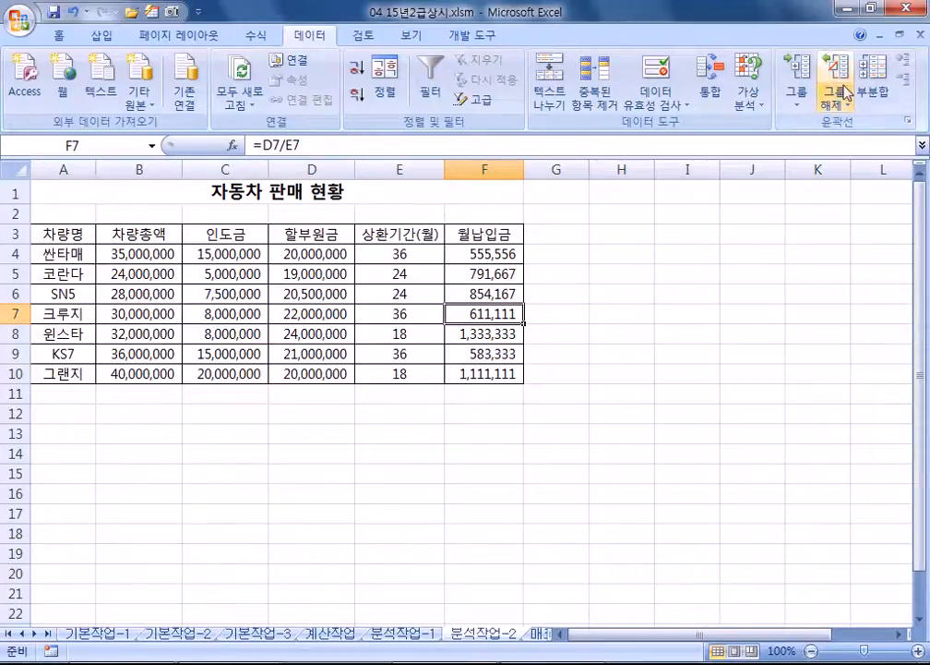
Step: Set up a goal seek for the 크루지 월납입금 in F7 with target value 500000 and changing cell E7
click(747, 105)
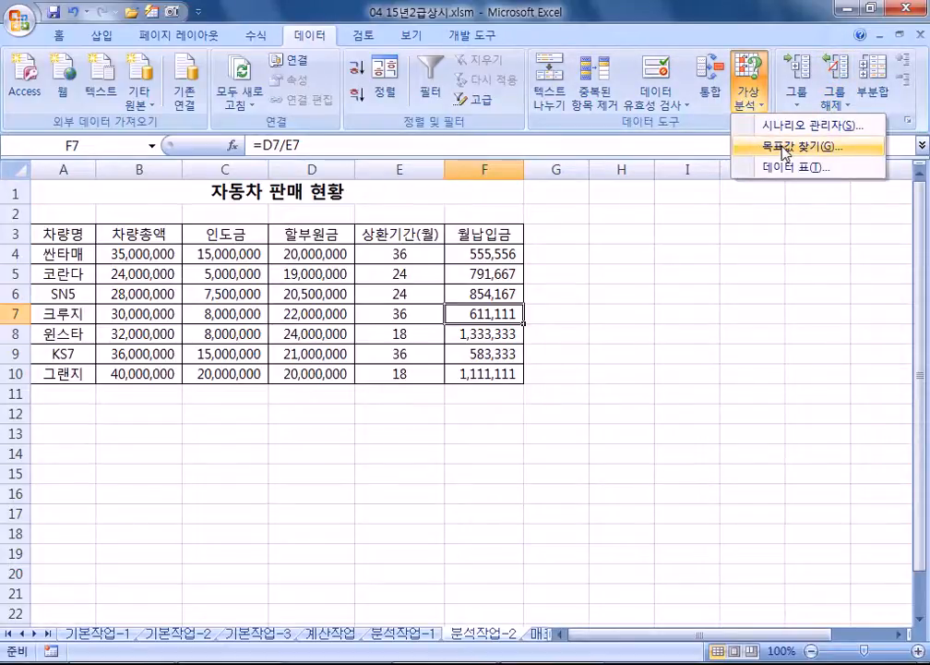
click(785, 148)
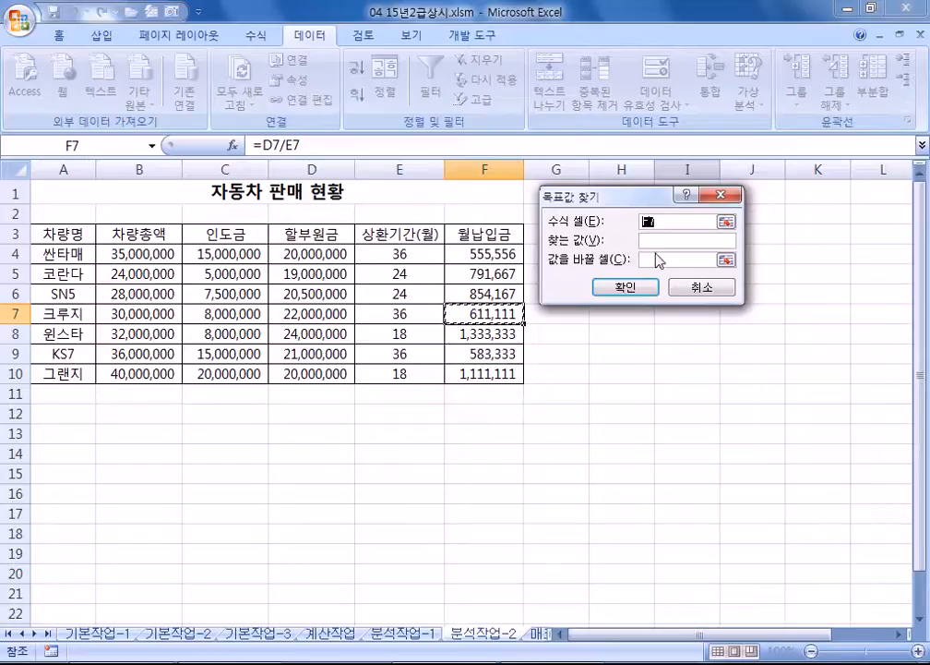
click(657, 241)
text(500000)
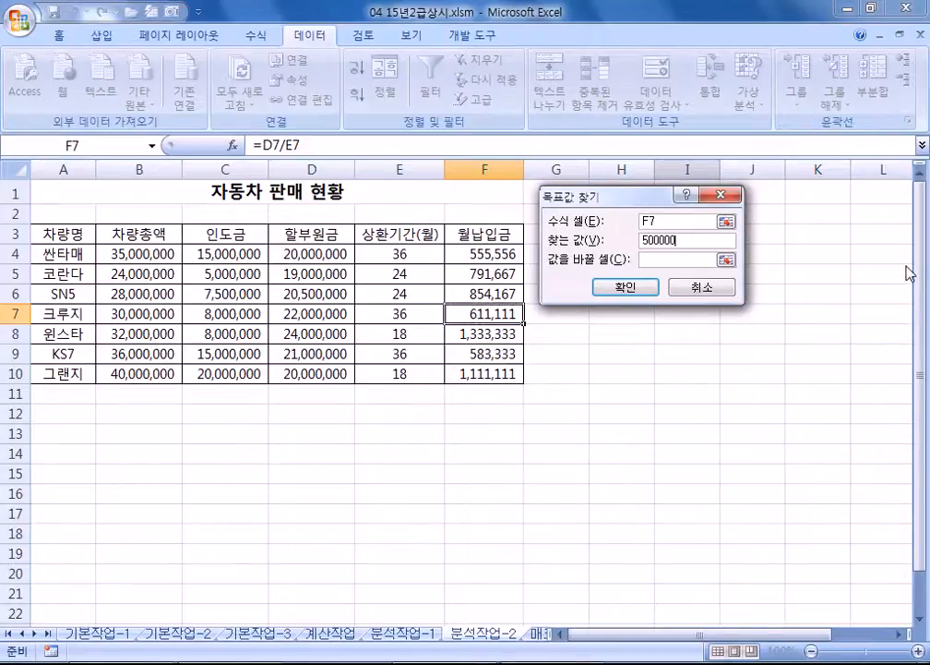
click(655, 259)
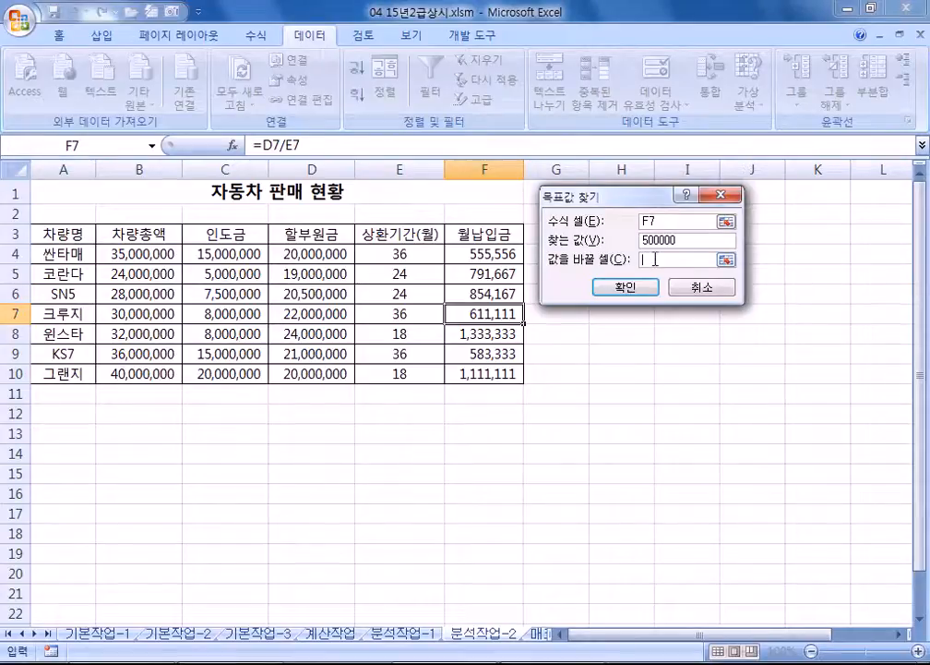
click(393, 314)
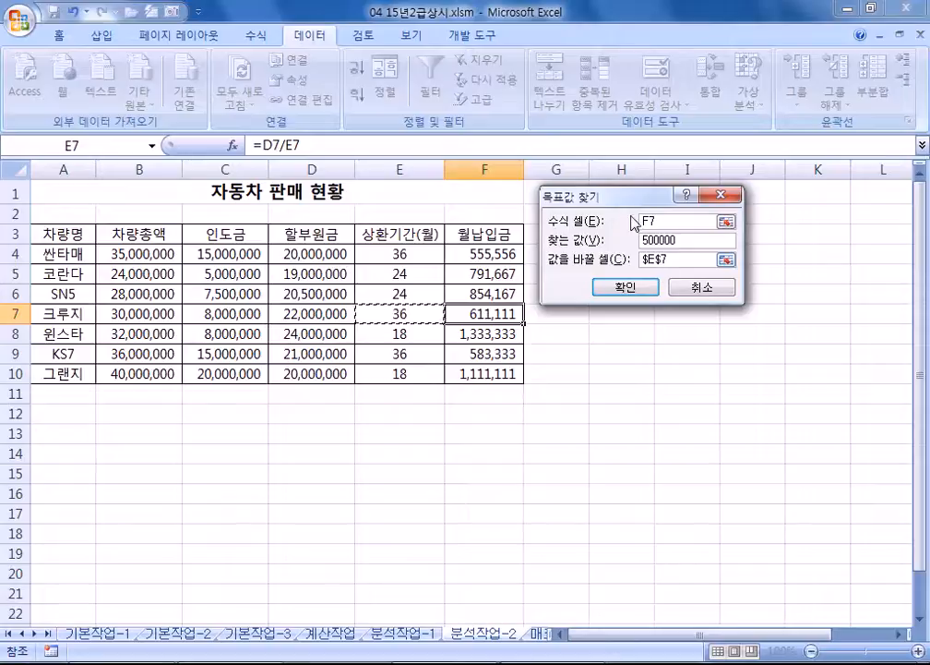
Step: Run the goal seek after checking its entries, keep the solution, and inspect the 크루지 상환기간 and 월납입금 cells
drag(662, 224, 634, 222)
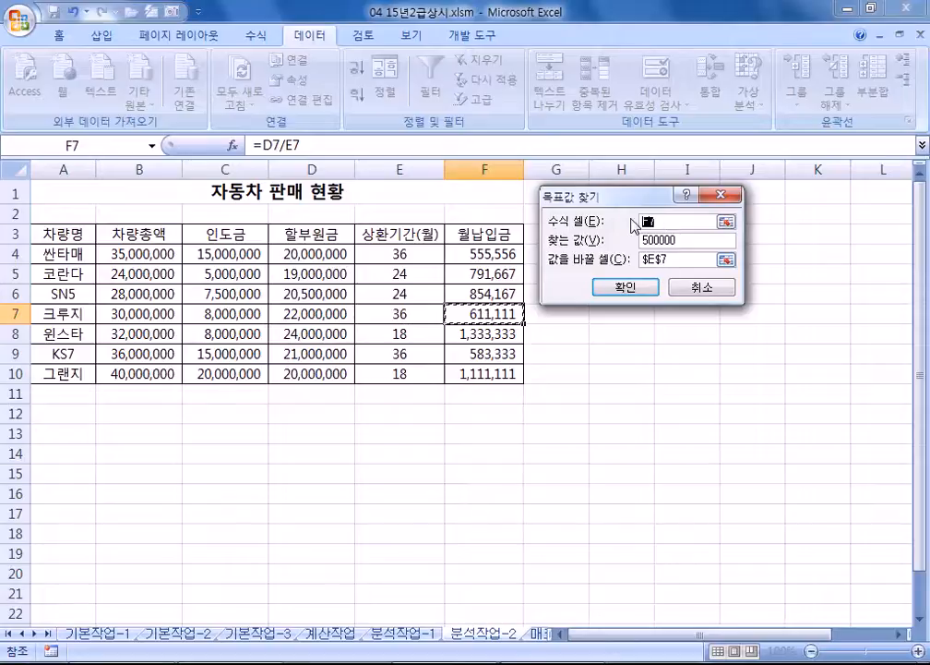
drag(688, 240, 628, 245)
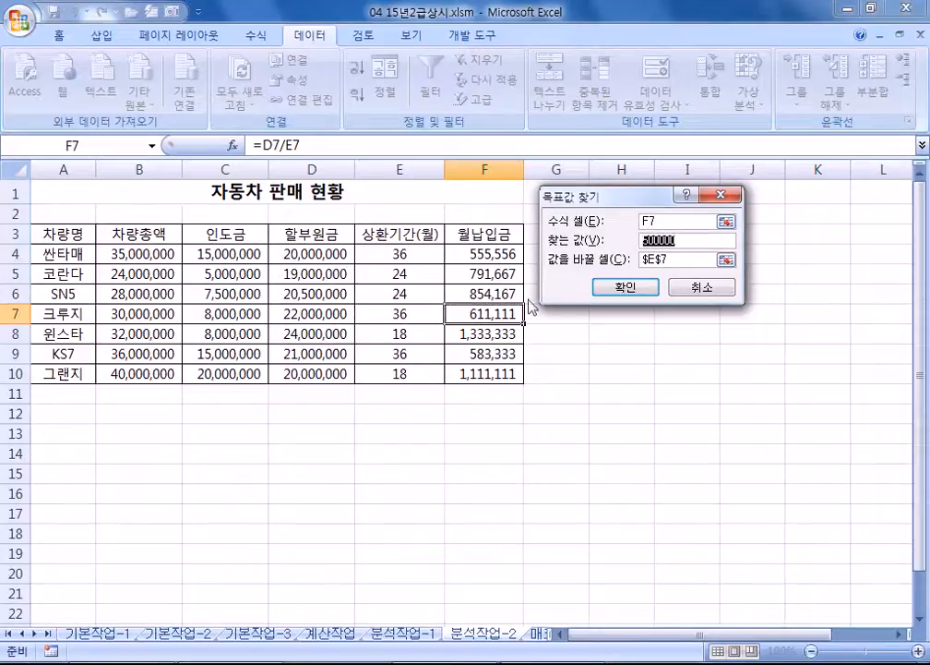
drag(580, 194, 567, 253)
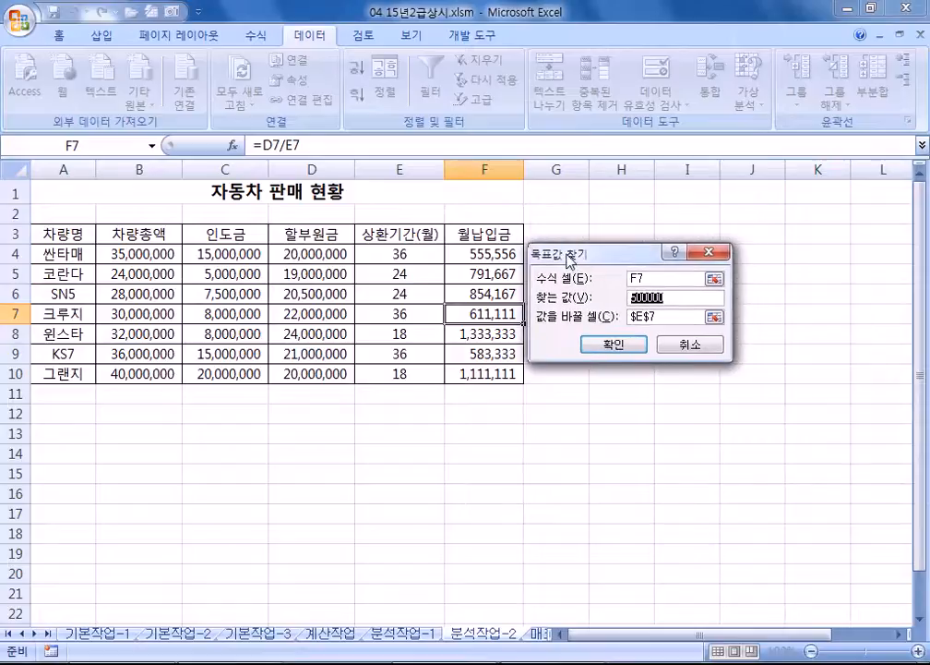
click(646, 298)
double_click(646, 297)
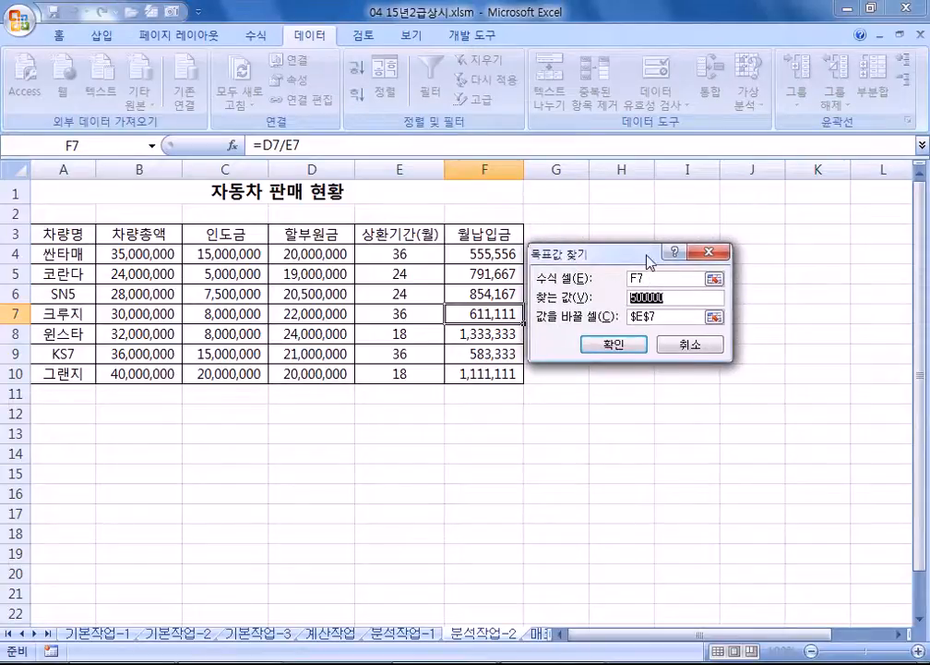
drag(645, 277, 592, 274)
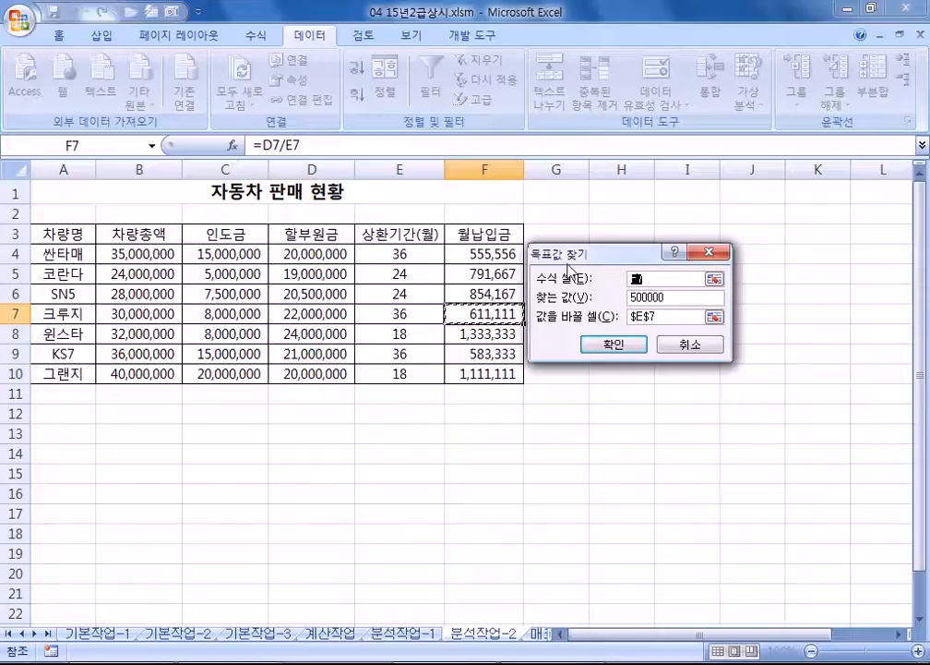
key(Tab)
click(743, 309)
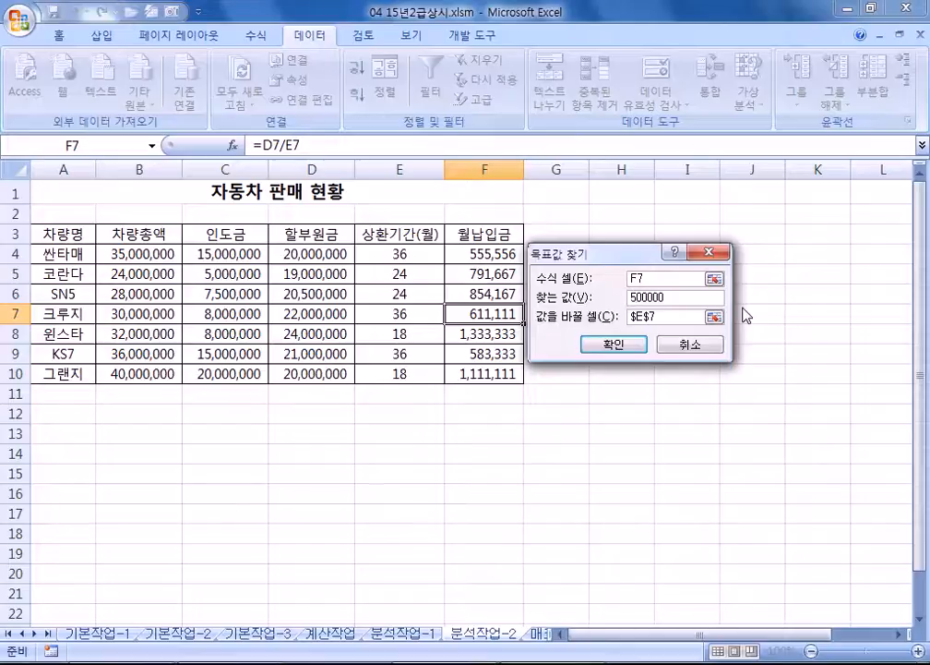
click(612, 345)
click(581, 344)
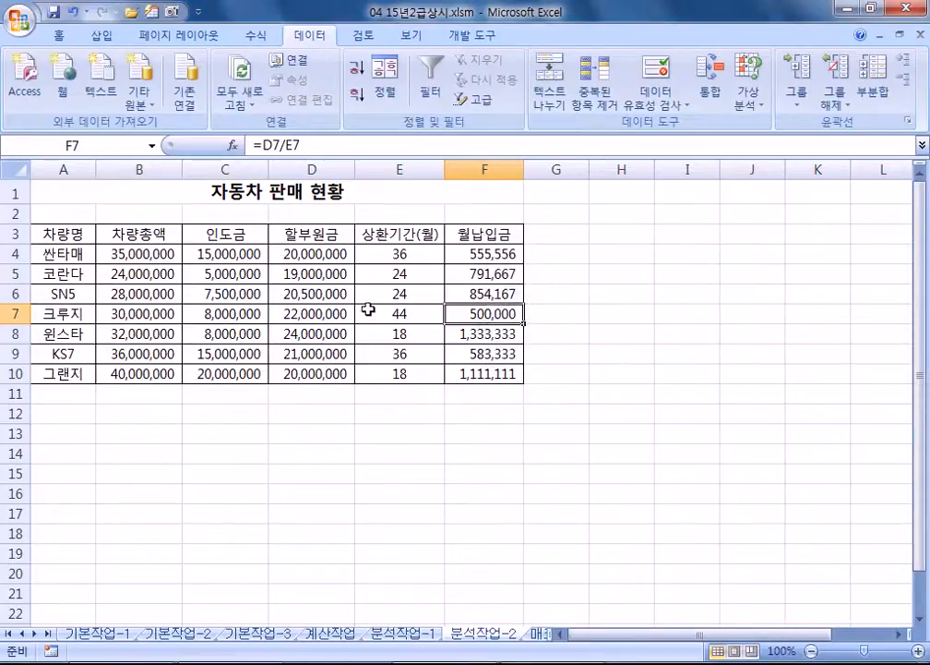
click(373, 311)
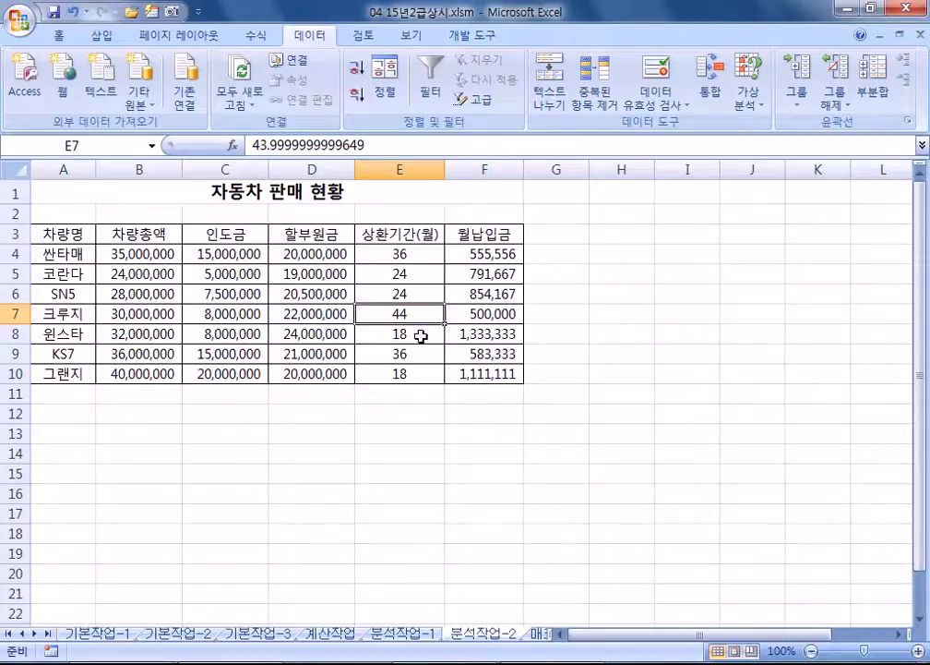
click(490, 316)
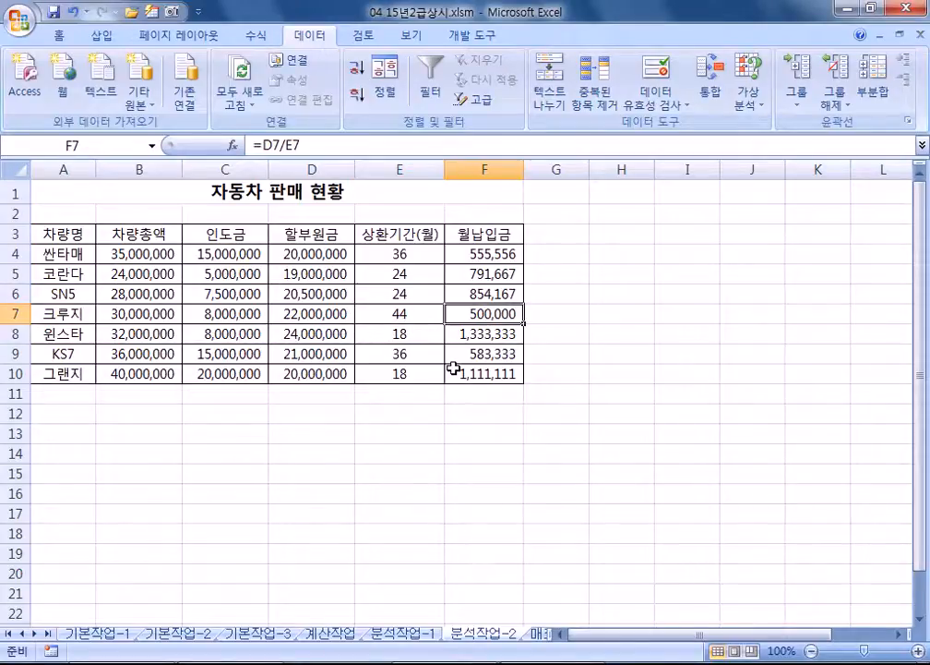
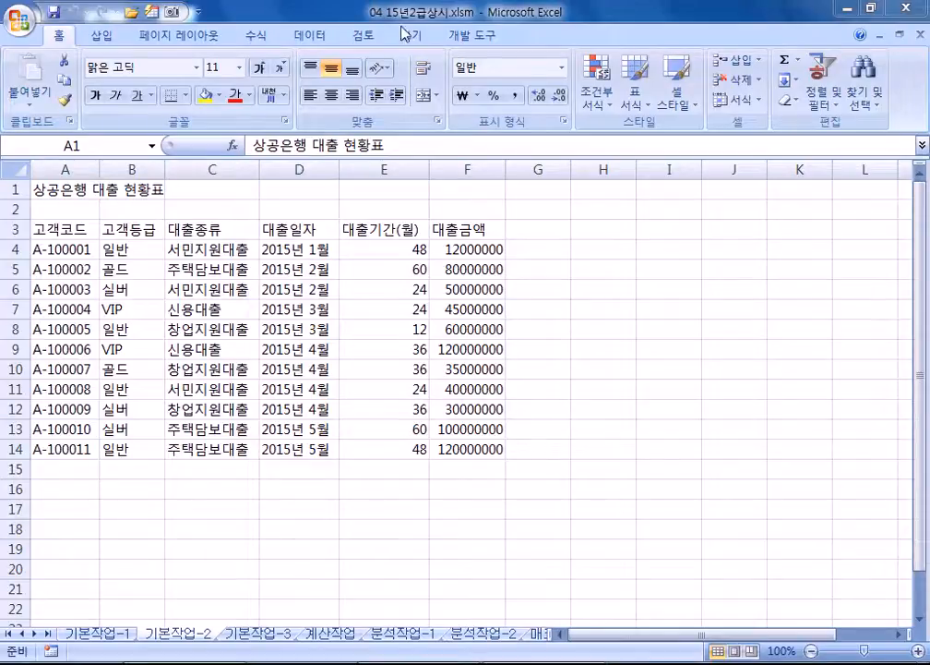
Step: Review the macro security options 모든 매크로 제외(알림 표시) and 모든 매크로 포함, and close the settings without saving
click(459, 40)
click(460, 40)
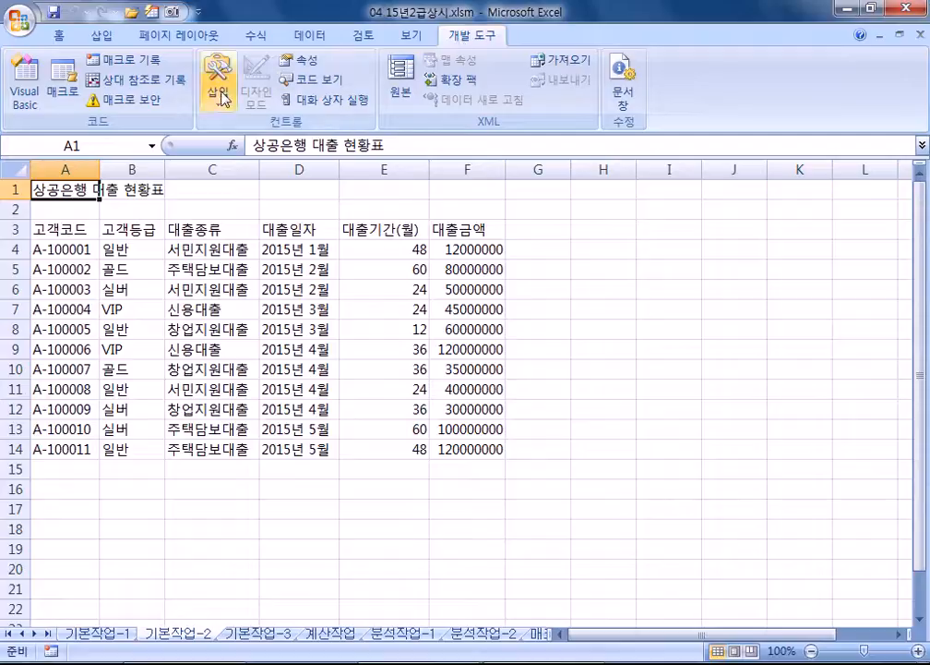
click(135, 109)
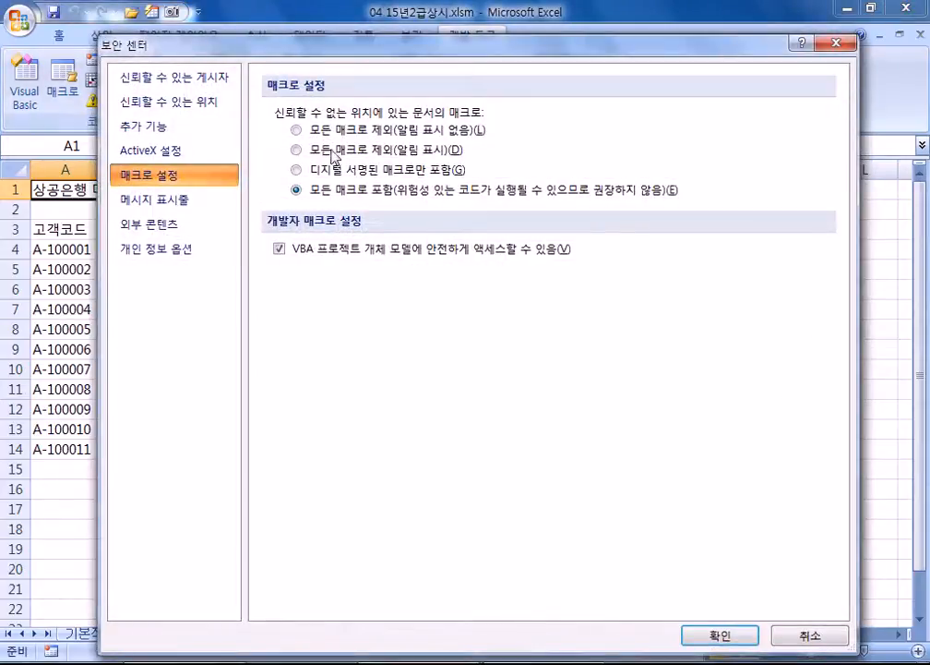
click(334, 151)
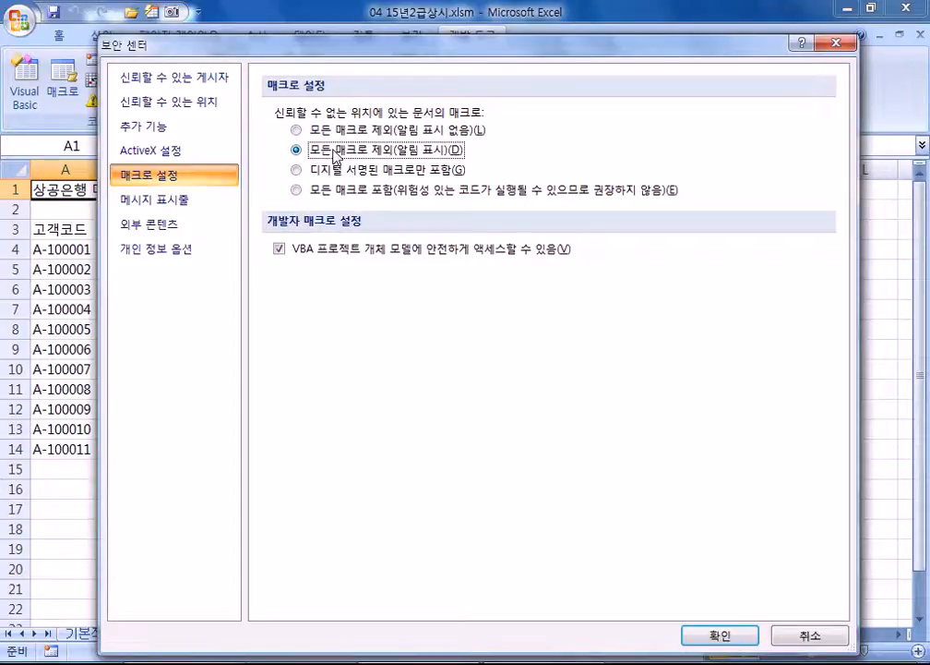
click(338, 190)
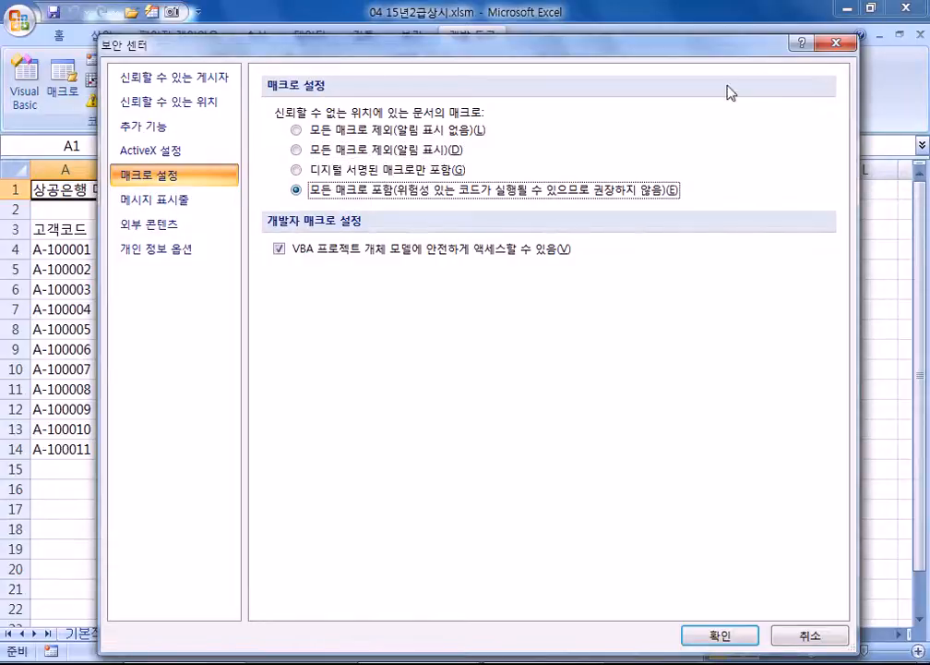
click(836, 45)
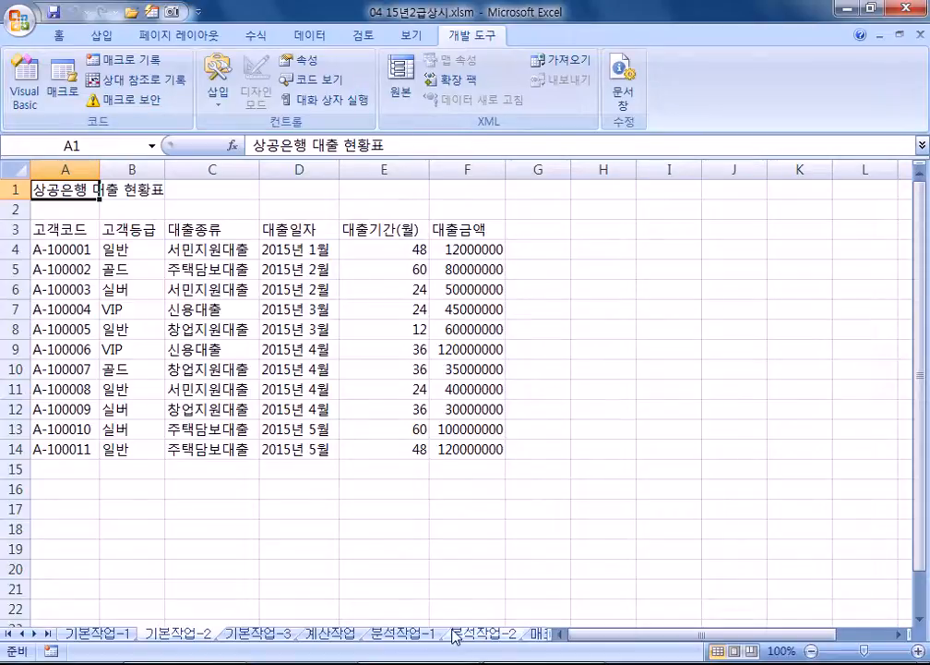
Step: Open the 매크로작업 sheet and select the empty 총점 cells G4:G15
click(543, 635)
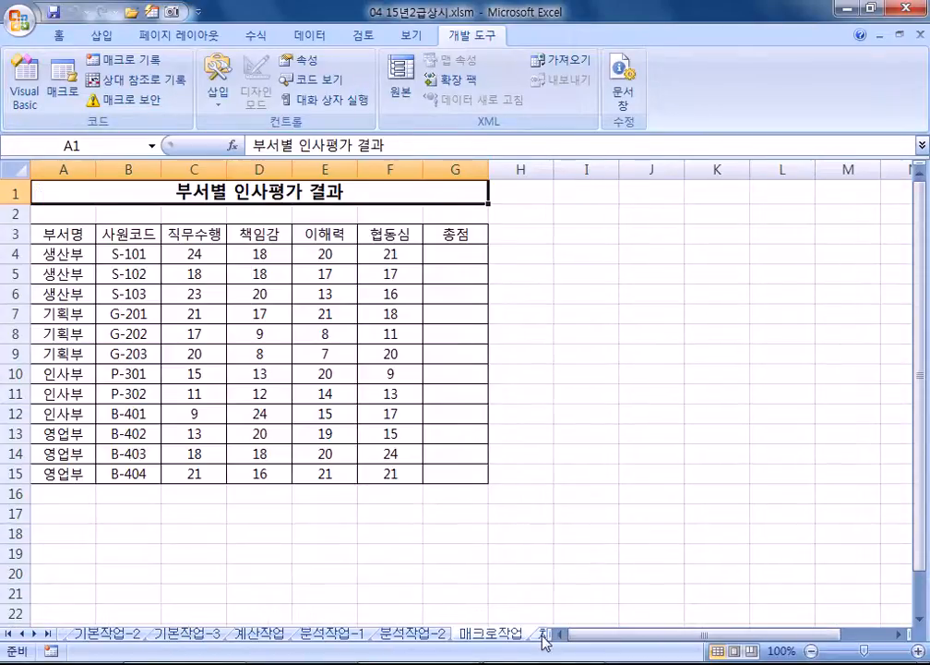
click(455, 251)
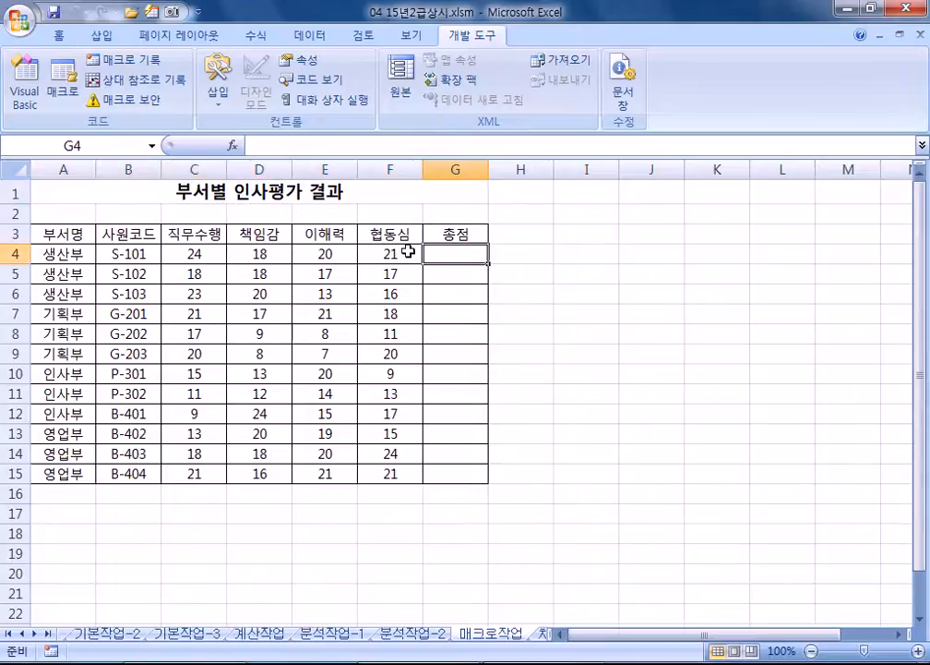
click(417, 634)
click(469, 634)
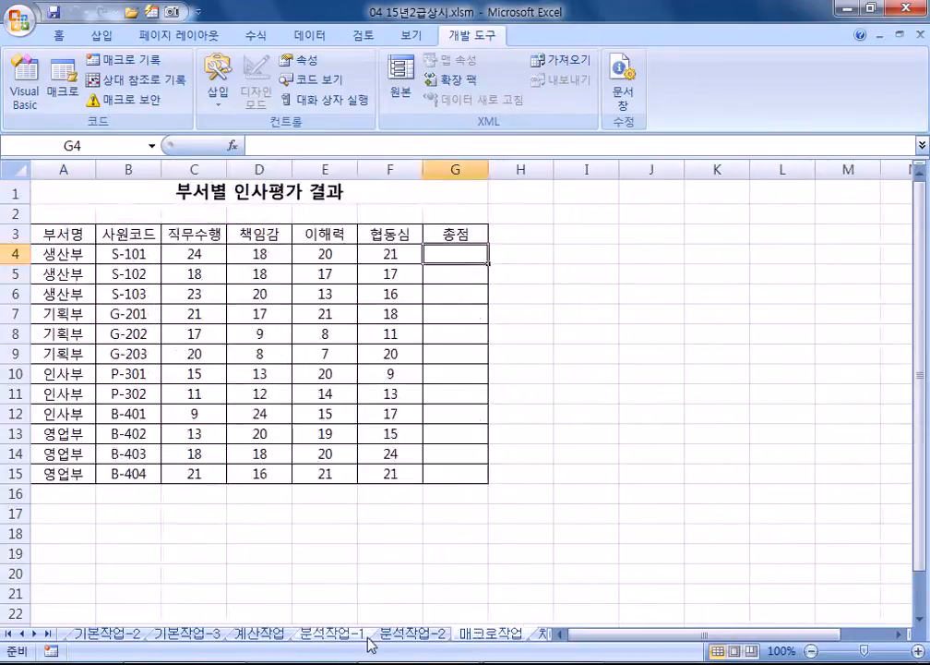
click(348, 634)
click(480, 634)
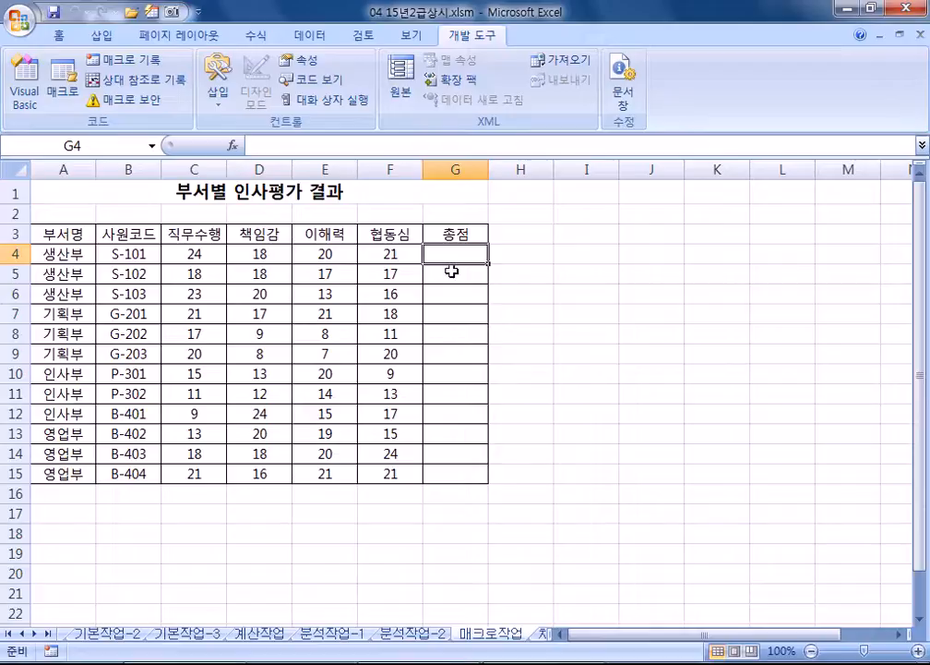
shift+click(457, 476)
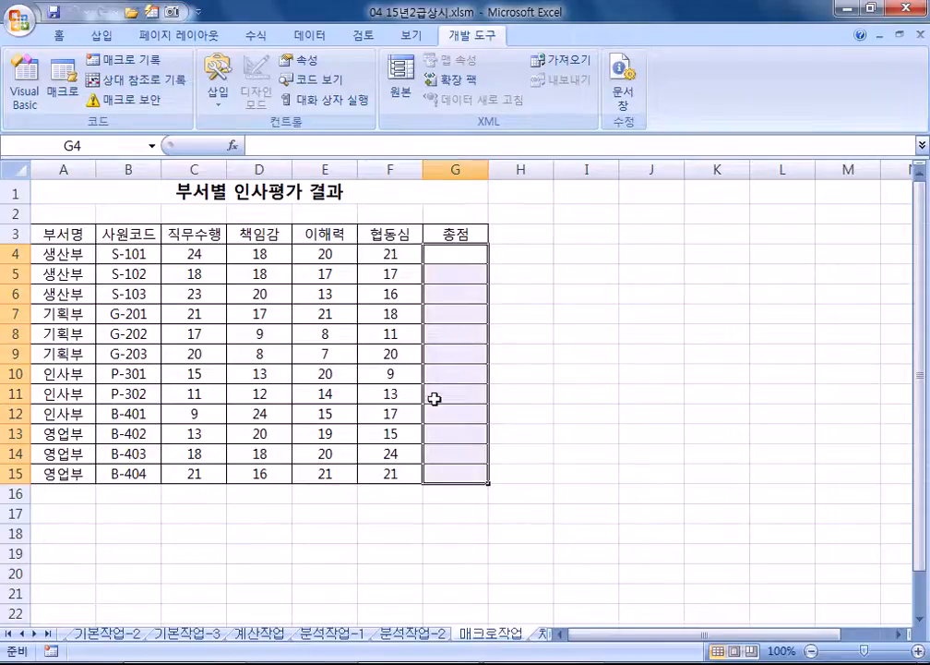
Step: Draw a form-control button exactly over cells I3:J4 on the 매크로작업 sheet
click(228, 100)
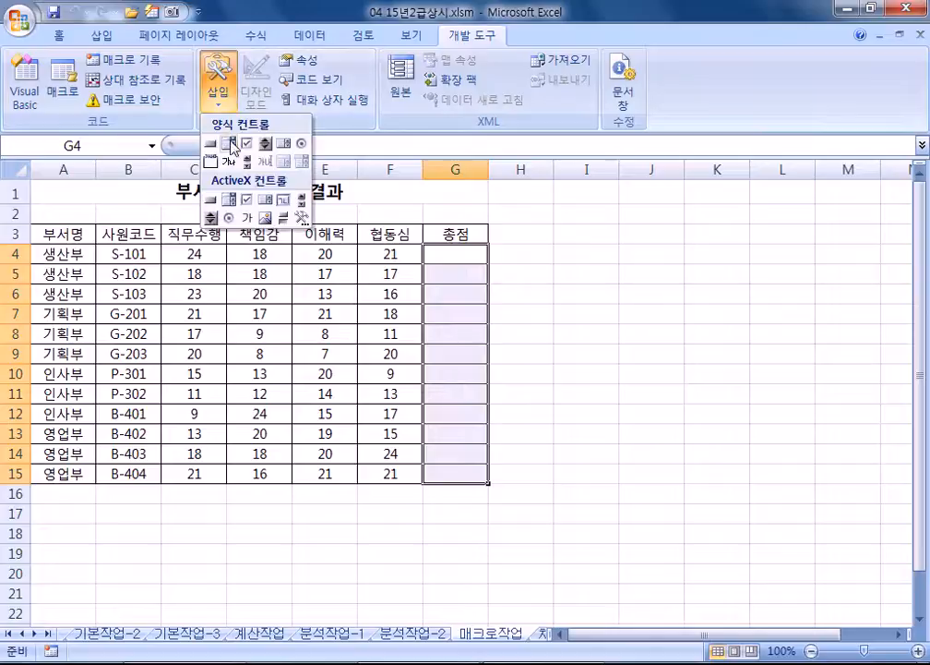
click(213, 145)
mouse_move(593, 238)
mouse_down()
mouse_move(657, 241)
mouse_move(667, 251)
mouse_up()
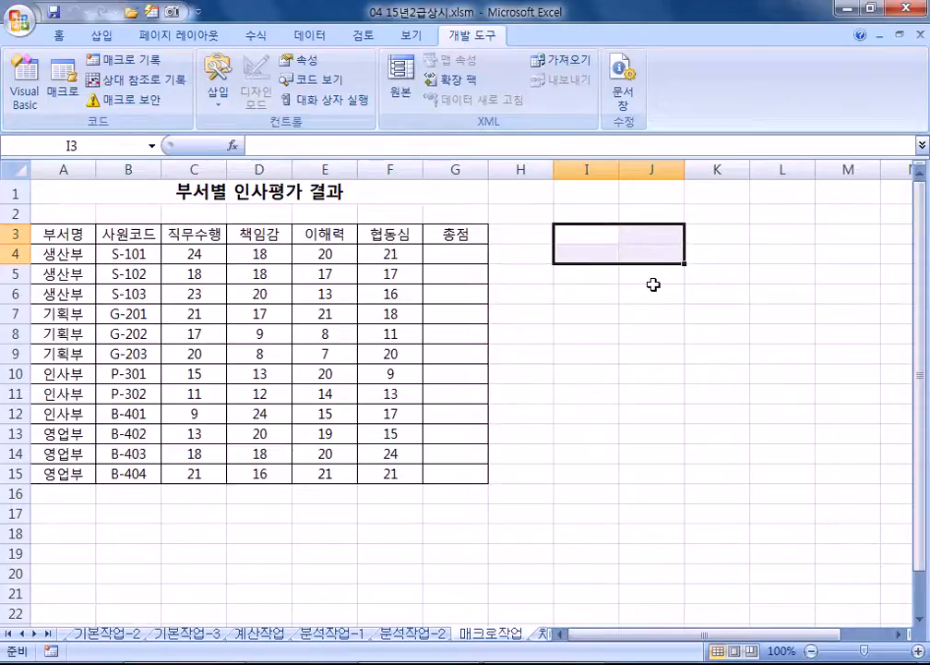
click(218, 90)
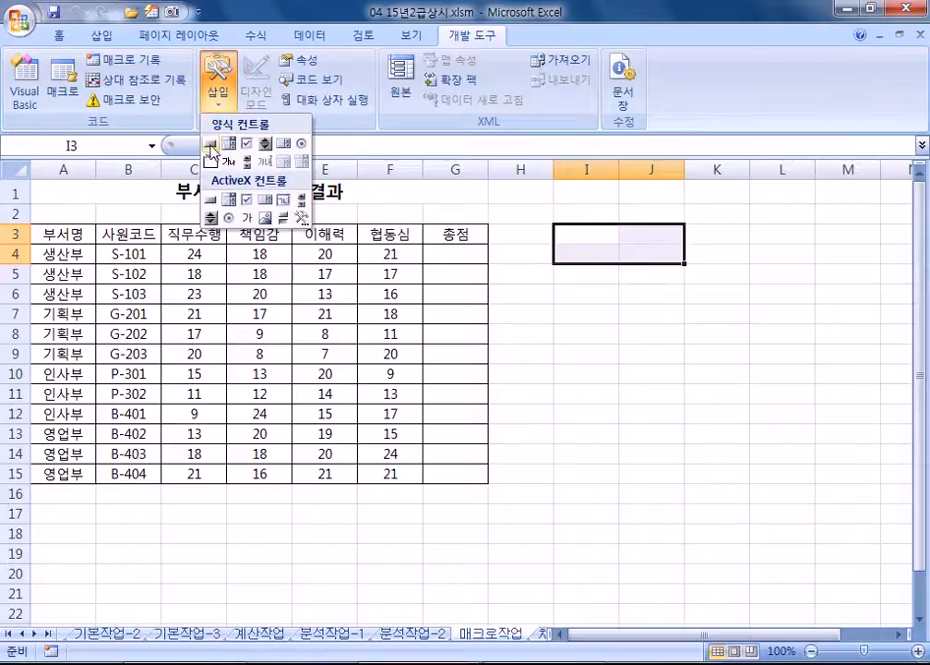
click(210, 145)
drag(554, 224, 686, 267)
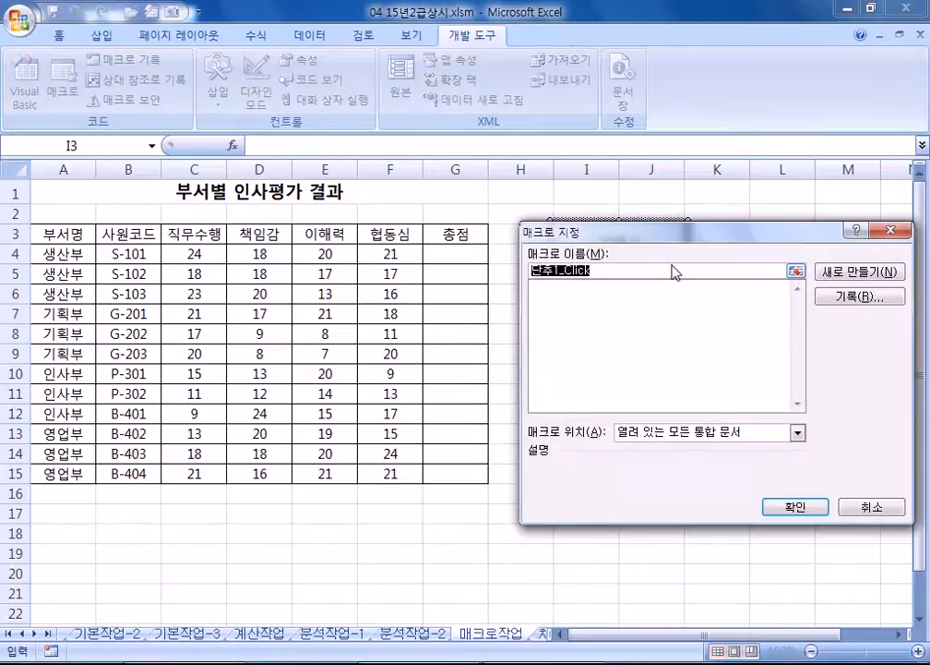
Step: Name the button's macro 총점 and start recording it in the current workbook
text(chd)
key(BackSpace)
key(BackSpace)
key(BackSpace)
key(Hangul)
text(총점)
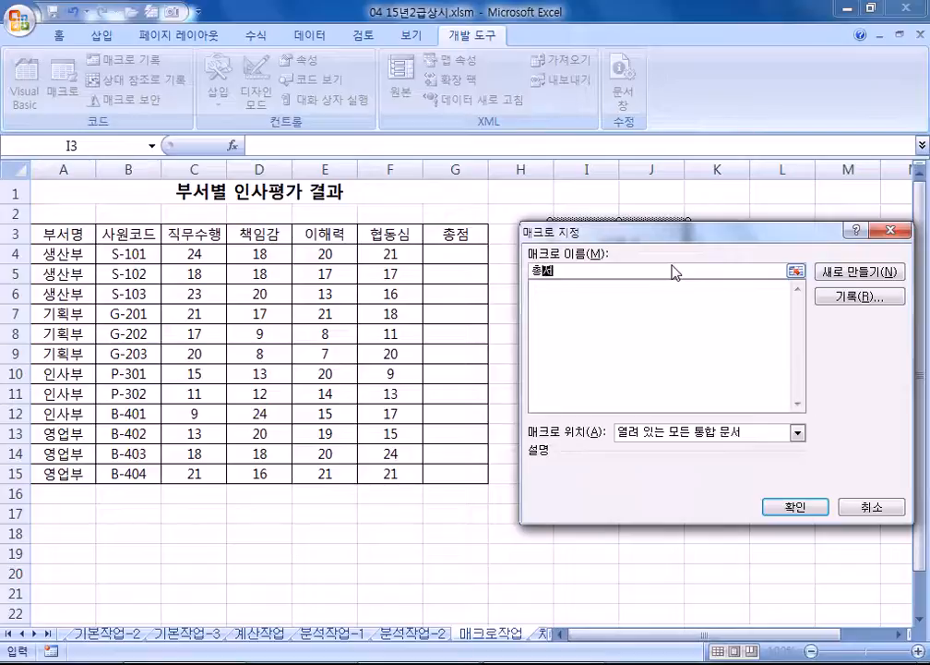
click(848, 298)
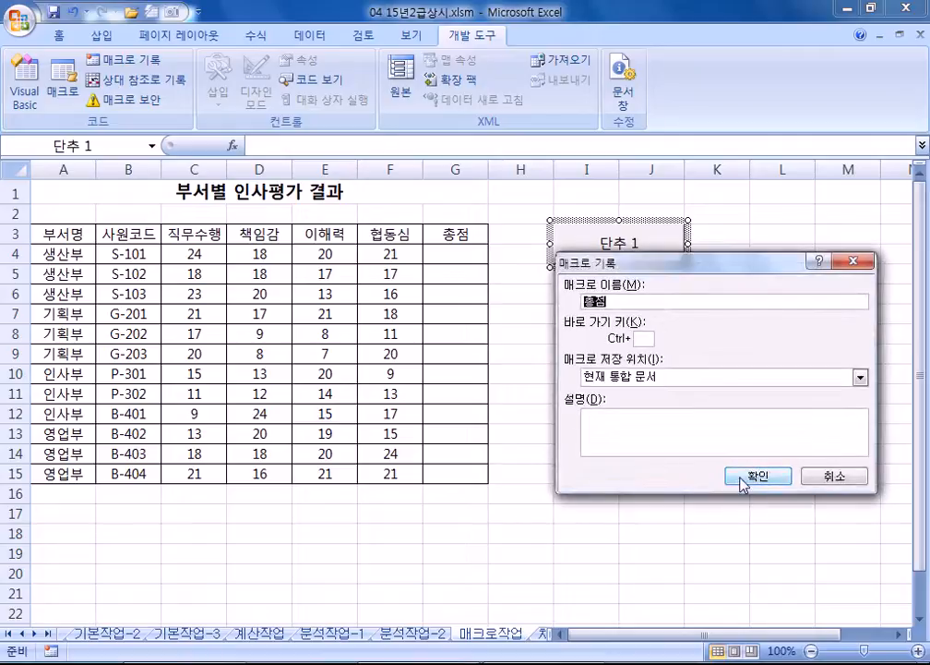
click(744, 482)
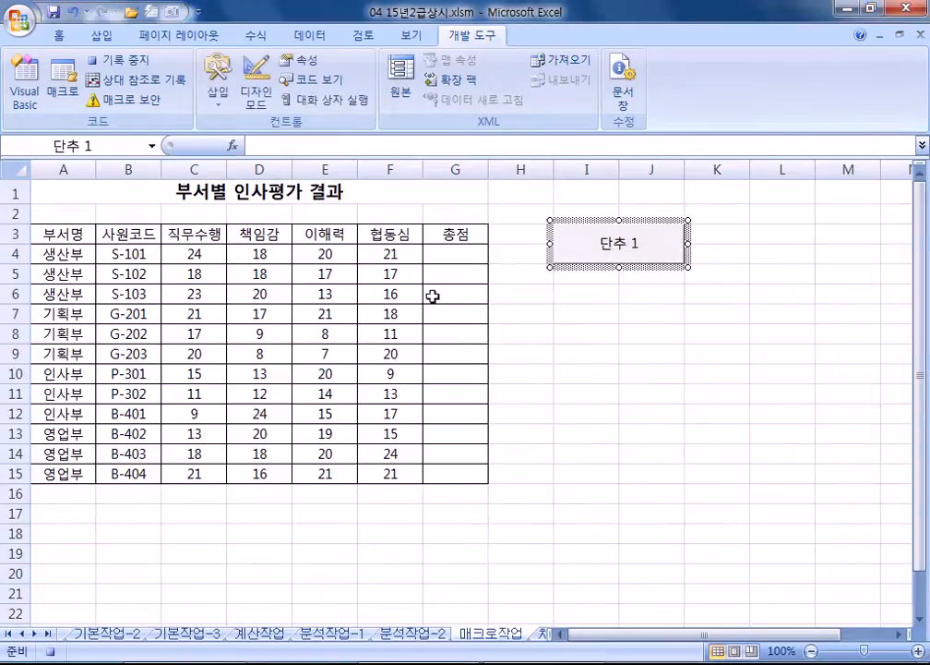
Step: Enter =SUM(C4:F4) in G4 and fill the 총점 formula down to G15 while recording
click(443, 257)
text(=sum()
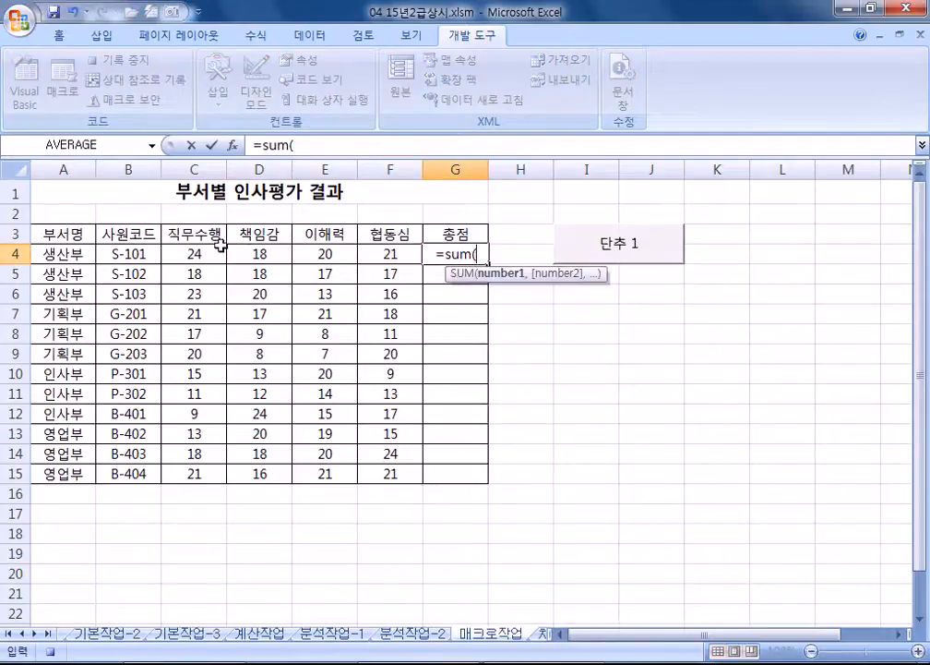
drag(189, 253, 371, 257)
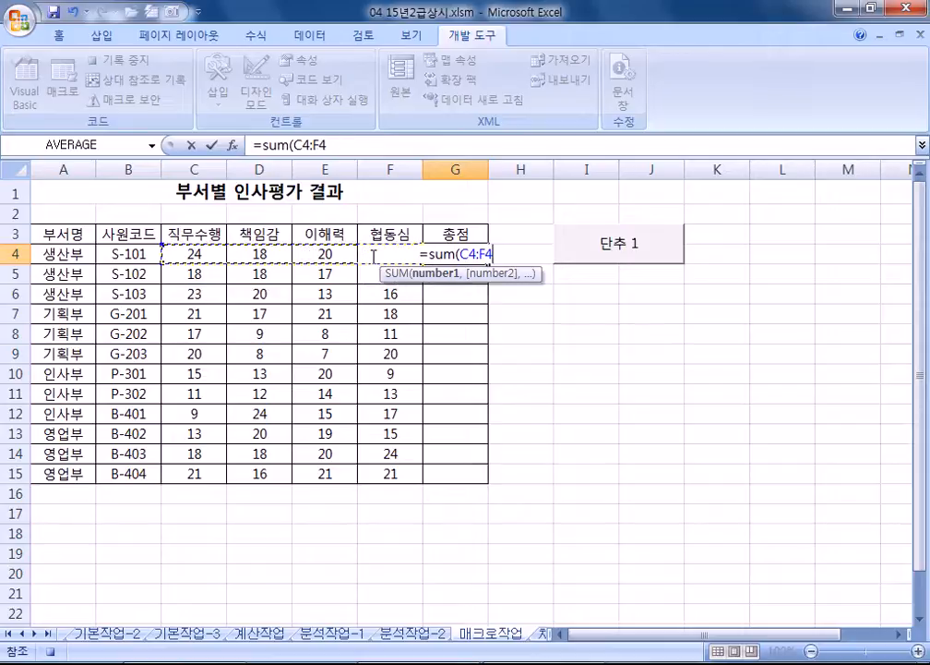
key(Return)
click(476, 254)
drag(487, 262, 492, 486)
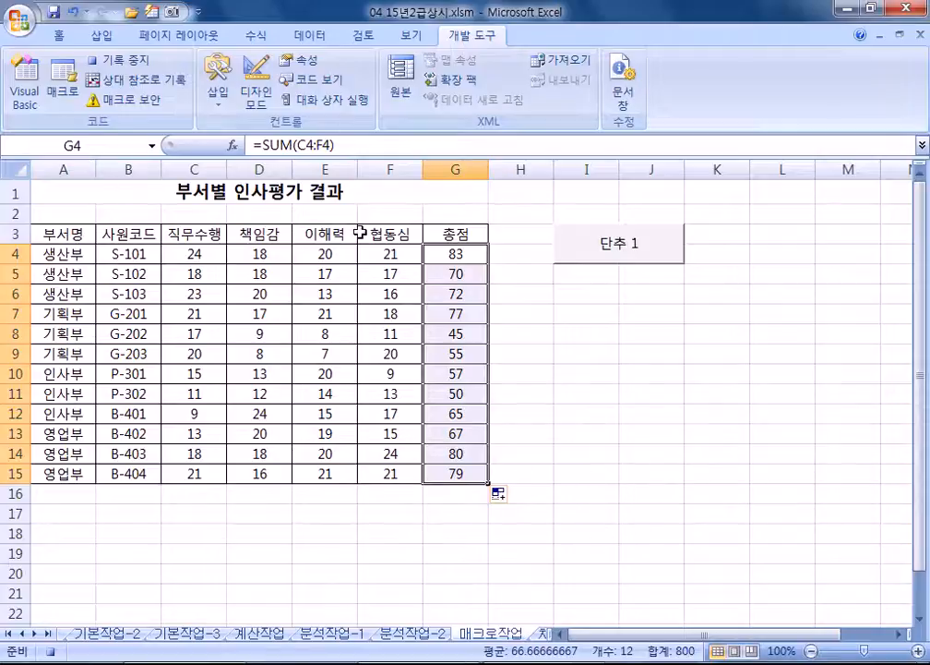
Step: Stop recording the 총점 macro, clear G4:G15 and run the macro from its button to refill the totals
click(143, 61)
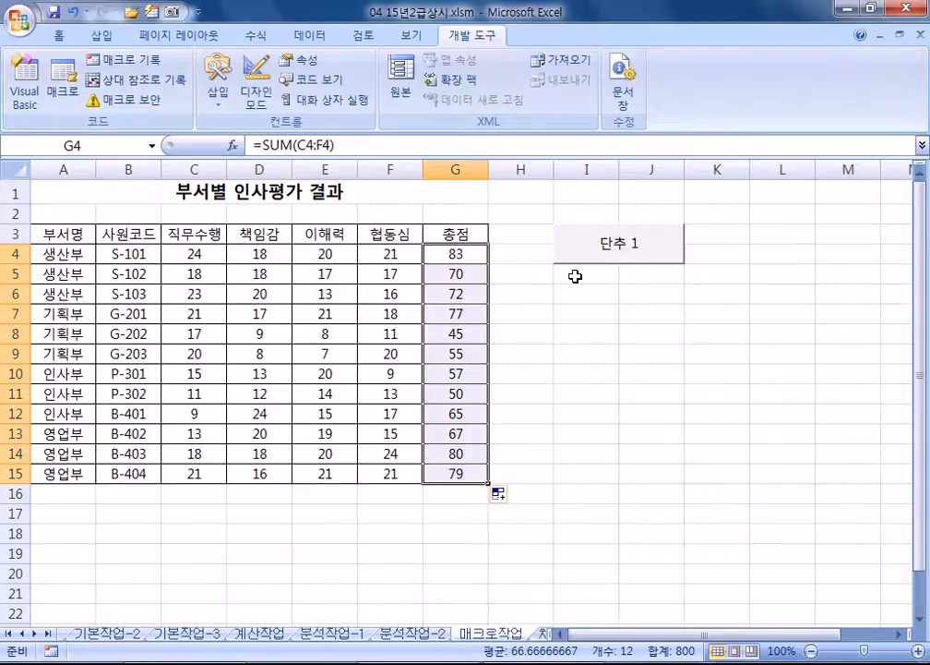
key(Delete)
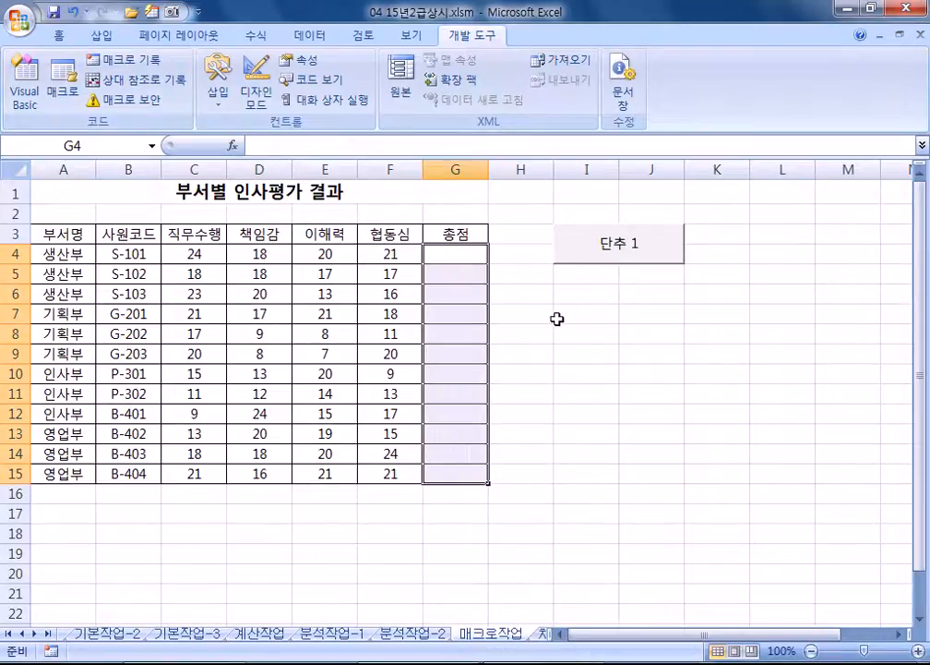
click(585, 262)
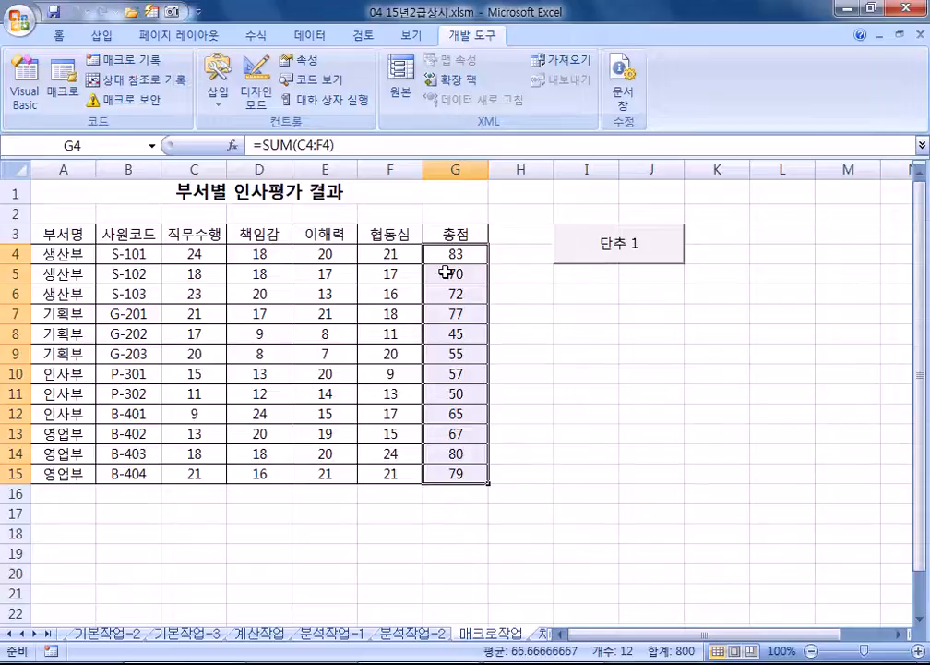
click(566, 323)
Step: Change the caption of the button over I3:J4 to 총점
right_click(595, 249)
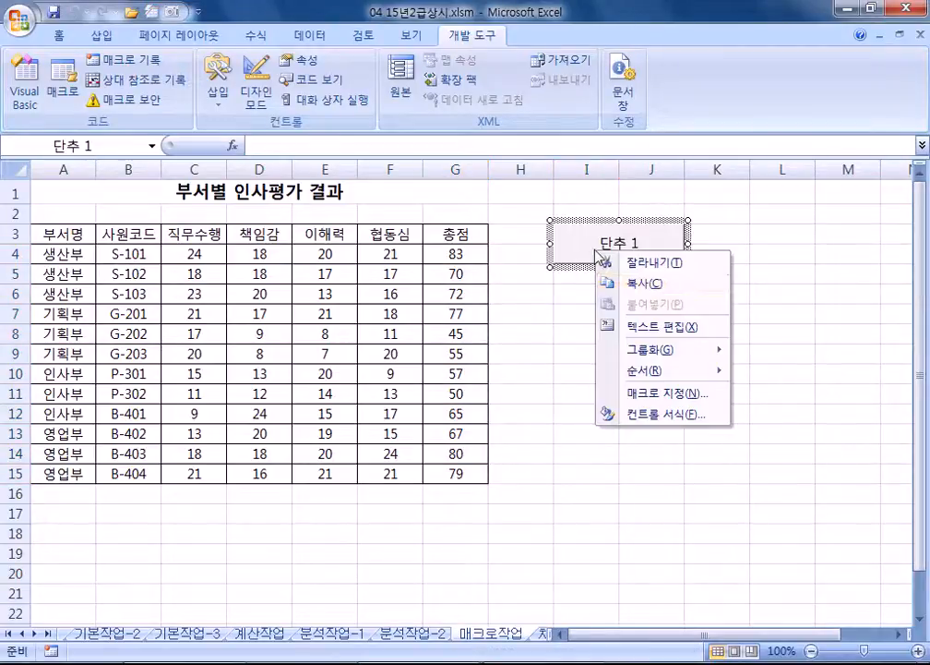
click(628, 327)
text(CHDW)
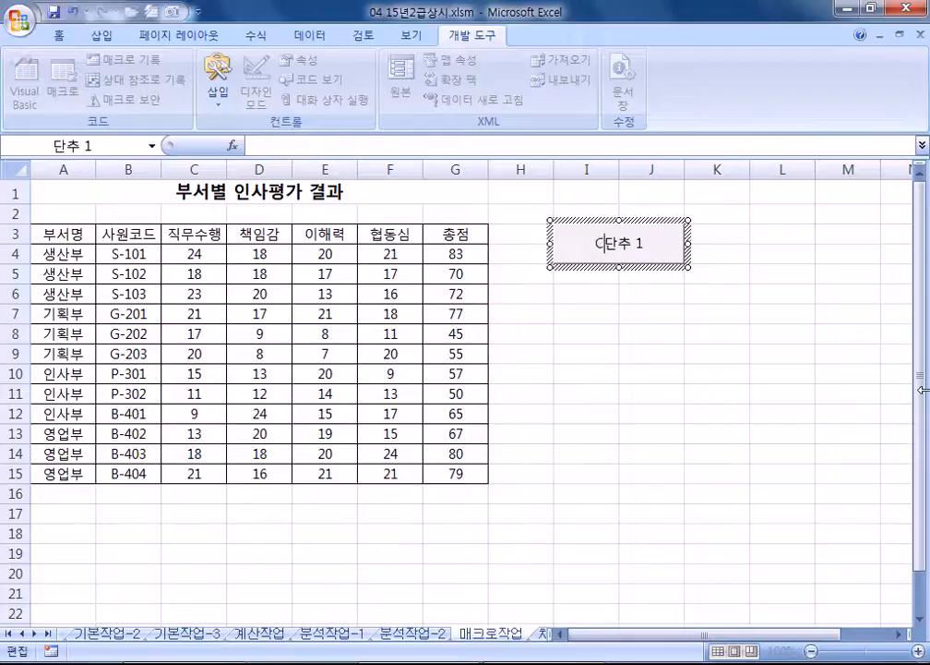
key(shift+Home)
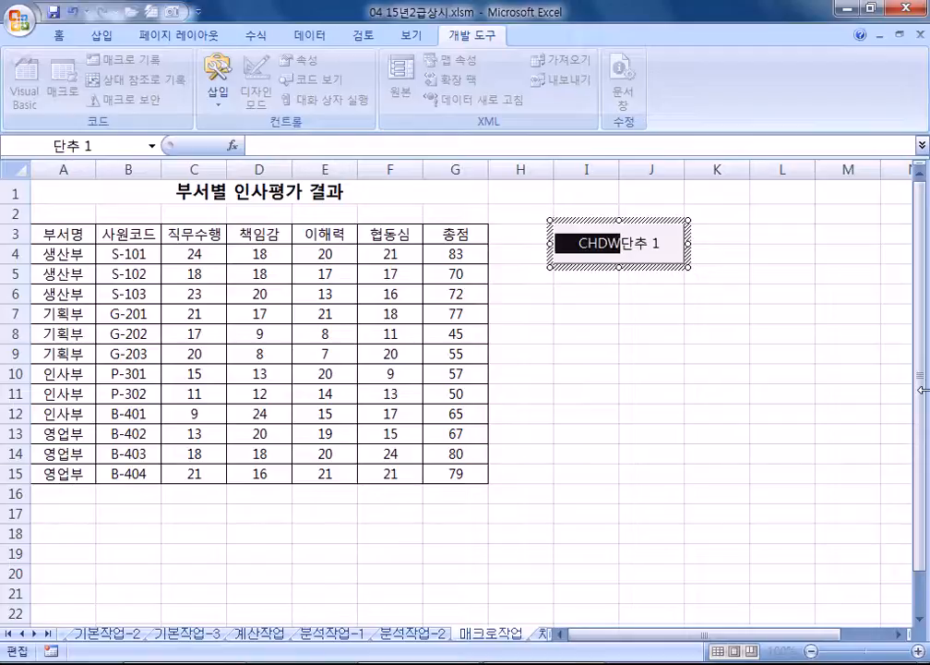
text(총ㅈ)
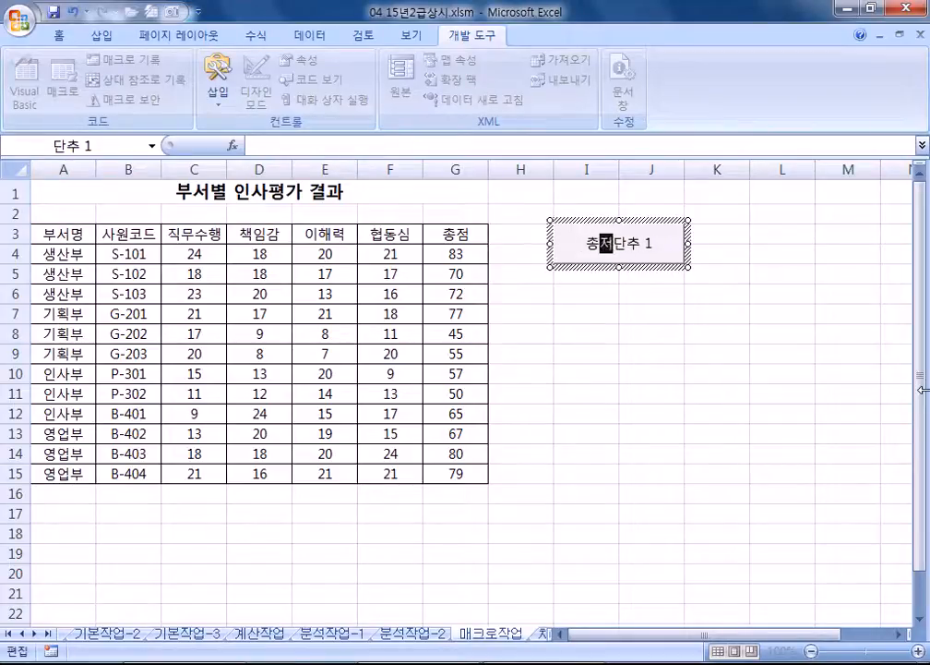
key(Delete)
key(Delete)
key(Delete)
key(Delete)
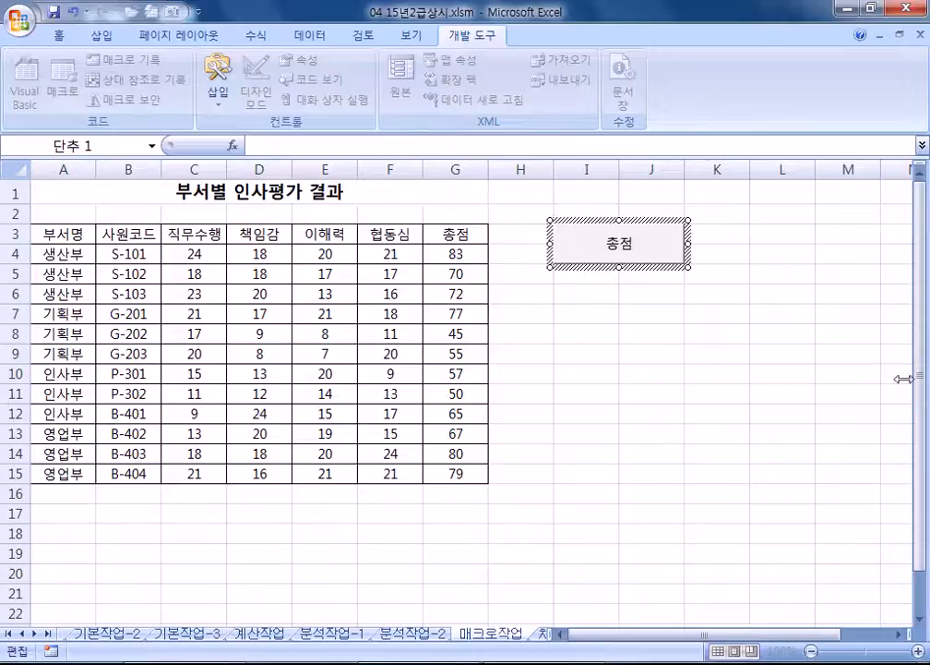
click(638, 386)
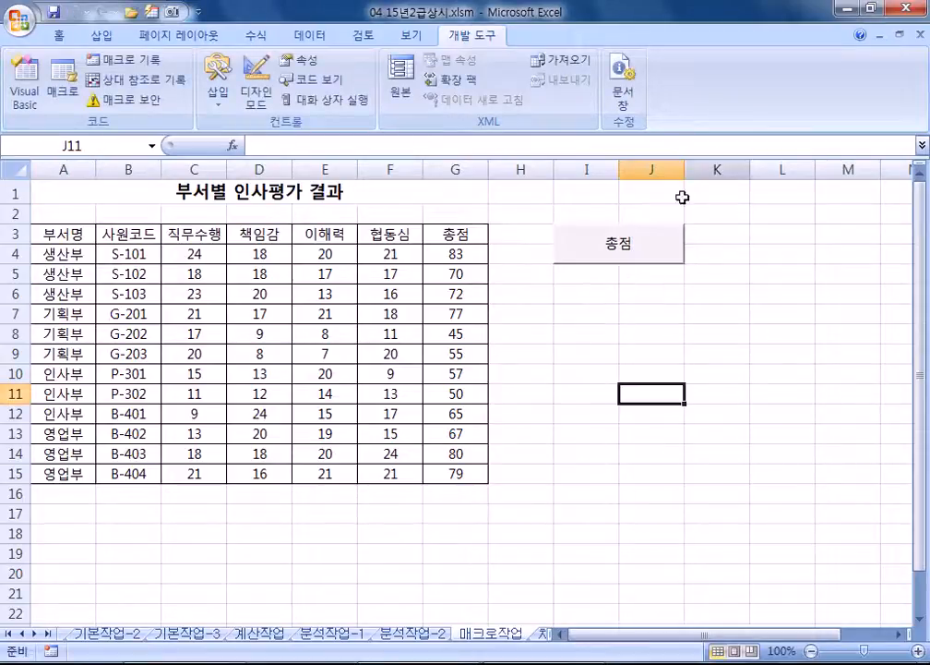
Step: Clear the totals in G4:G15 and run the 총점 button again to test it
drag(456, 254, 456, 474)
click(717, 533)
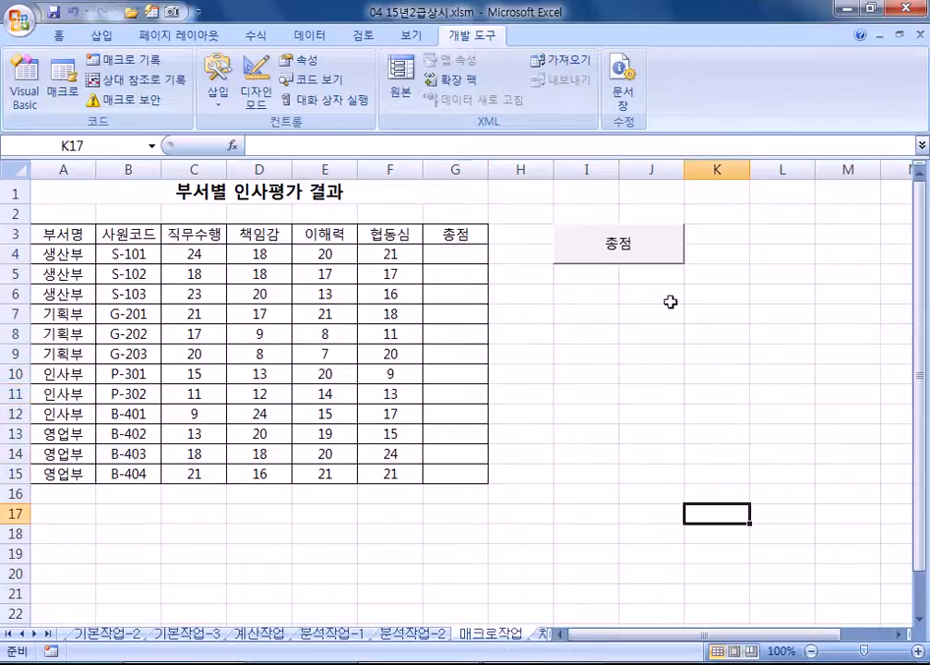
click(633, 261)
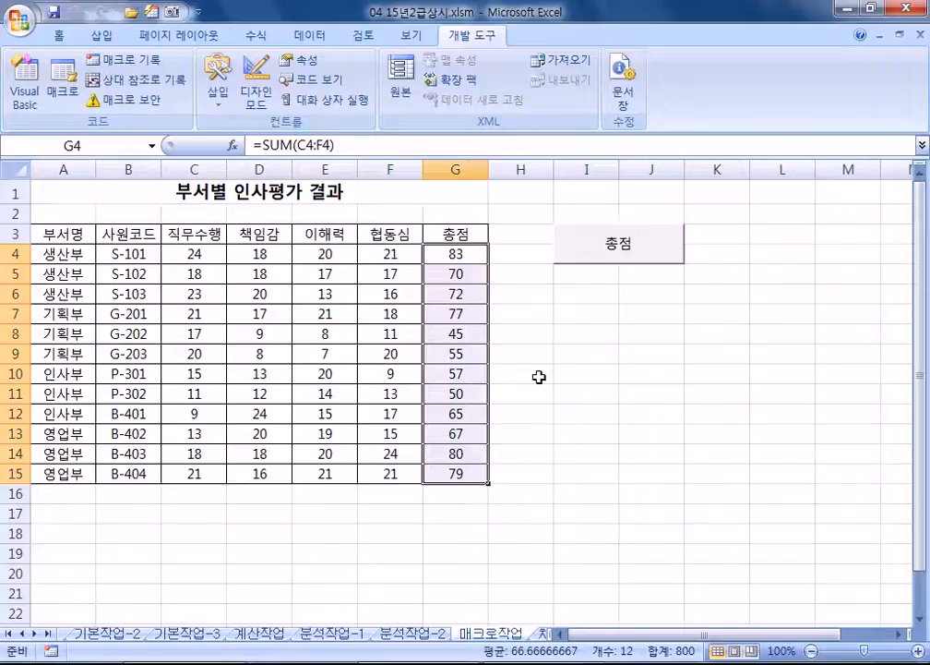
click(607, 478)
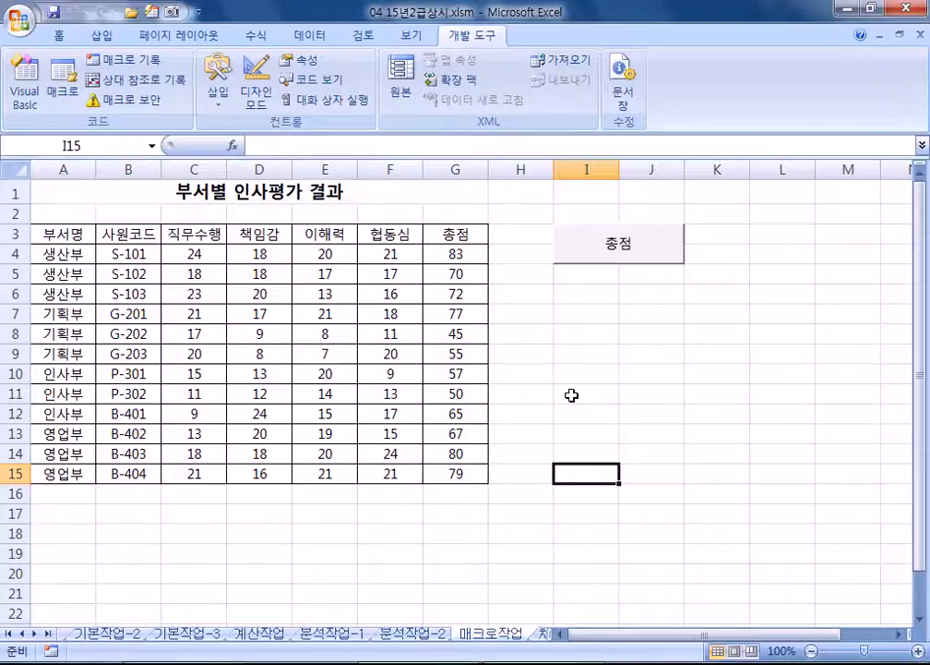
click(107, 63)
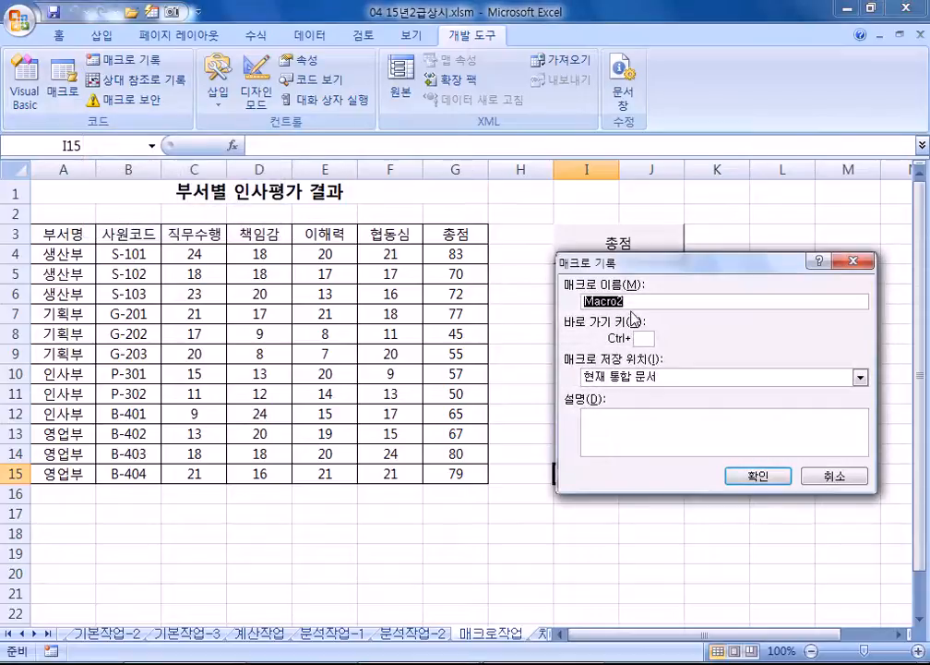
click(834, 476)
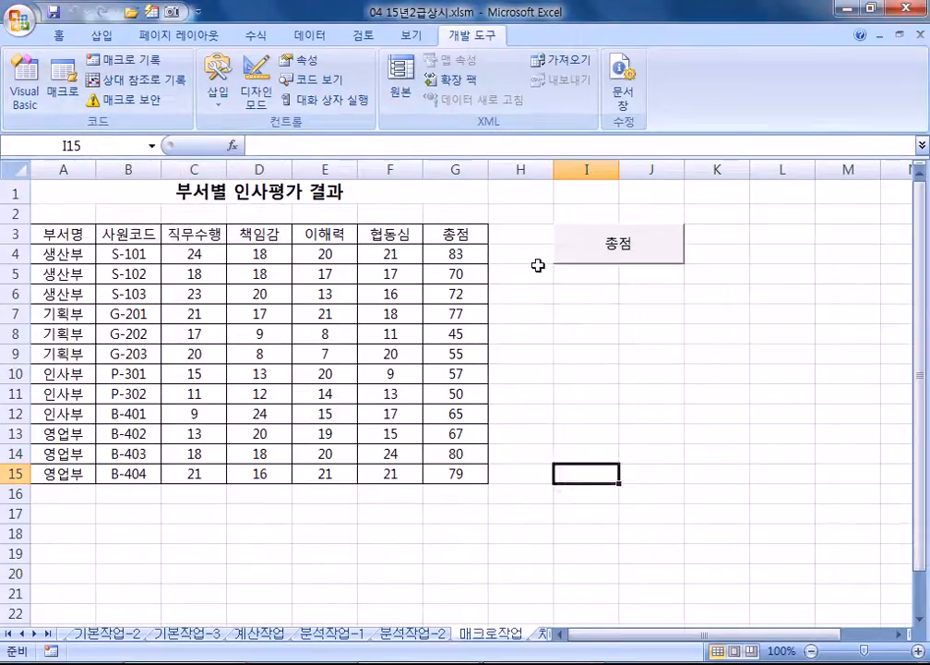
click(526, 247)
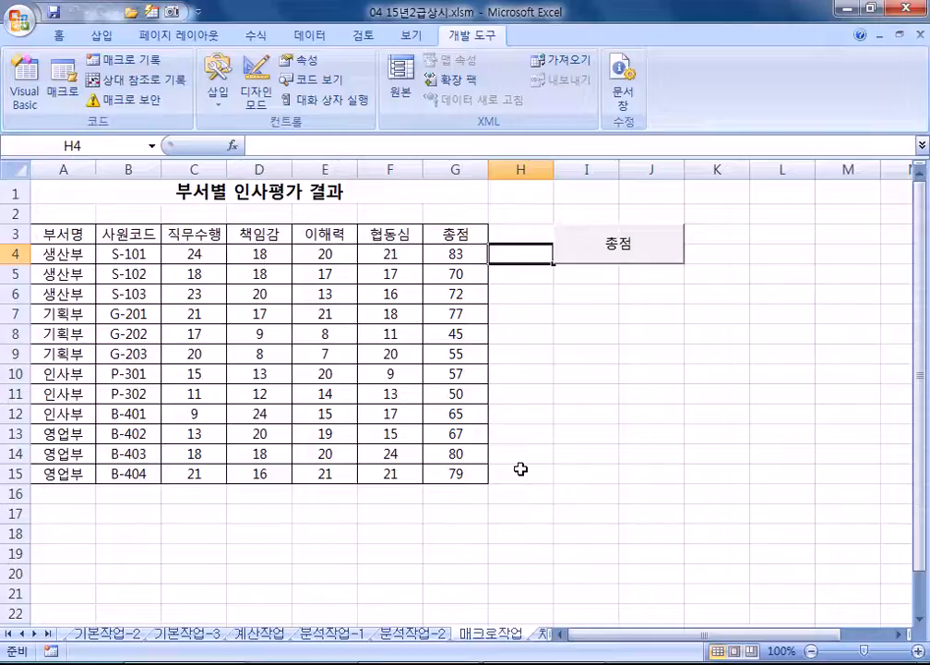
Step: Check the macro assignment of the 총점 button without changing it
right_click(562, 258)
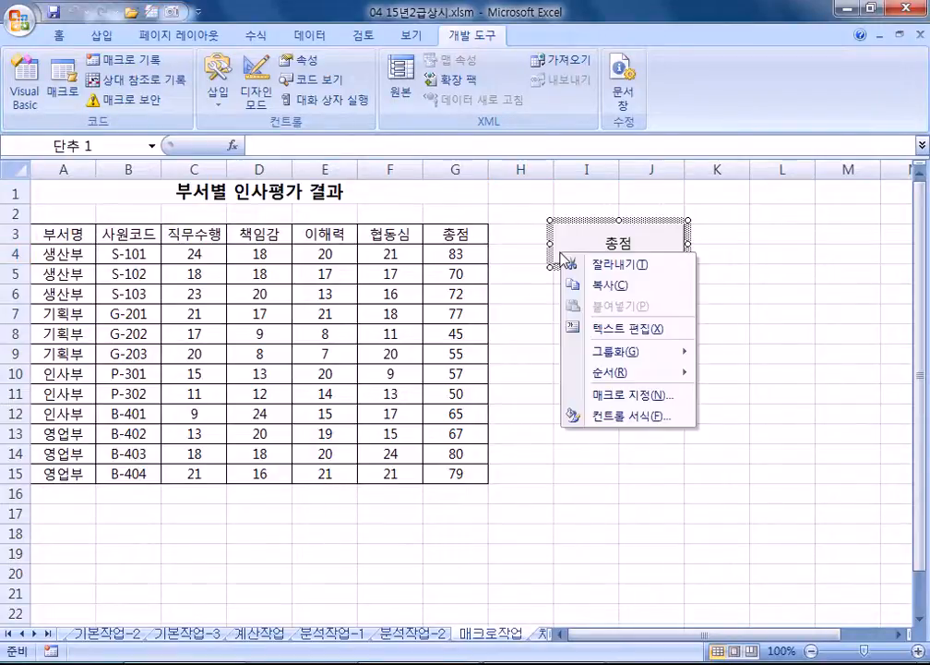
click(631, 394)
click(456, 301)
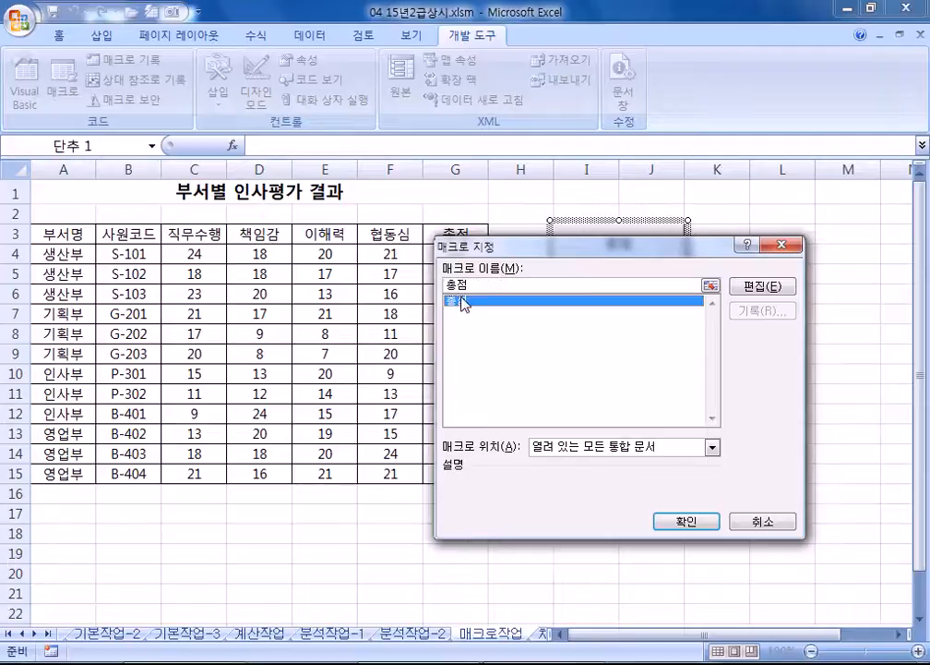
click(755, 522)
click(650, 433)
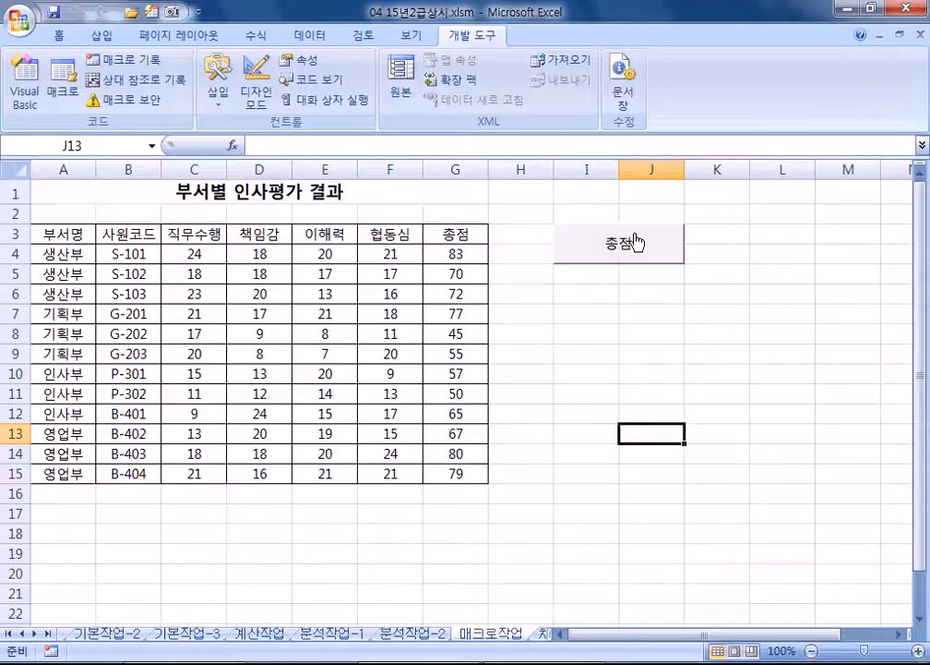
click(612, 356)
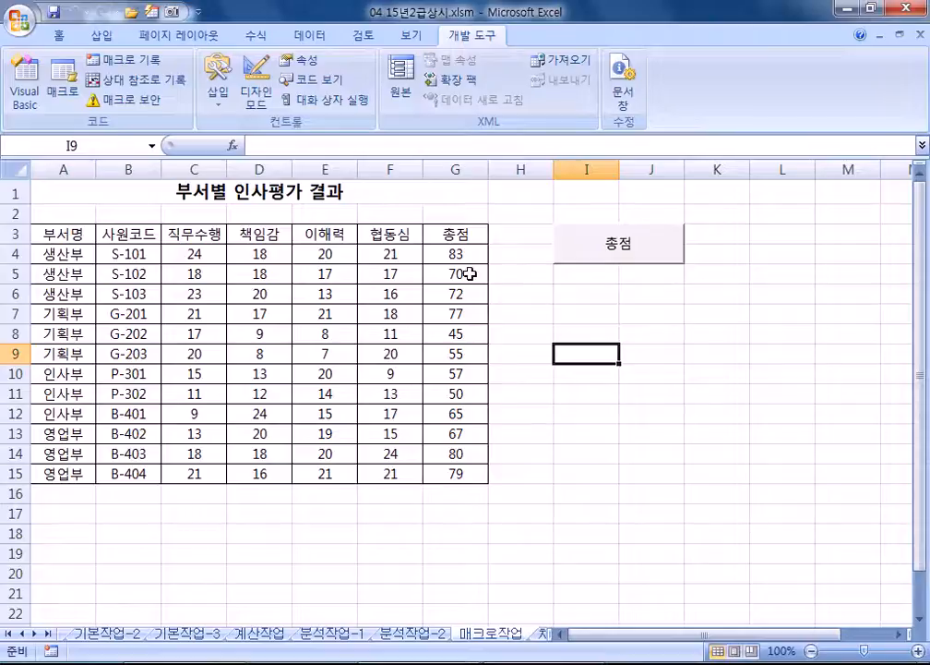
drag(465, 251, 451, 475)
click(598, 474)
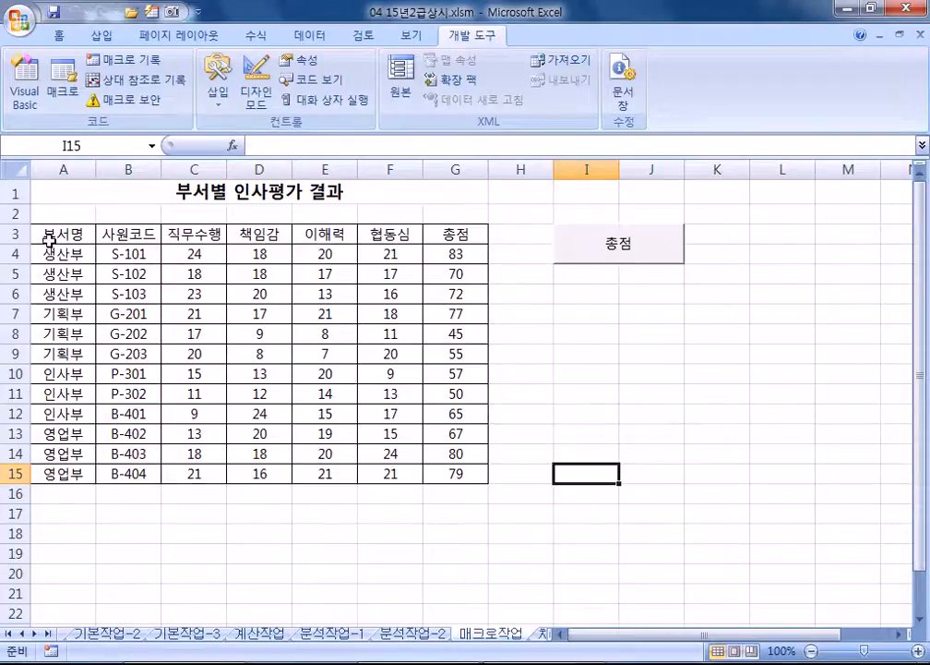
drag(51, 233, 460, 236)
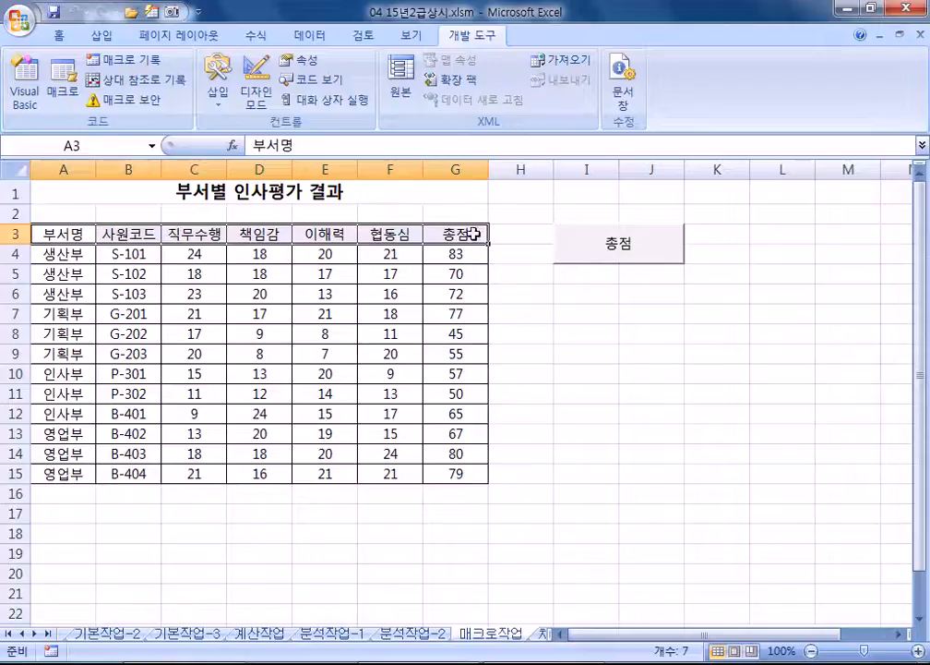
click(61, 35)
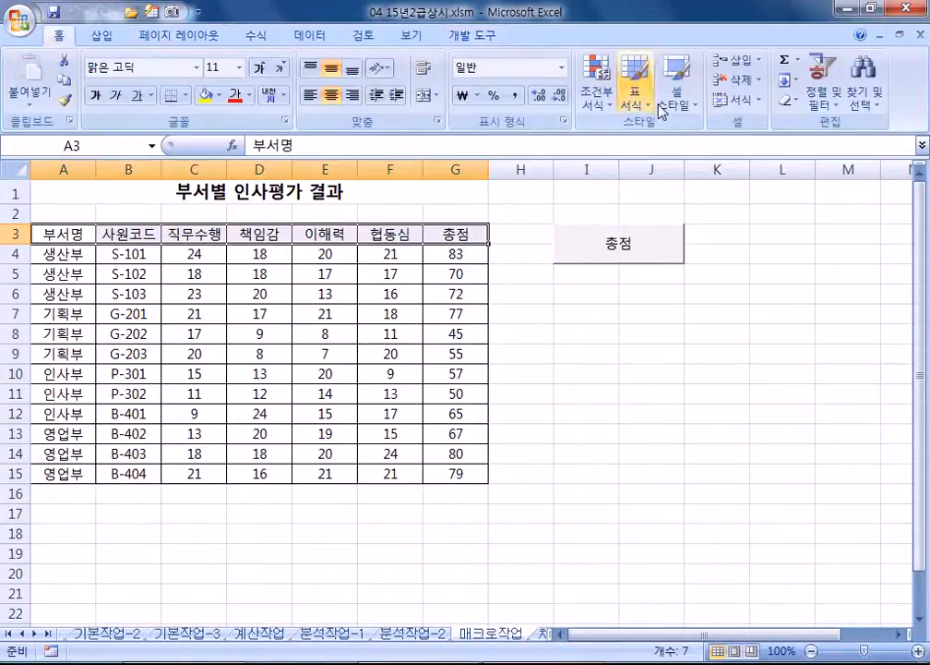
click(677, 92)
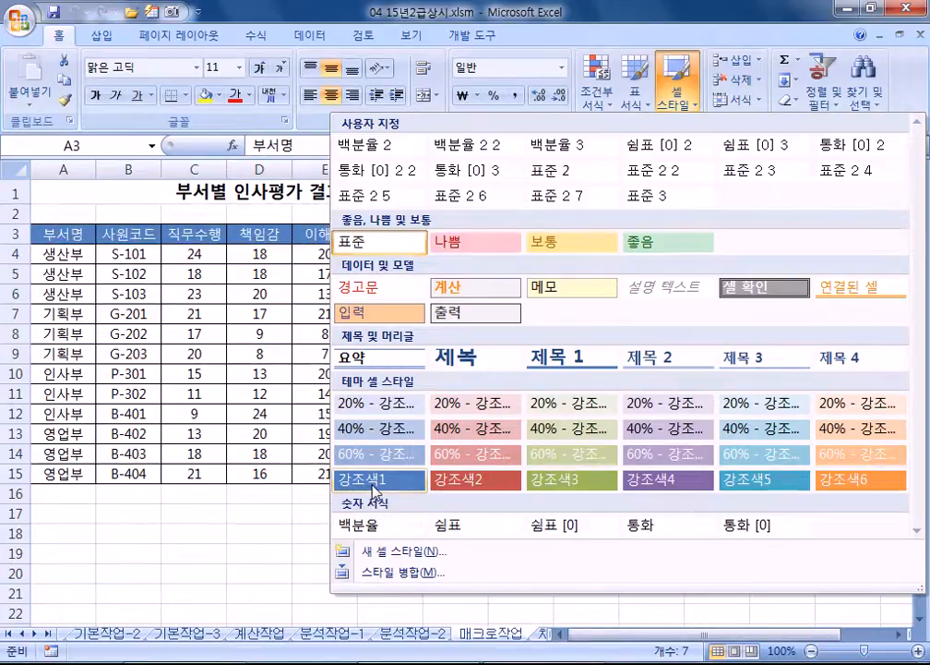
click(81, 344)
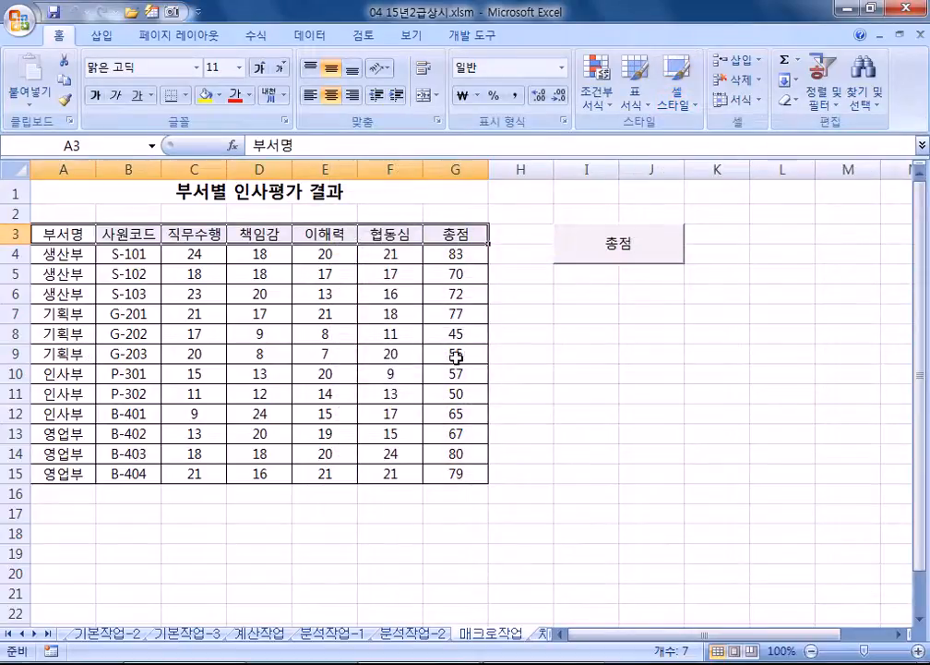
Step: Draw a rounded rectangle exactly over cells I7:J8 and label it 서식
drag(555, 312, 649, 337)
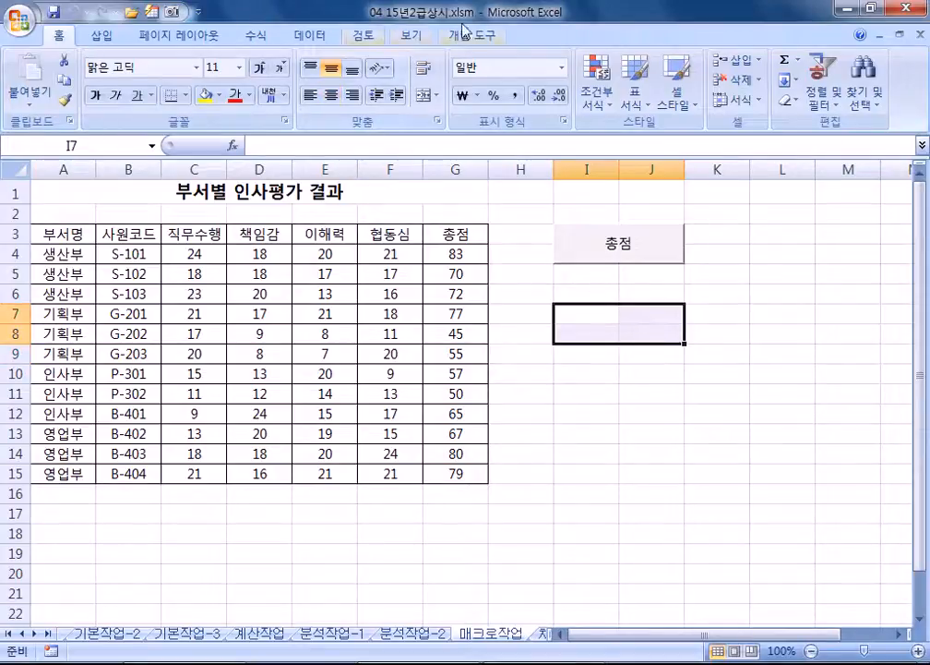
click(109, 37)
click(193, 85)
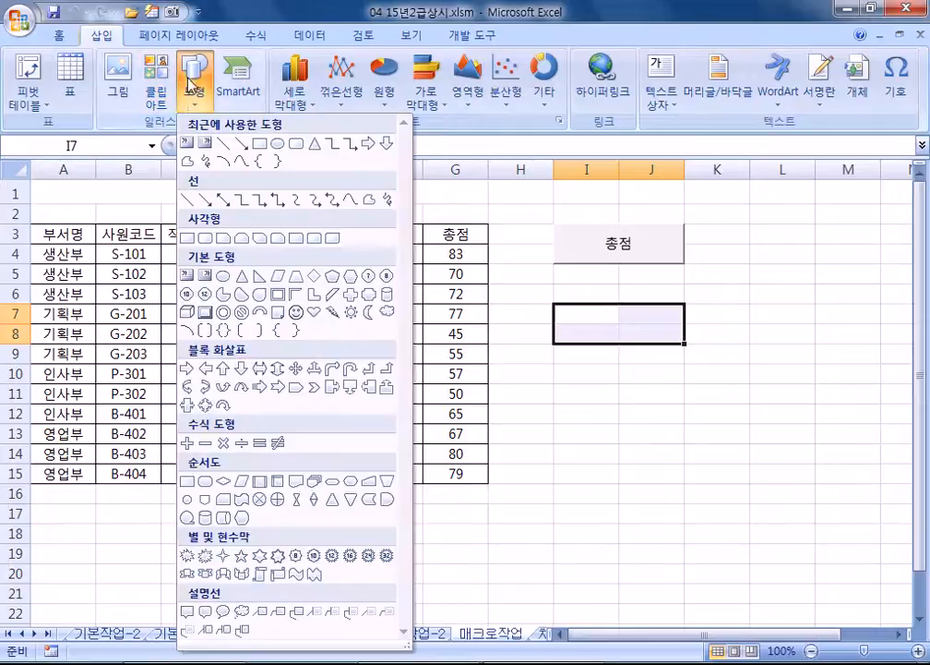
click(207, 242)
drag(560, 303, 657, 338)
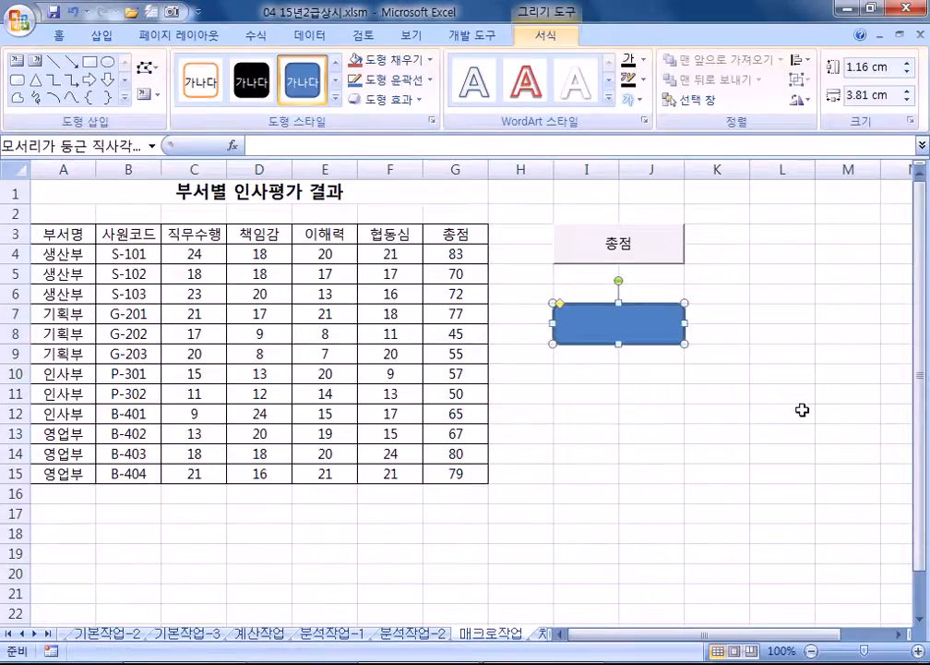
click(687, 407)
Step: Assign a new macro named 서식 to the rounded rectangle and start recording it in the current workbook
click(658, 333)
right_click(658, 332)
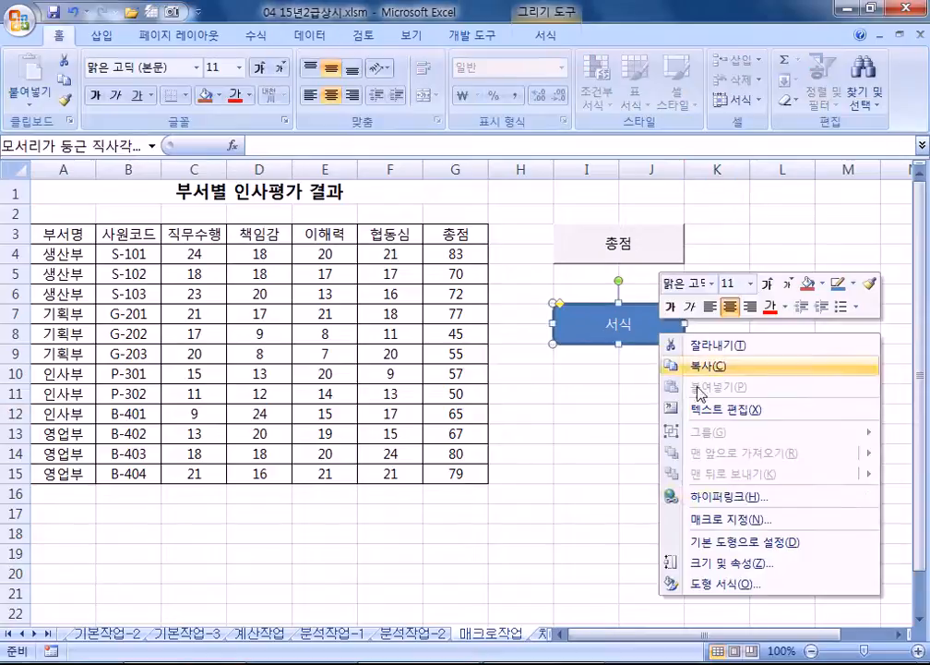
click(731, 523)
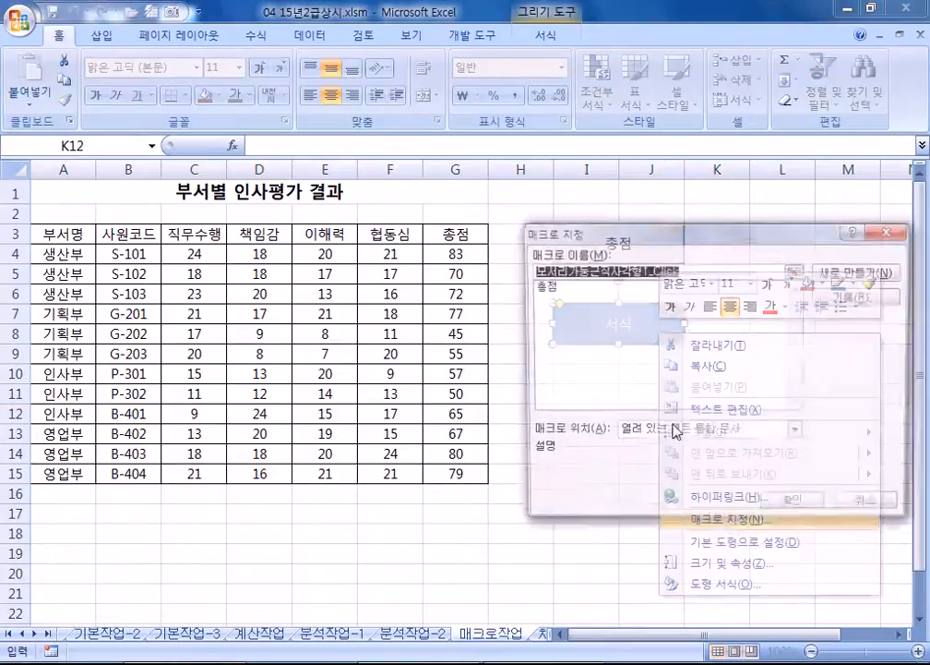
click(550, 289)
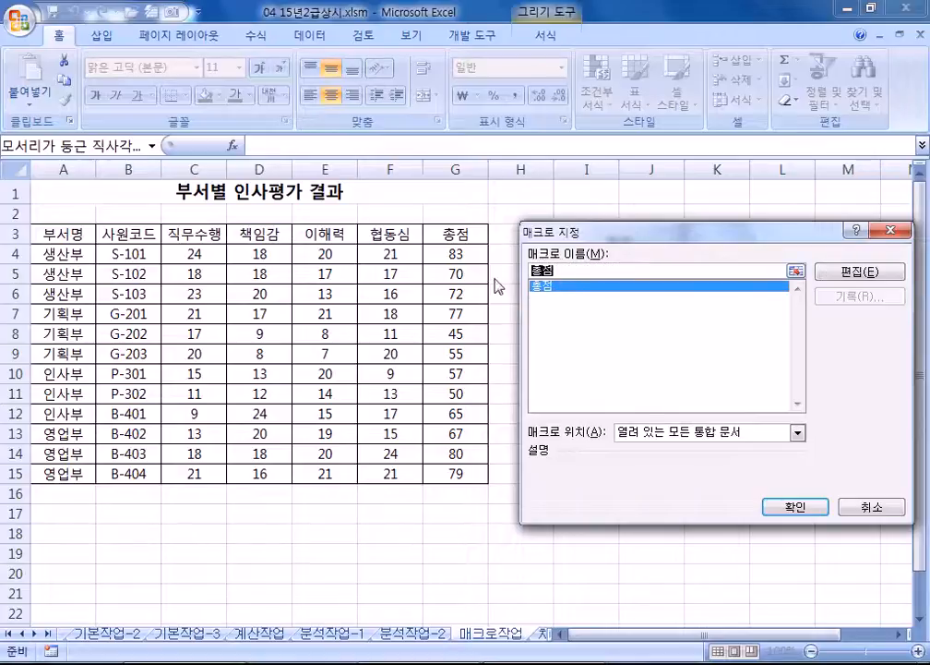
key(BackSpace)
key(BackSpace)
text(ㅓㅅㅓ식)
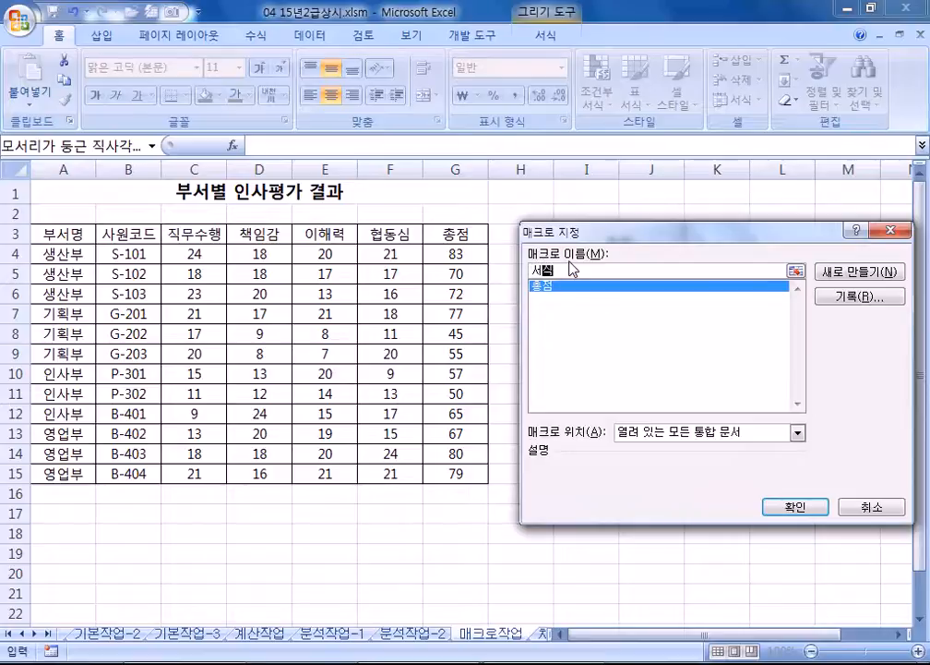
click(849, 297)
click(636, 300)
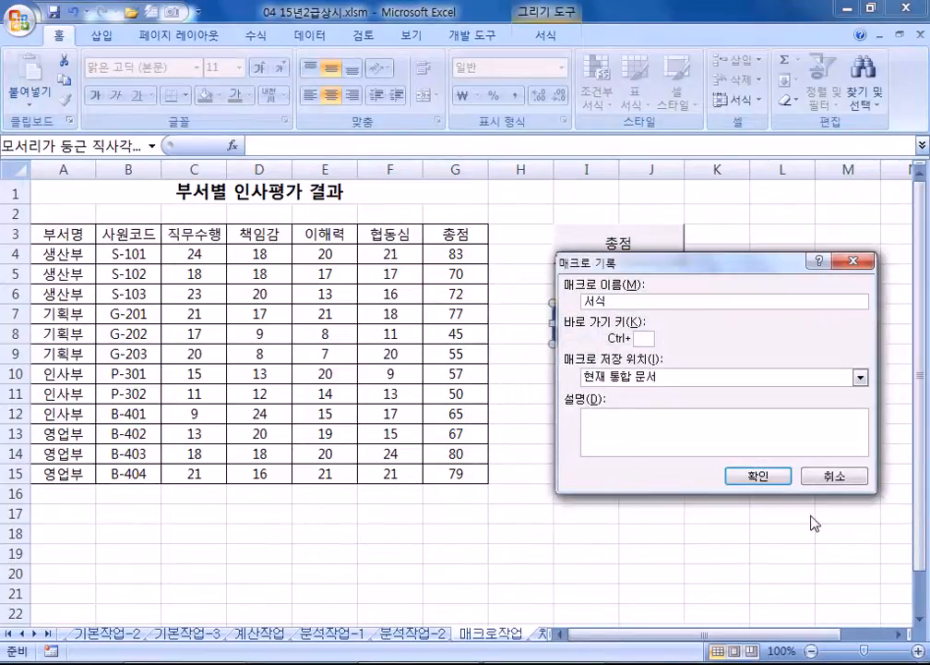
click(749, 479)
Step: Apply the 강조색1 cell style to the header cells A3:G3 while recording
drag(63, 237, 432, 235)
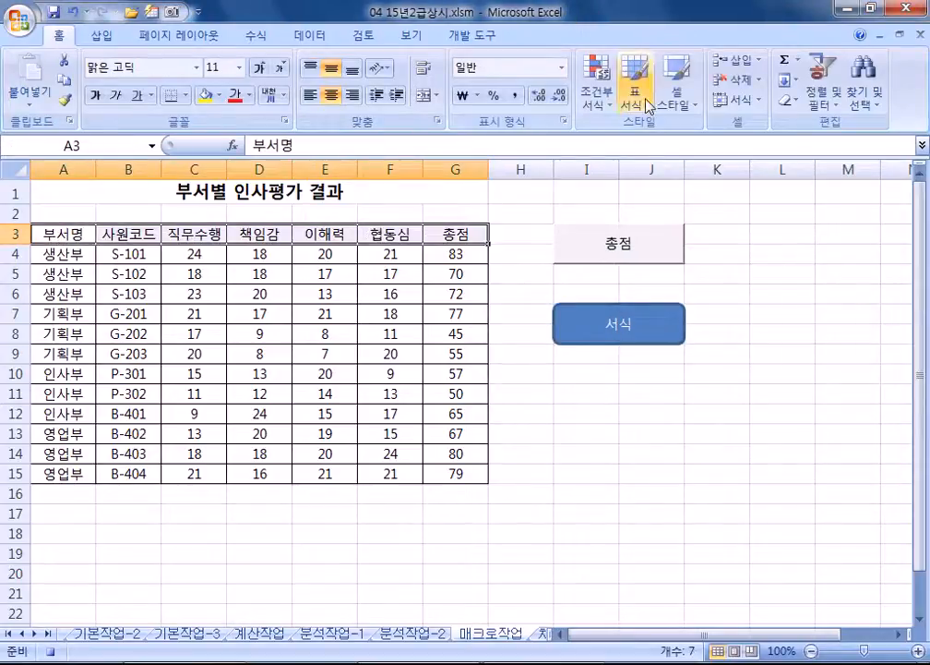
click(677, 102)
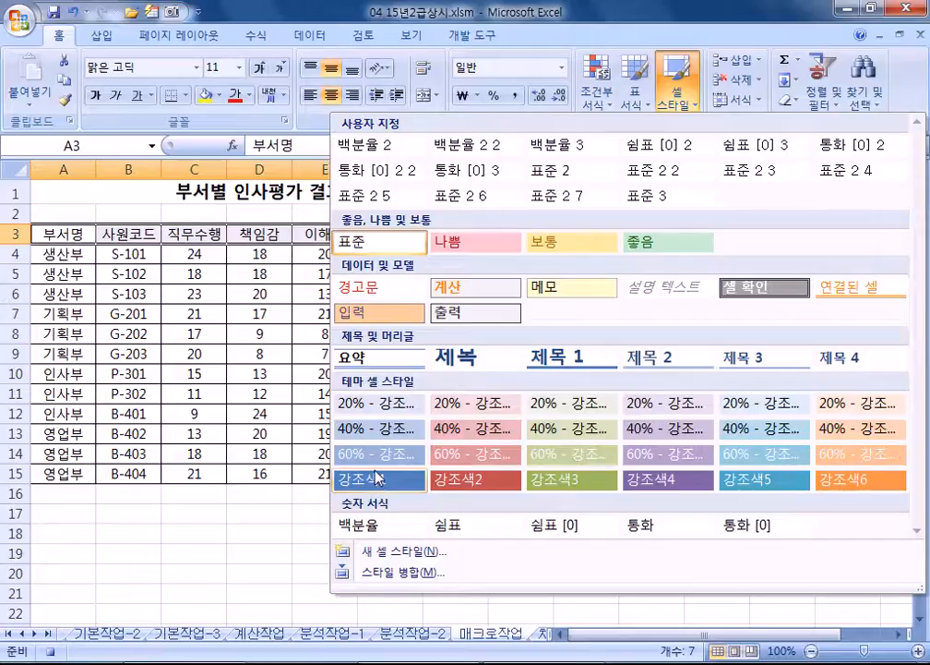
click(377, 477)
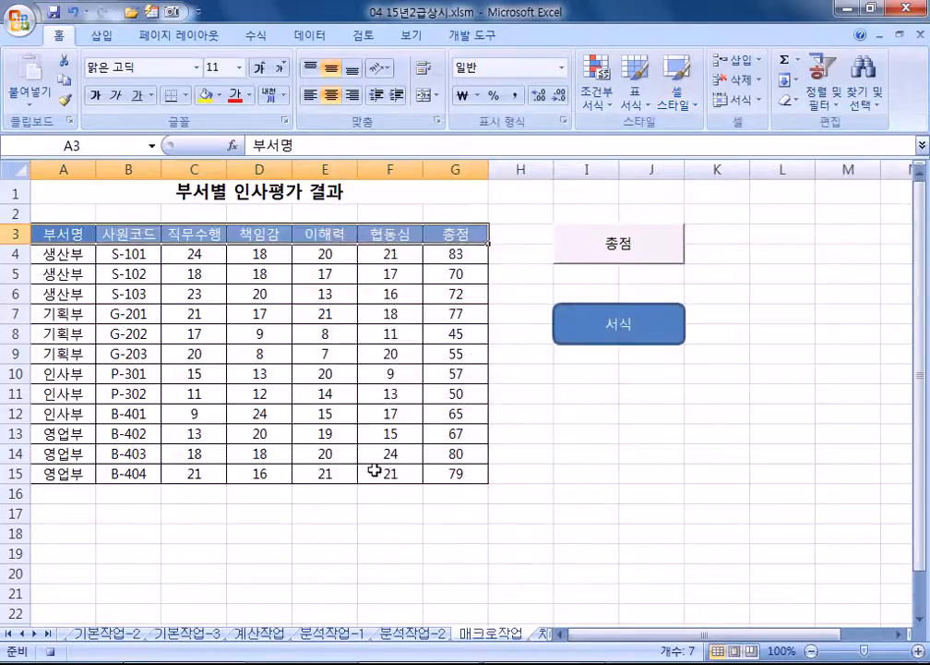
Step: Stop recording the 서식 macro
click(463, 39)
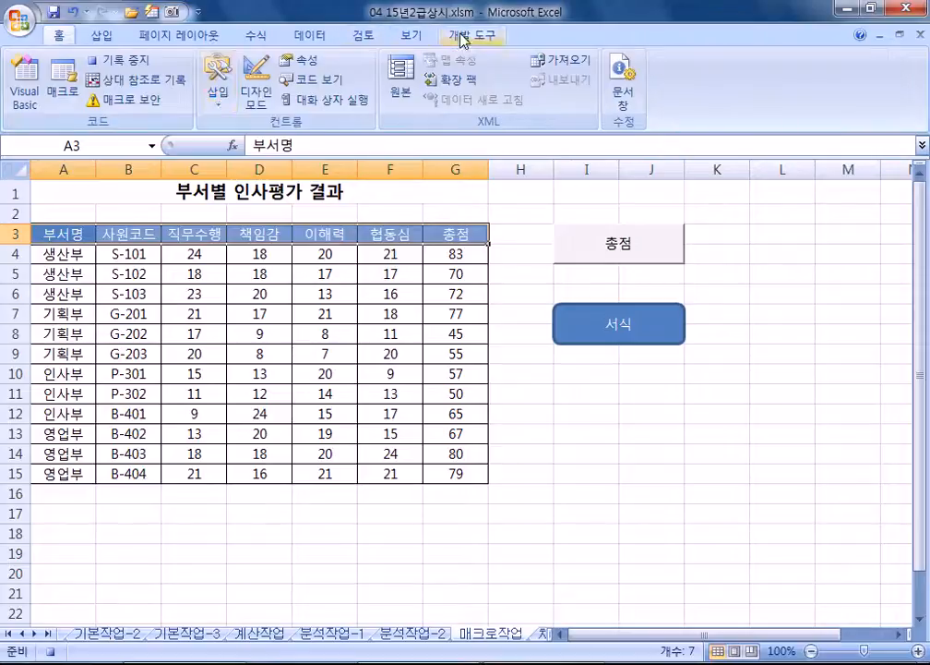
click(121, 64)
Step: Reset the header cells A3:G3 to the 표준 style with all borders and run the 서식 macro from the rounded rectangle
click(59, 35)
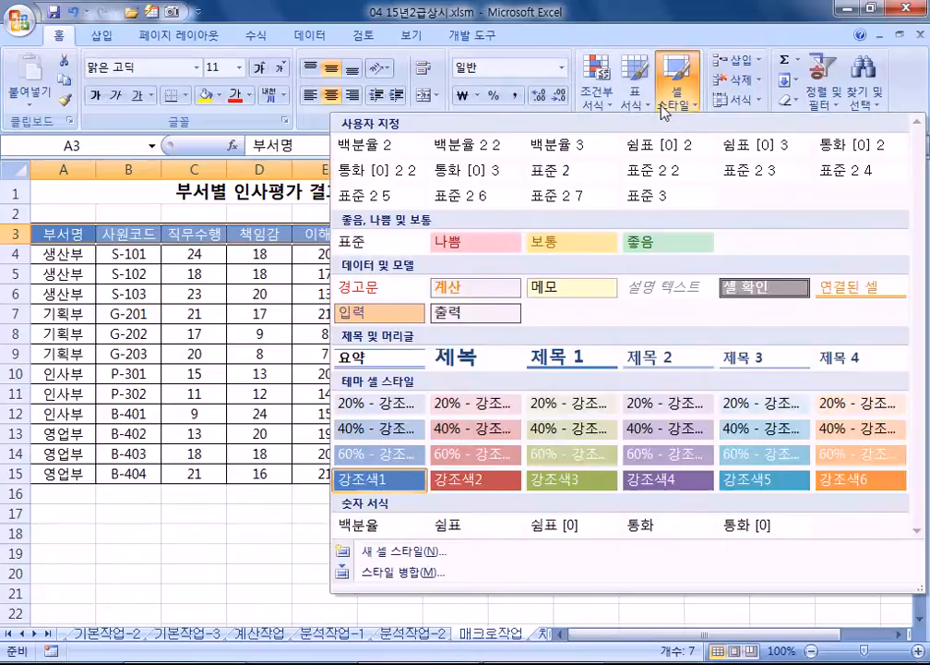
click(677, 92)
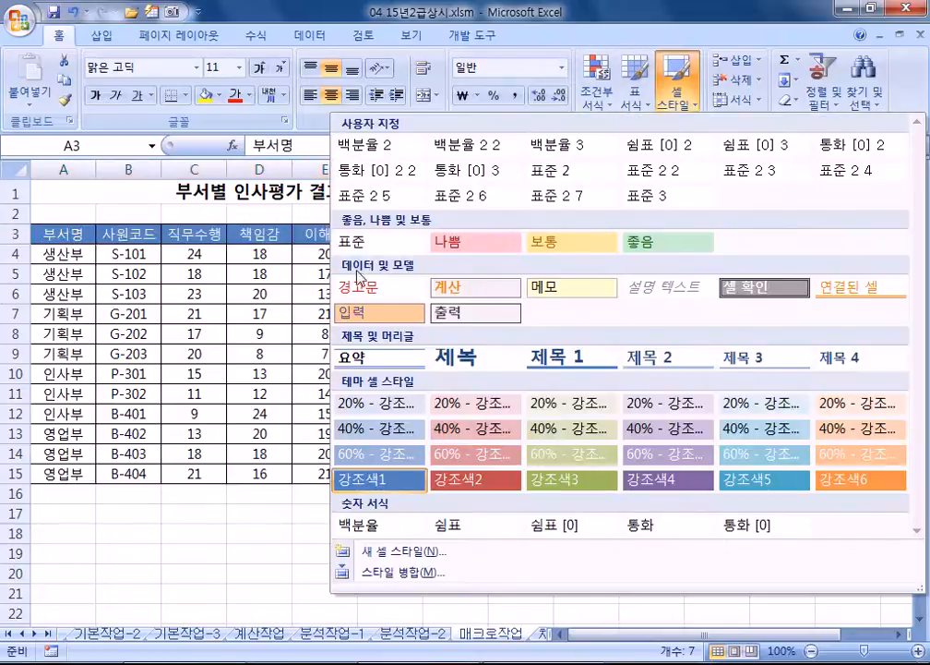
click(352, 242)
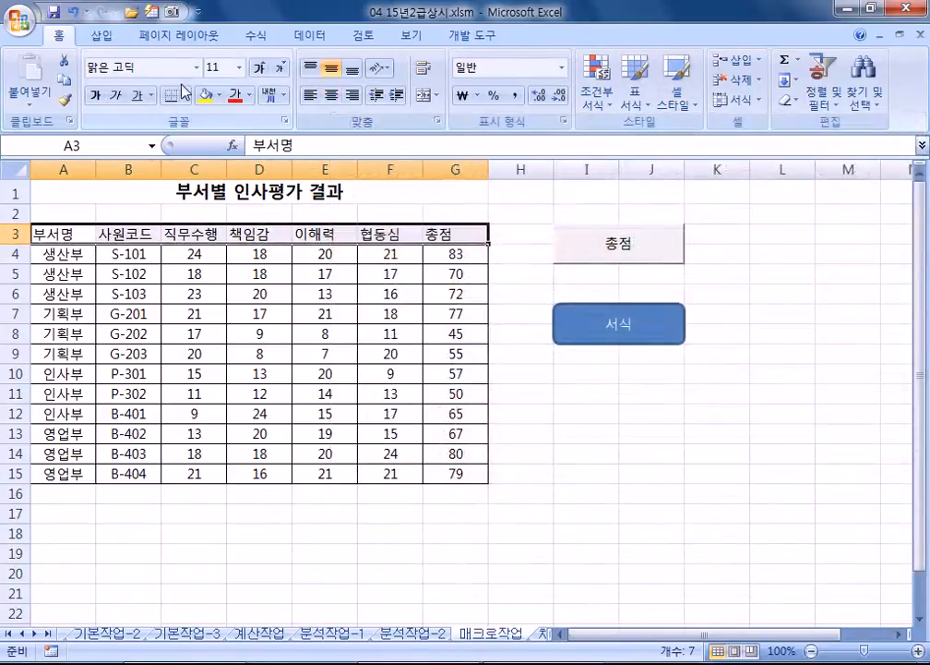
click(186, 95)
click(198, 247)
click(194, 393)
click(623, 328)
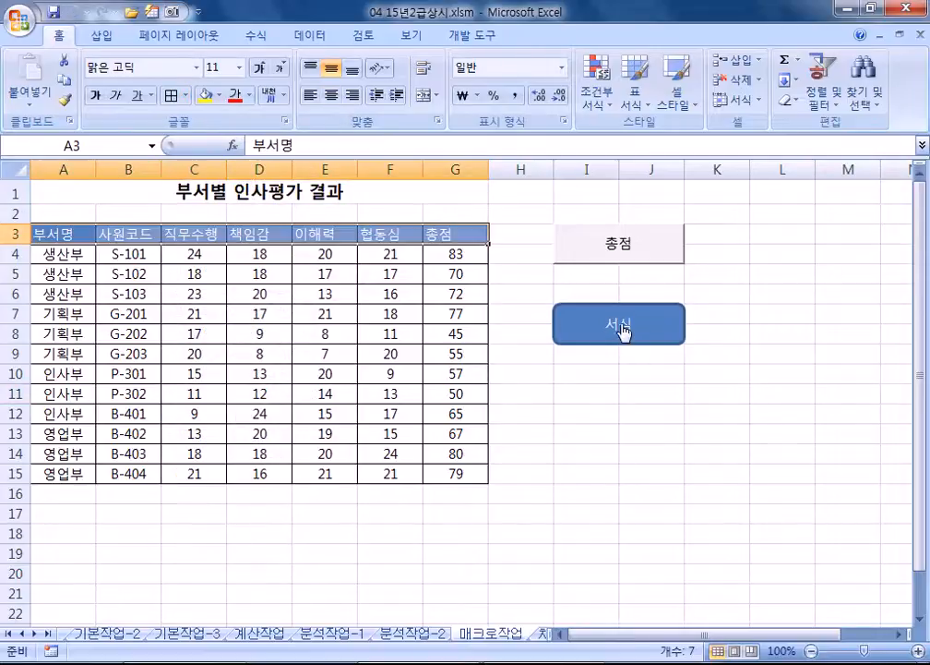
Step: Center the header text in A3:G3 and apply the 강조색1 cell style
click(457, 430)
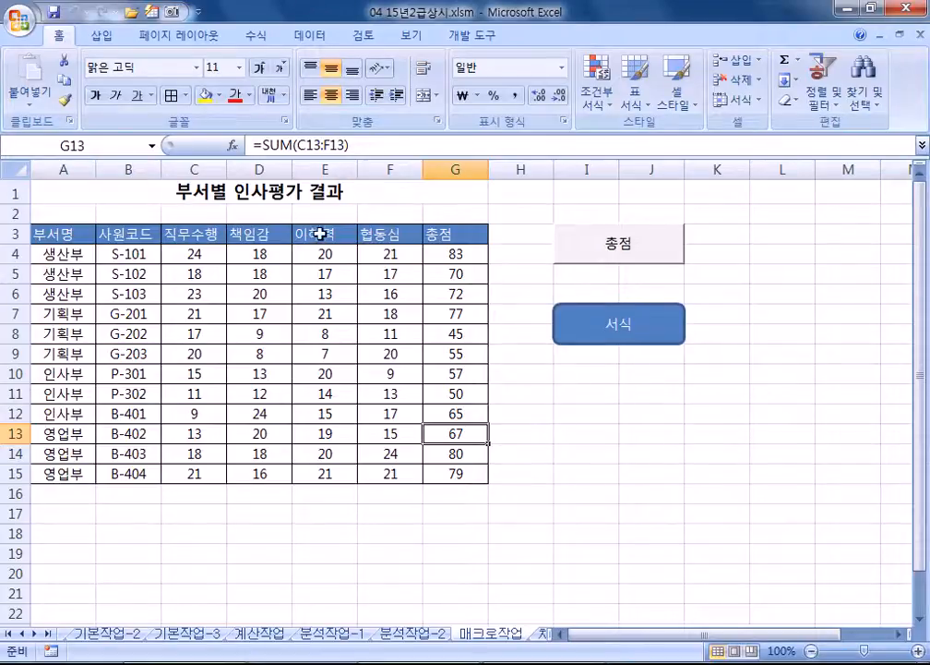
drag(66, 232, 434, 233)
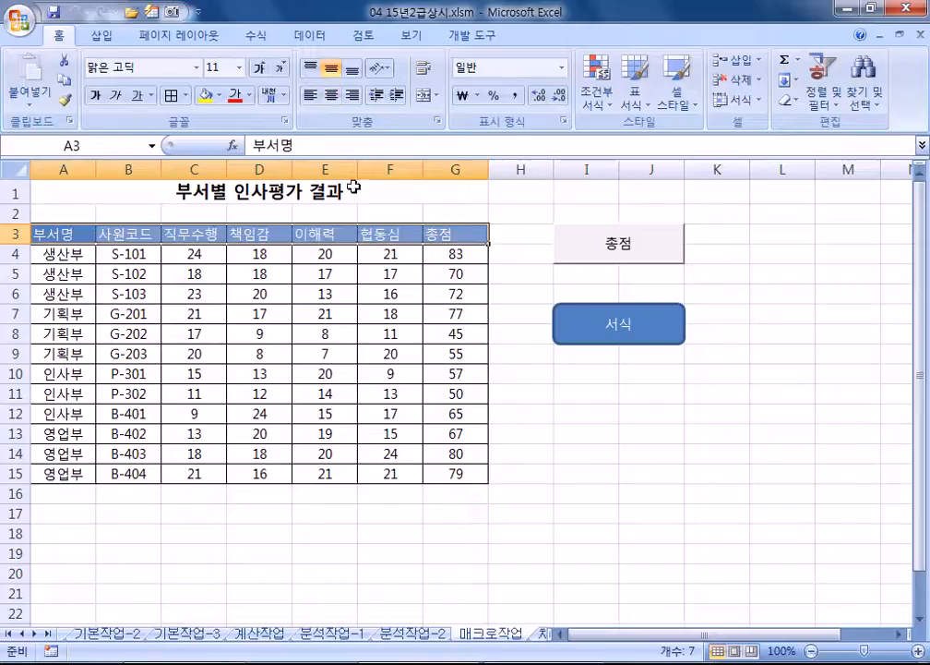
click(329, 96)
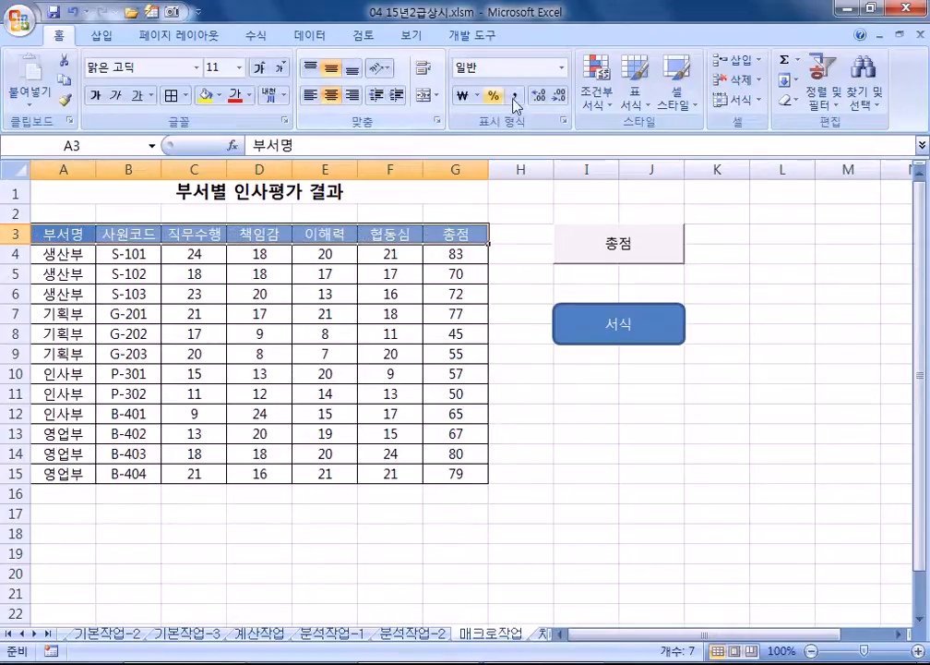
click(673, 103)
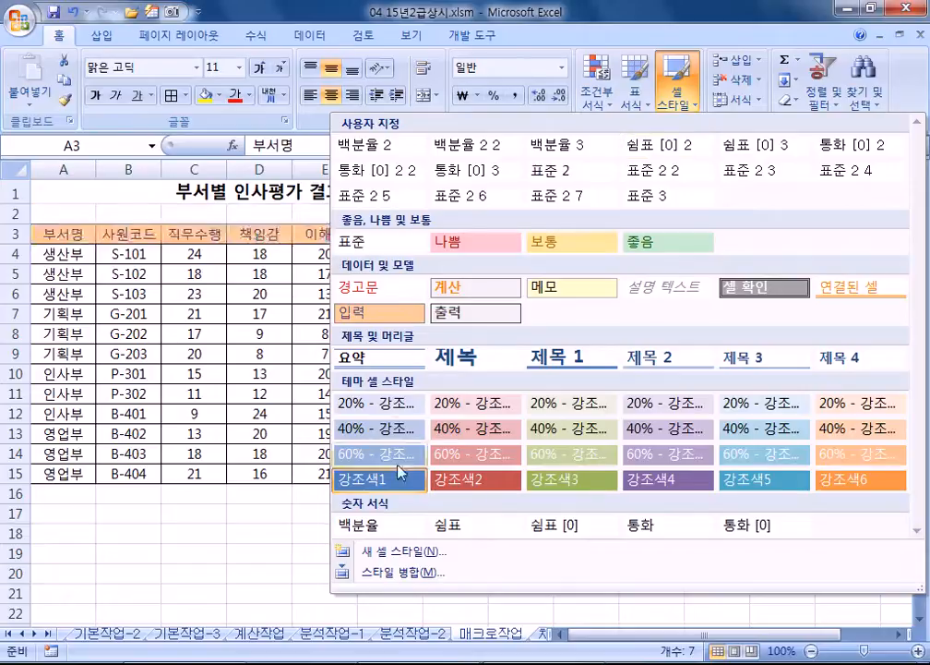
click(351, 480)
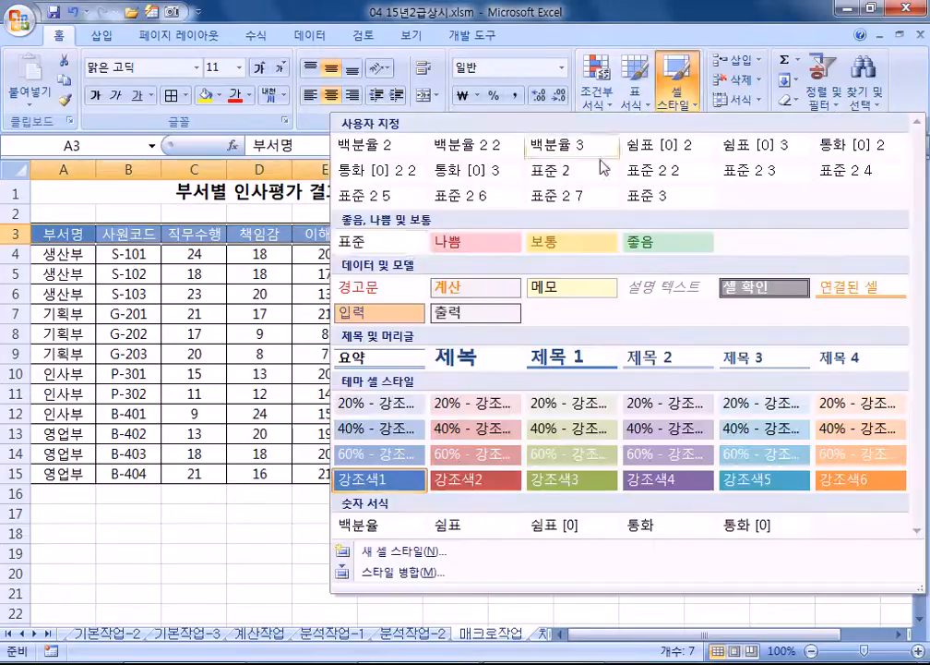
Step: Apply the 강조색2 cell style to the header cells and test the 서식 macro with the rounded rectangle
click(675, 92)
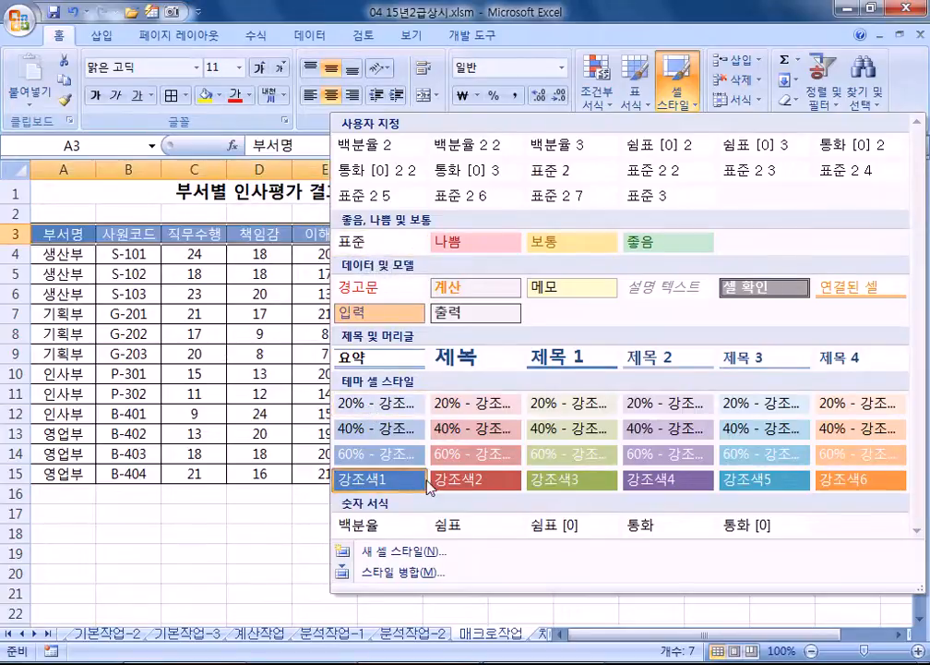
click(469, 481)
click(254, 453)
click(633, 344)
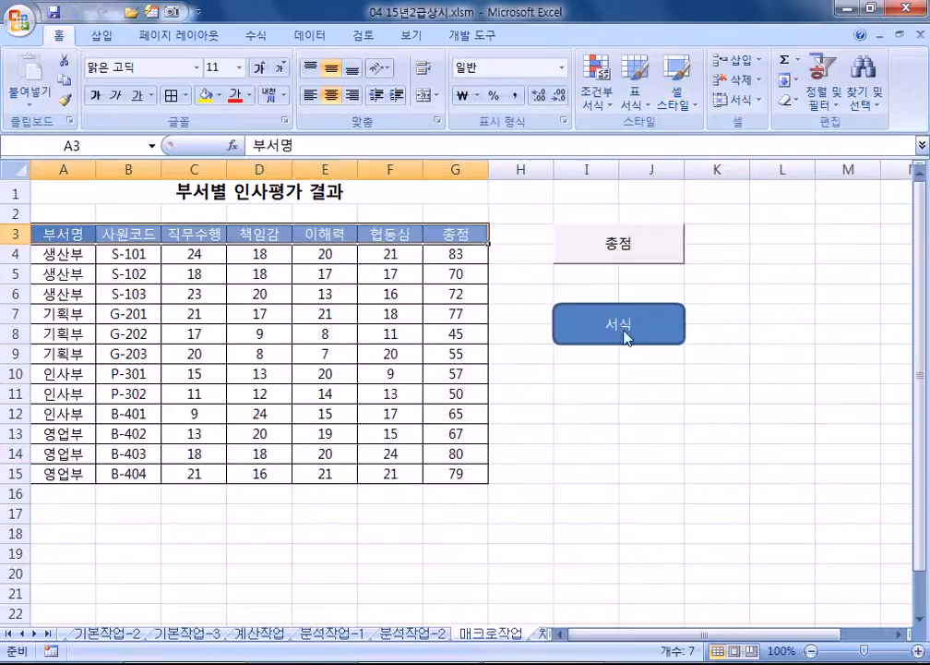
Step: Clear the totals in G4:G15 and refill them by running the 총점 macro from its button
drag(472, 252, 462, 465)
key(Delete)
click(586, 453)
click(658, 251)
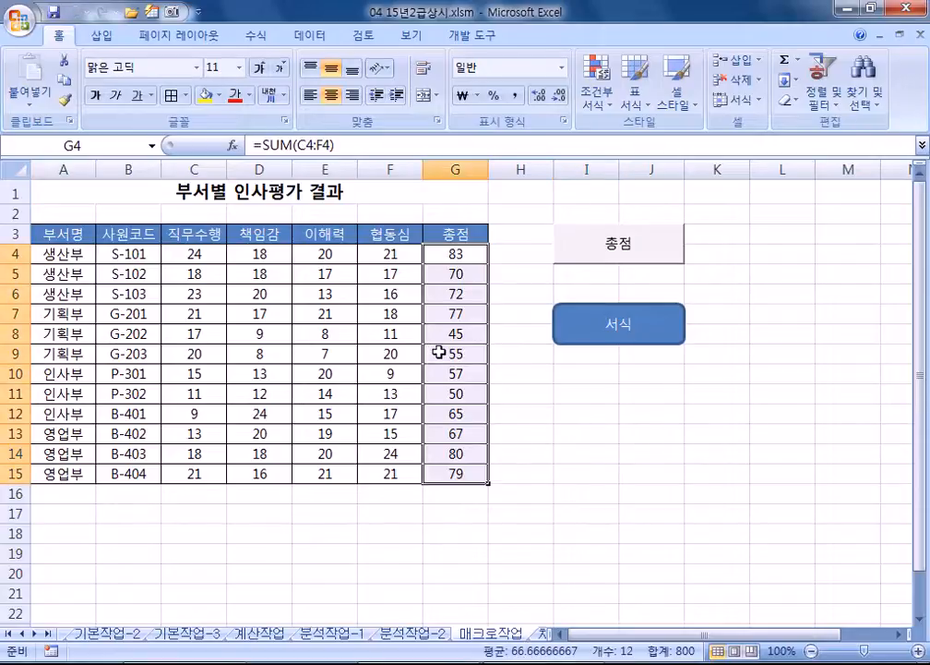
Step: Switch to the 차트작업 sheet and select the chart below the production table
click(470, 37)
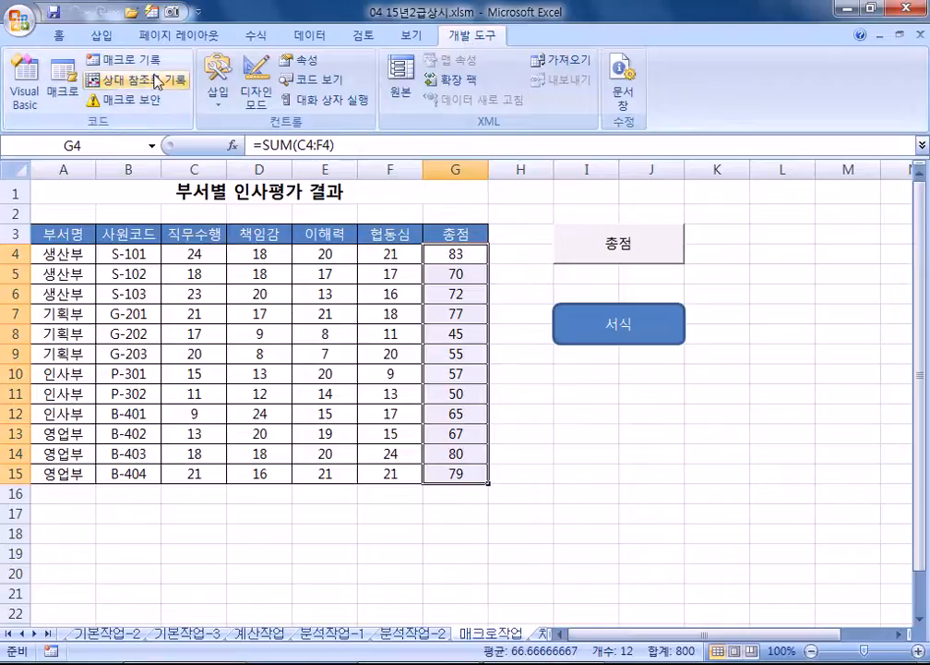
click(528, 503)
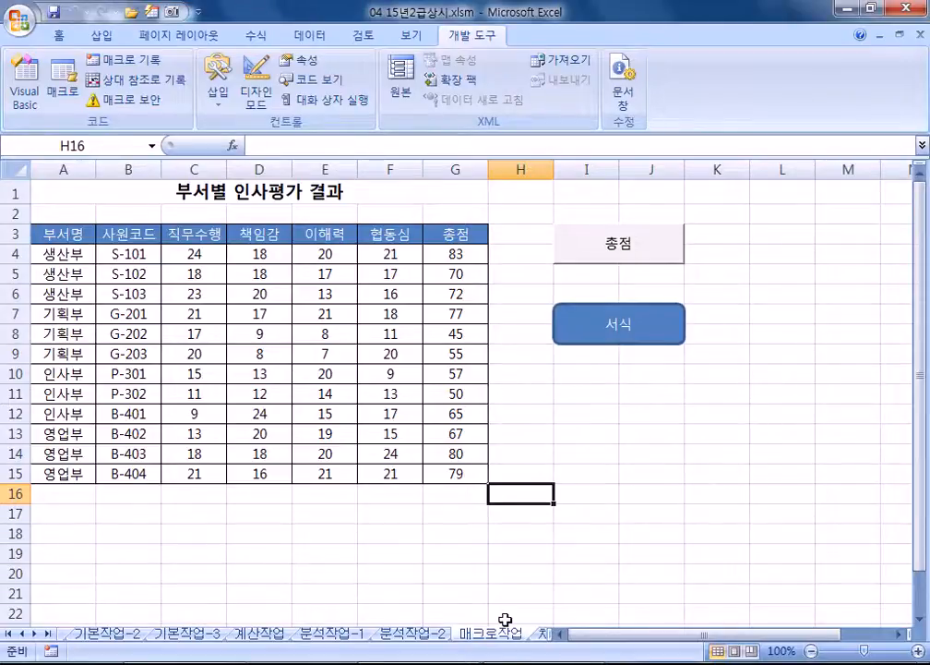
key(ctrl+Page_Down)
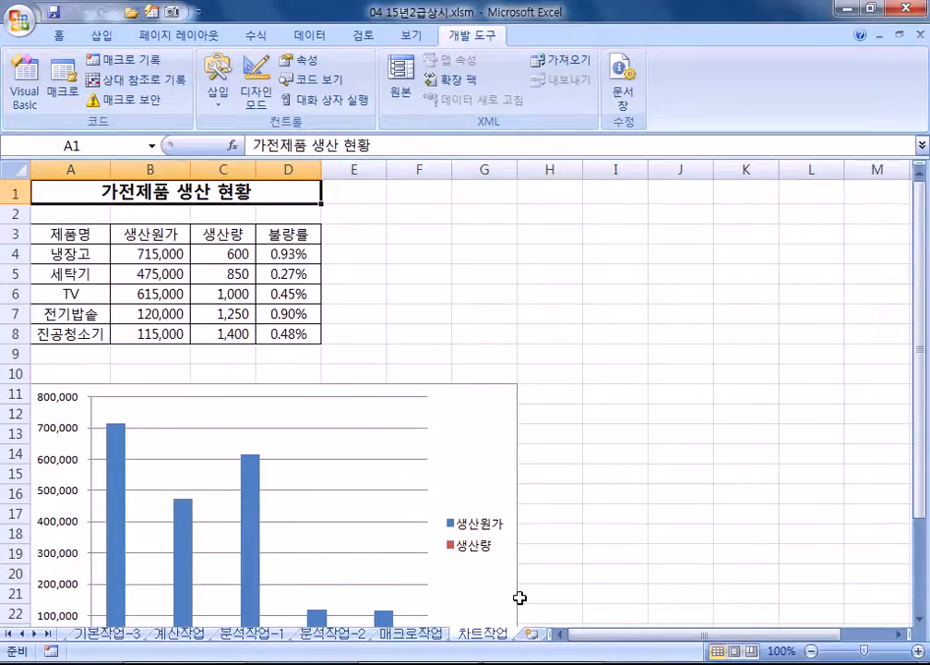
scroll(480, 554, down, 2)
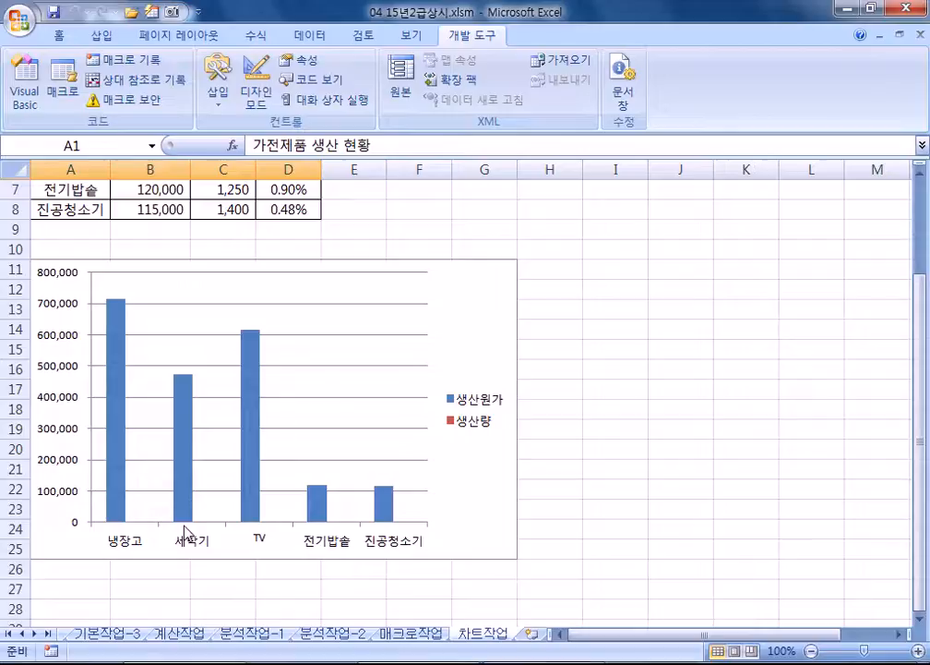
click(504, 455)
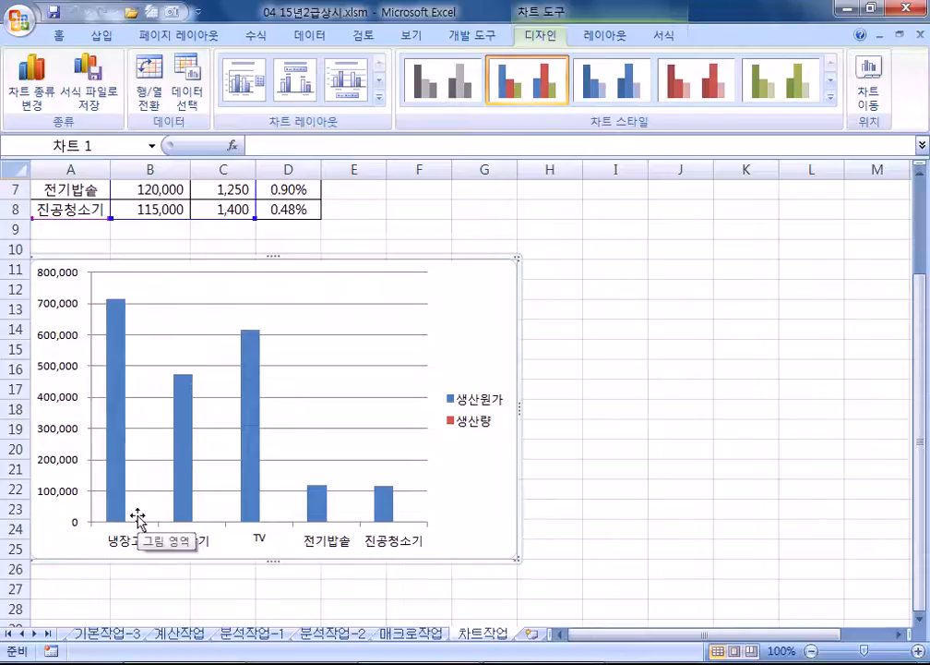
Step: Select the 생산량 data series of the chart and plot it on the secondary axis
click(615, 37)
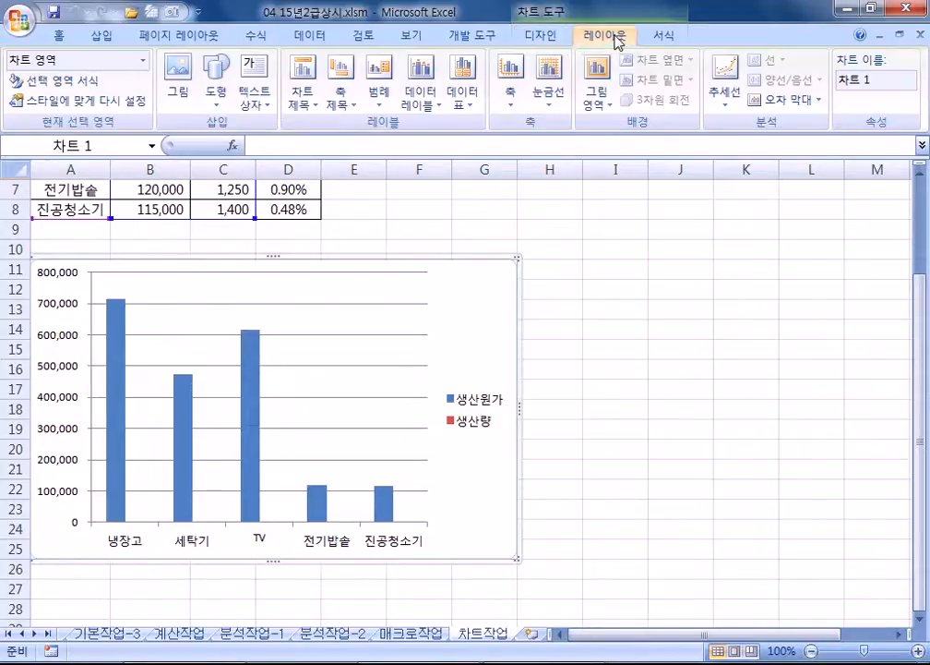
click(143, 60)
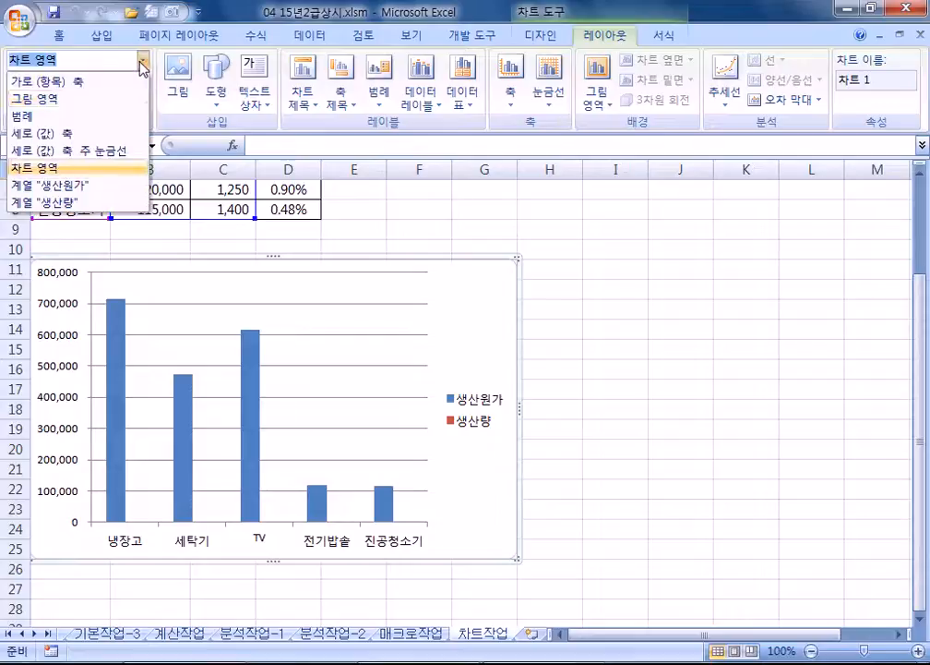
click(48, 203)
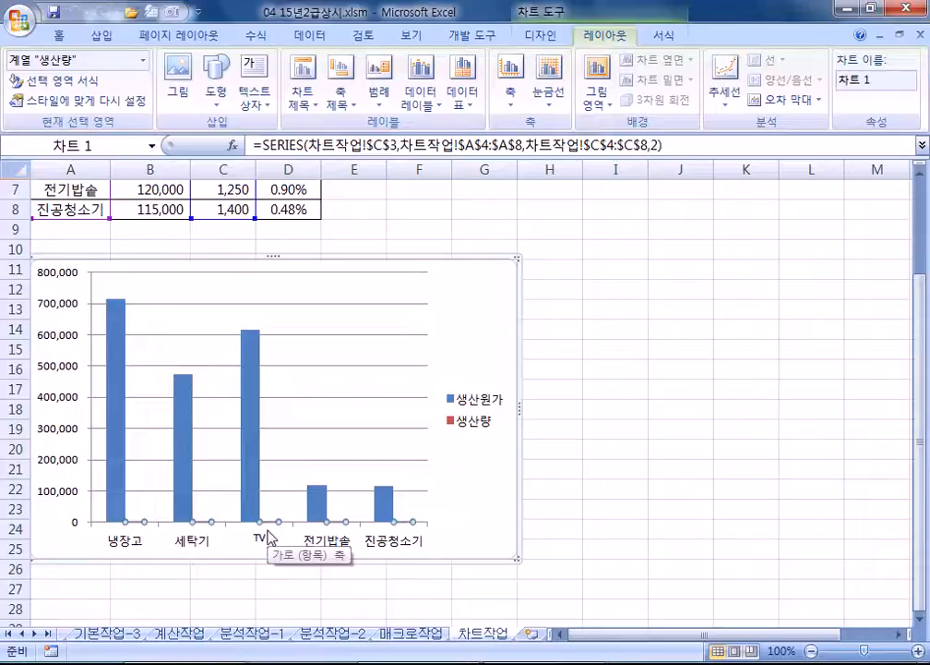
click(71, 88)
click(392, 333)
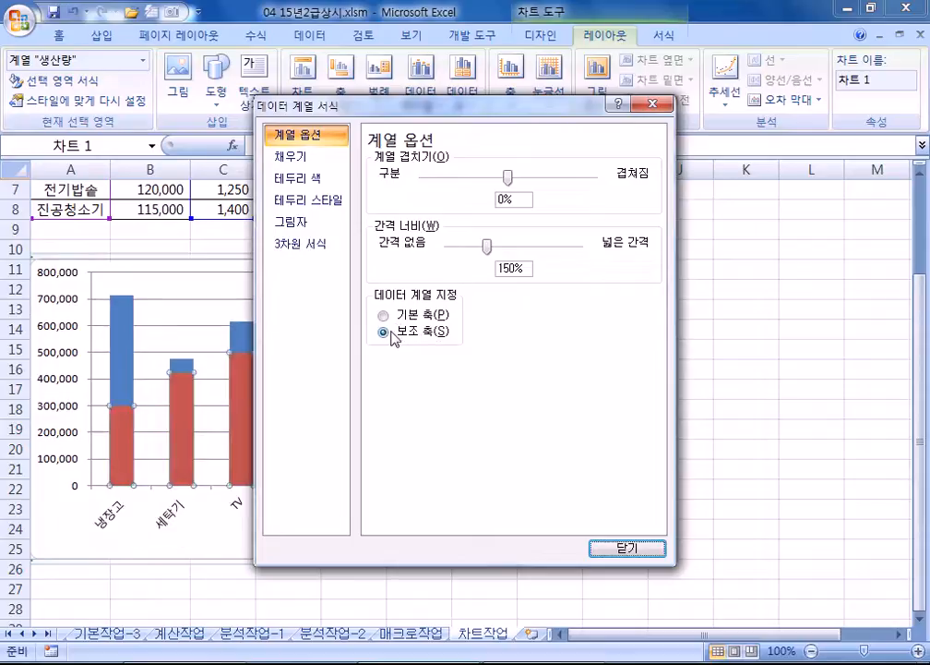
drag(410, 121, 692, 116)
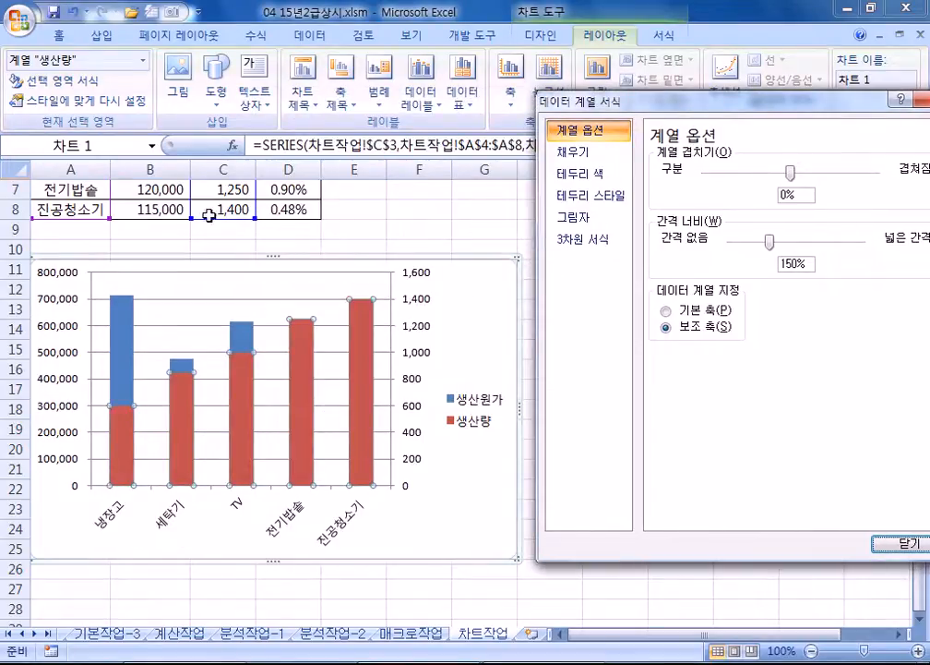
Step: Change the 생산량 series to a line chart with markers and close the formatting dialog
click(541, 36)
click(30, 85)
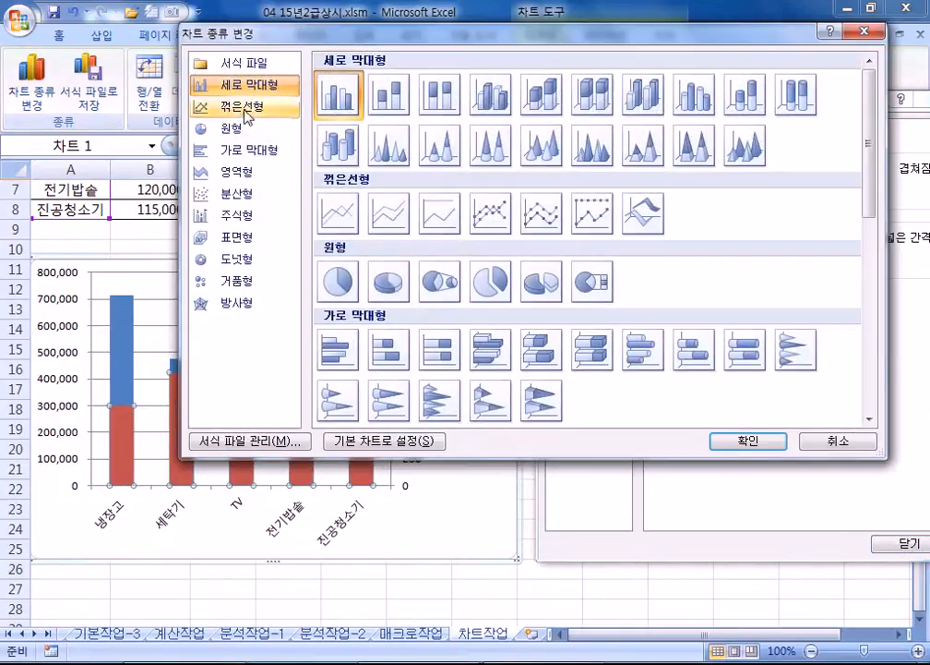
click(492, 214)
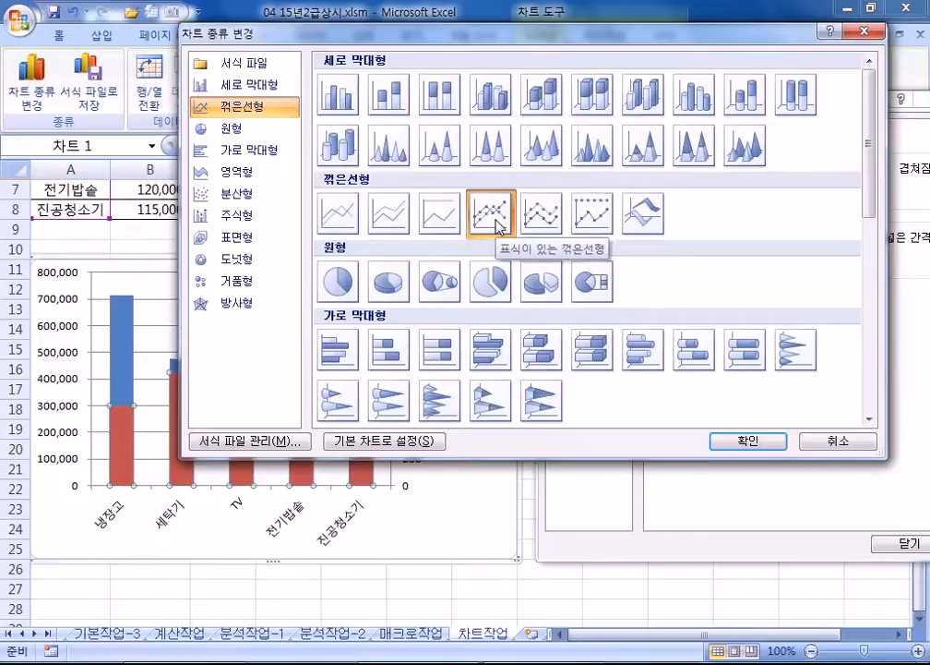
click(750, 440)
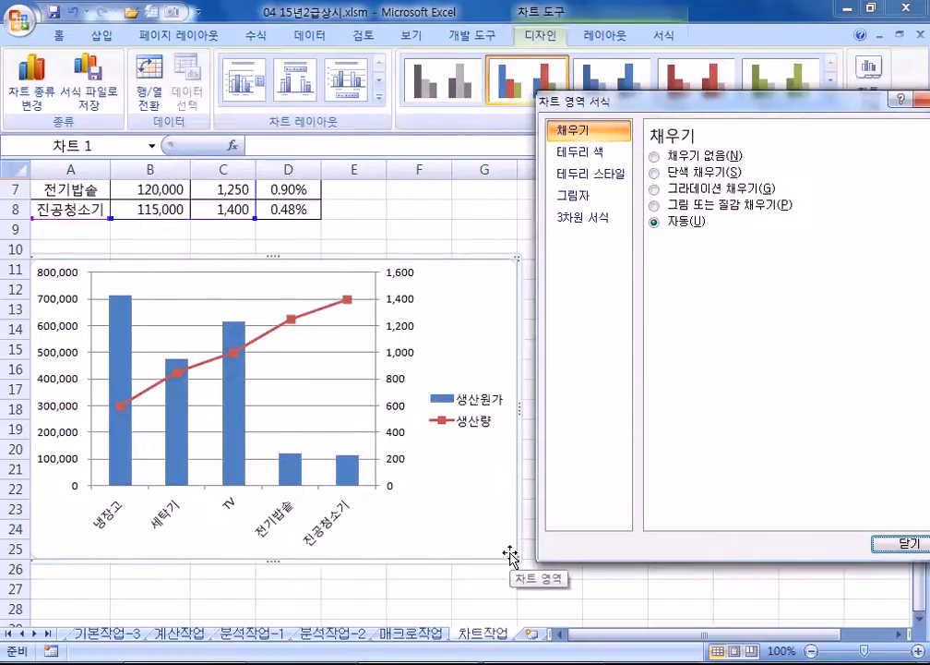
click(924, 102)
Step: Change the whole chart back to a clustered column chart
click(20, 85)
click(235, 85)
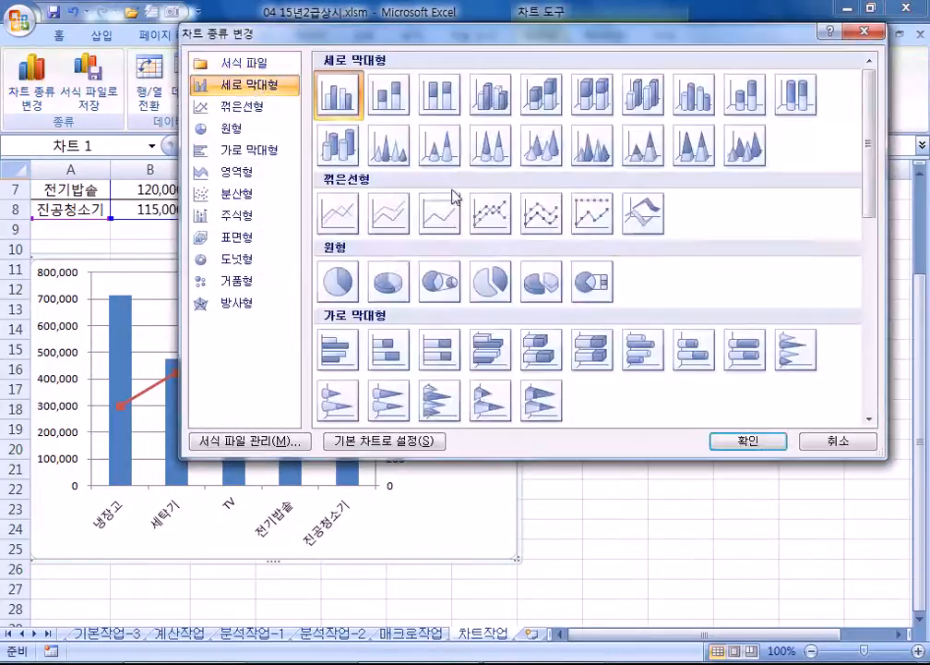
click(748, 441)
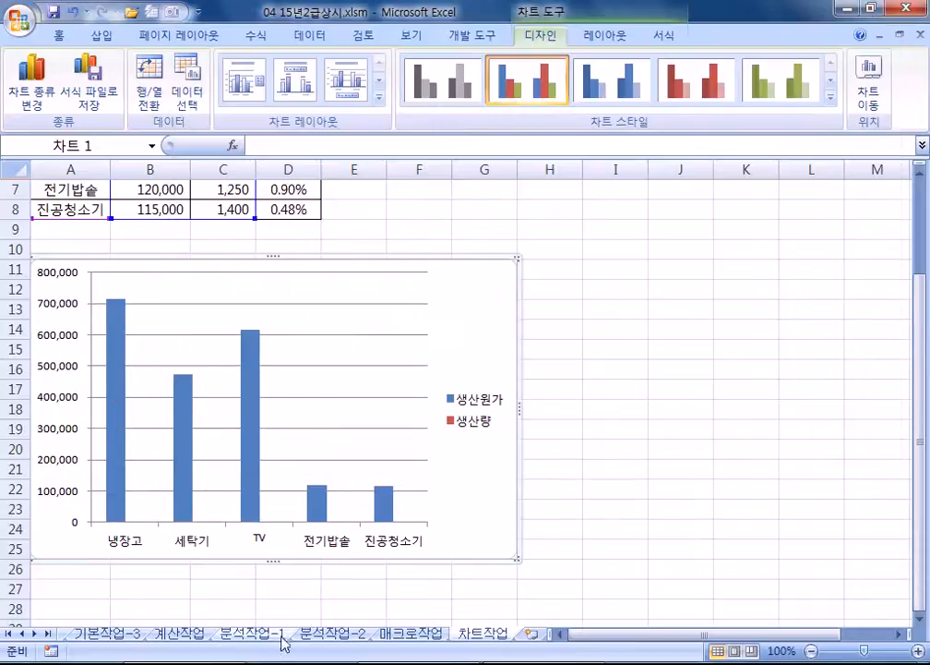
Step: Try to select the 생산량 series directly in the chart's plot area
click(475, 432)
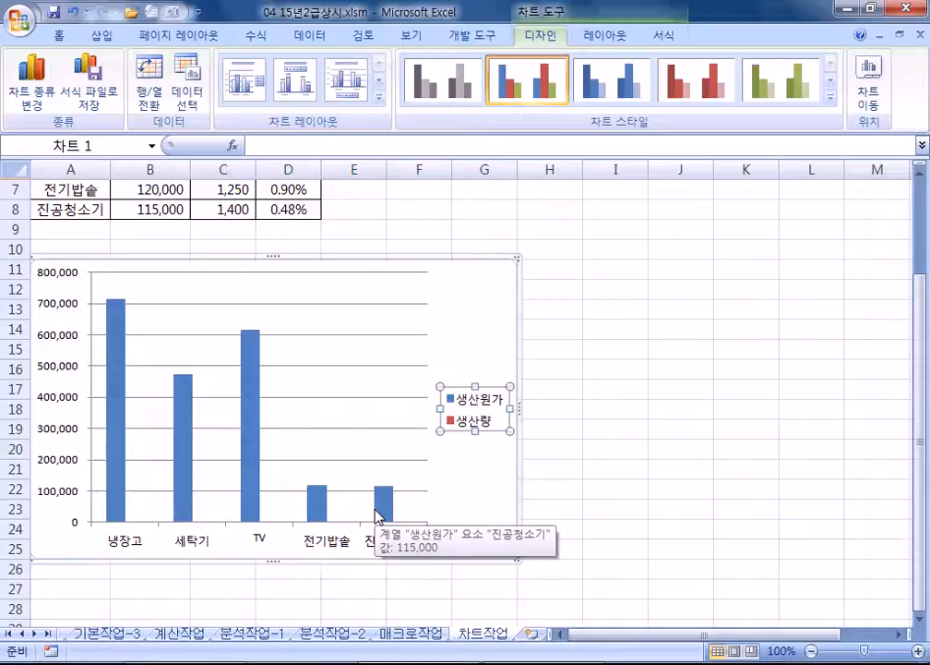
click(251, 506)
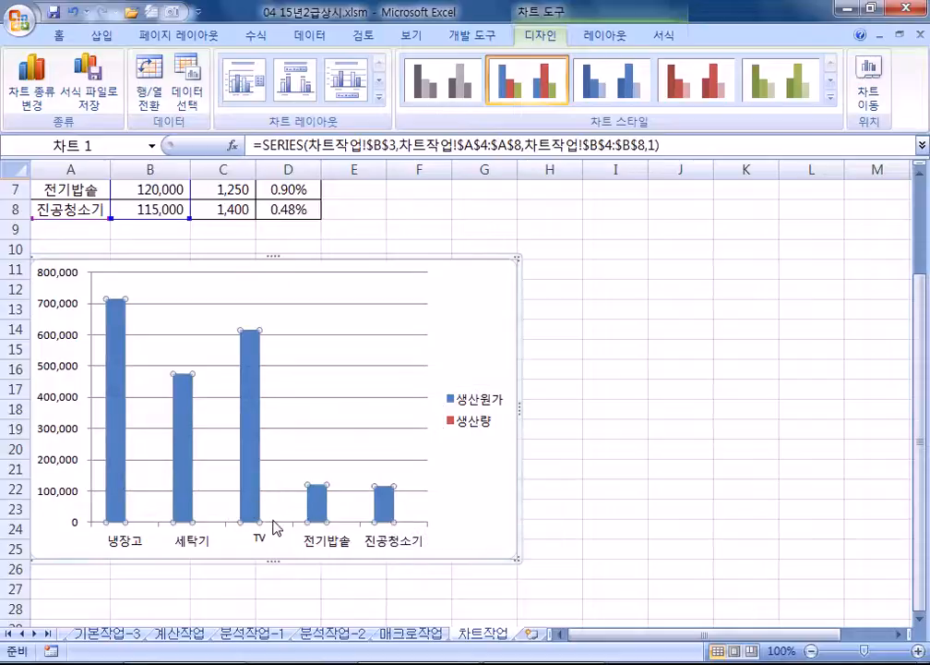
click(276, 525)
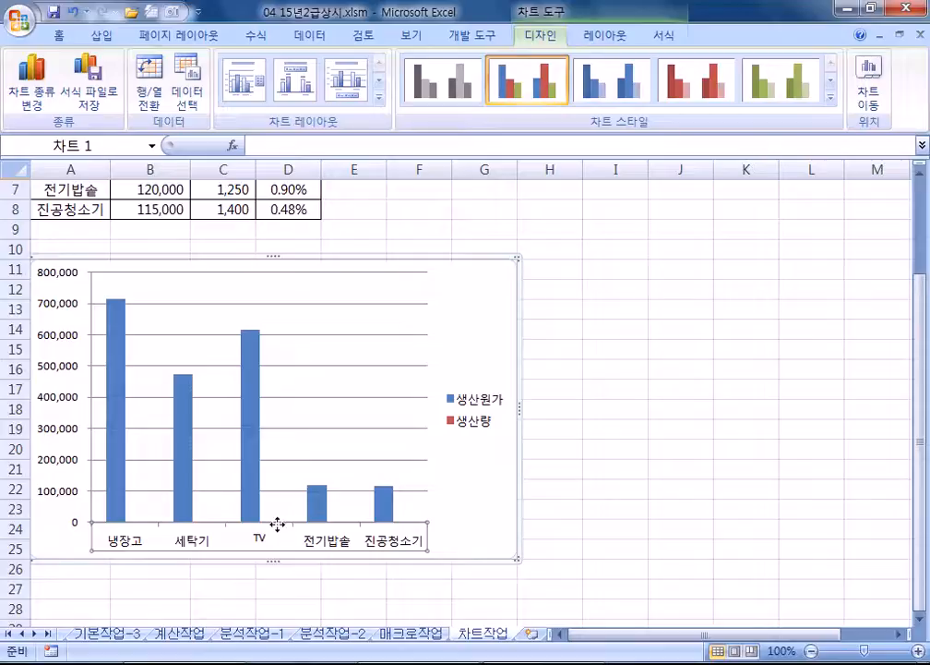
key(Escape)
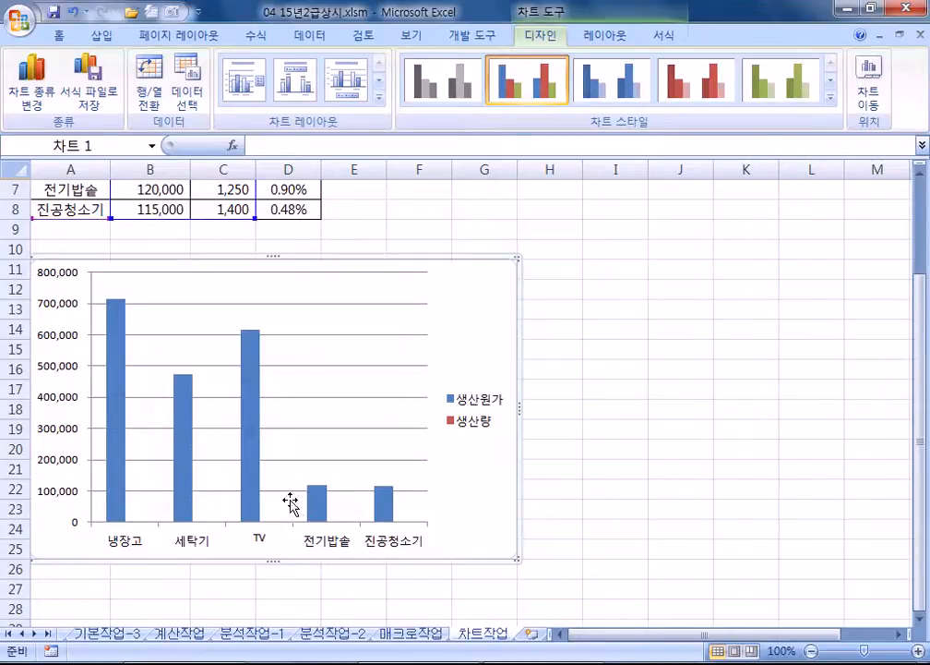
Step: Select the 생산량 data series as the current chart element and plot it on the secondary axis
click(605, 35)
click(143, 60)
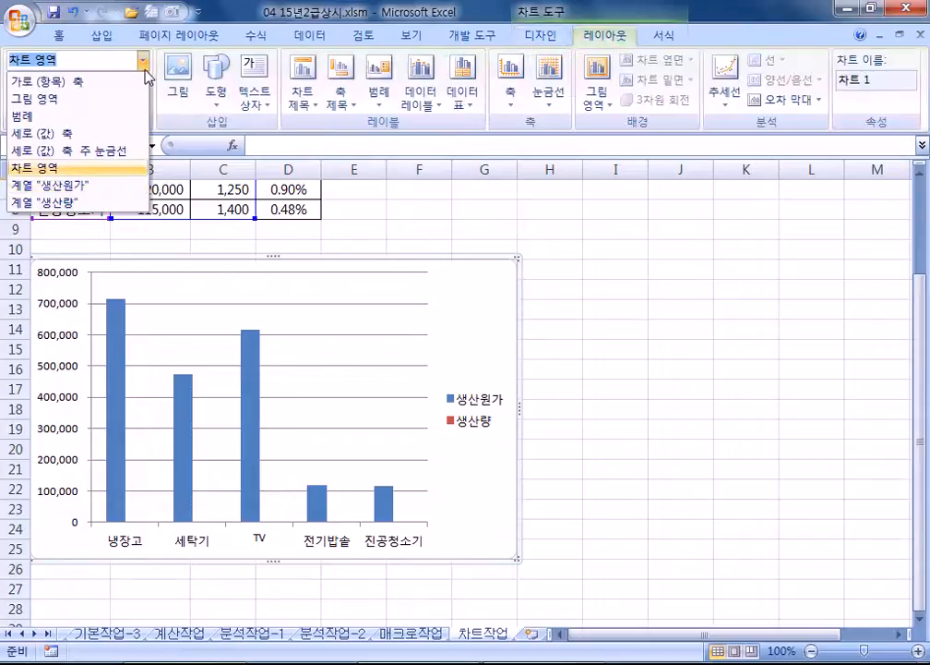
click(74, 203)
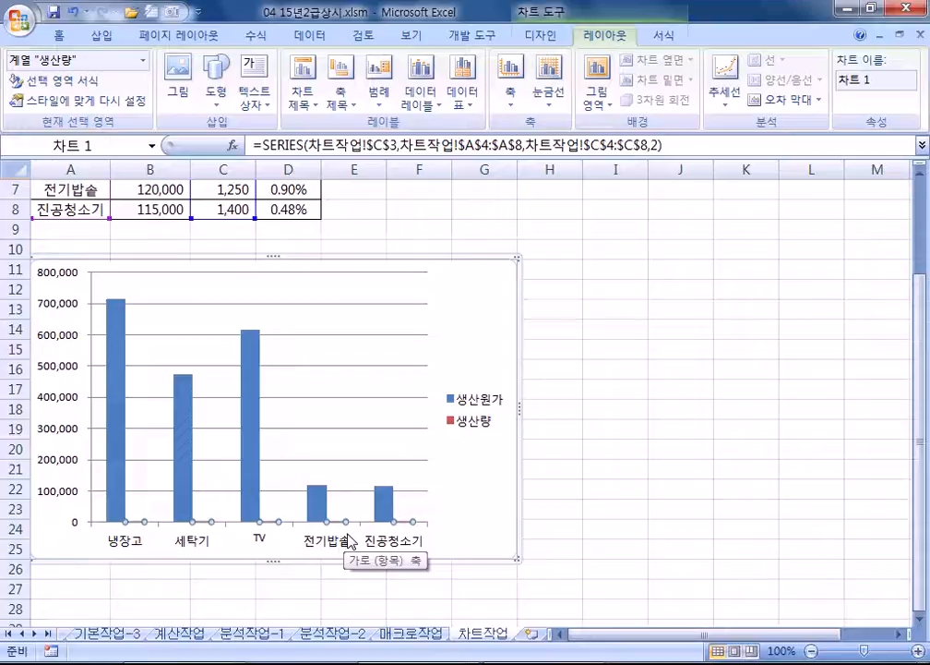
click(90, 81)
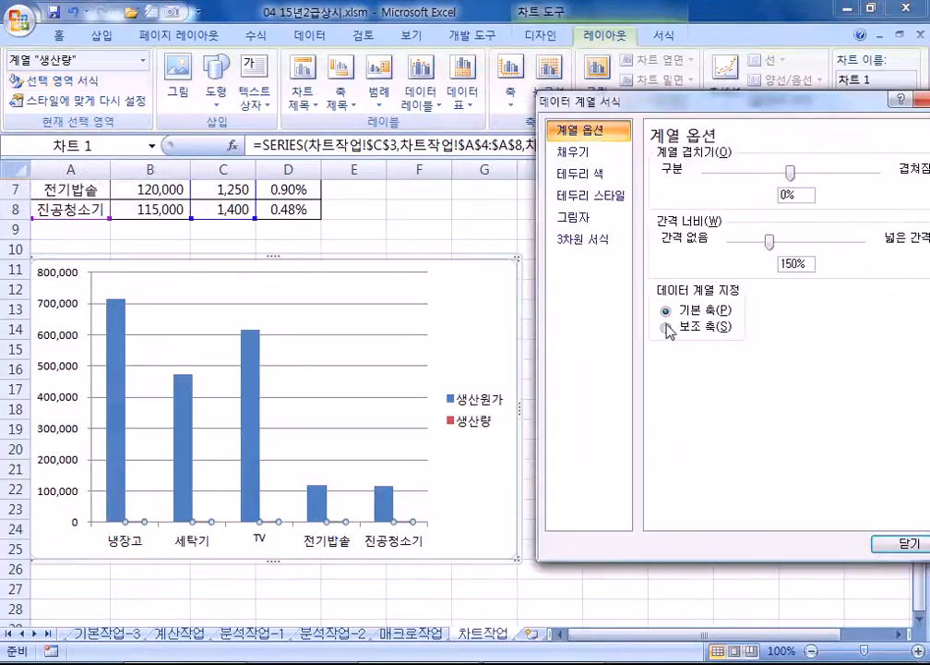
click(671, 325)
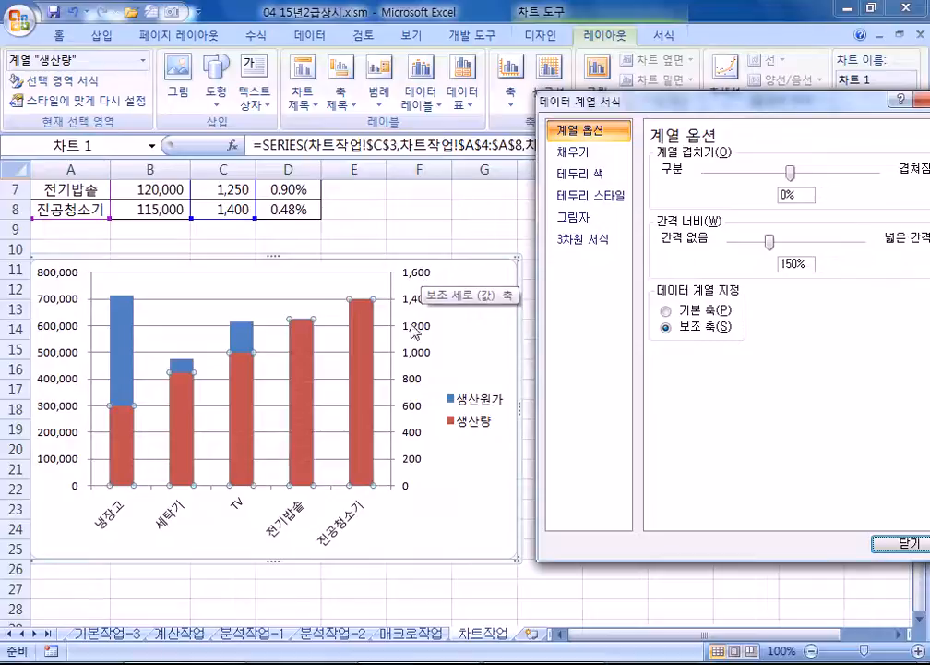
Step: Change the 생산량 series' chart type to a line with markers
click(540, 37)
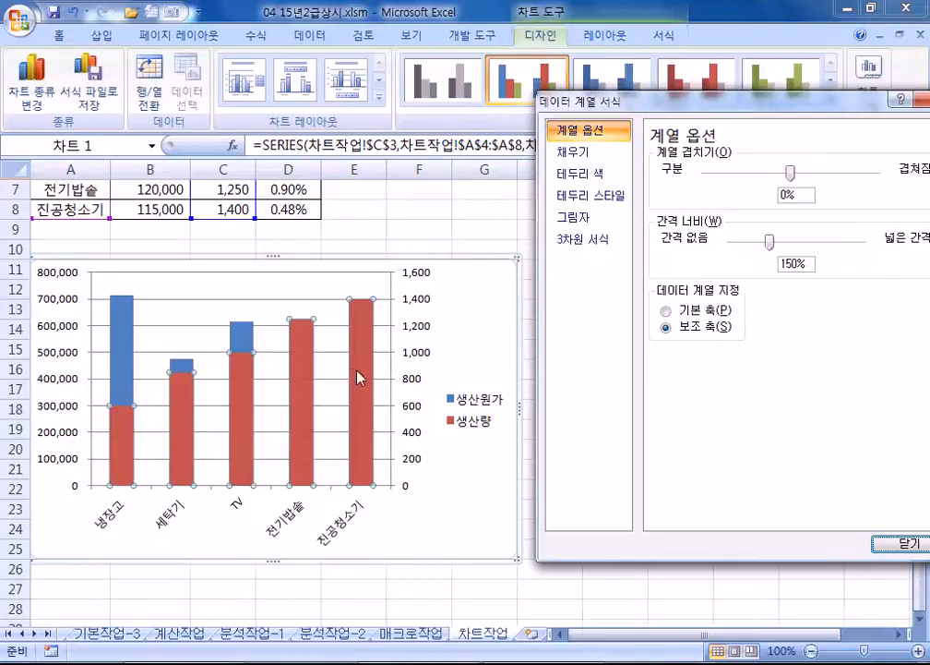
click(368, 372)
click(437, 329)
click(355, 355)
click(33, 81)
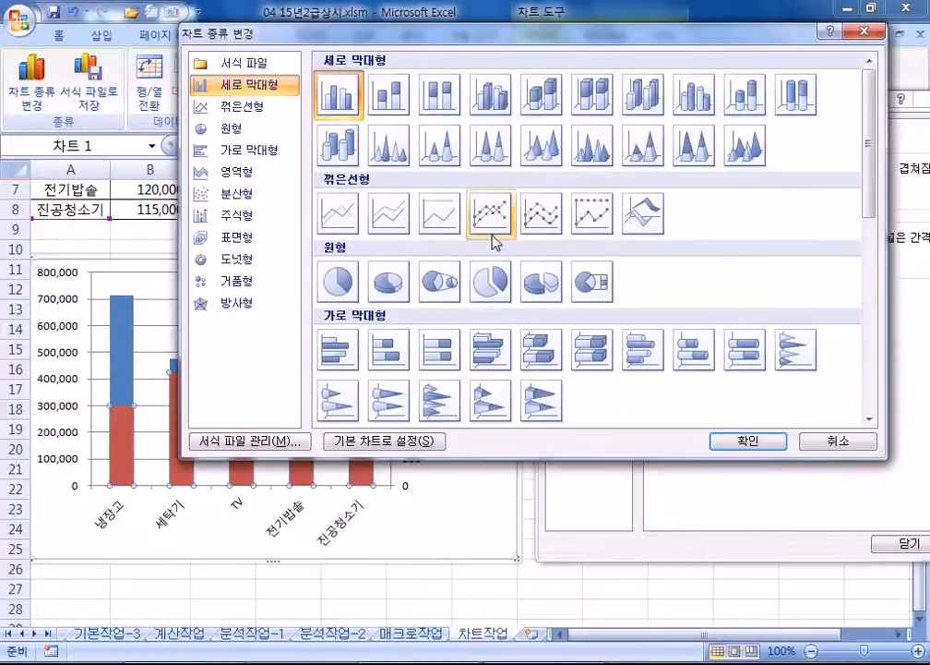
click(489, 233)
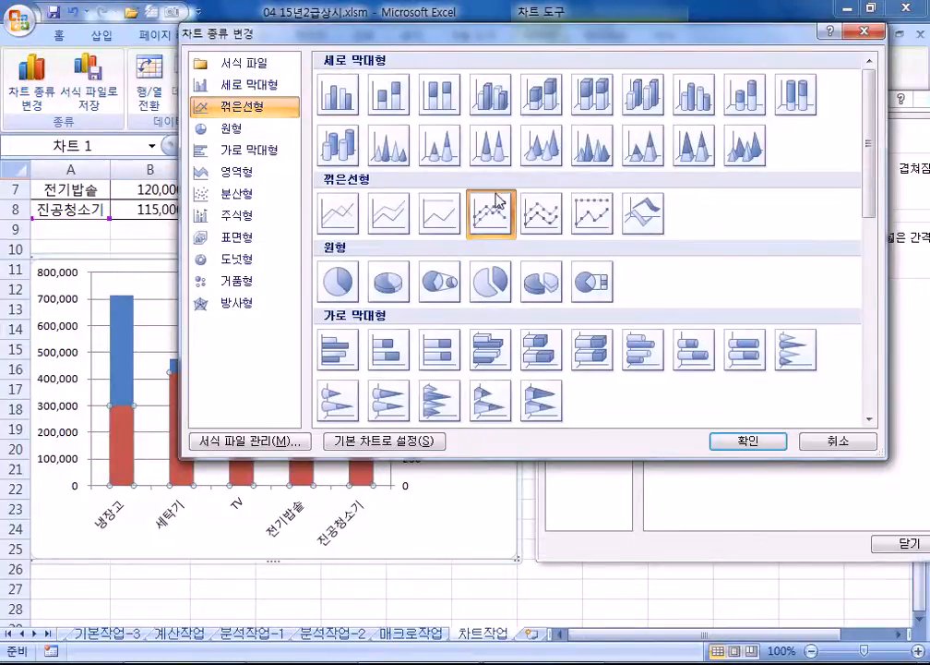
click(720, 438)
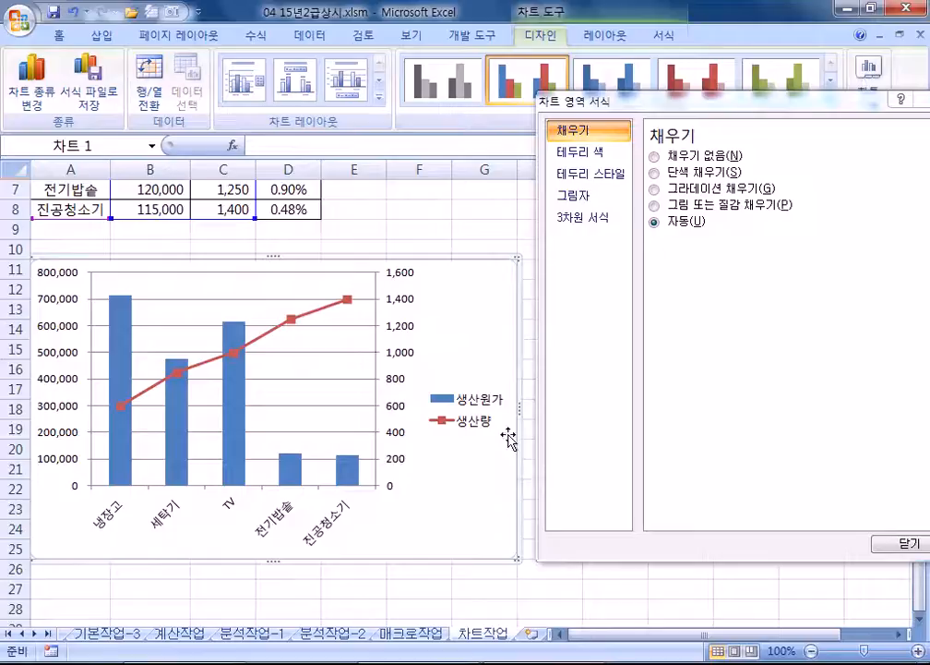
drag(709, 110, 784, 194)
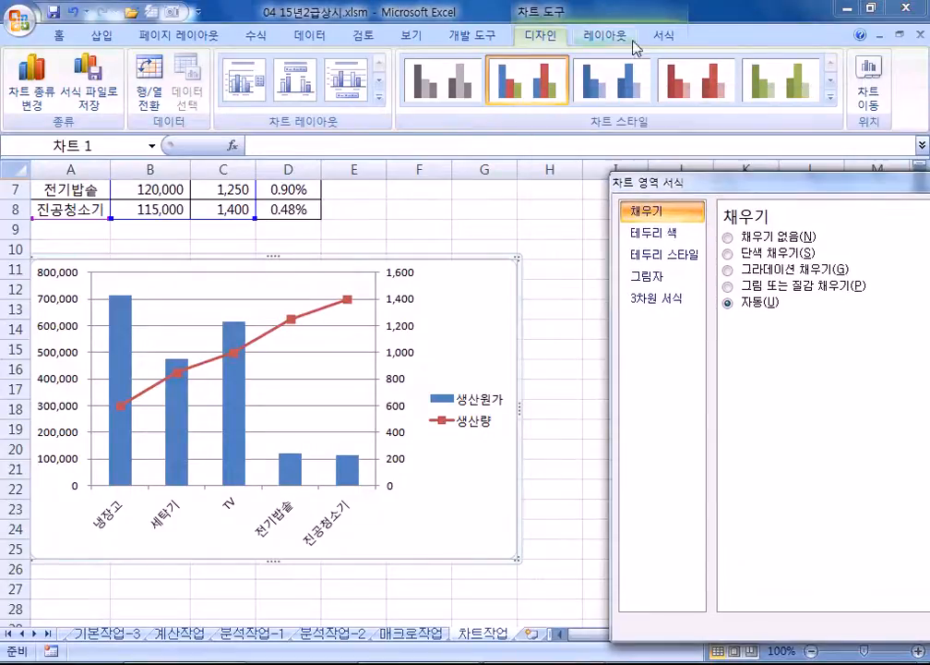
click(604, 36)
click(311, 106)
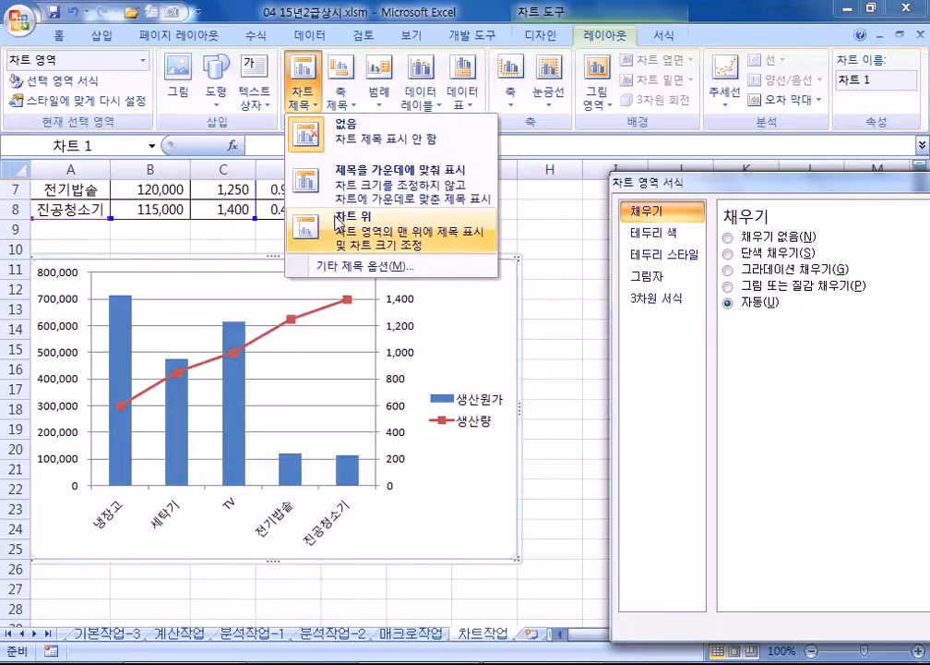
click(305, 226)
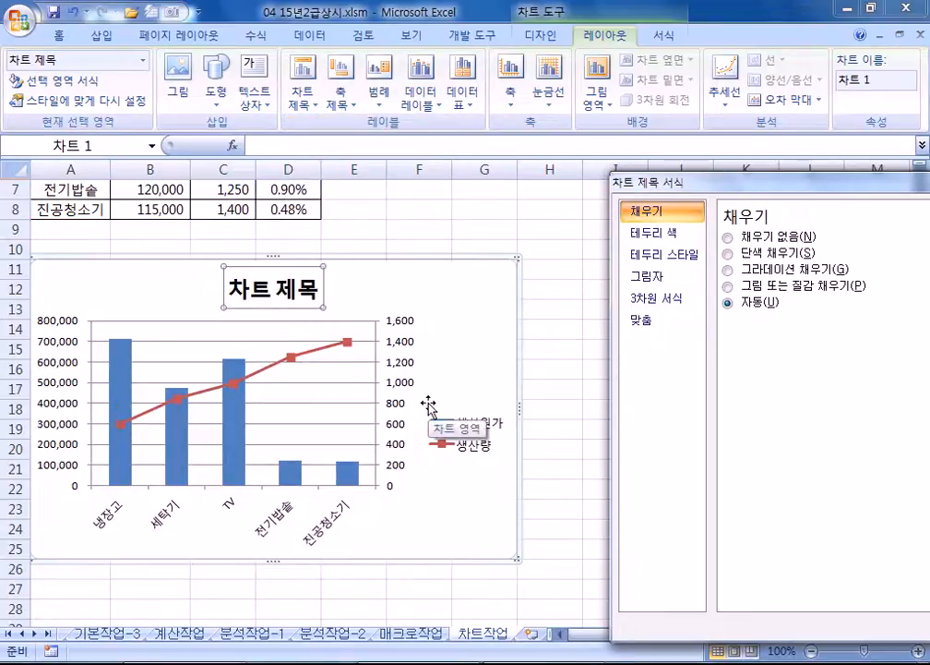
key(alt+s)
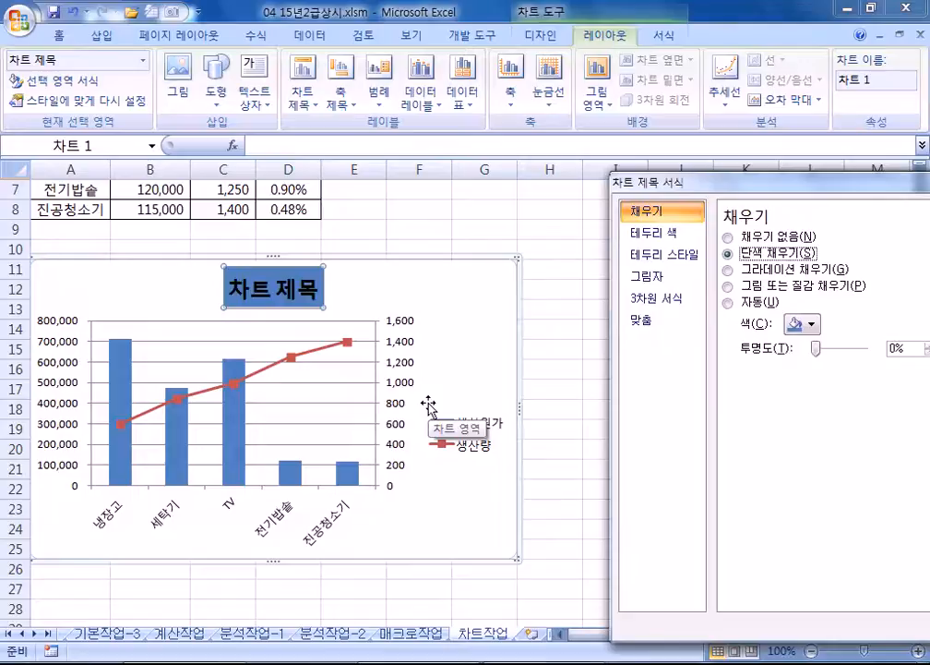
drag(685, 194, 534, 209)
click(828, 203)
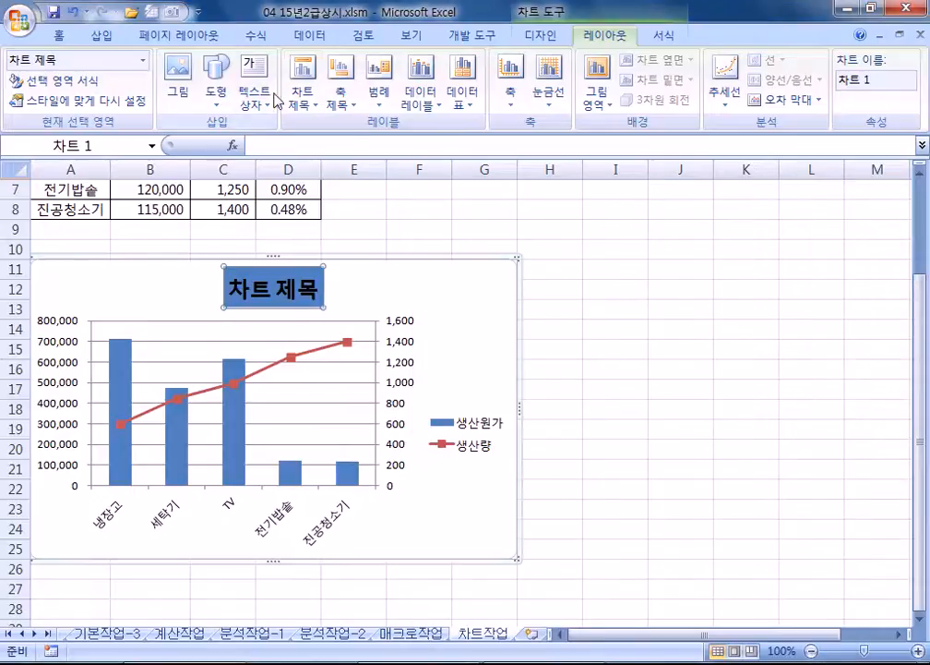
click(303, 97)
click(318, 134)
click(340, 95)
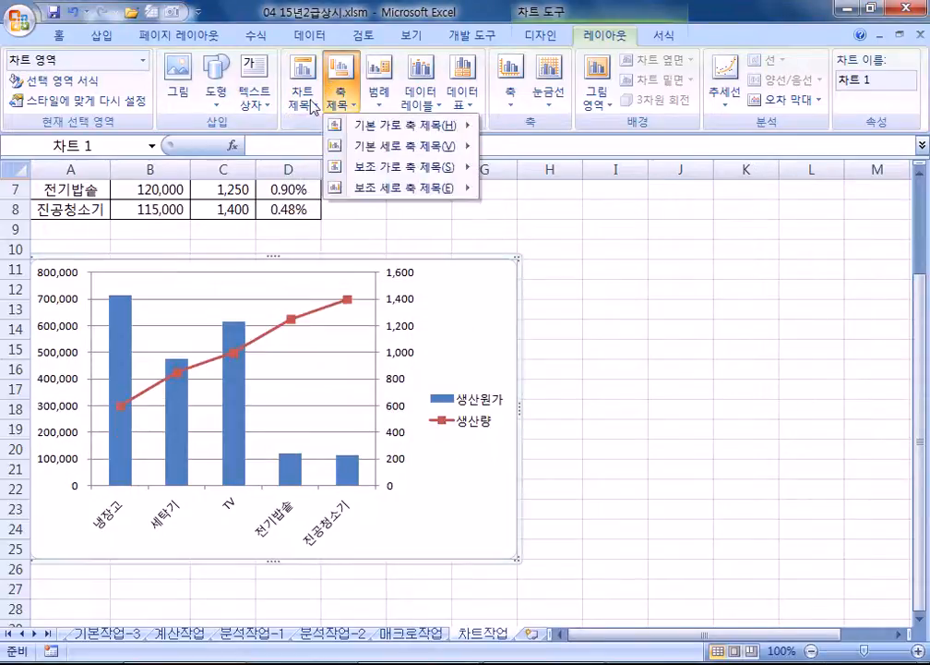
Step: Add a chart title above the chart reading "가전제품 생산 현황", replacing the placeholder text
click(303, 95)
click(334, 230)
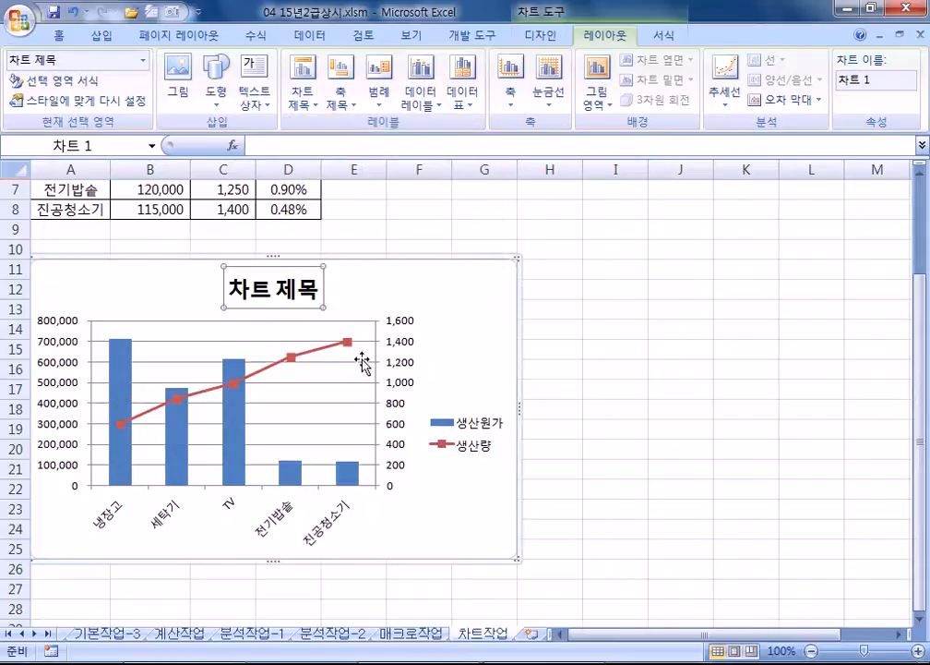
text(갔전제품)
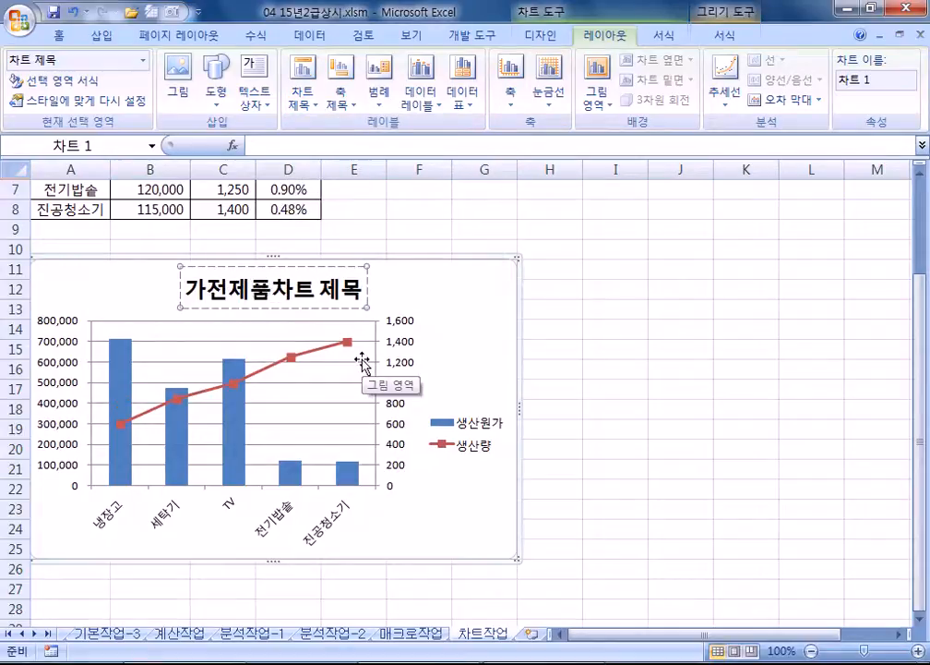
text( 생산 현황)
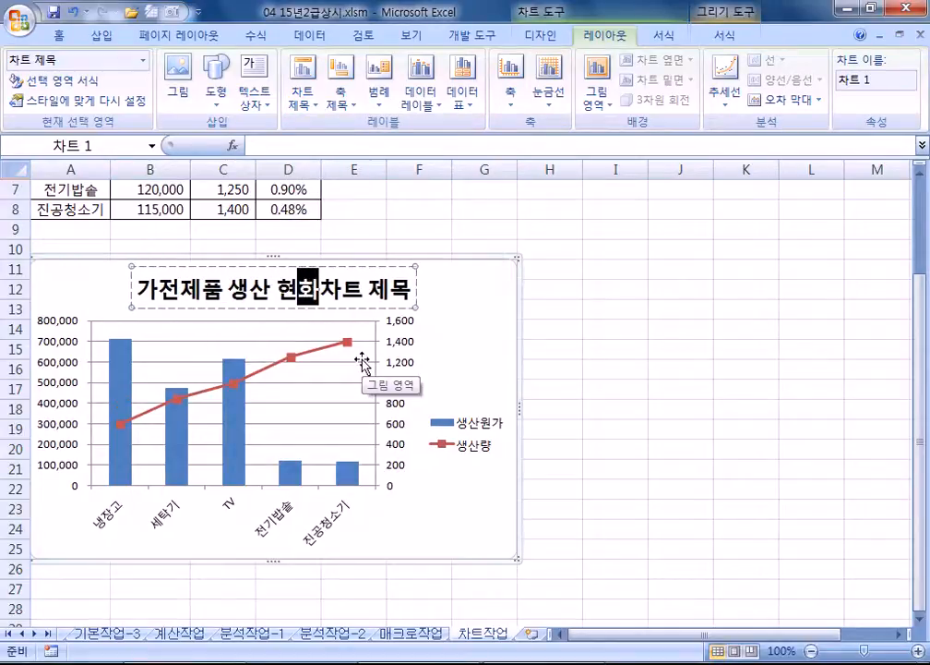
key(Delete)
key(Delete)
key(Delete)
key(Delete)
key(Delete)
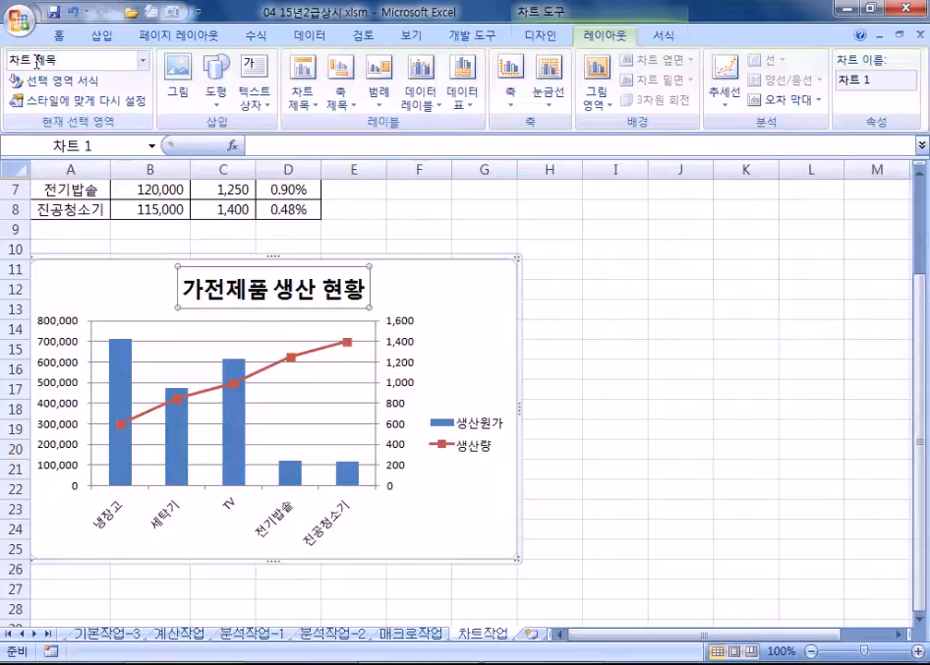
Step: Format the chart title in the 굴림체 font at size 20
click(58, 35)
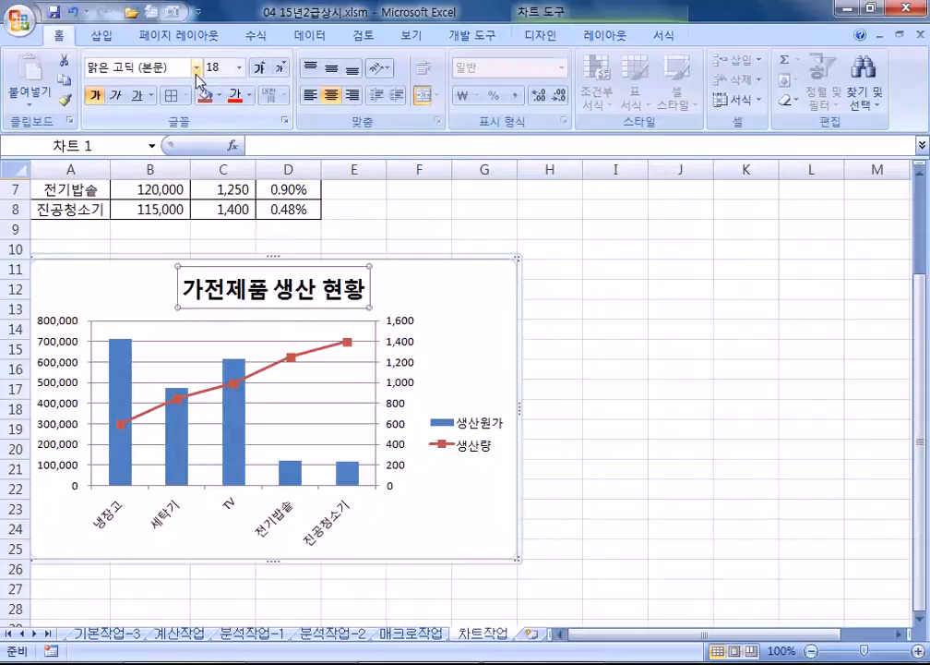
click(196, 67)
scroll(236, 411, down, 20)
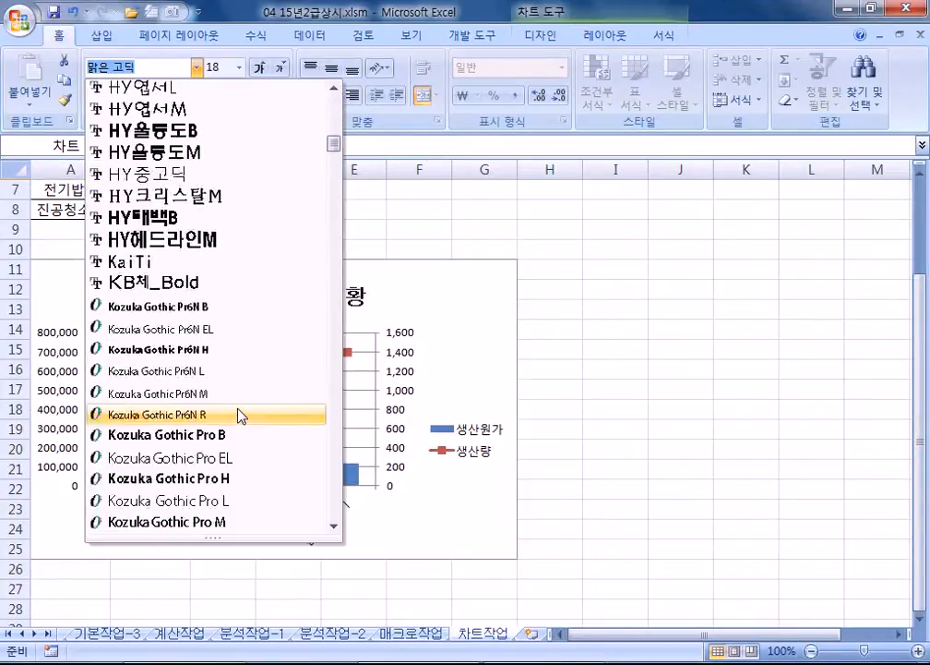
scroll(239, 411, down, 11)
scroll(239, 412, up, 3)
click(167, 202)
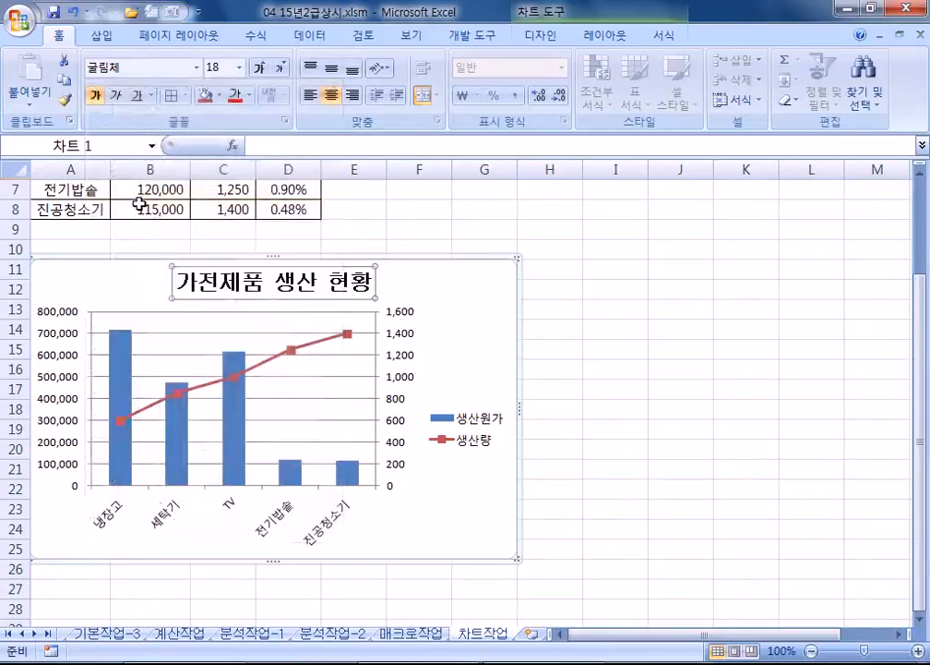
click(259, 69)
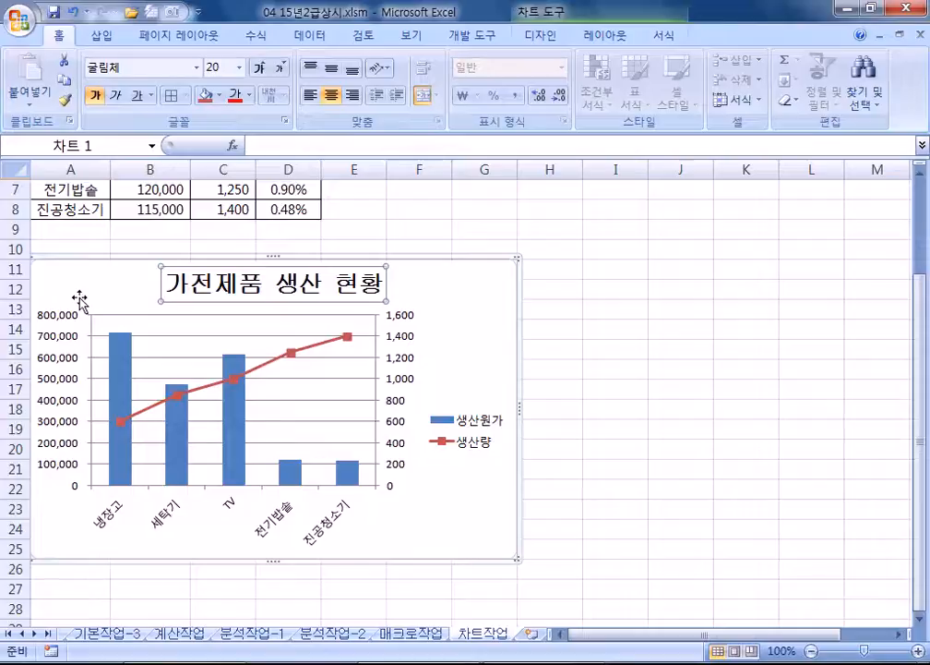
Step: Set the primary vertical axis' major unit to a fixed 200000
click(55, 321)
click(401, 319)
click(66, 325)
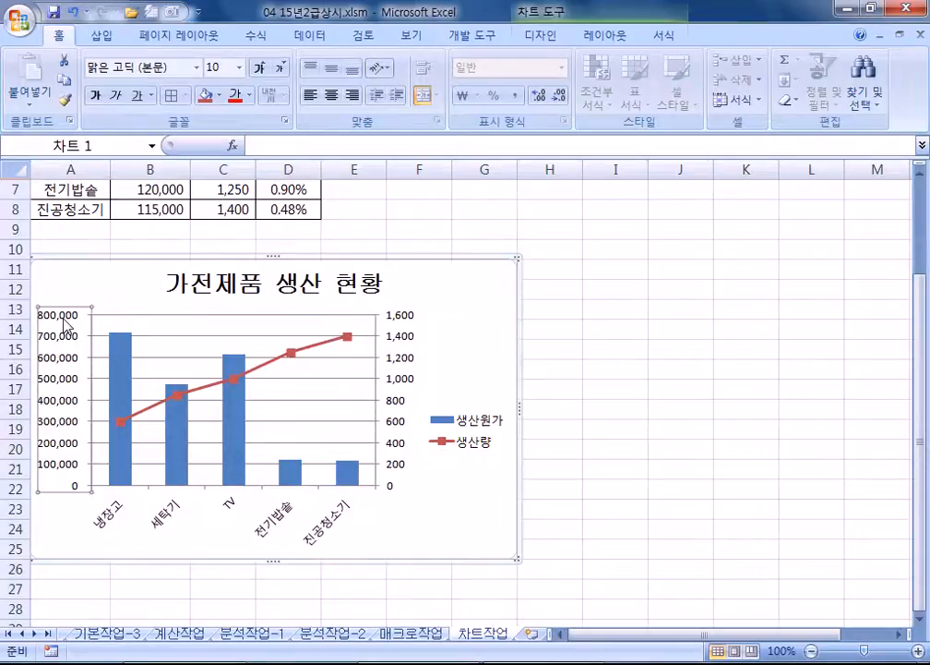
double_click(67, 324)
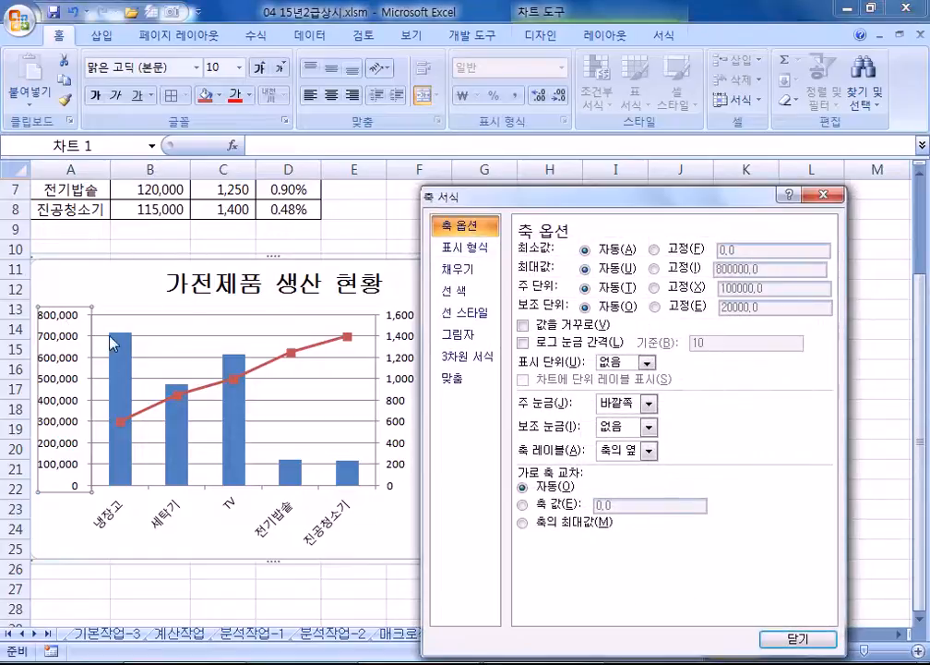
click(745, 288)
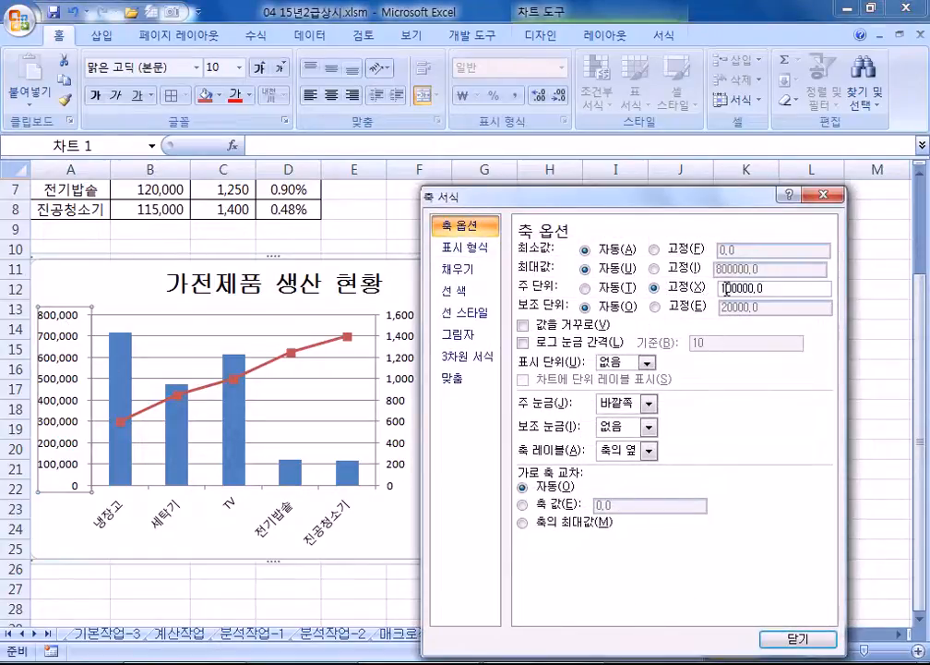
text(2)
key(Tab)
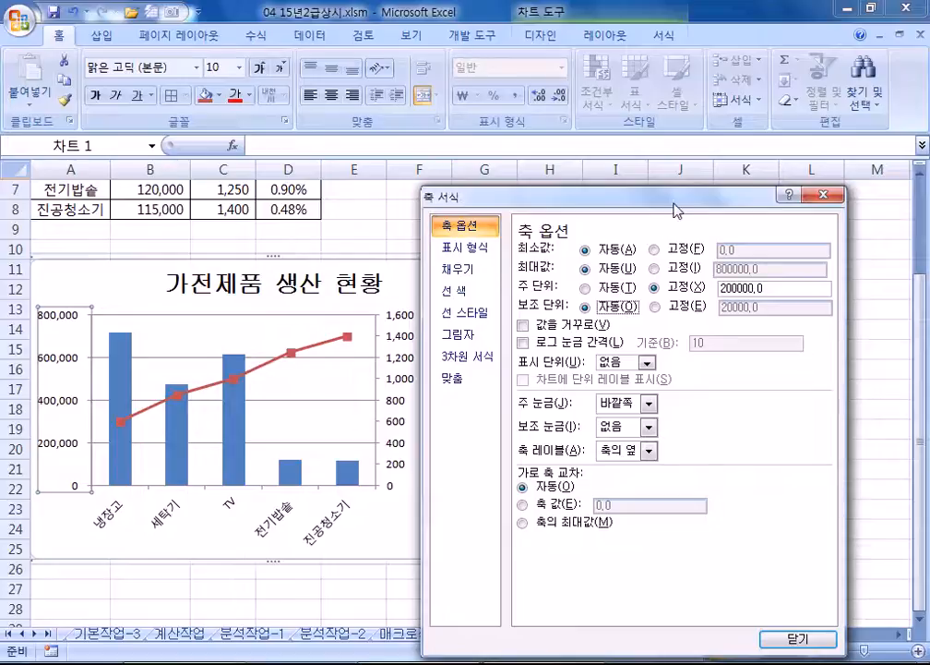
Step: Set the secondary vertical axis' major unit to a fixed 400 and close the axis formatting dialog
drag(690, 198, 796, 186)
click(399, 386)
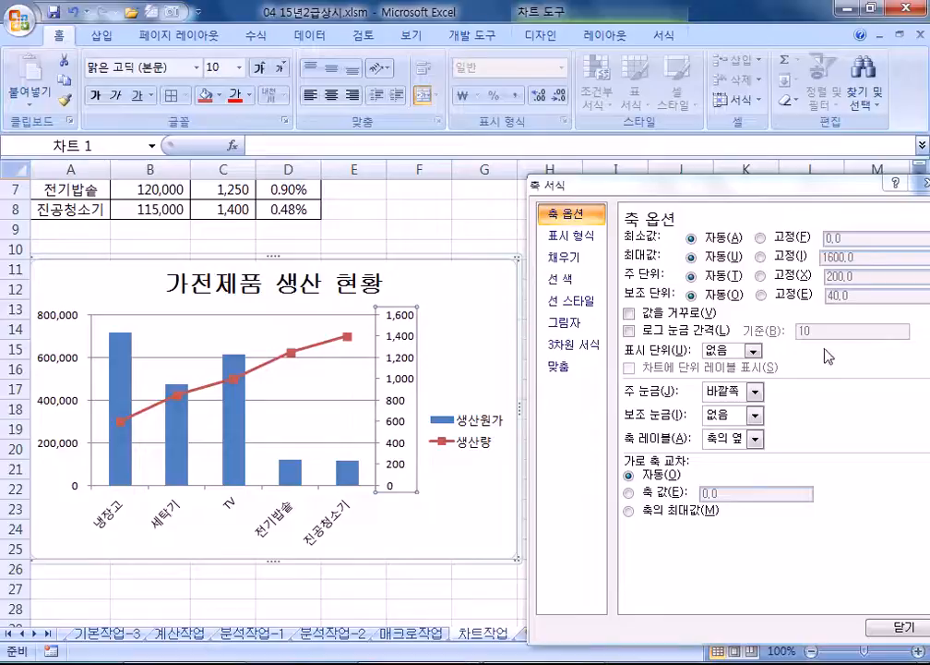
click(774, 276)
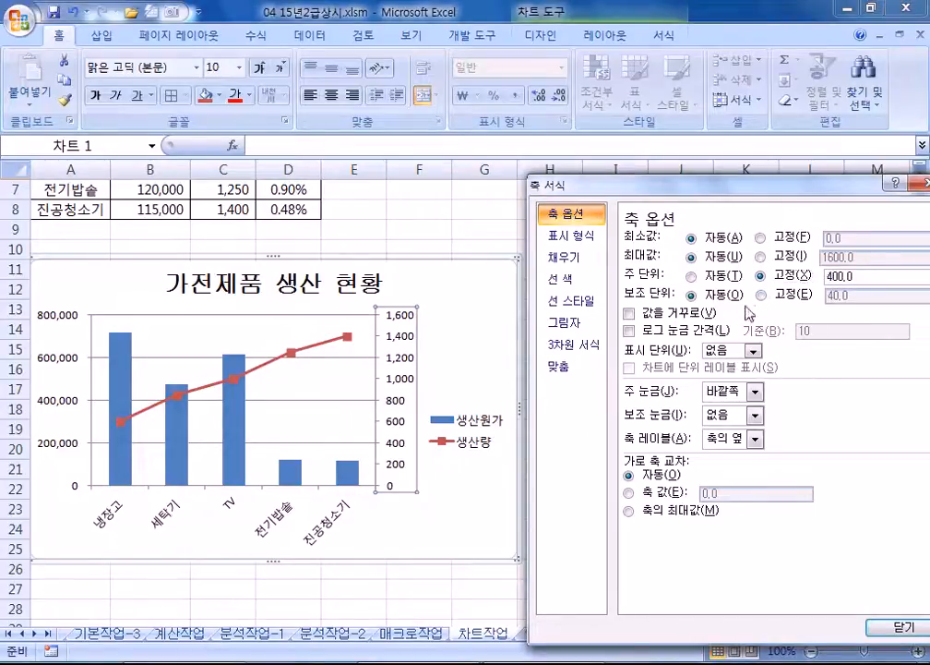
key(Return)
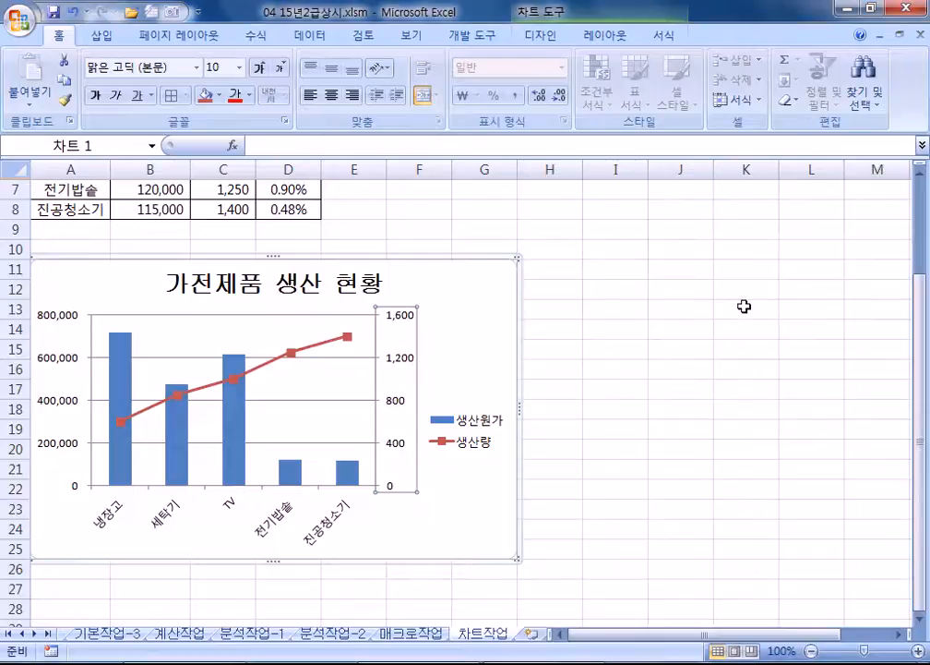
Step: Position the chart legend at the bottom (아래쪽) without overlapping the chart
click(472, 443)
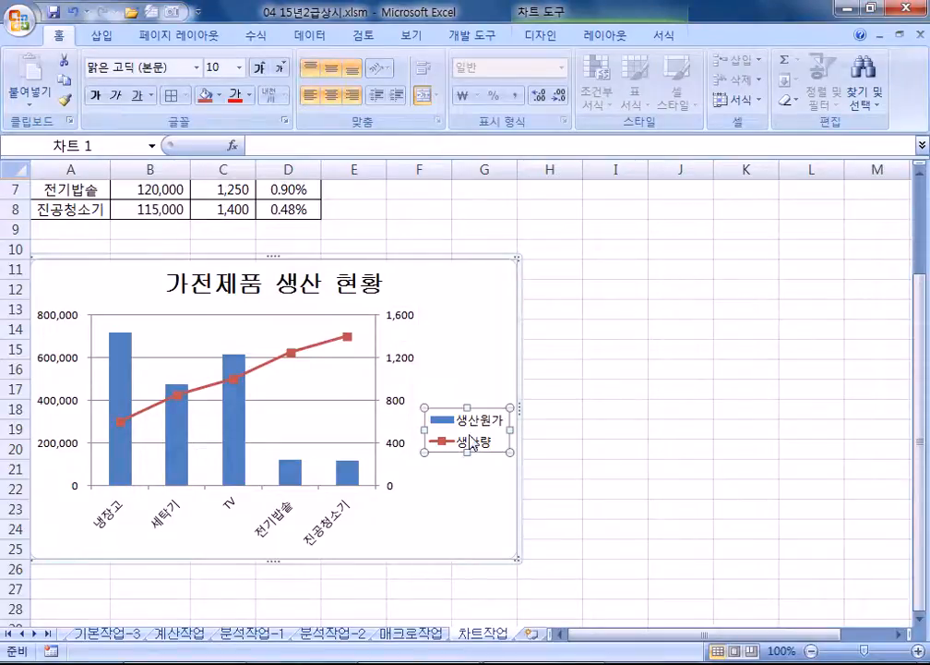
click(605, 35)
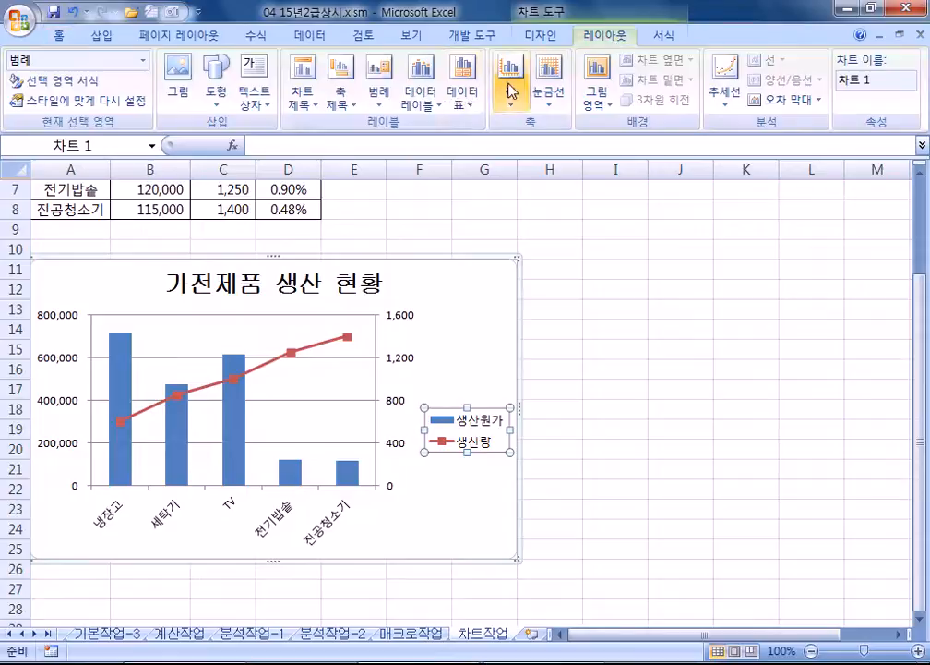
click(379, 92)
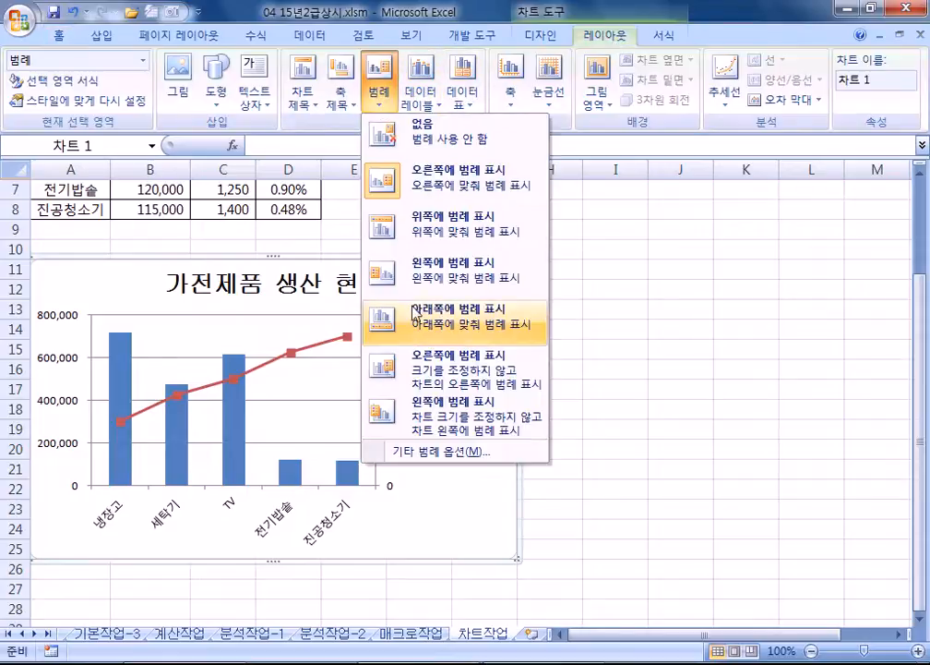
click(434, 450)
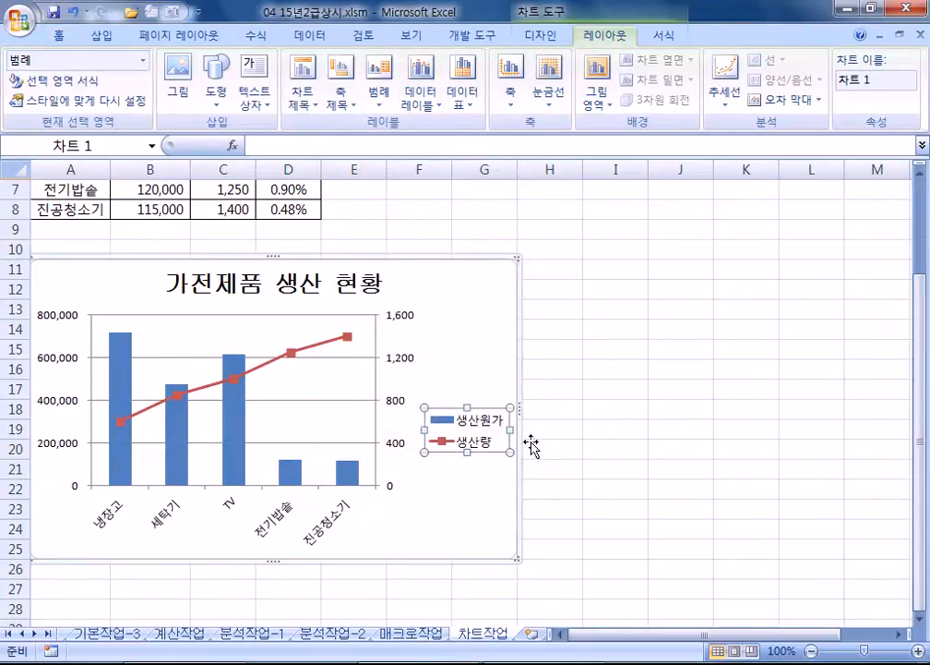
drag(711, 186, 746, 140)
click(445, 318)
click(468, 422)
click(719, 227)
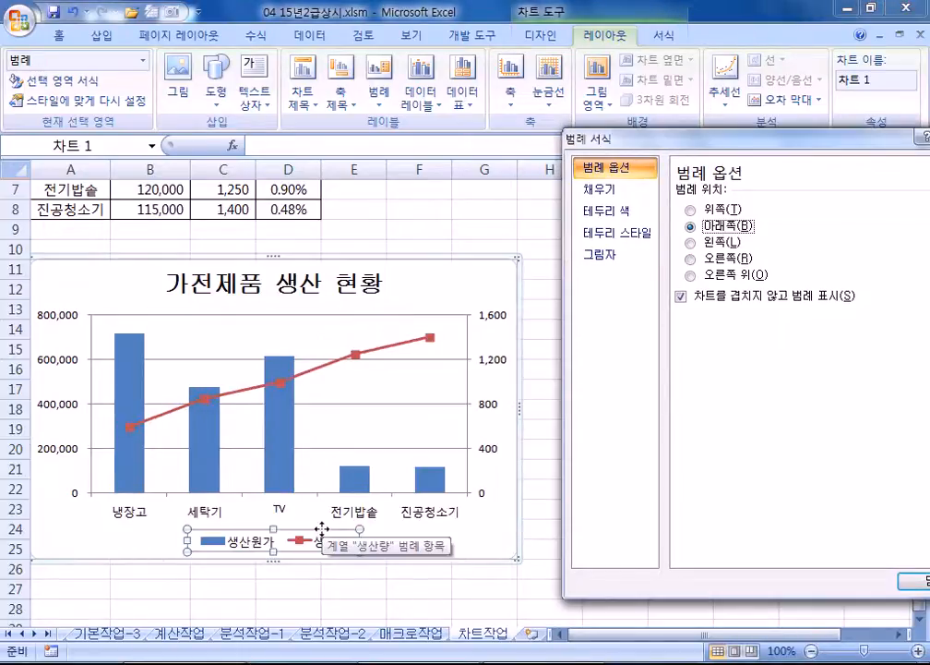
Step: Format the chart legend text in the 굴림체 font at size 12
click(55, 36)
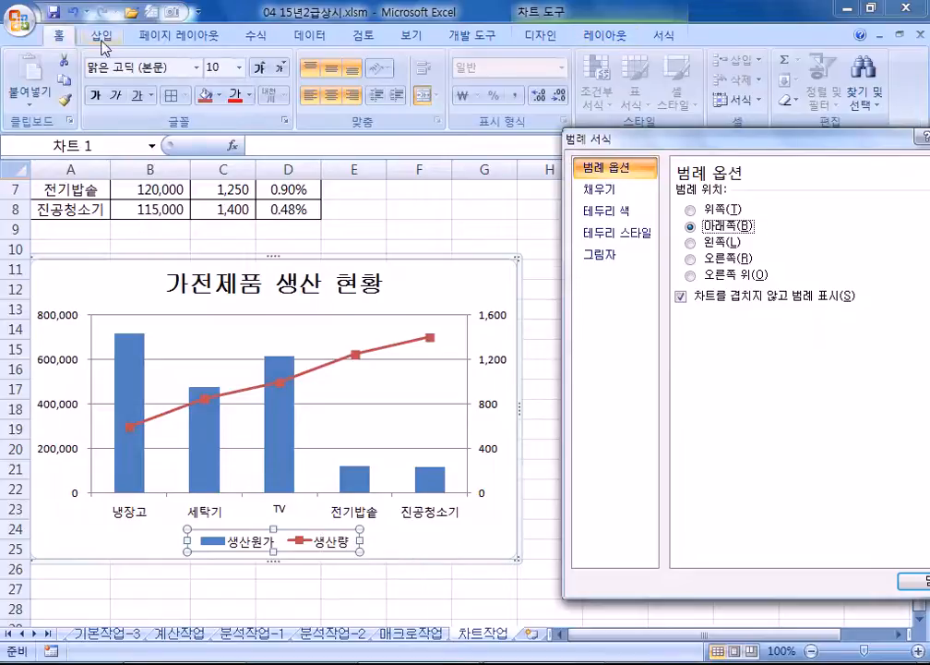
click(197, 68)
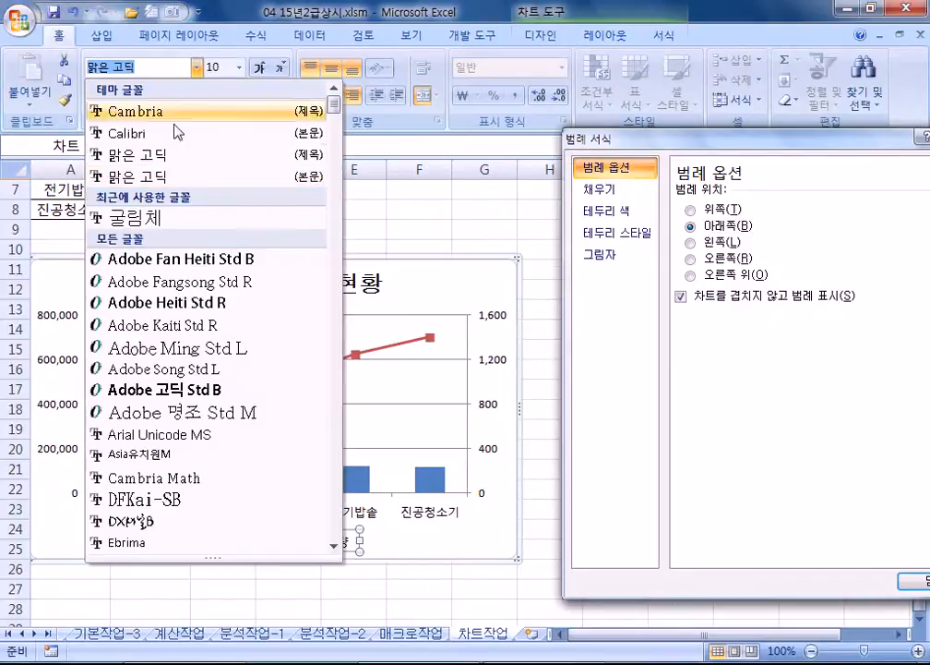
click(154, 224)
click(259, 69)
click(259, 70)
click(260, 70)
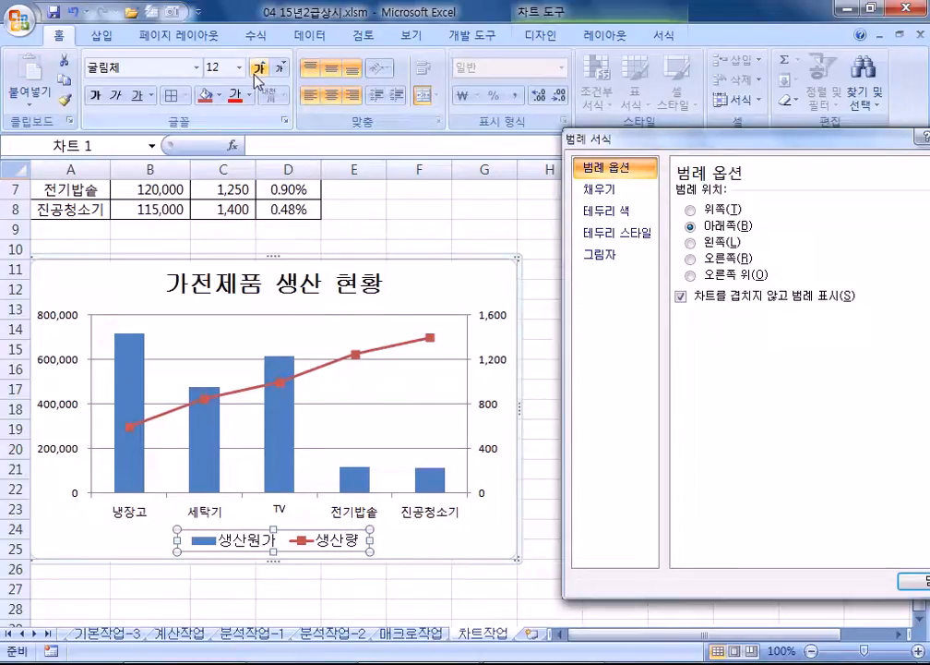
Step: Give the chart area a 2 pt border with rounded corners (둥근 모서리)
click(472, 273)
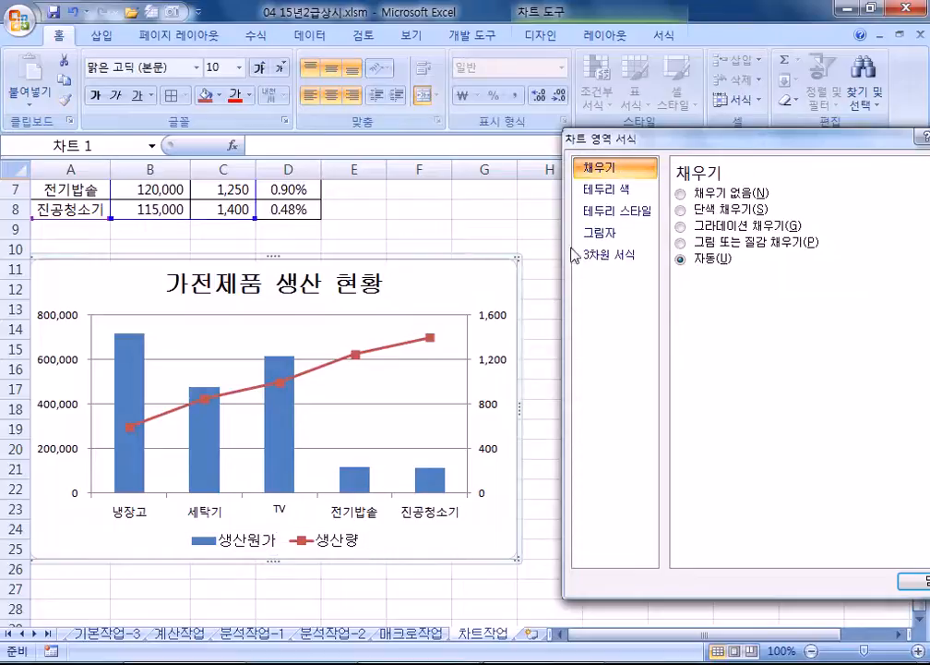
click(624, 210)
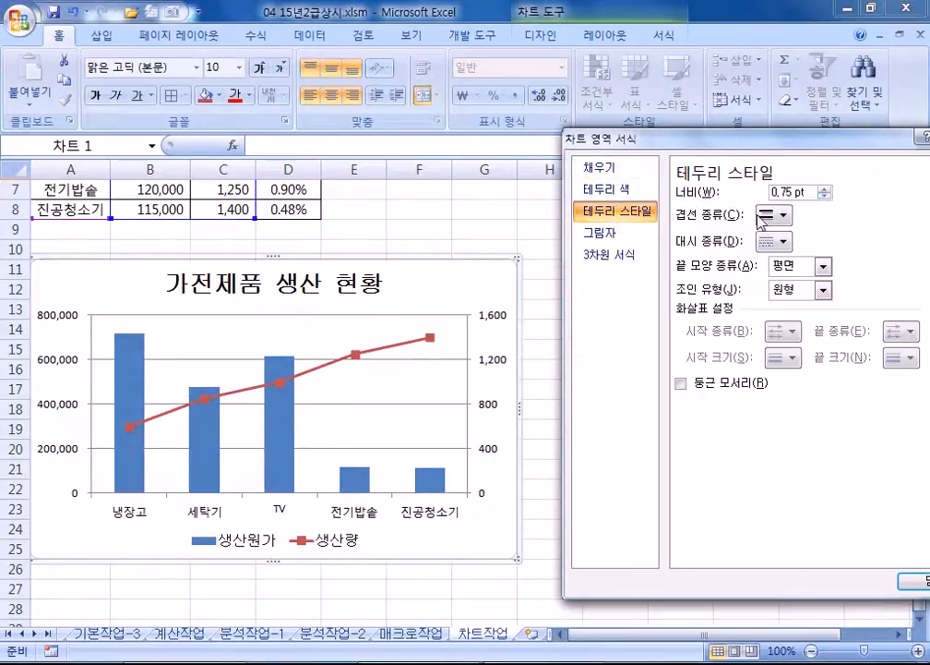
click(824, 189)
click(825, 189)
click(825, 189)
click(825, 189)
click(825, 190)
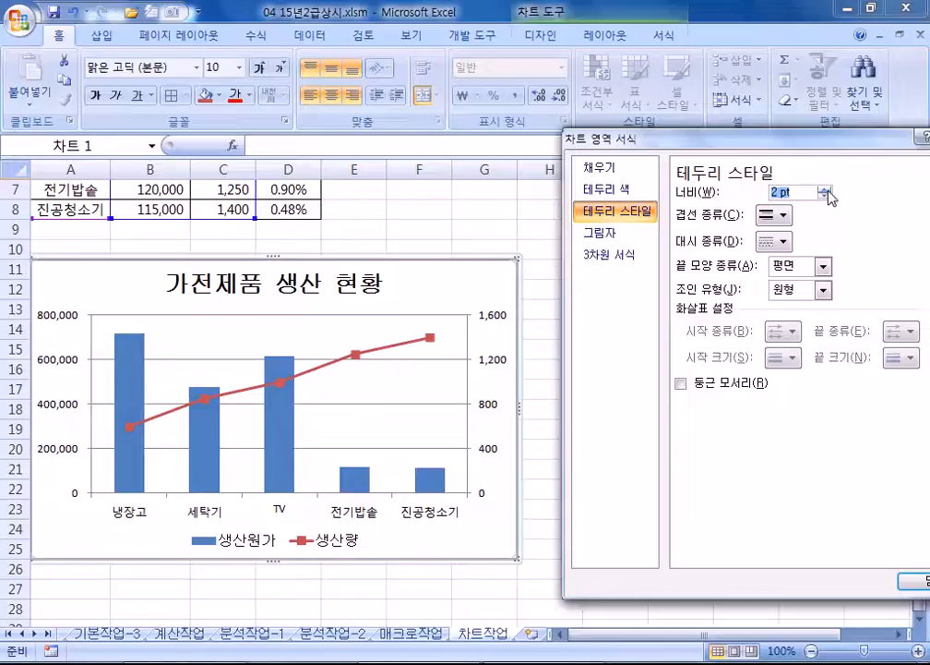
click(681, 384)
Step: Deselect the chart, close the formatting dialog and return to the title cell A1
click(490, 212)
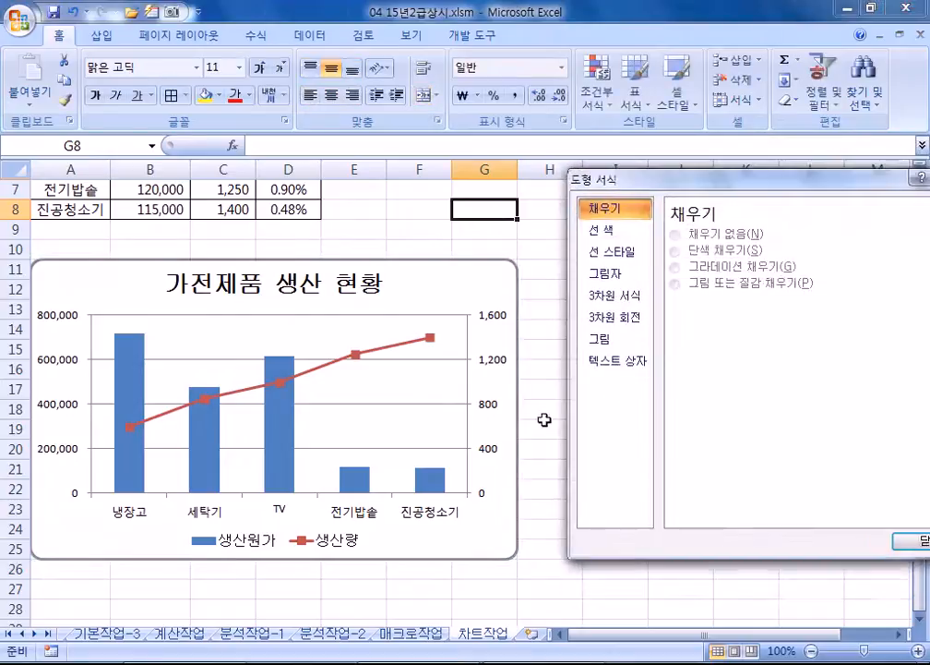
drag(611, 180, 414, 195)
click(756, 190)
click(708, 334)
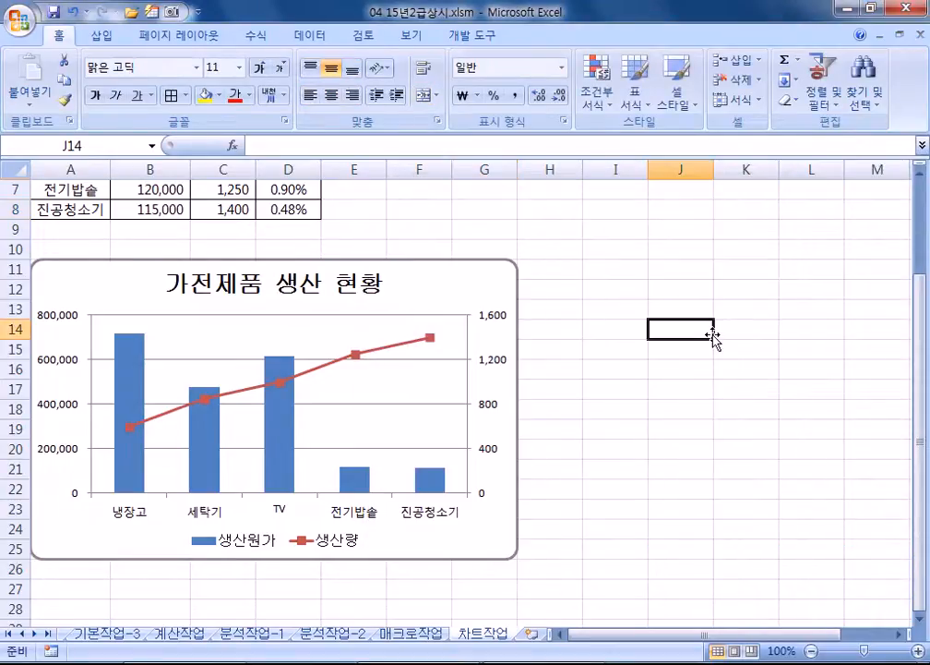
scroll(621, 484, up, 2)
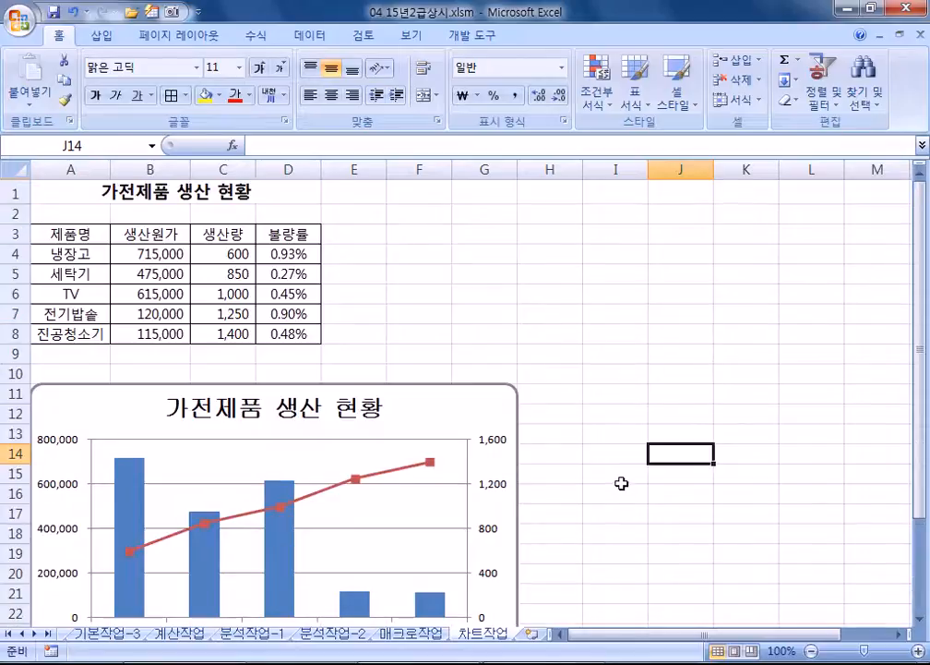
click(46, 194)
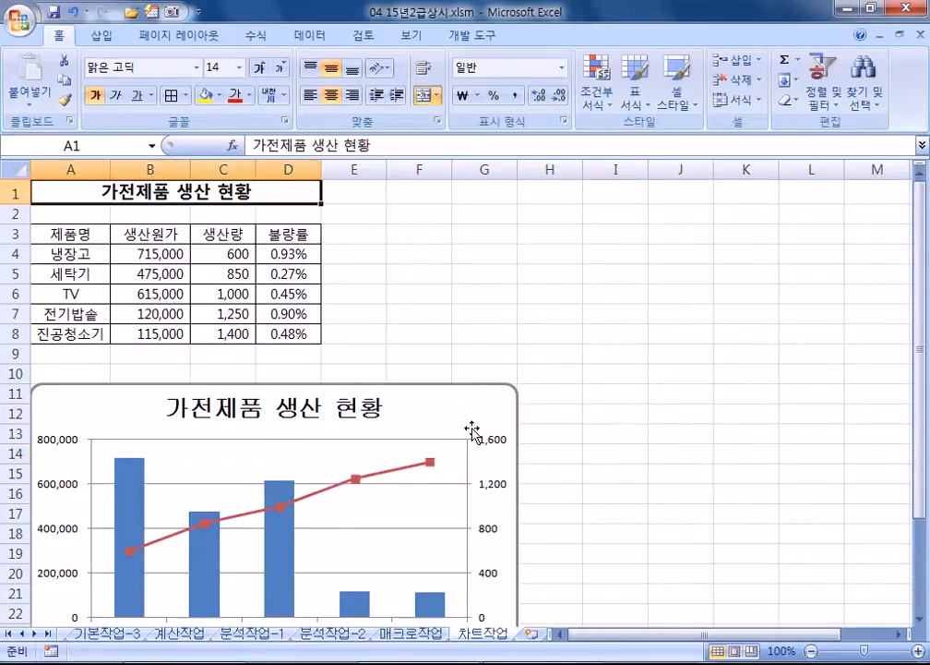